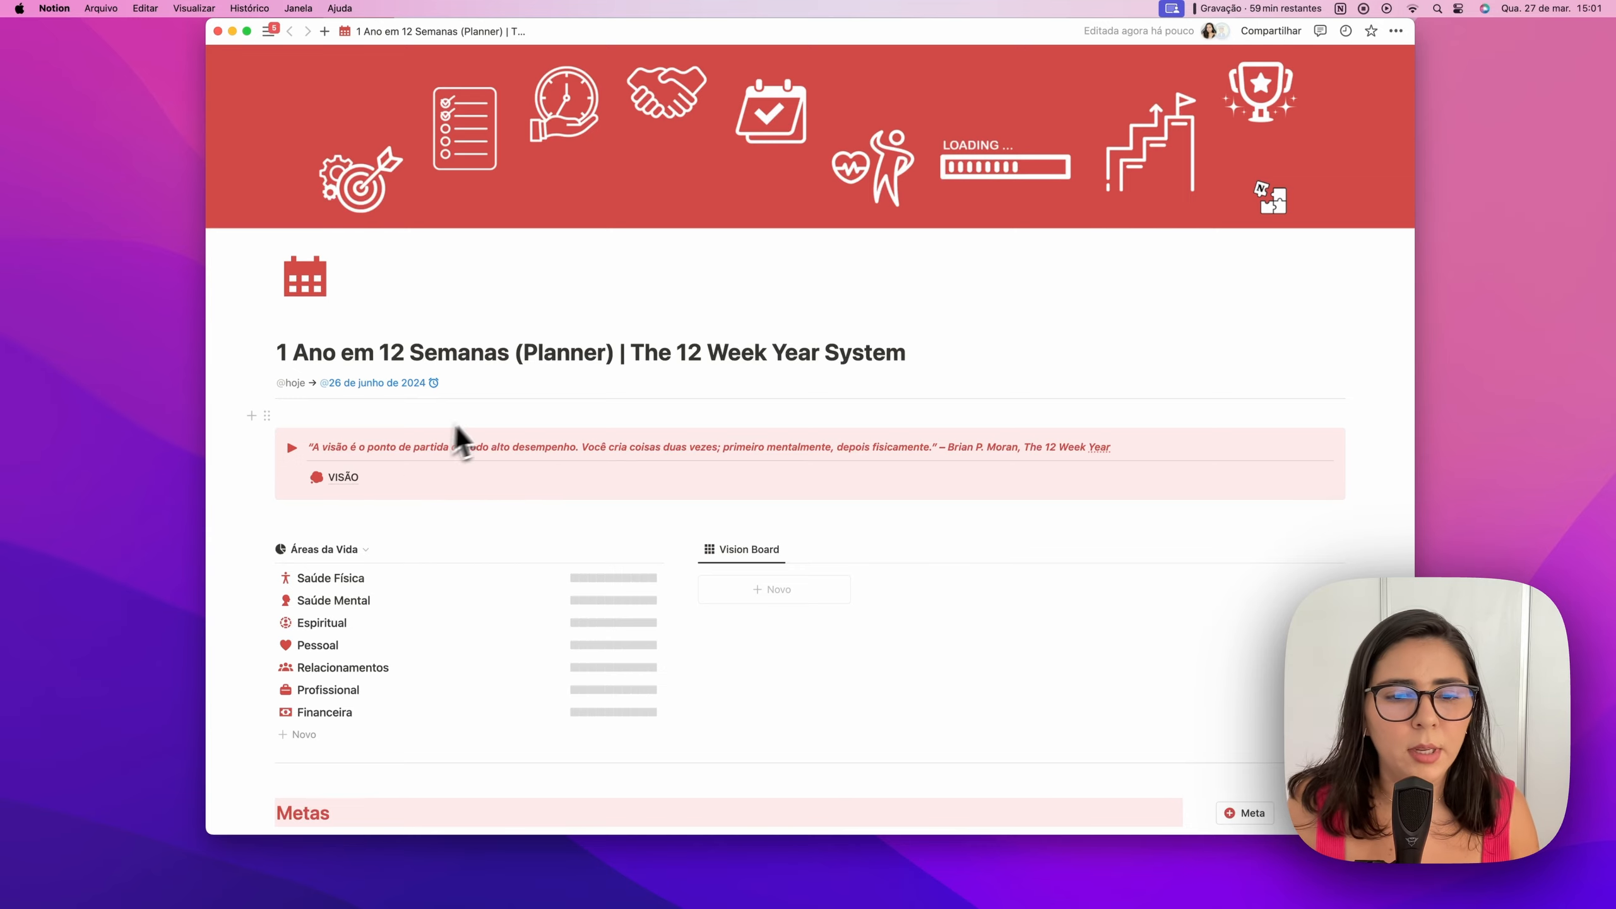
Open the VISÃO page and scroll down to the vision columns
{"action": "scroll", "coordinate": [485, 417], "scroll_direction": "down", "scroll_amount": 2}
{"action": "scroll", "coordinate": [485, 417], "scroll_direction": "up", "scroll_amount": 2}
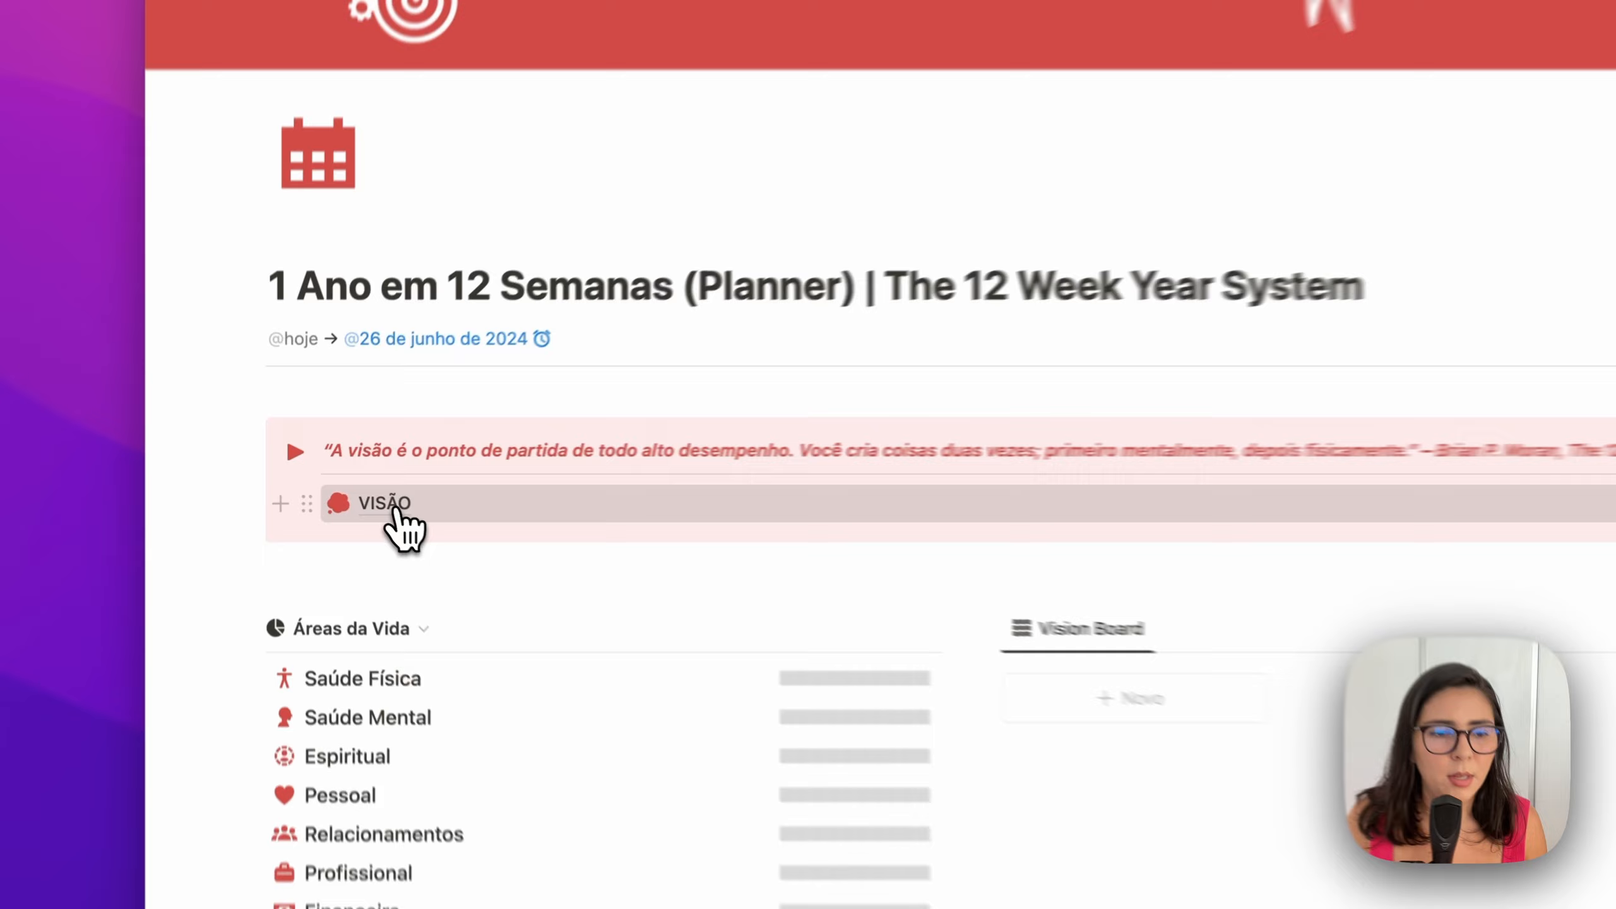
{"action": "left_click", "coordinate": [347, 487]}
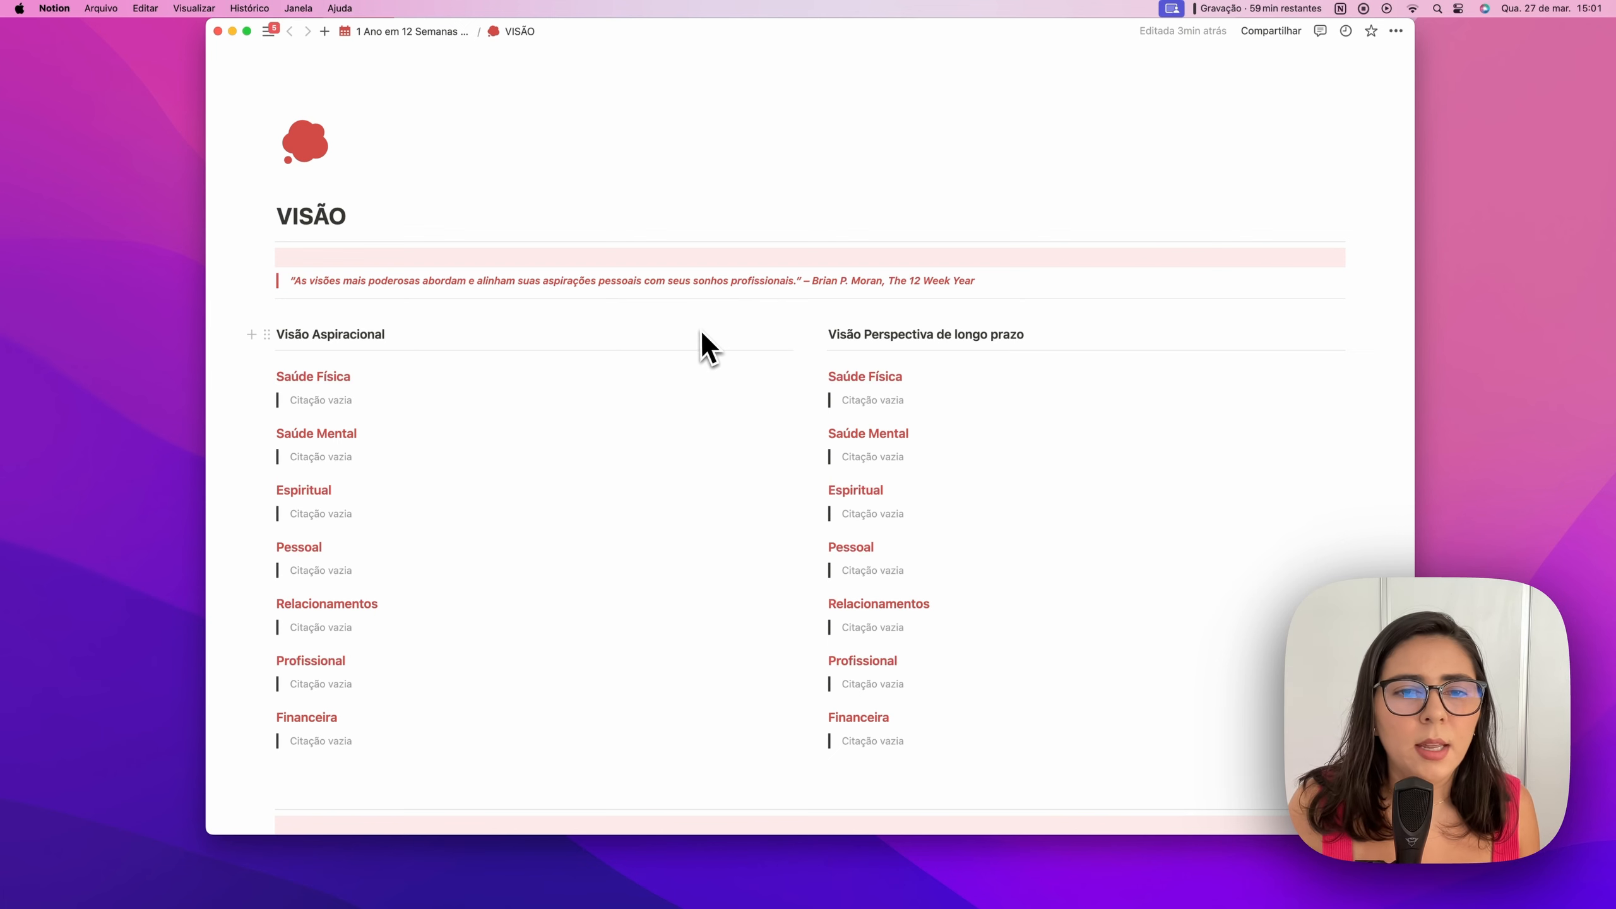
{"action": "scroll", "coordinate": [700, 344], "scroll_direction": "down", "scroll_amount": 1}
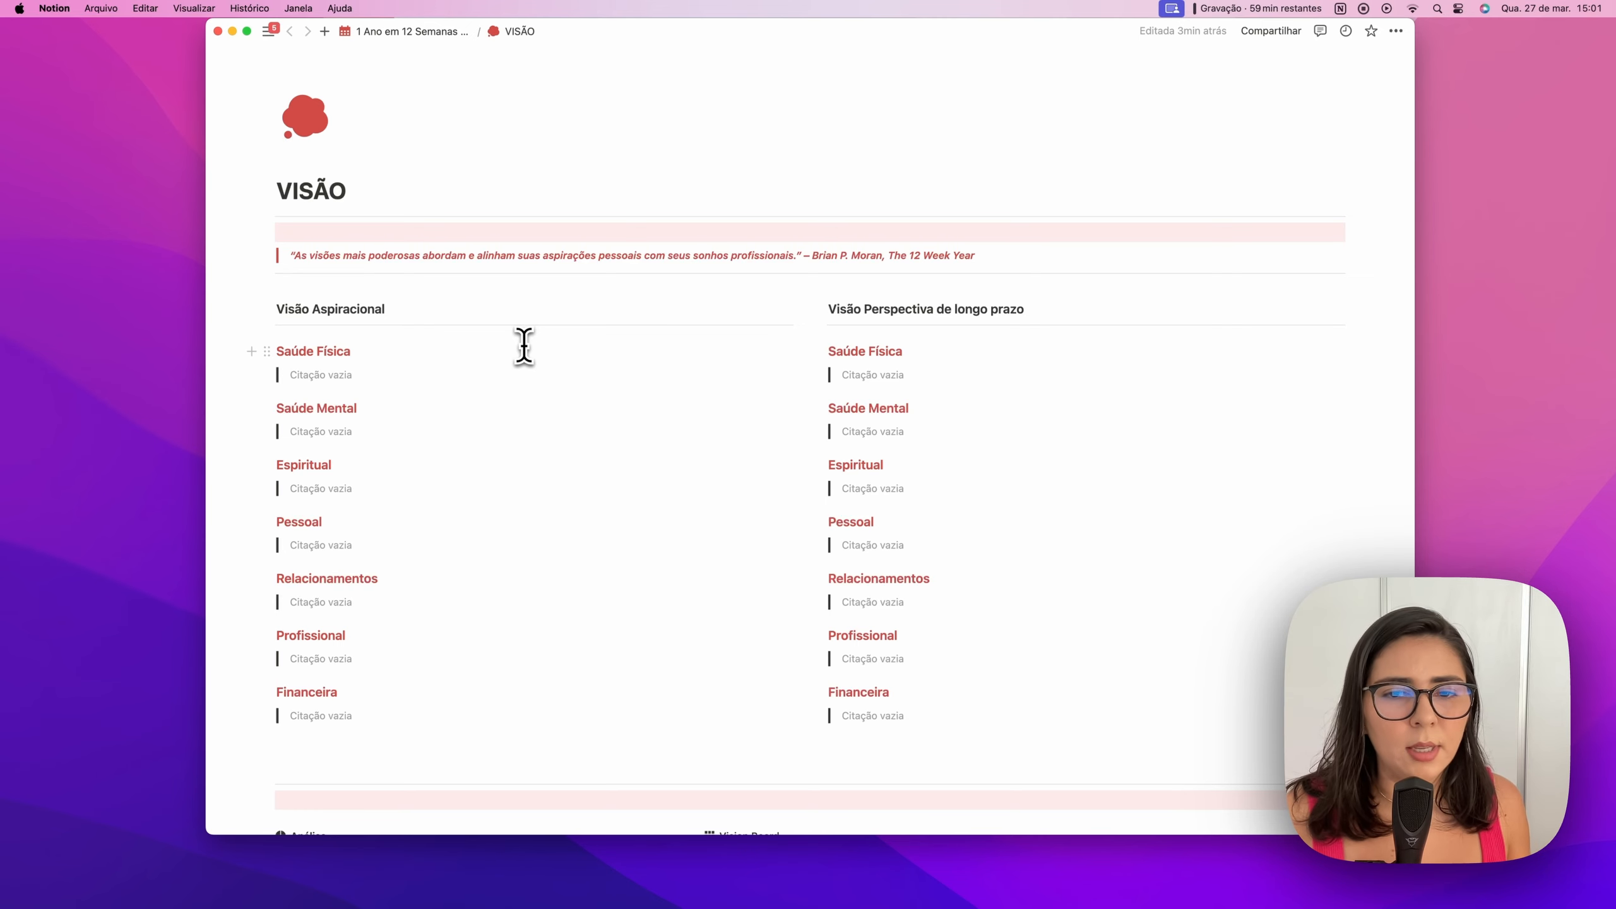
{"action": "scroll", "coordinate": [526, 346], "scroll_direction": "down", "scroll_amount": 2}
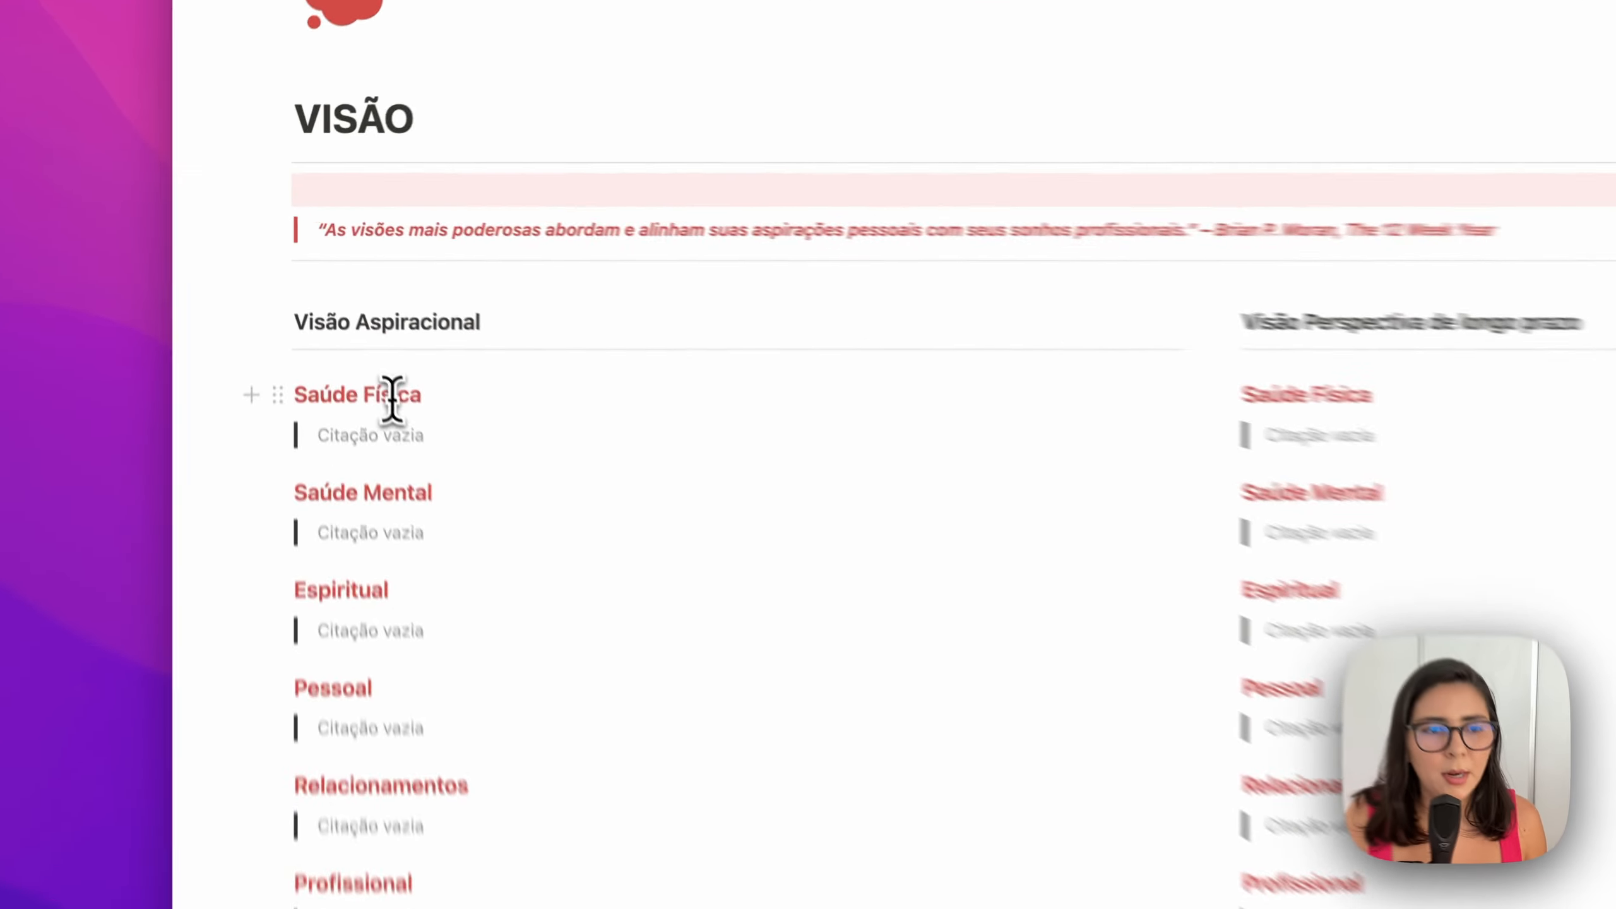
Shorten both 'Saúde Física' headings to 'Saúde' in the left and right columns
{"action": "double_click", "coordinate": [334, 293]}
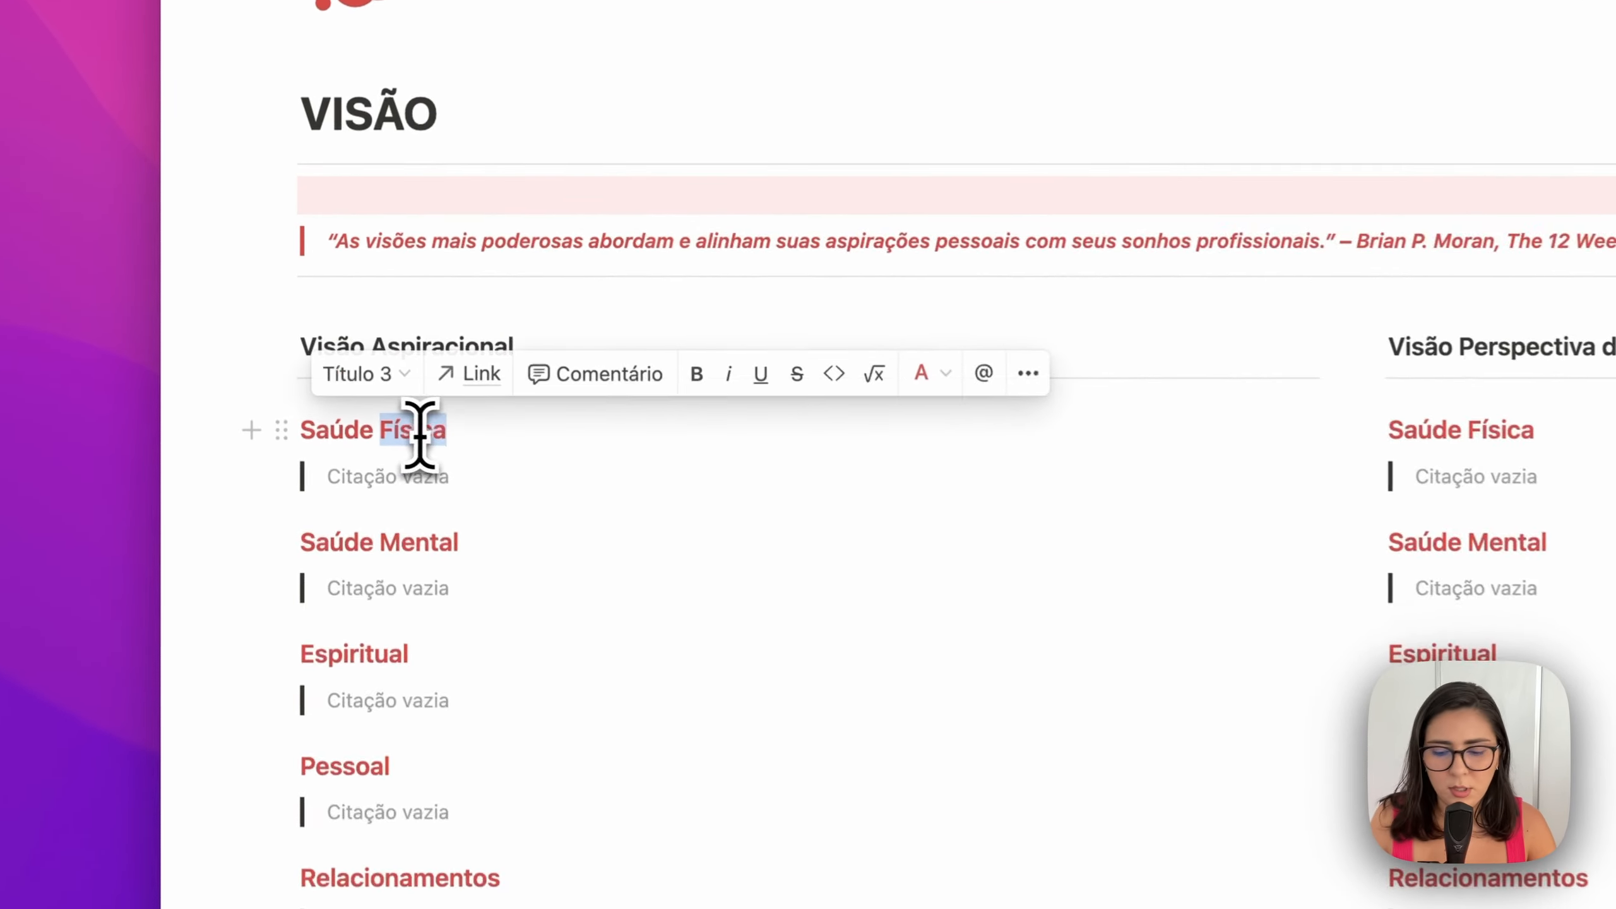
{"action": "key", "text": "BackSpace"}
{"action": "double_click", "coordinate": [1338, 416]}
{"action": "key", "text": "BackSpace"}
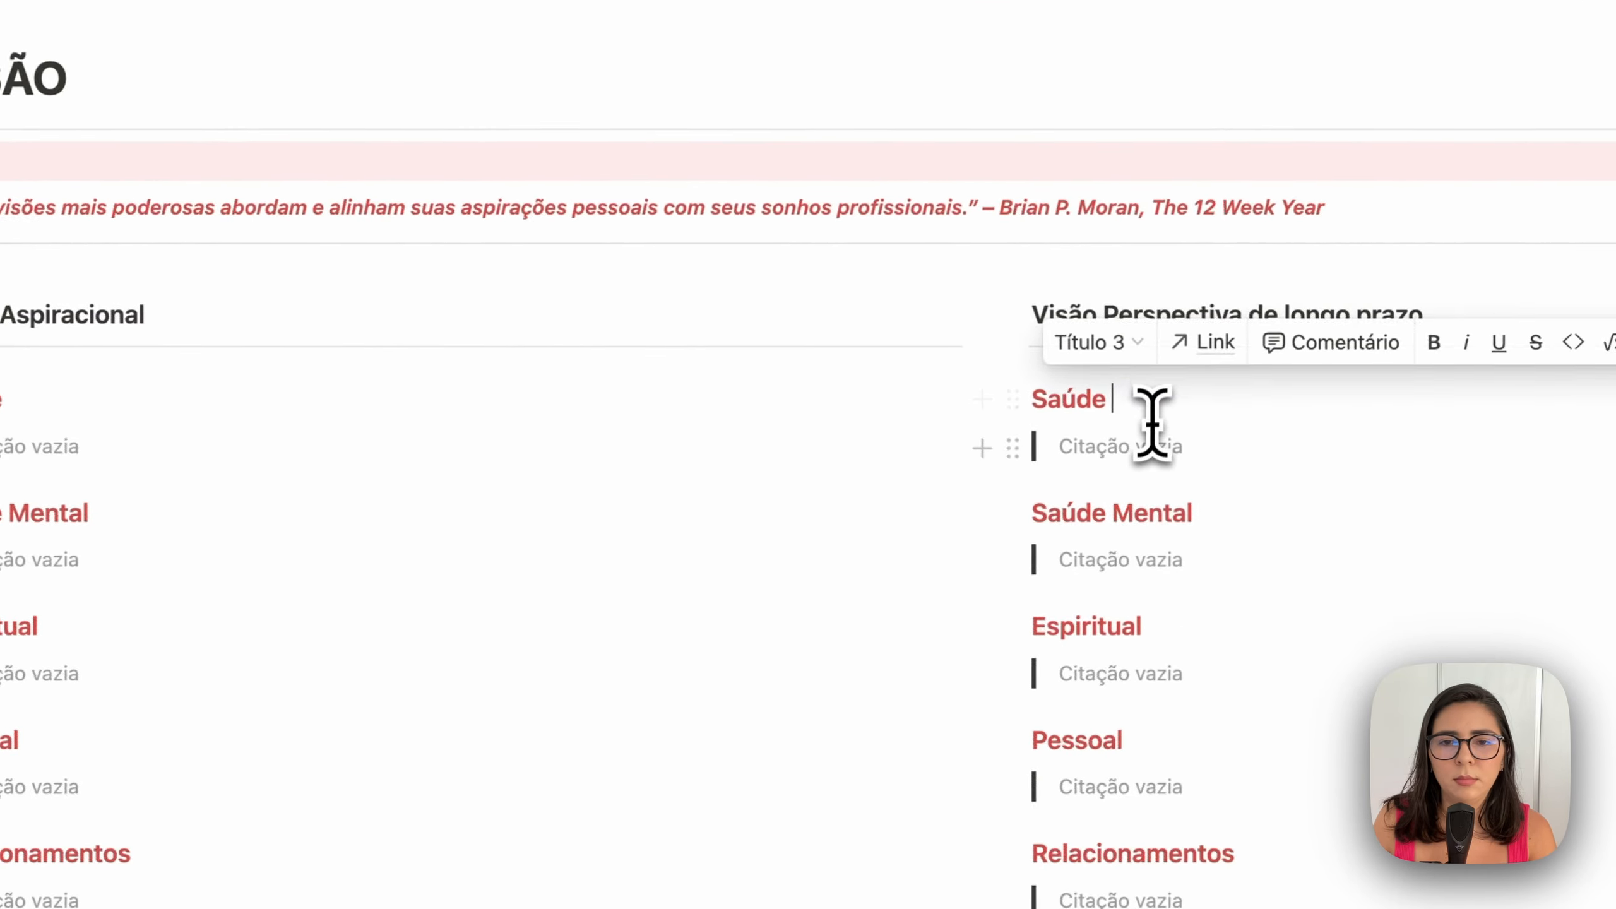
Replace both 'Saúde Mental' headings with 'Criação de Conteúdo'
{"action": "triple_click", "coordinate": [682, 374]}
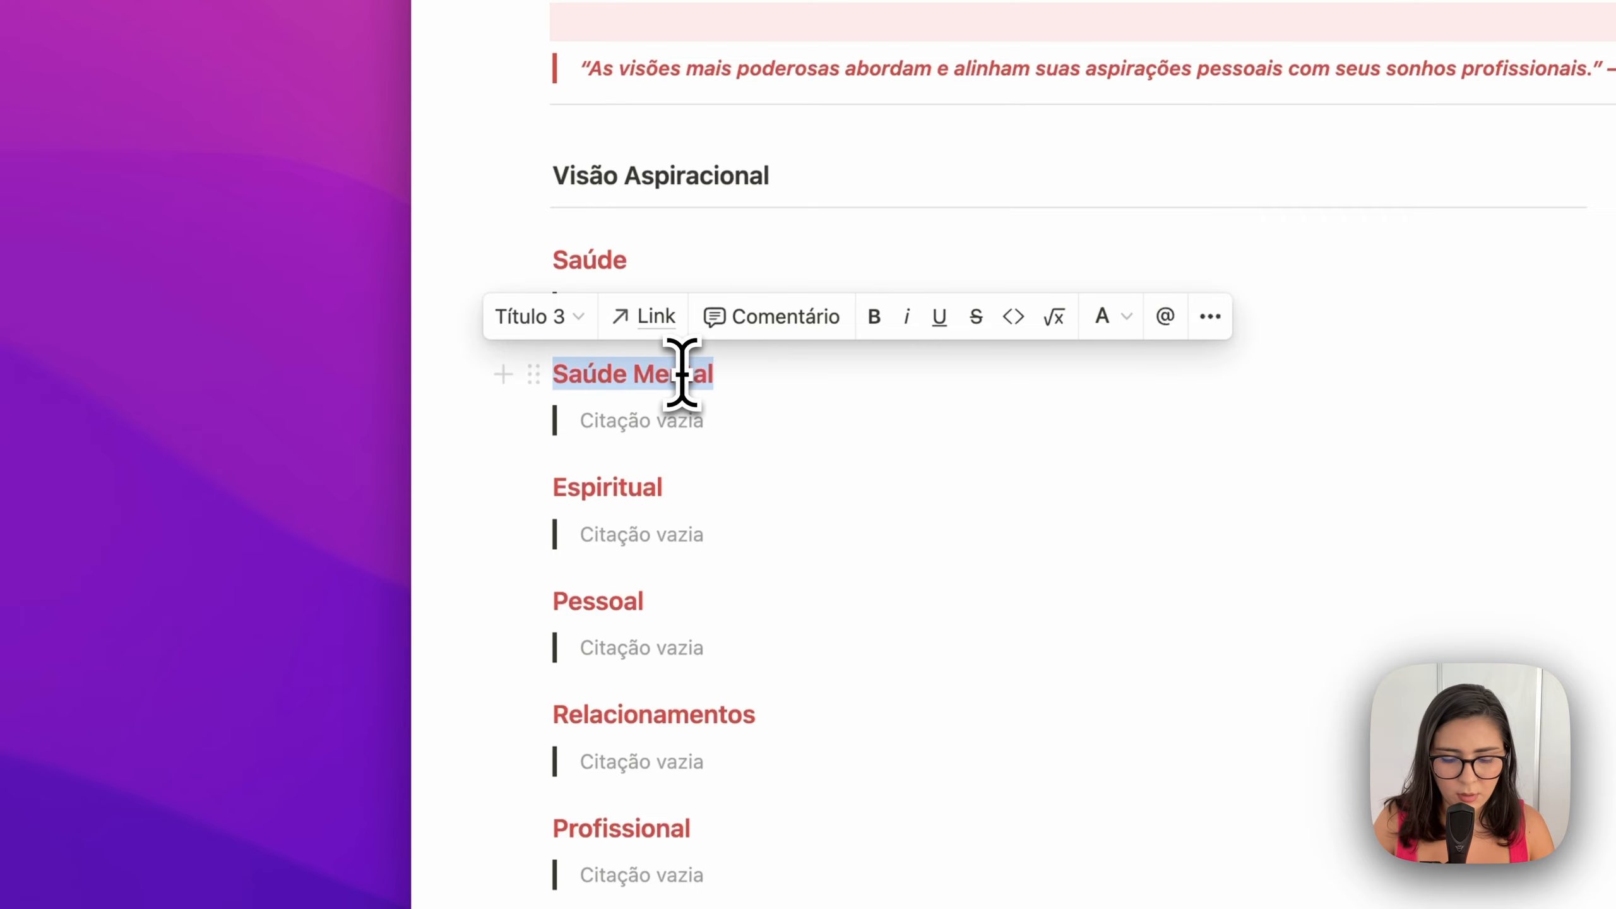
{"action": "type", "text": "Criaç"}
{"action": "type", "text": "ã"}
{"action": "triple_click", "coordinate": [841, 386]}
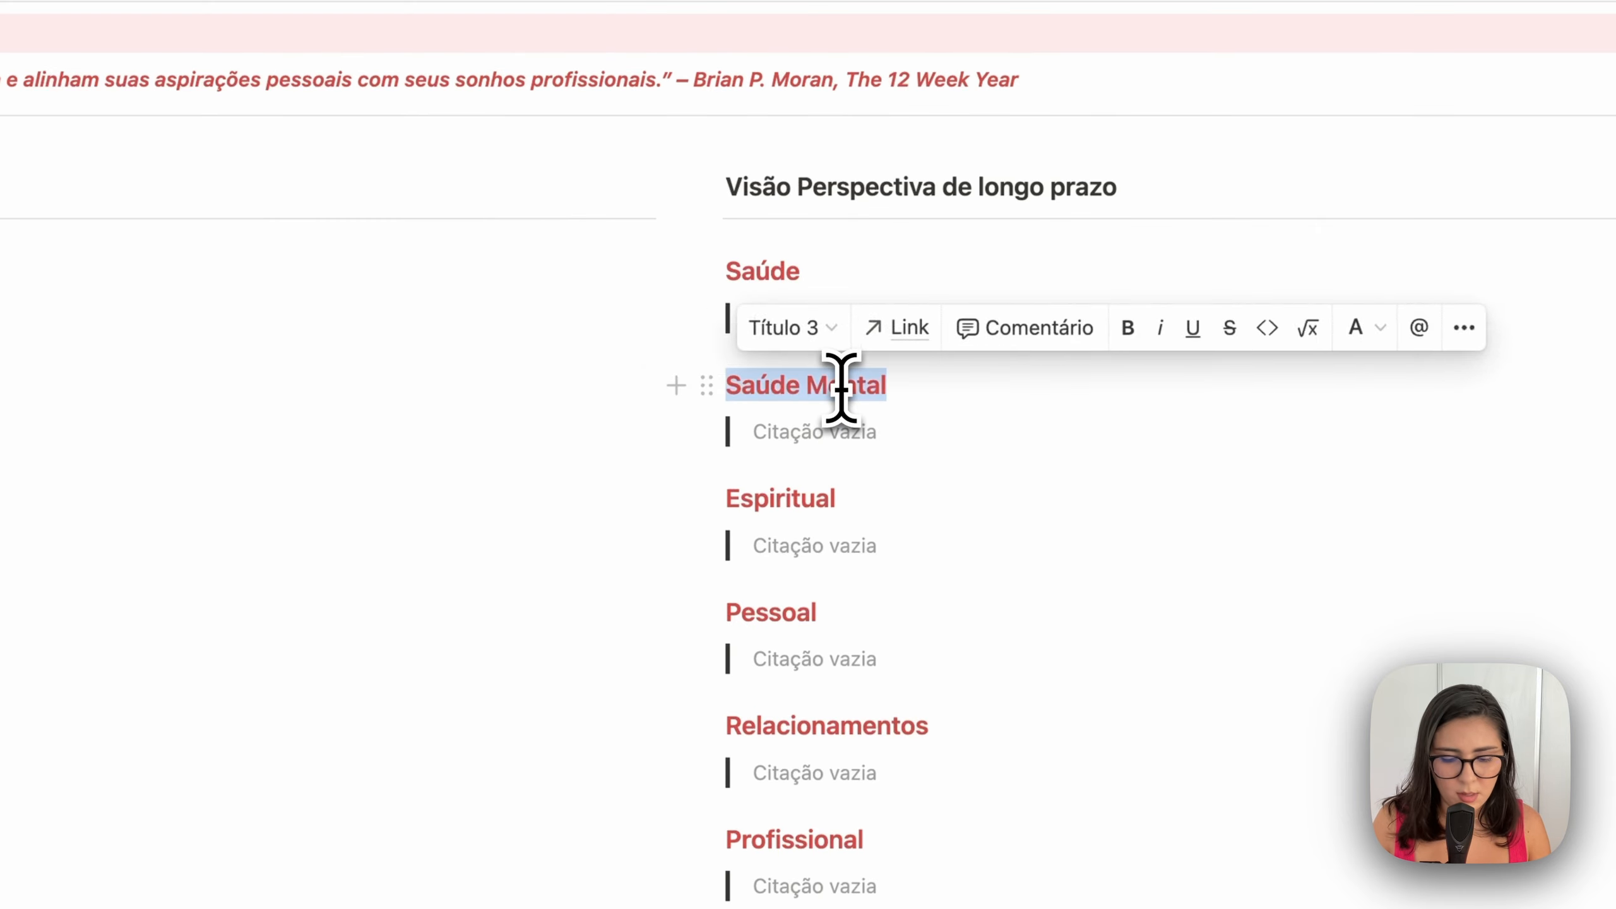
{"action": "type", "text": "Criação de Conteúdo"}
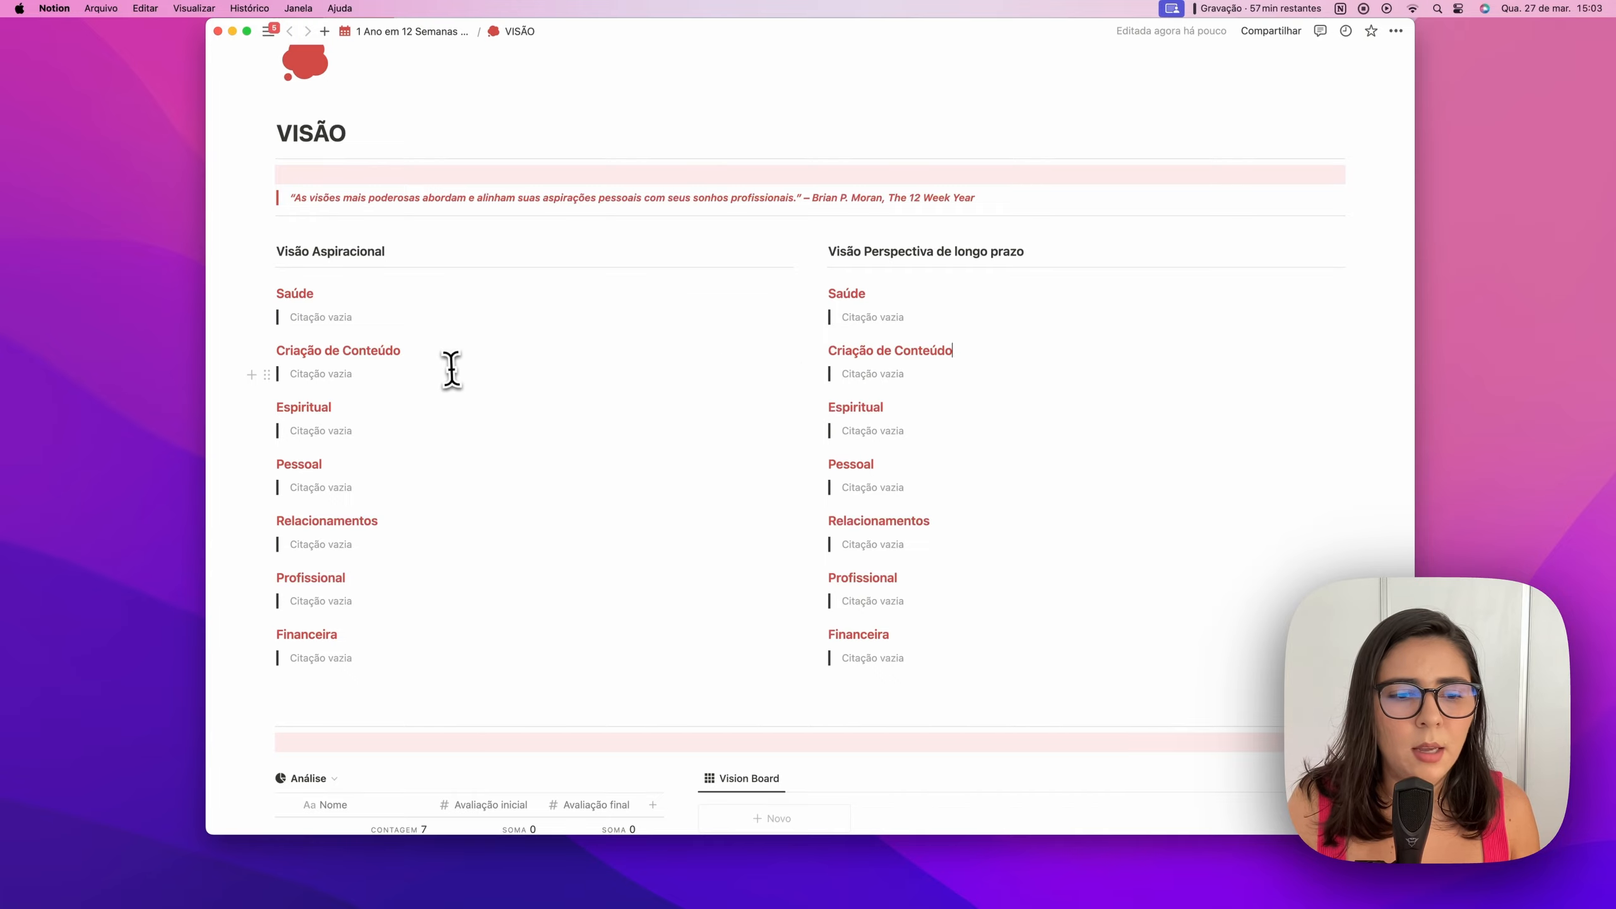
{"action": "scroll", "coordinate": [451, 368], "scroll_direction": "down", "scroll_amount": 5}
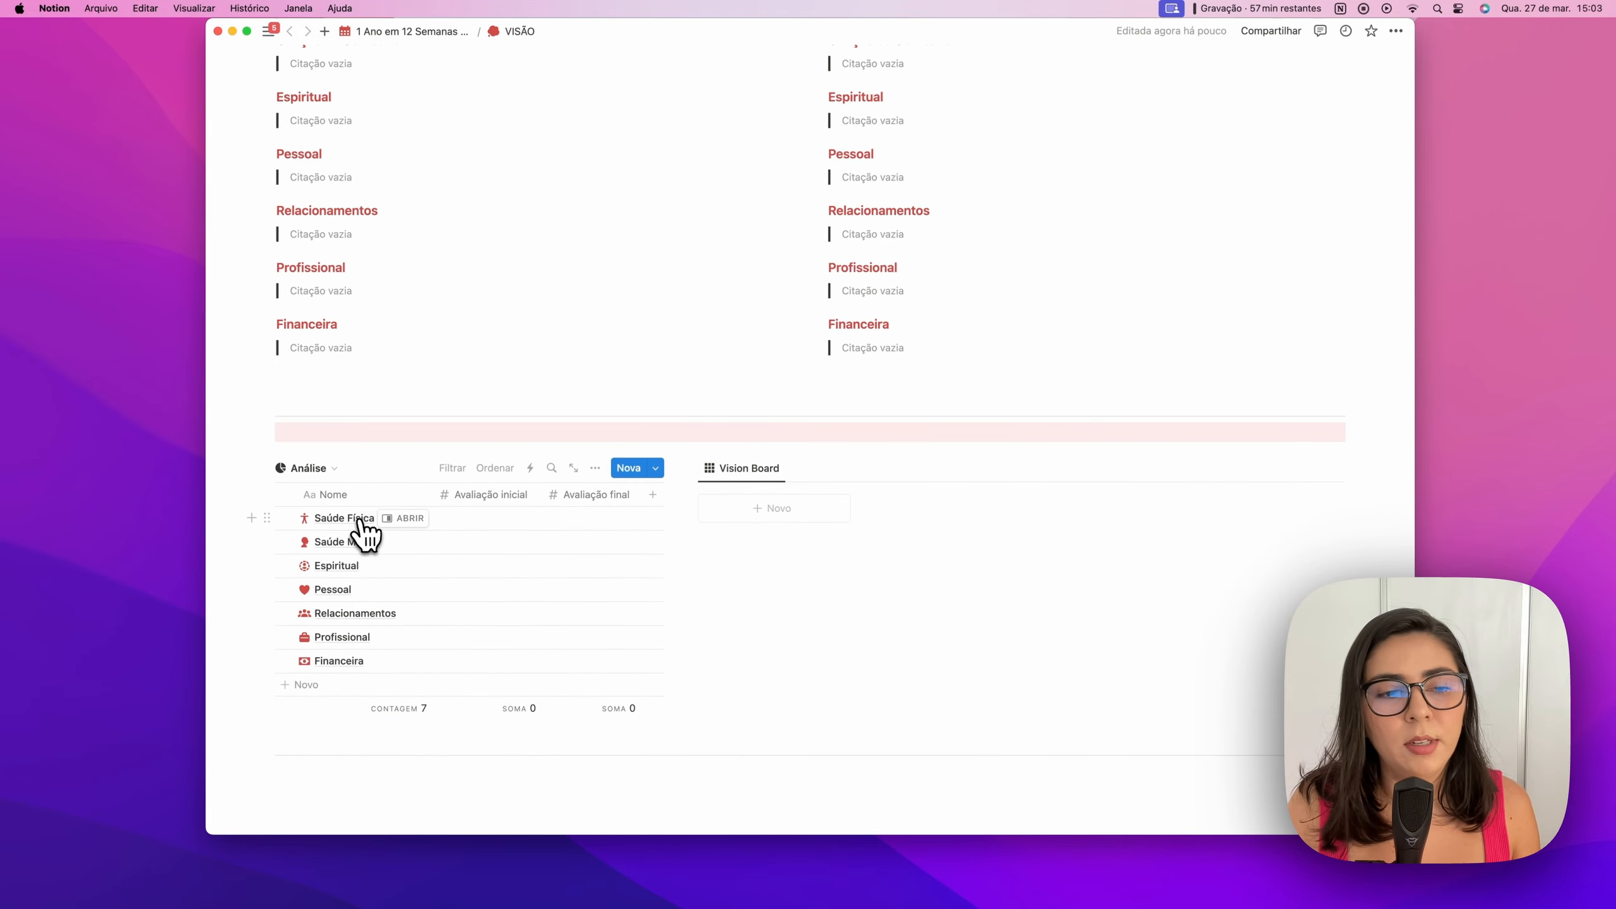
Rename the Análise records 'Saúde Física' to 'Saúde' and 'Saúde Mental' to 'Criação de Conteúdo'
{"action": "double_click", "coordinate": [361, 521]}
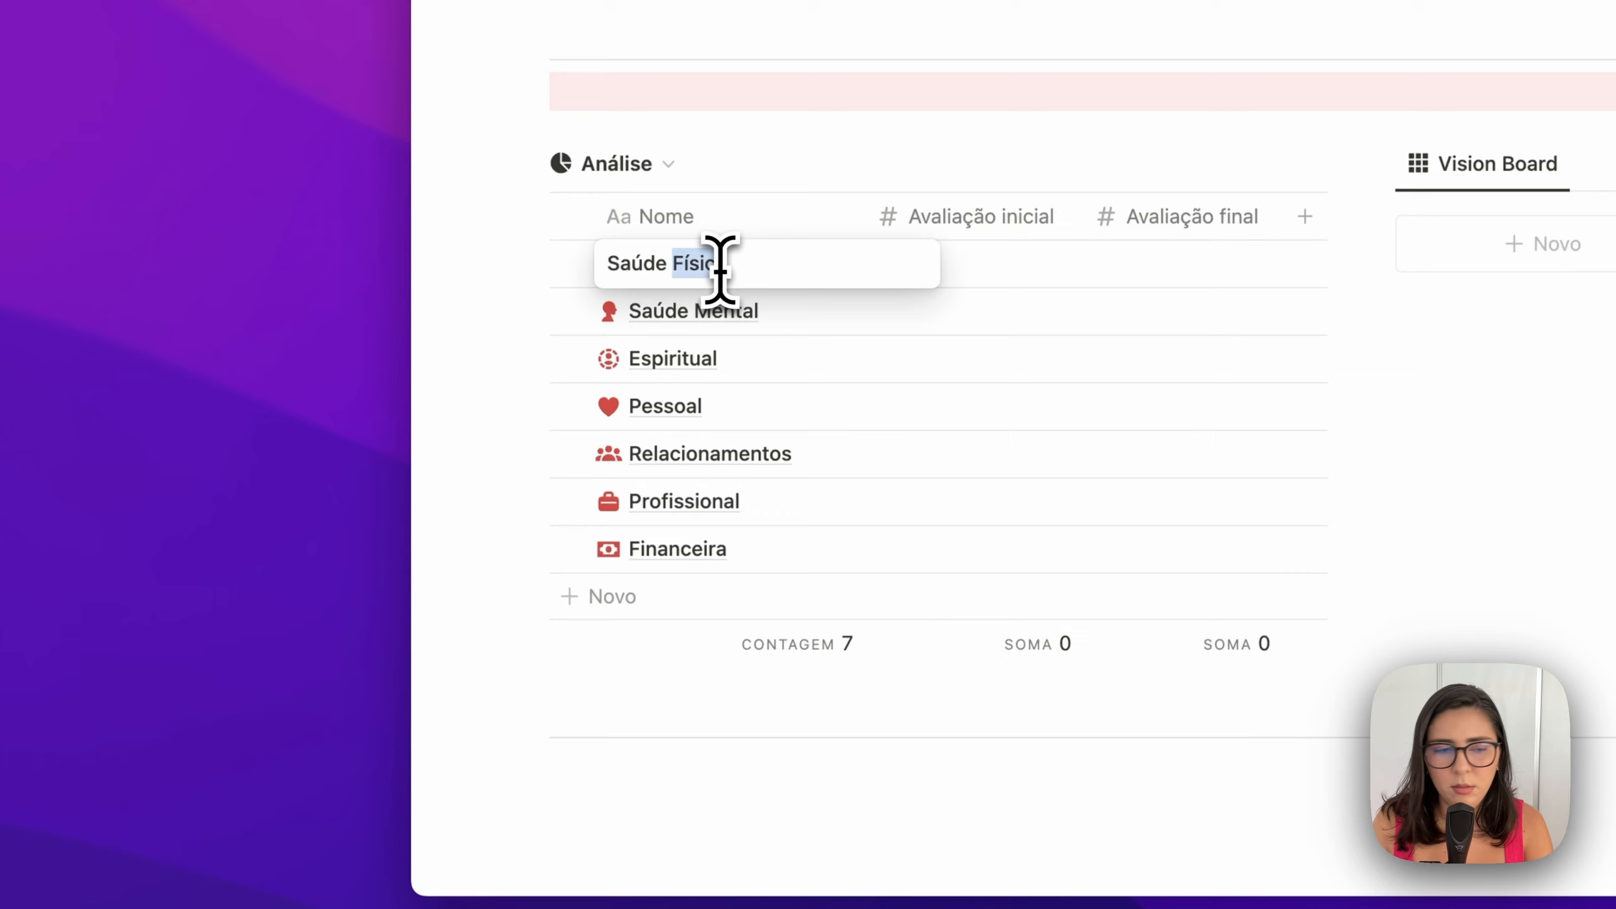
{"action": "key", "text": "BackSpace"}
{"action": "key", "text": "BackSpace"}
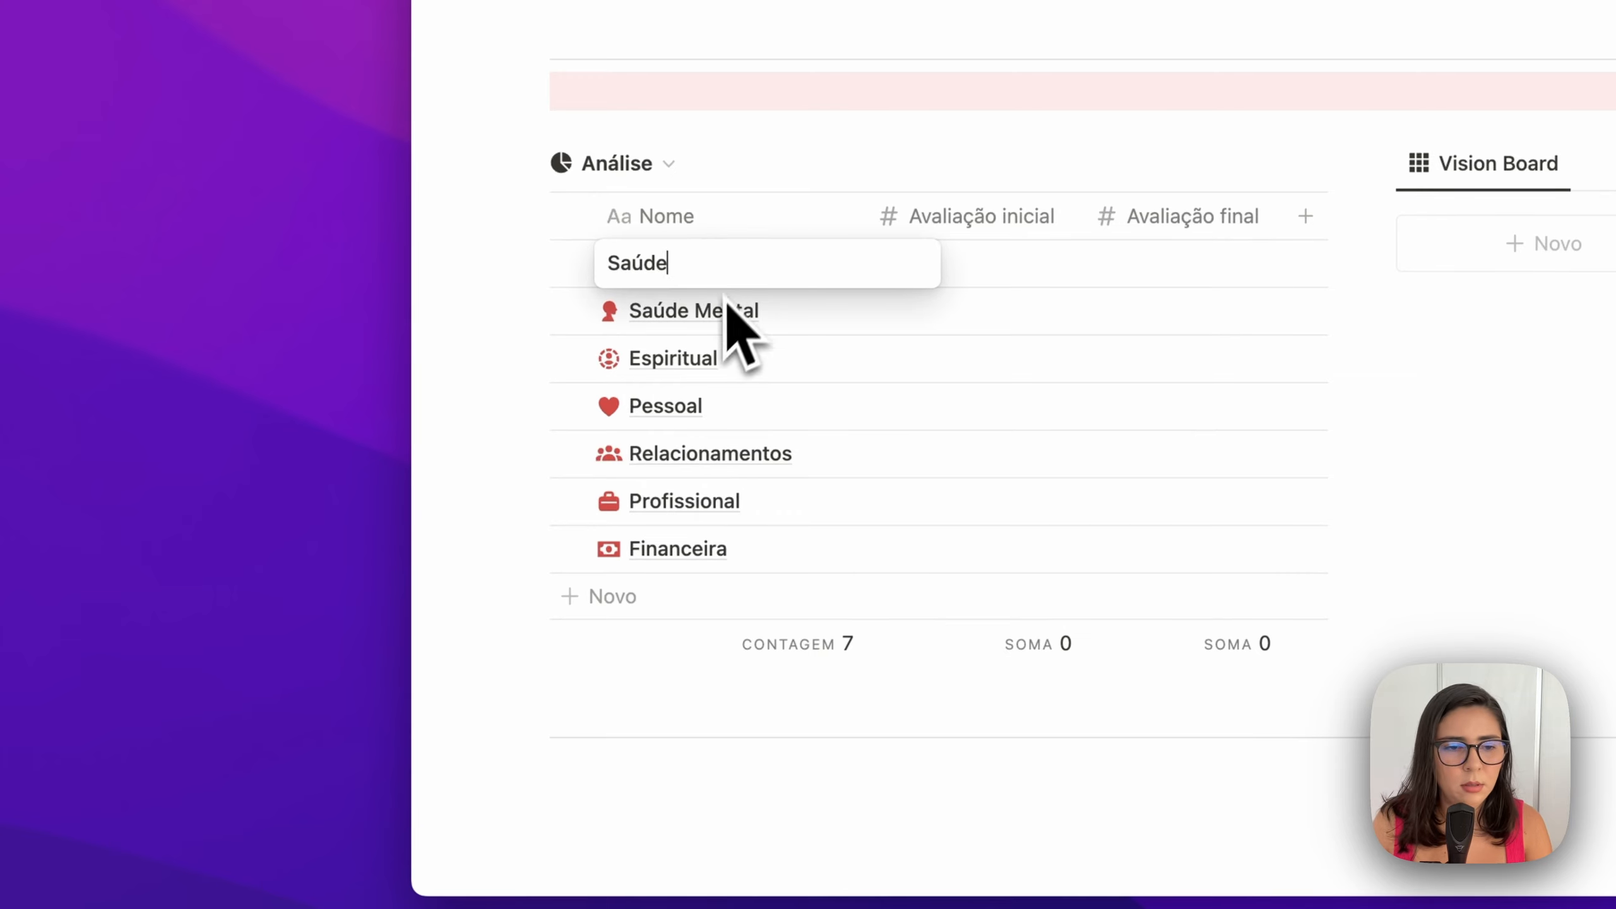
{"action": "left_click", "coordinate": [705, 315]}
{"action": "triple_click", "coordinate": [704, 314]}
{"action": "type", "text": "Cri"}
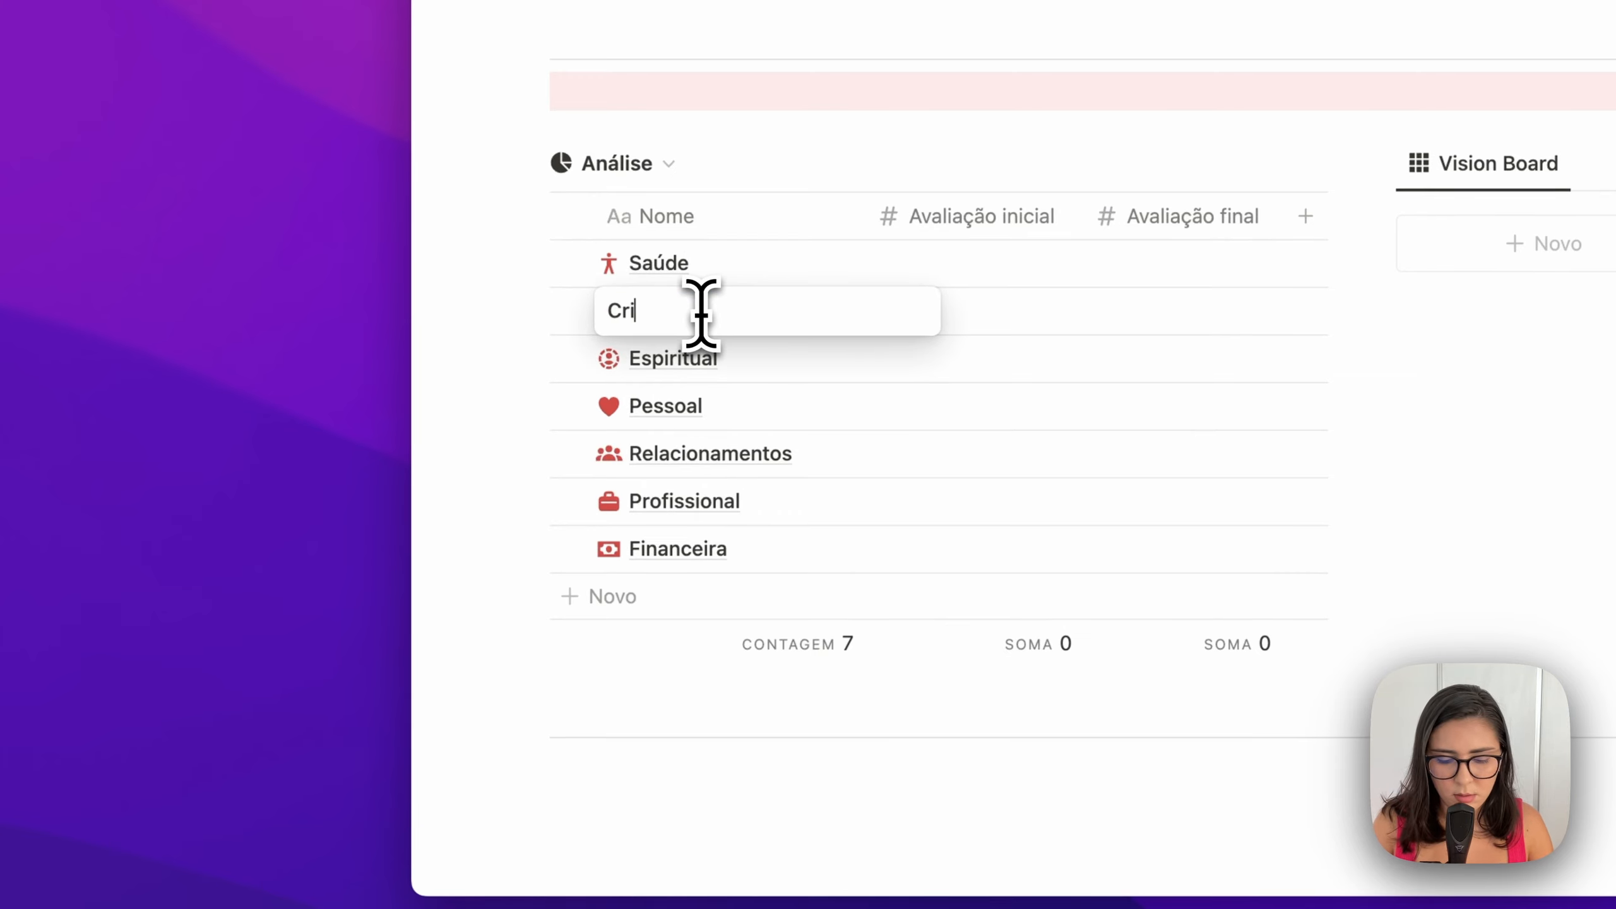
{"action": "type", "text": "ação d"}
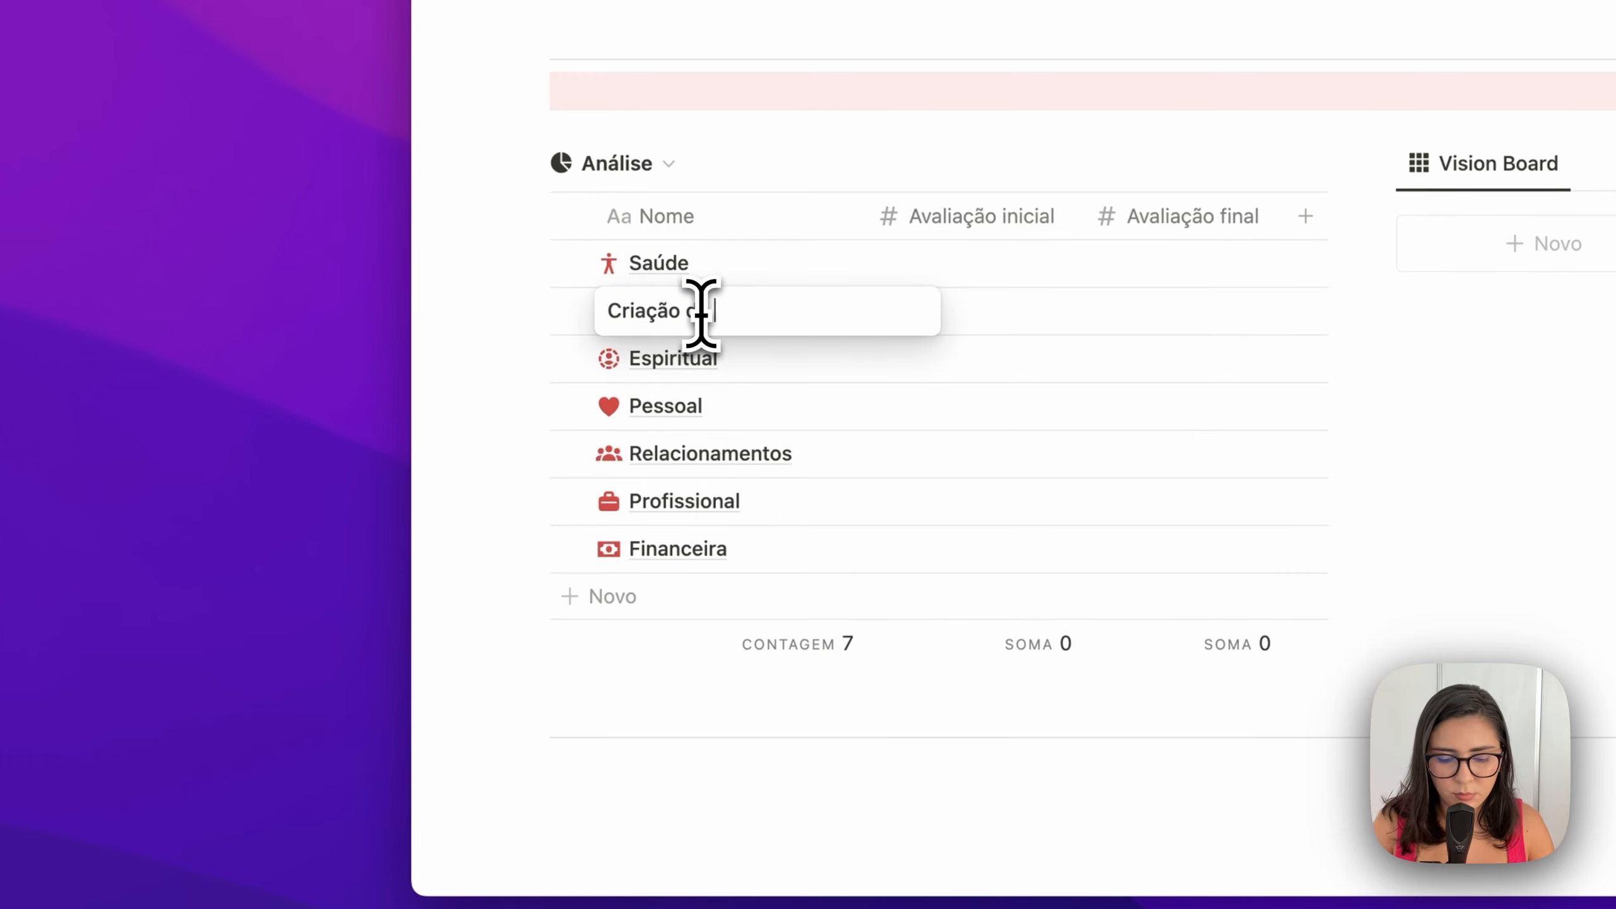
{"action": "type", "text": "e Conteúdo"}
{"action": "key", "text": "Escape"}
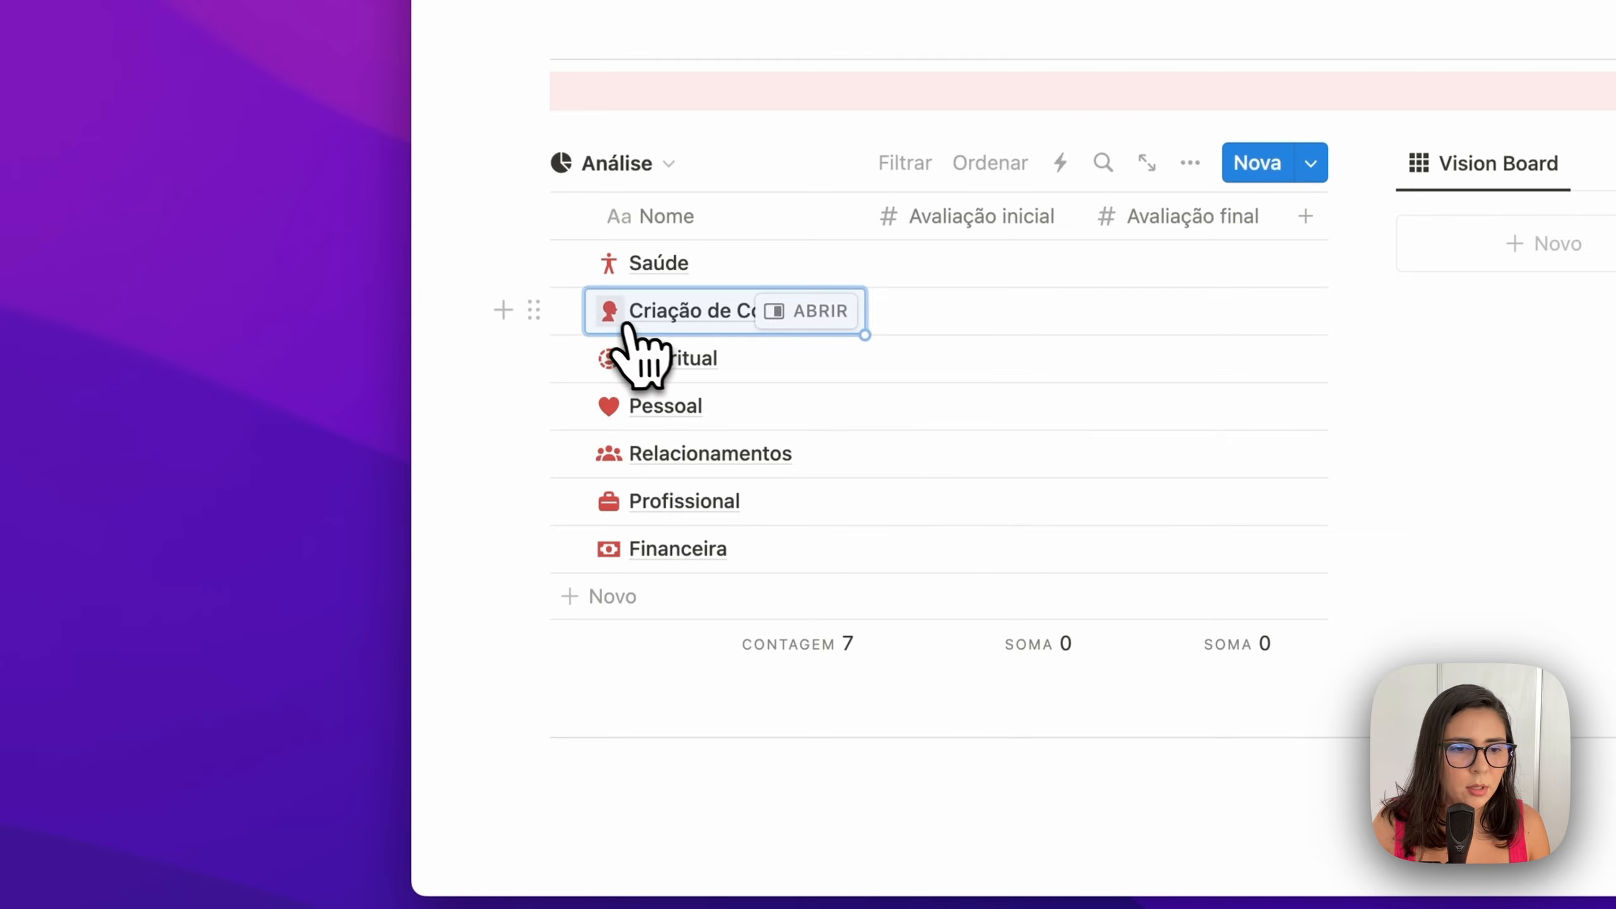
Give the Criação de Conteúdo record a red clapperboard icon found by searching 'play'
{"action": "left_click", "coordinate": [626, 323]}
{"action": "type", "text": "play"}
{"action": "mouse_move", "coordinate": [673, 608]}
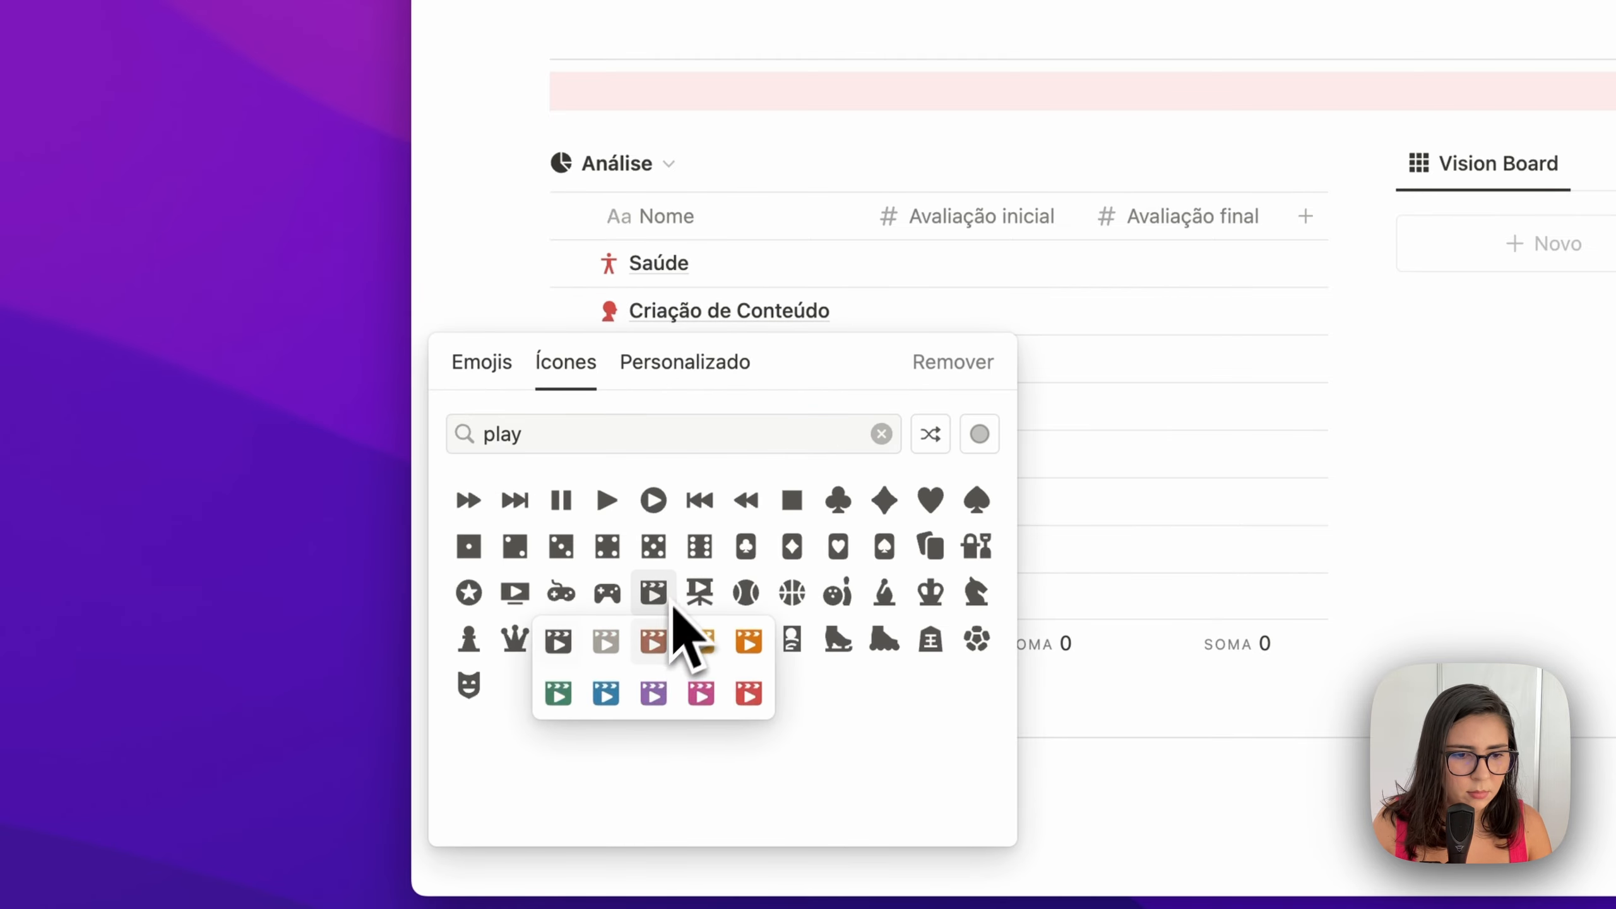
{"action": "left_click", "coordinate": [748, 692]}
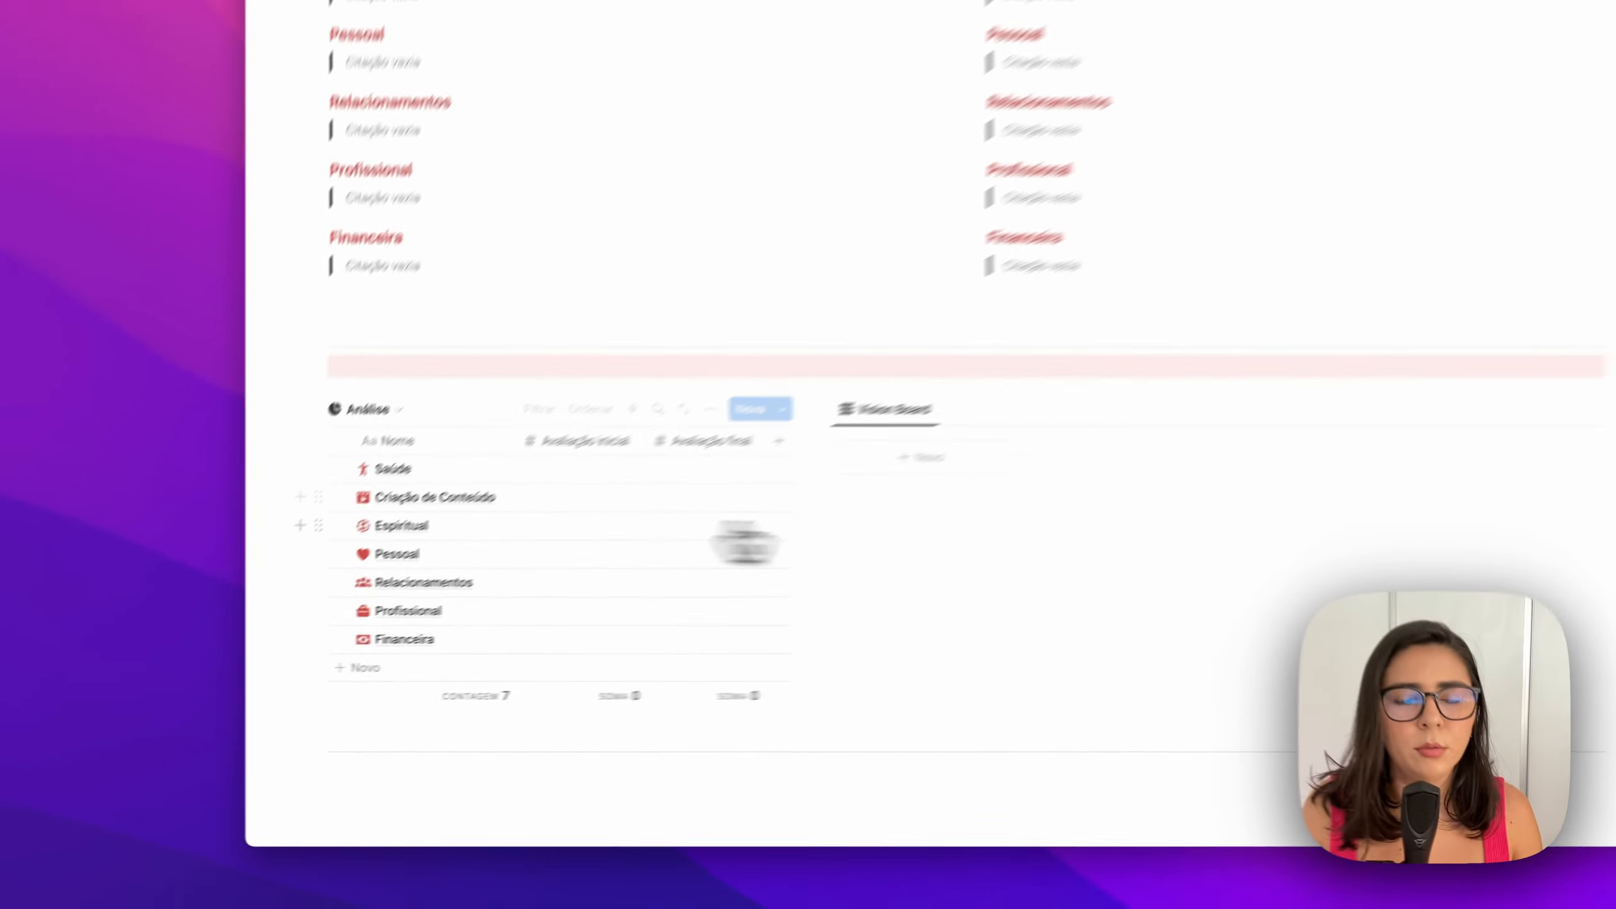
{"action": "scroll", "coordinate": [827, 574], "scroll_direction": "up", "scroll_amount": 10}
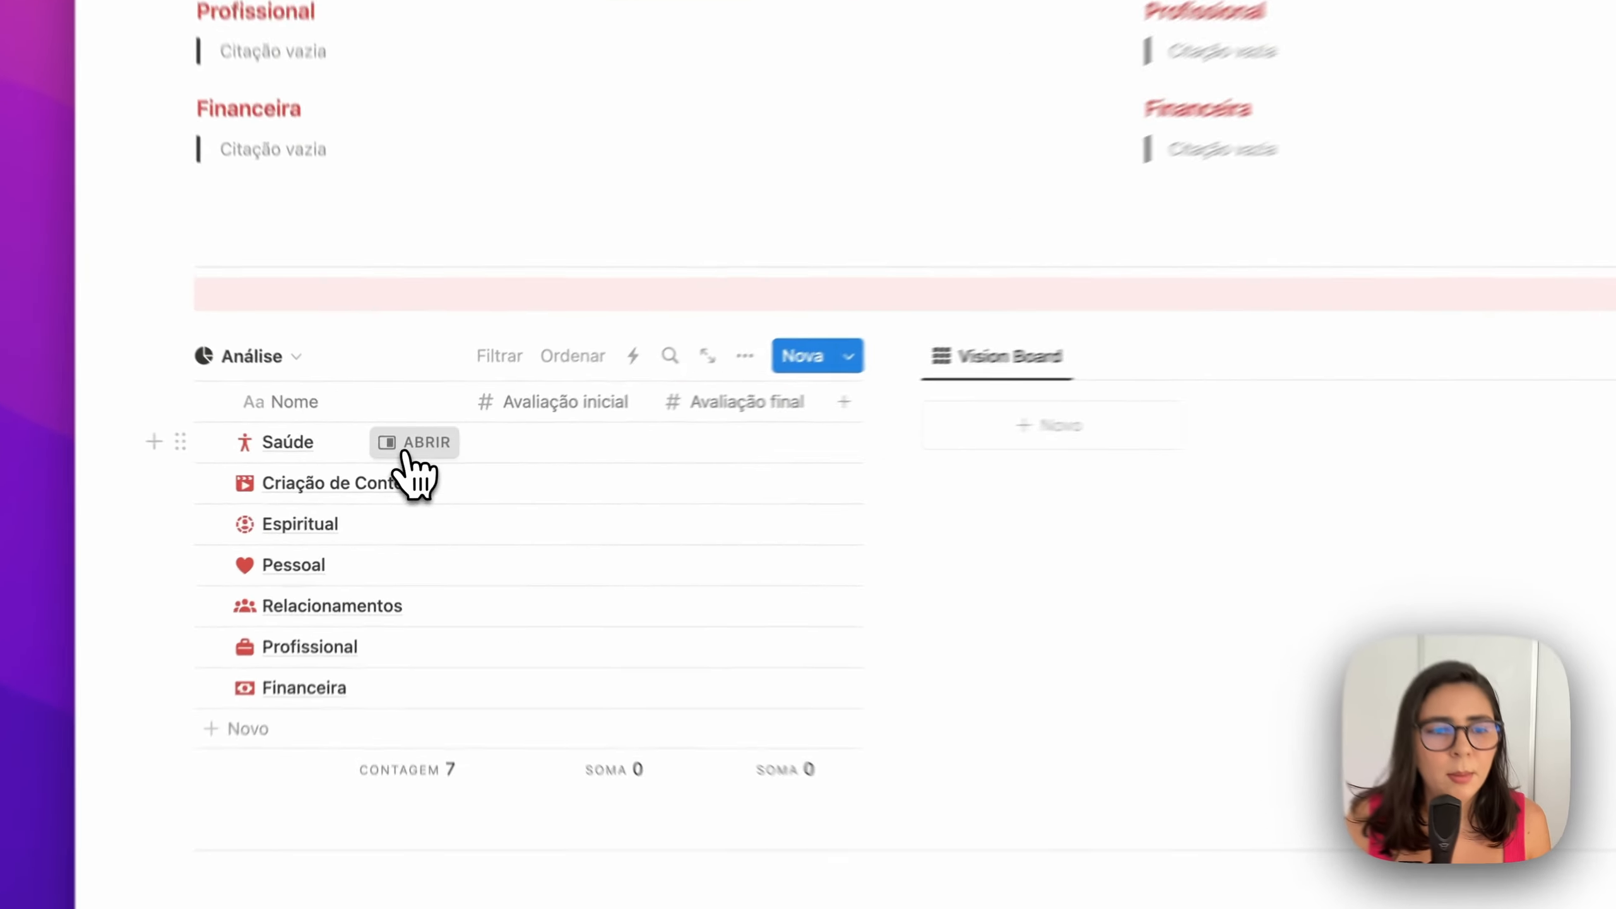
Open the Saúde record, set Avaliação inicial to 6, and expand its Quero fazer/ter/ser lists
{"action": "left_click", "coordinate": [406, 450]}
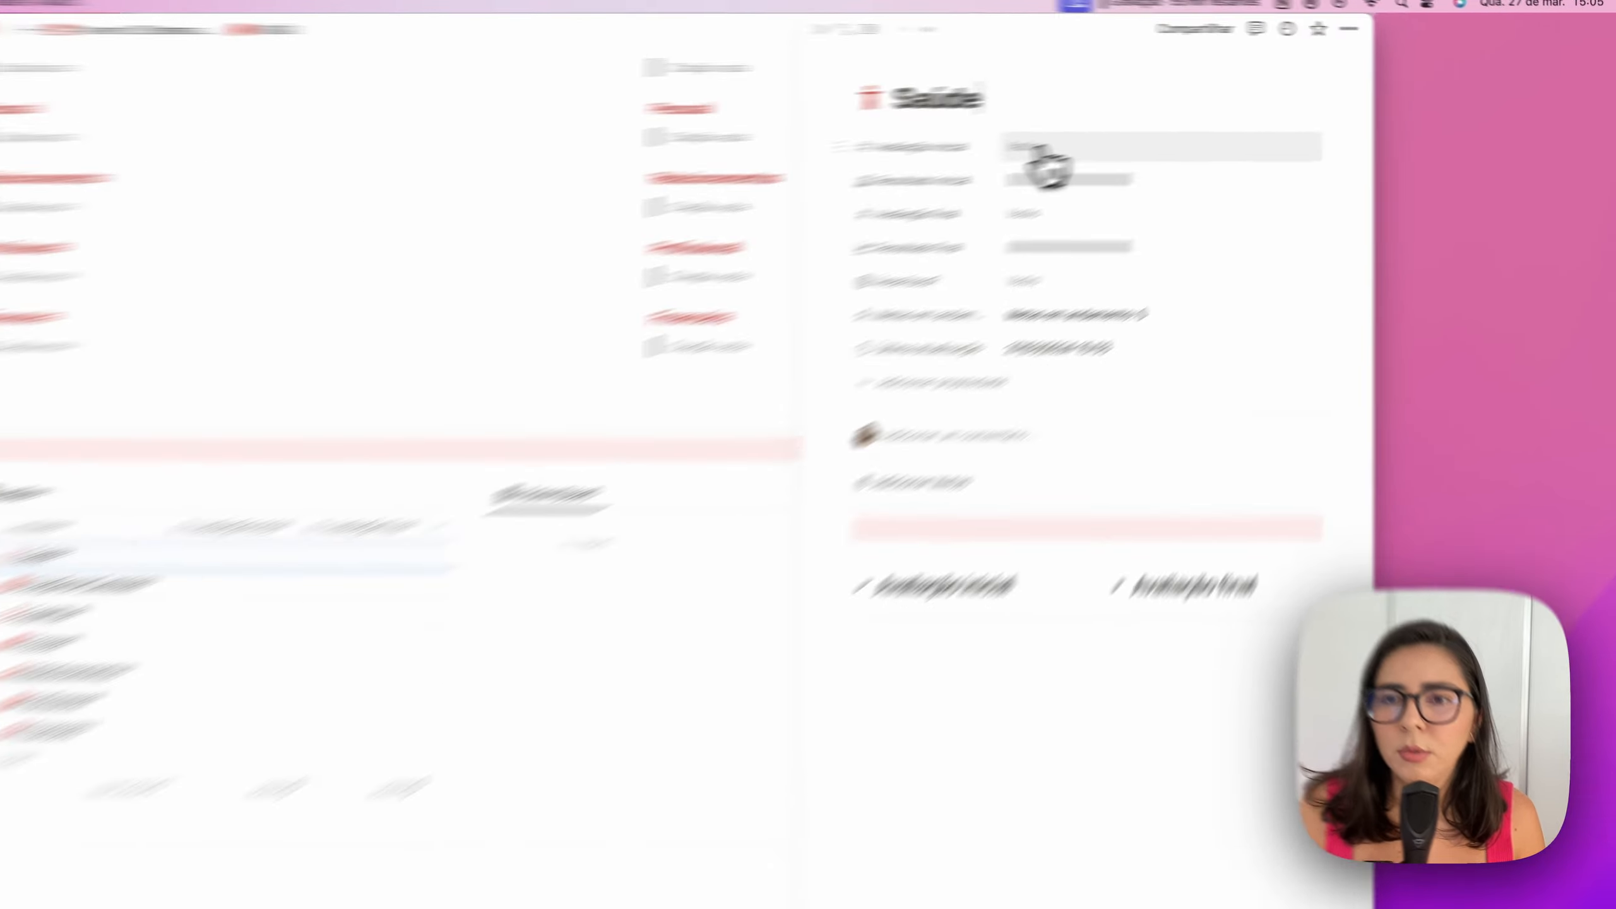
{"action": "left_click", "coordinate": [1041, 153]}
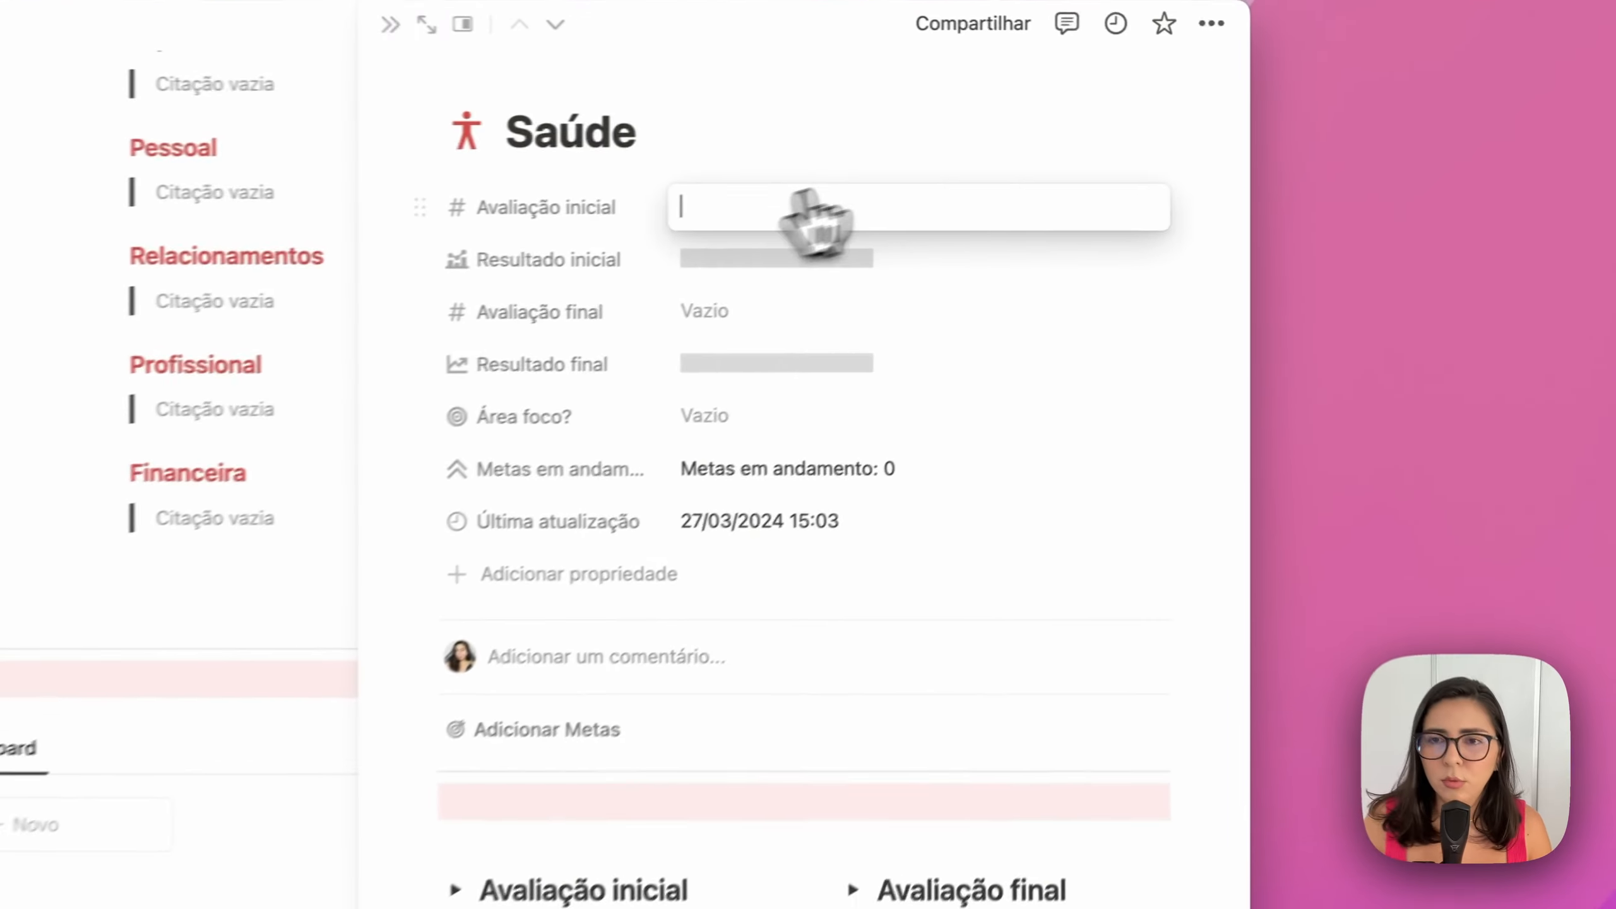
{"action": "type", "text": "6"}
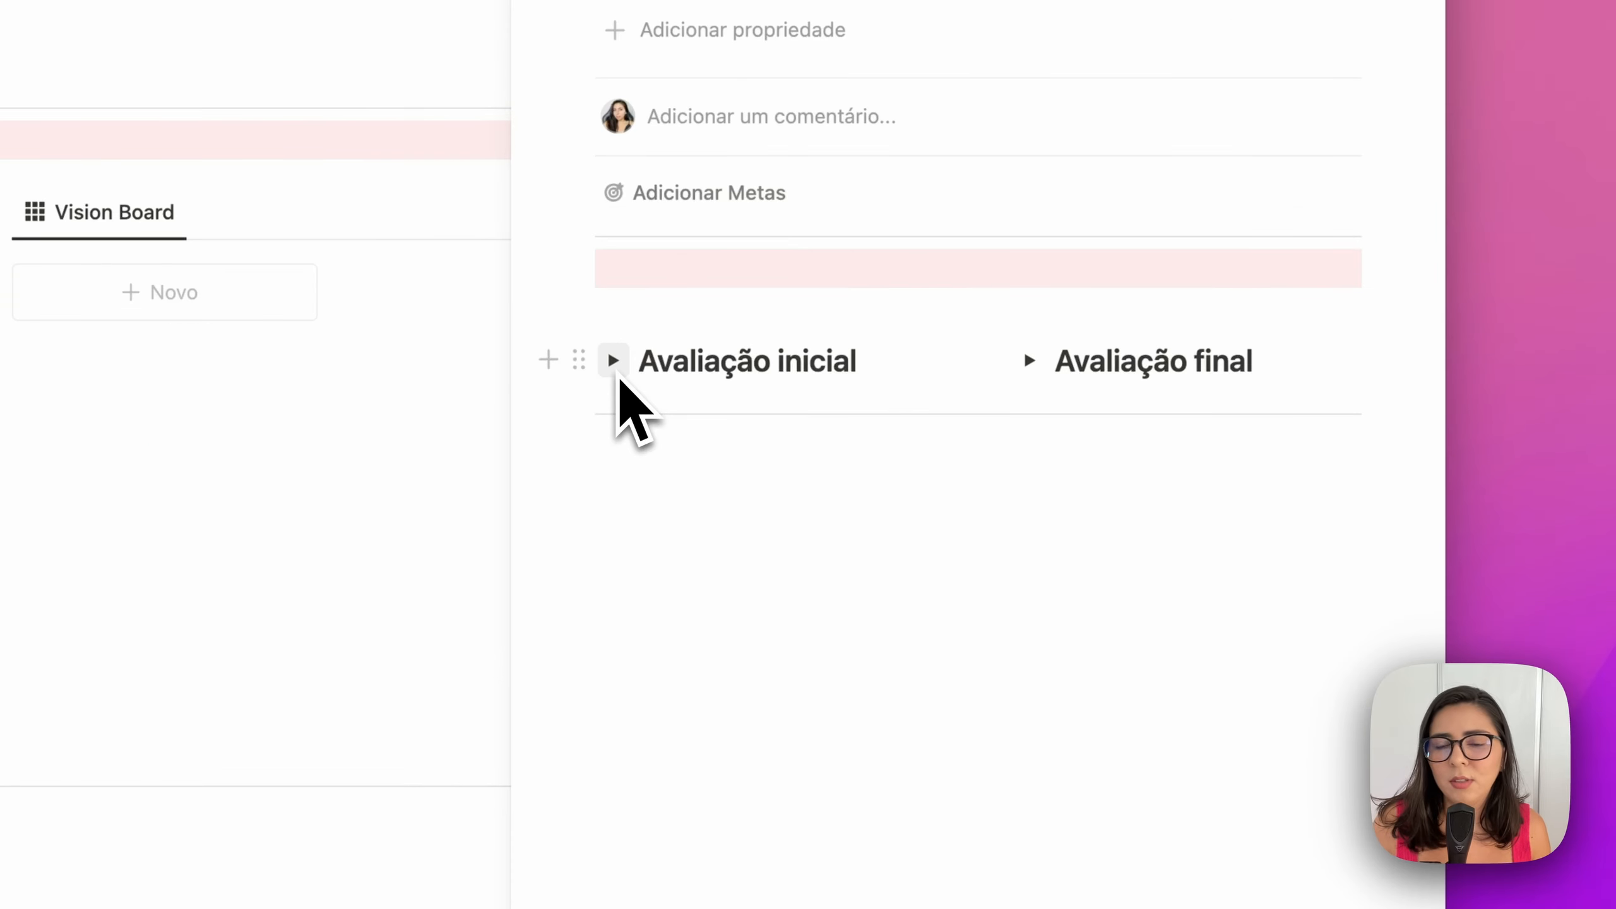
{"action": "left_click", "coordinate": [615, 362]}
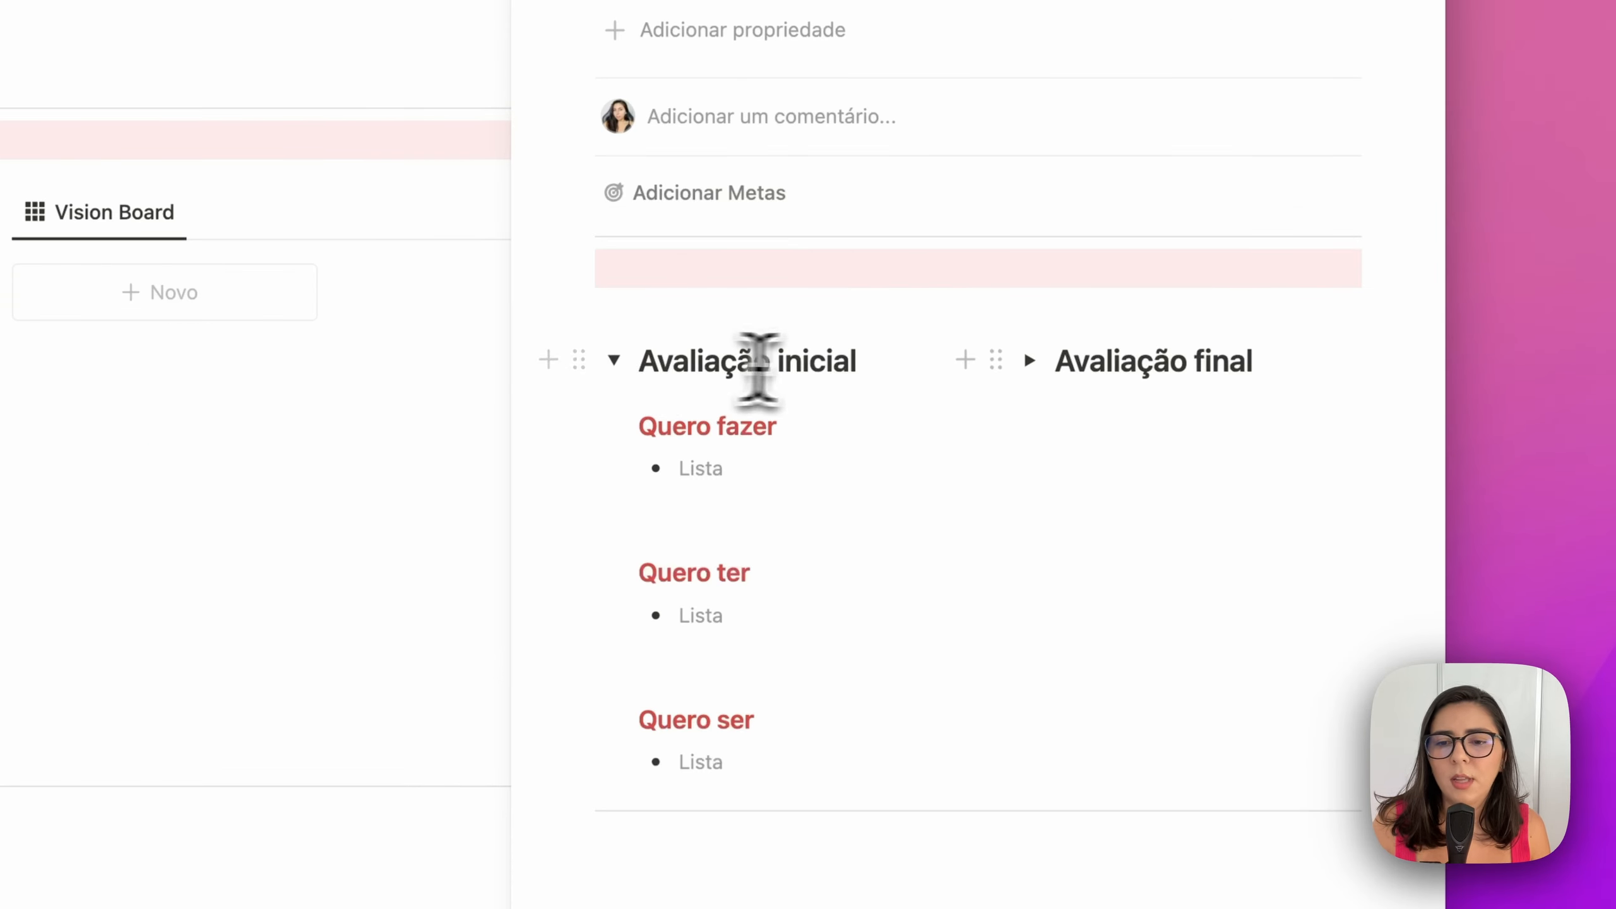
{"action": "left_click", "coordinate": [722, 467]}
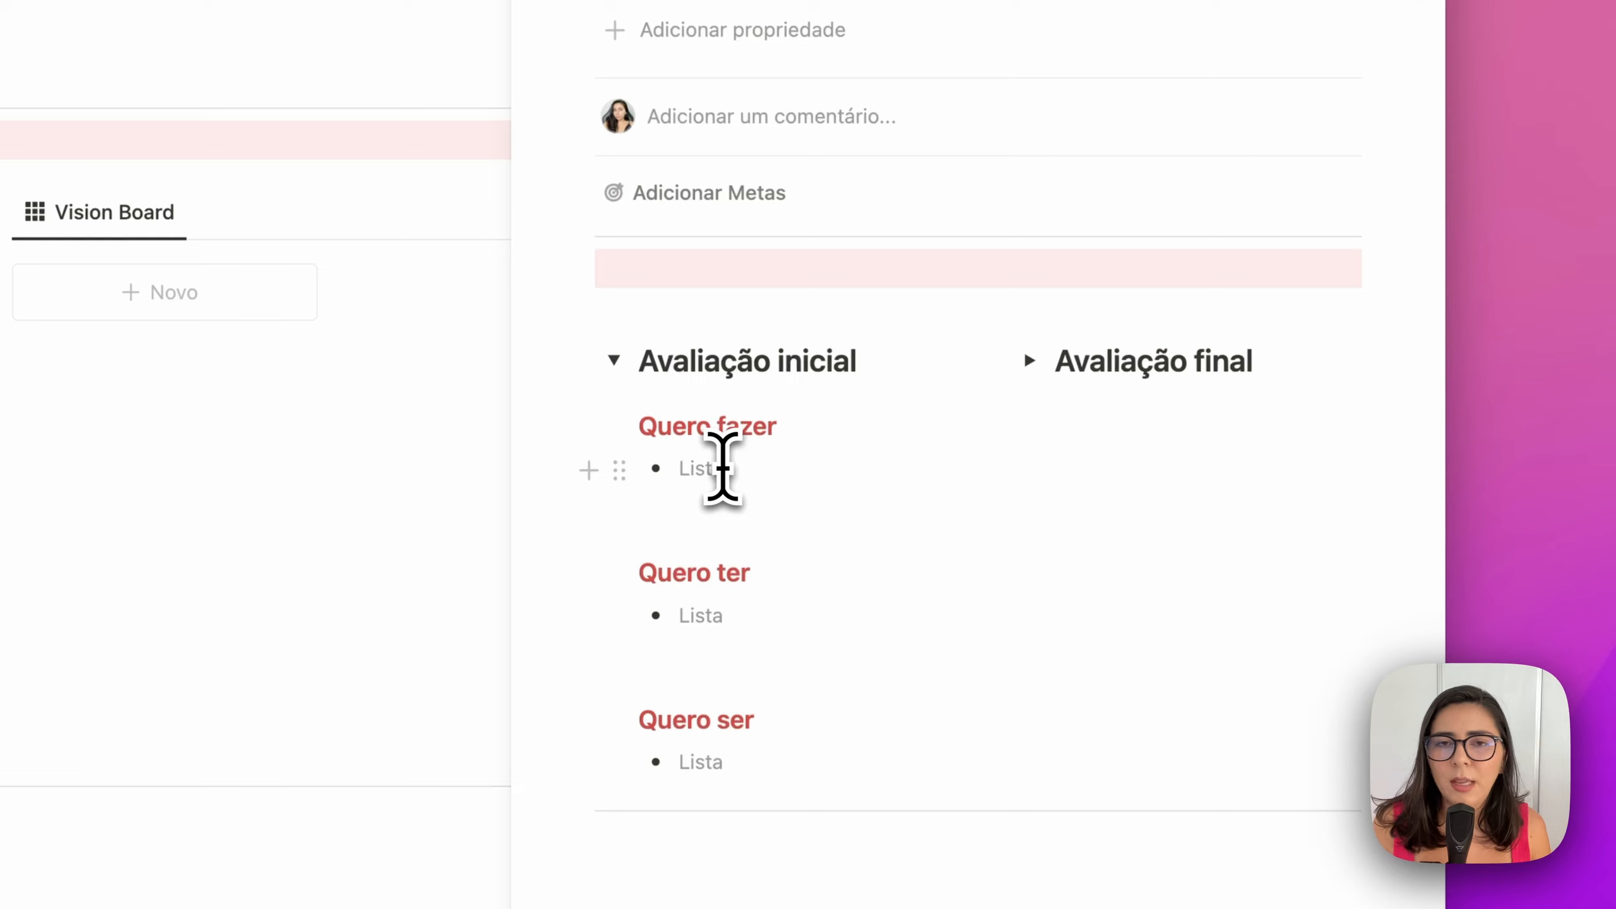
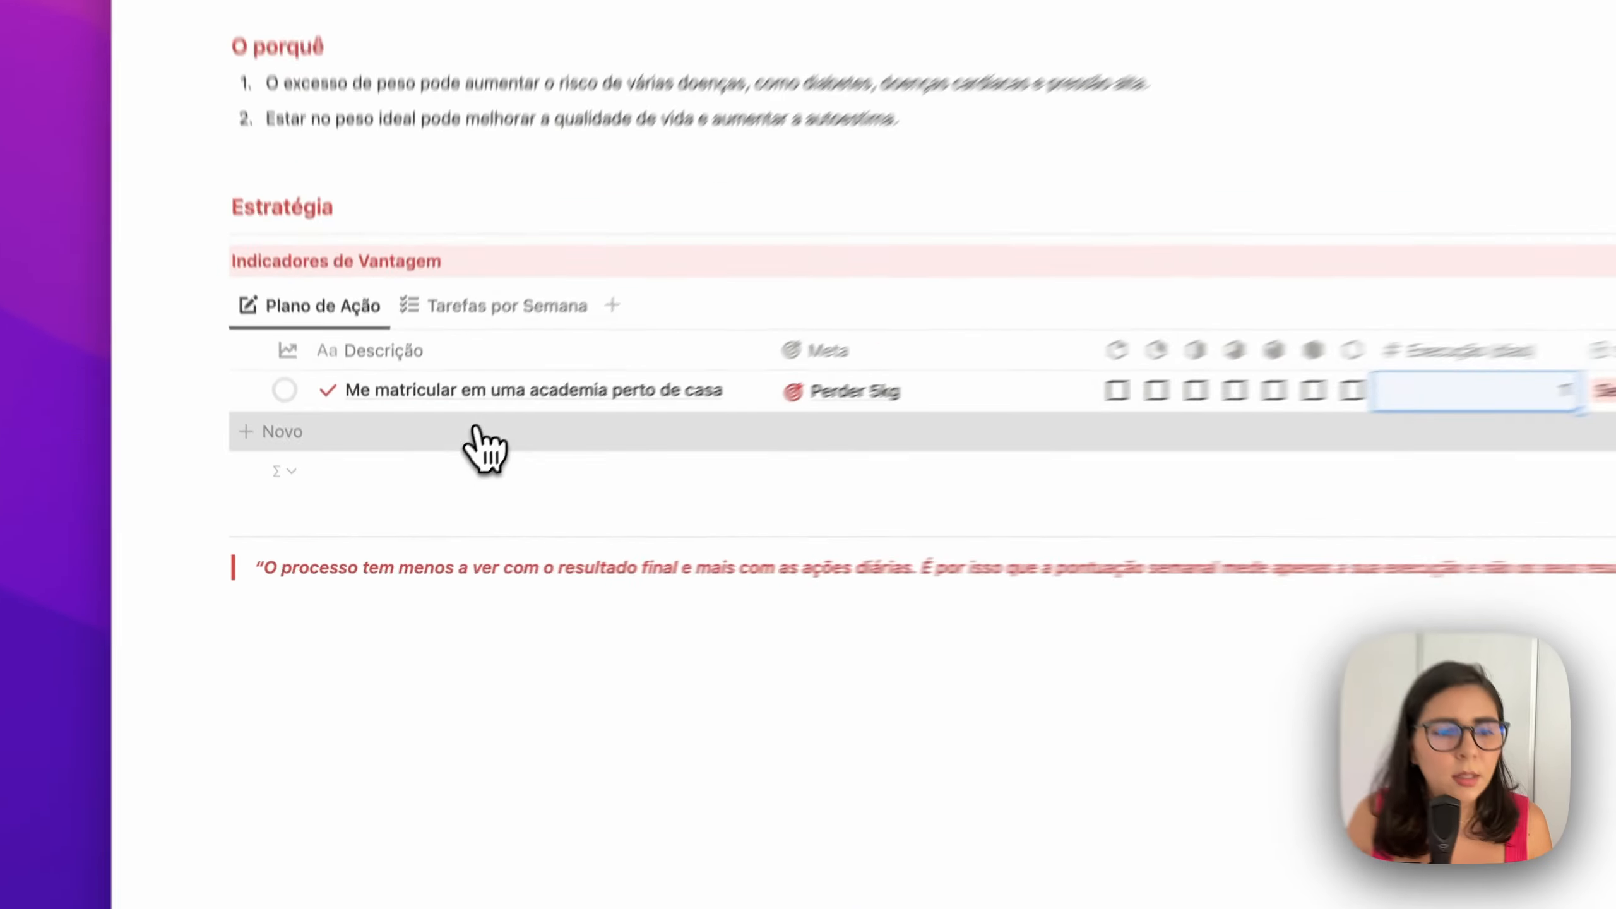
Add the Semana 1 task 'Me consultar com uma nutricionista' with 1 execution day, then reveal the hidden properties
{"action": "left_click", "coordinate": [438, 500]}
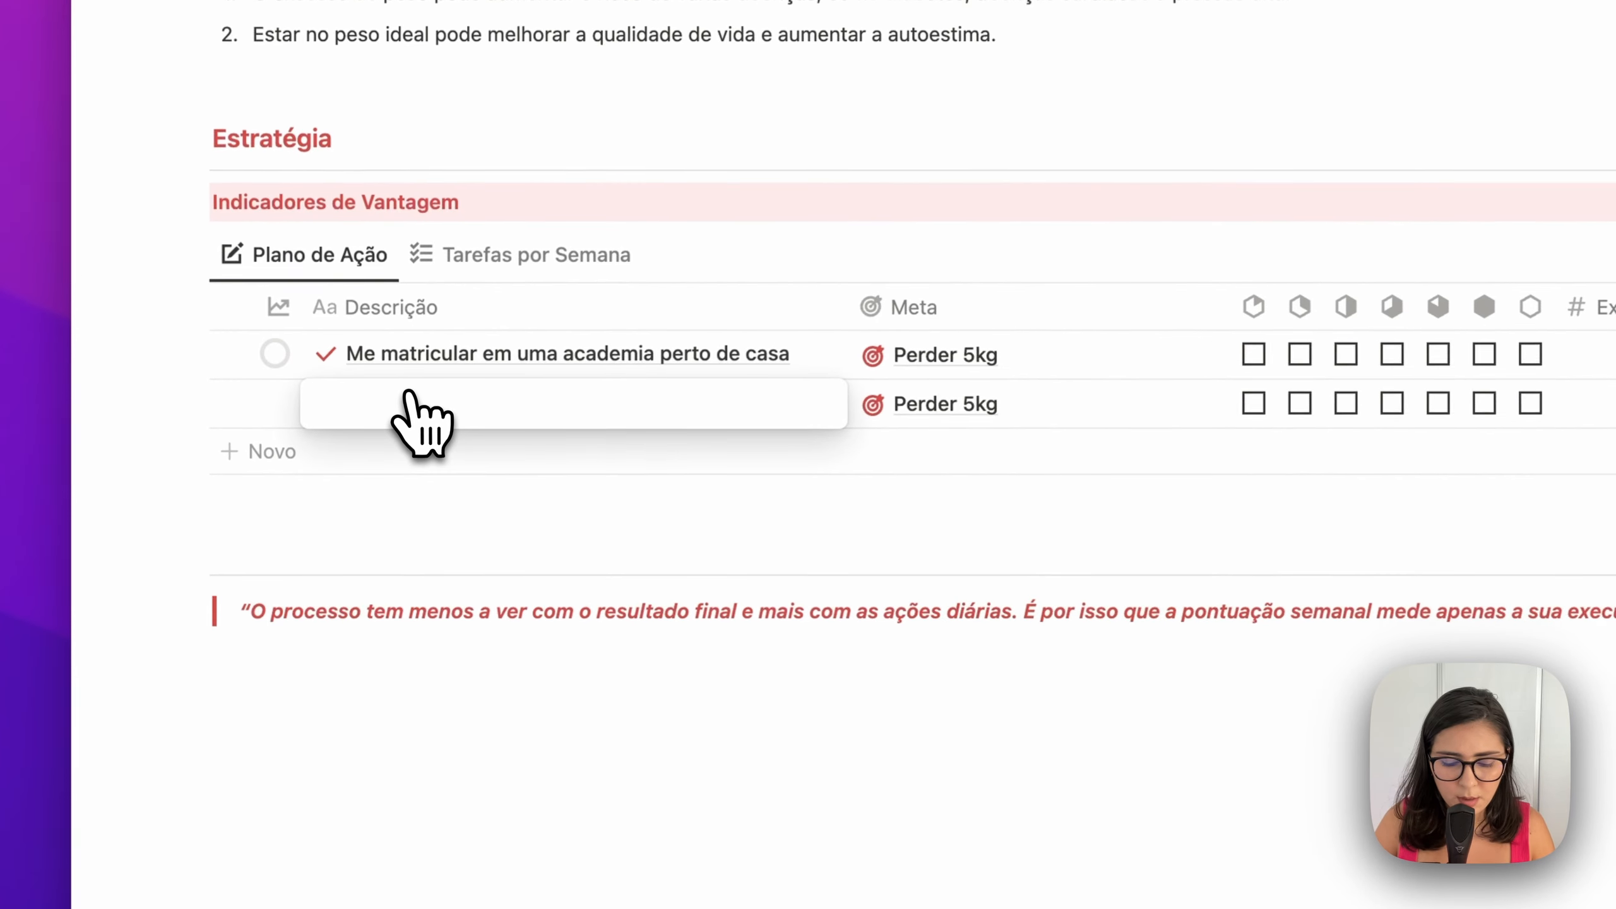
{"action": "type", "text": "Me consul"}
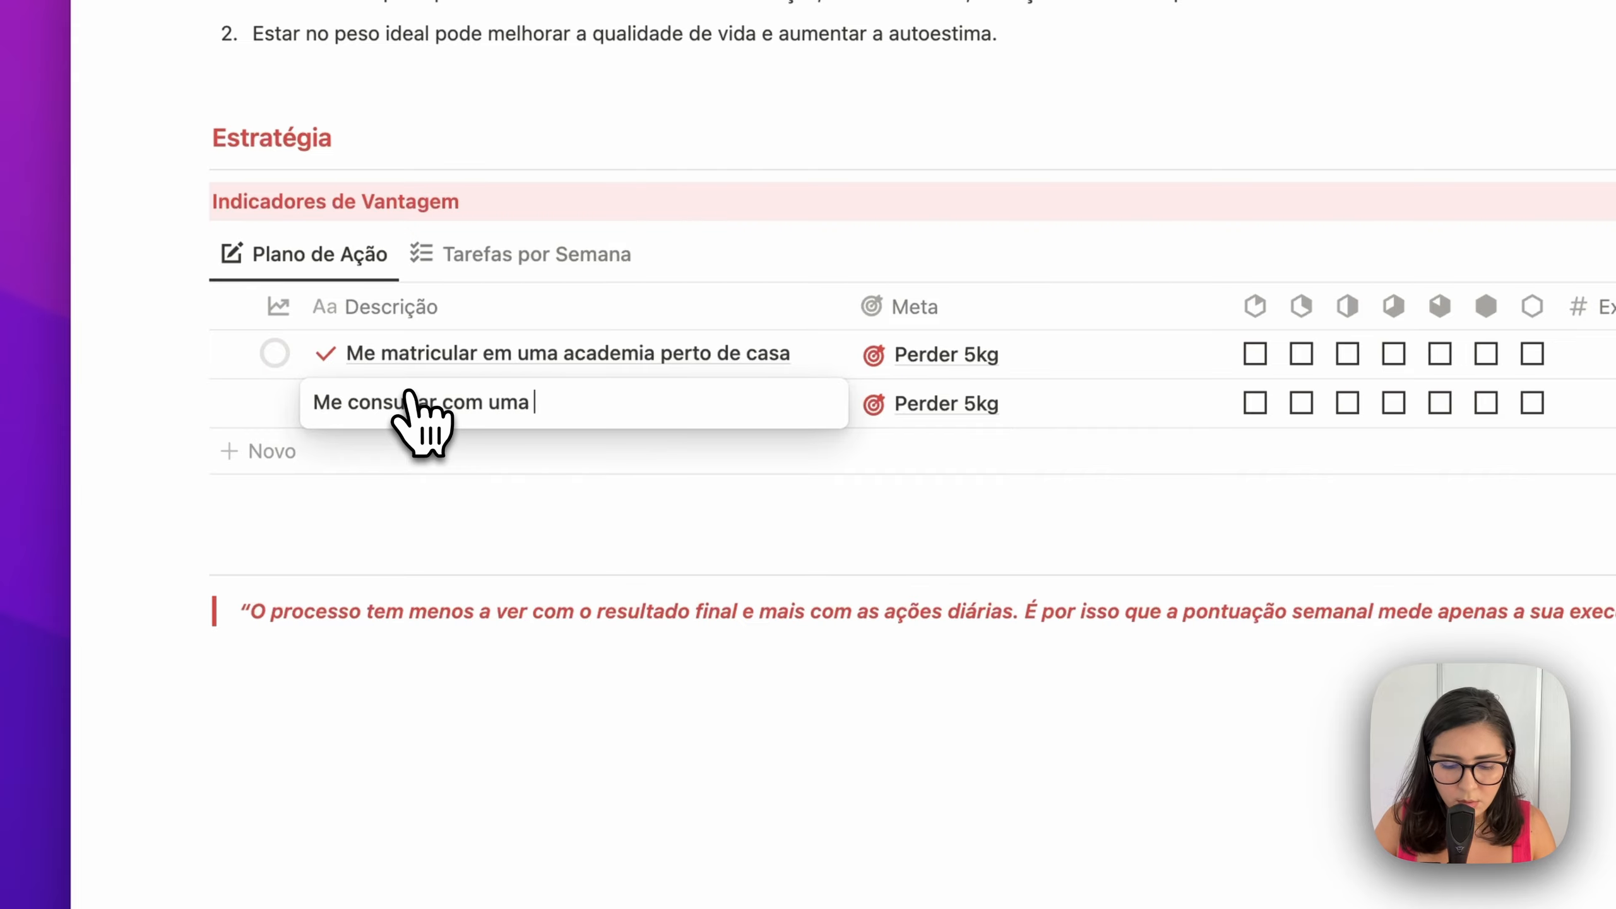
{"action": "type", "text": "ta"}
{"action": "key", "text": "Return"}
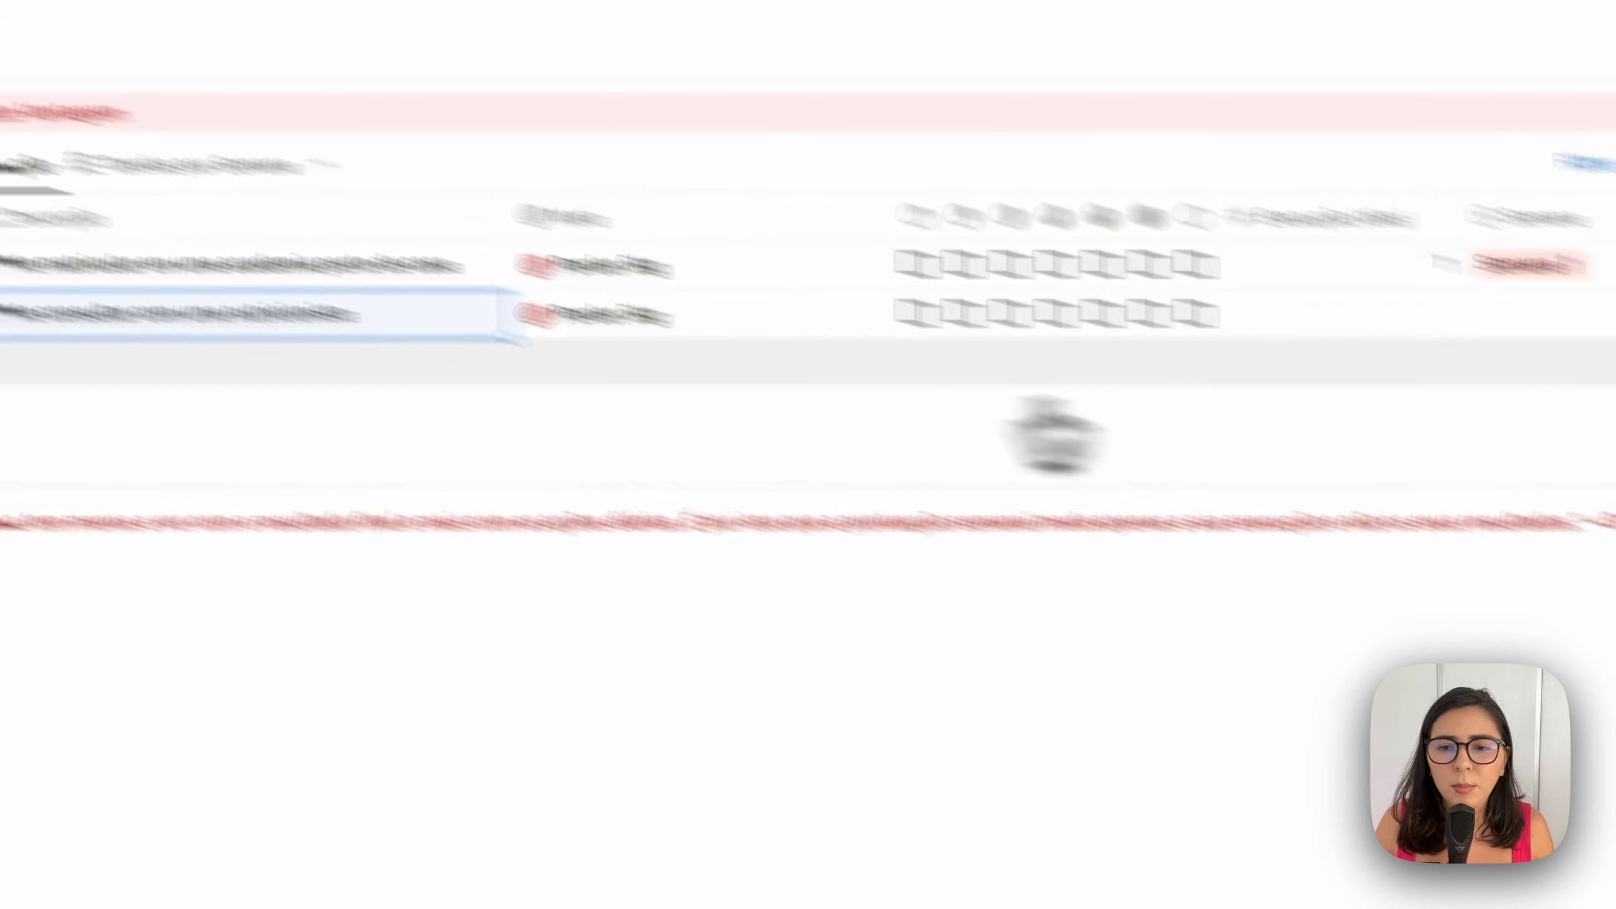
{"action": "left_click", "coordinate": [1123, 213]}
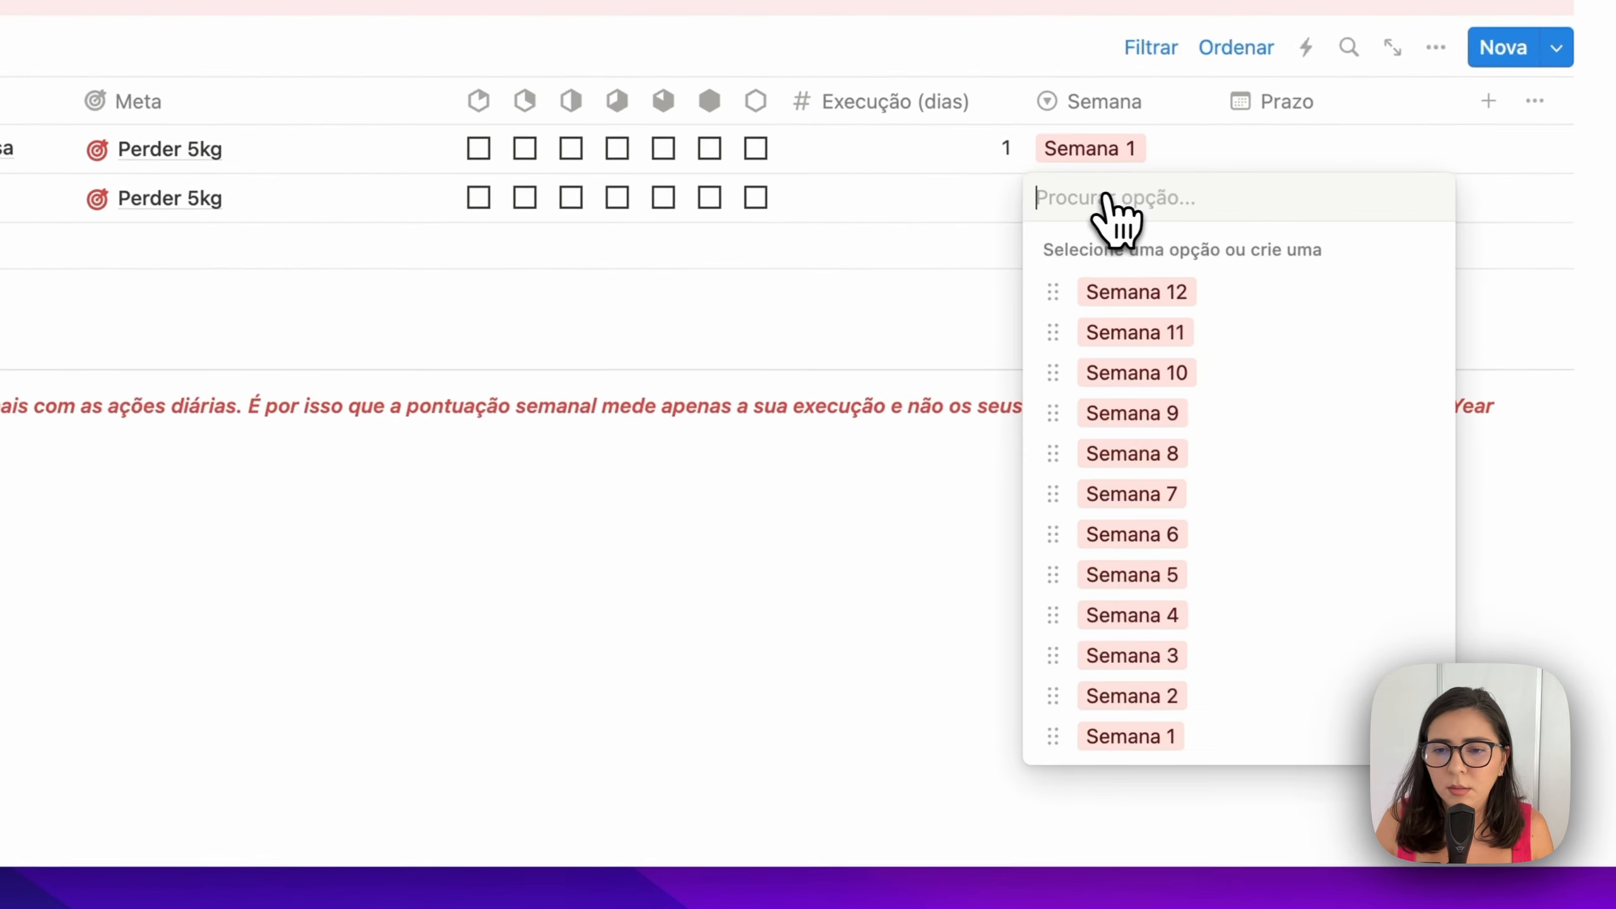
{"action": "left_click", "coordinate": [1139, 739]}
{"action": "left_click", "coordinate": [967, 201]}
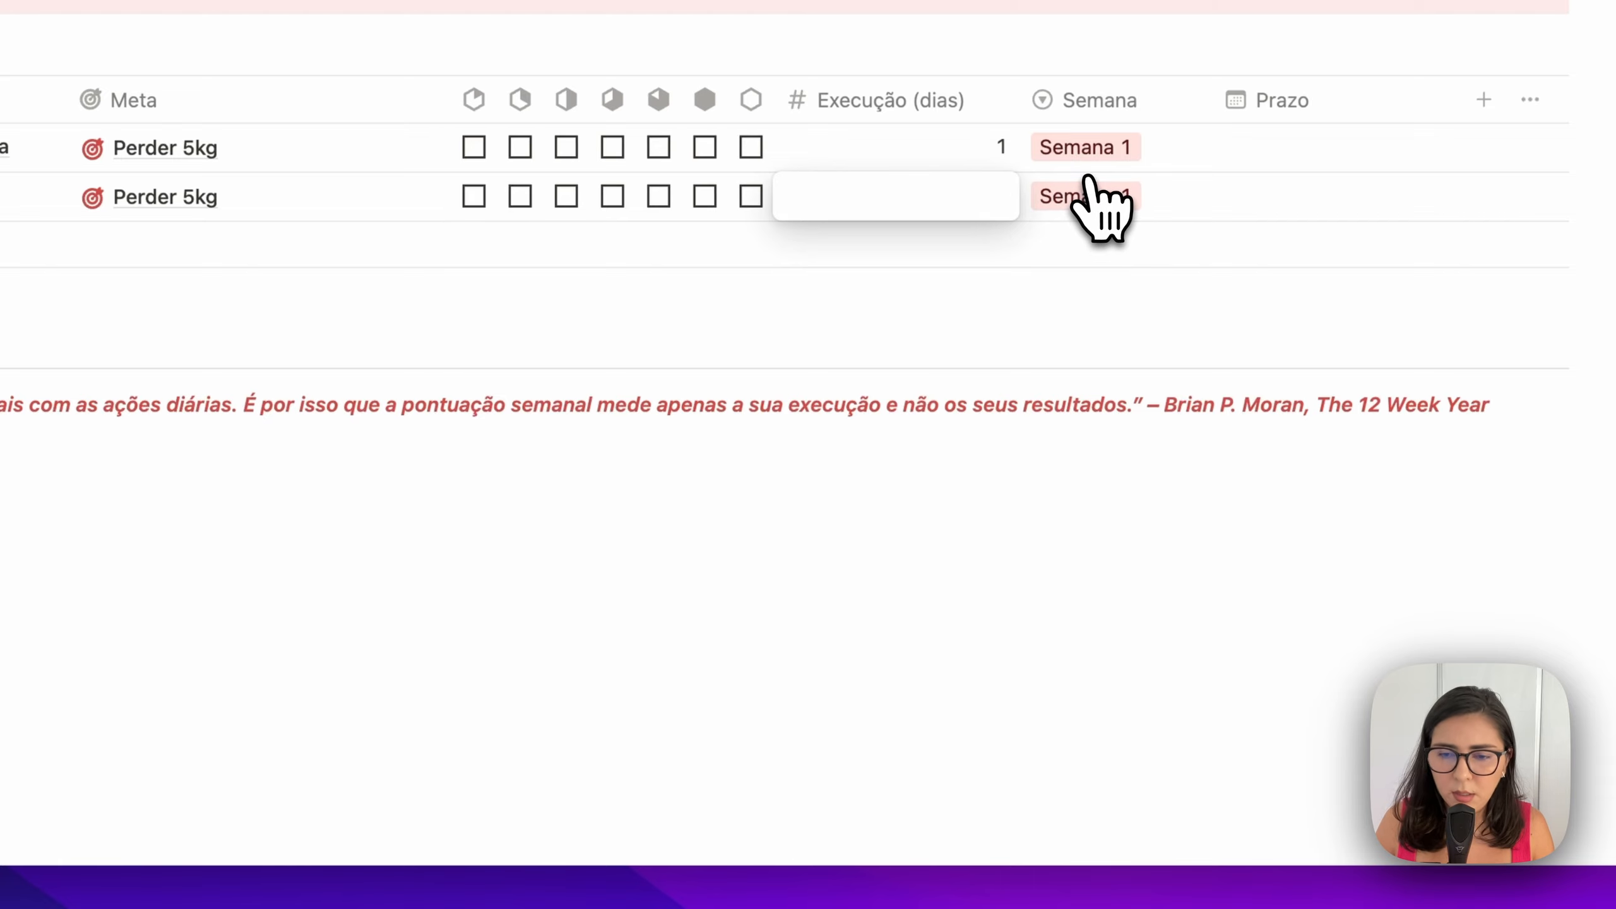
{"action": "key", "text": "Return"}
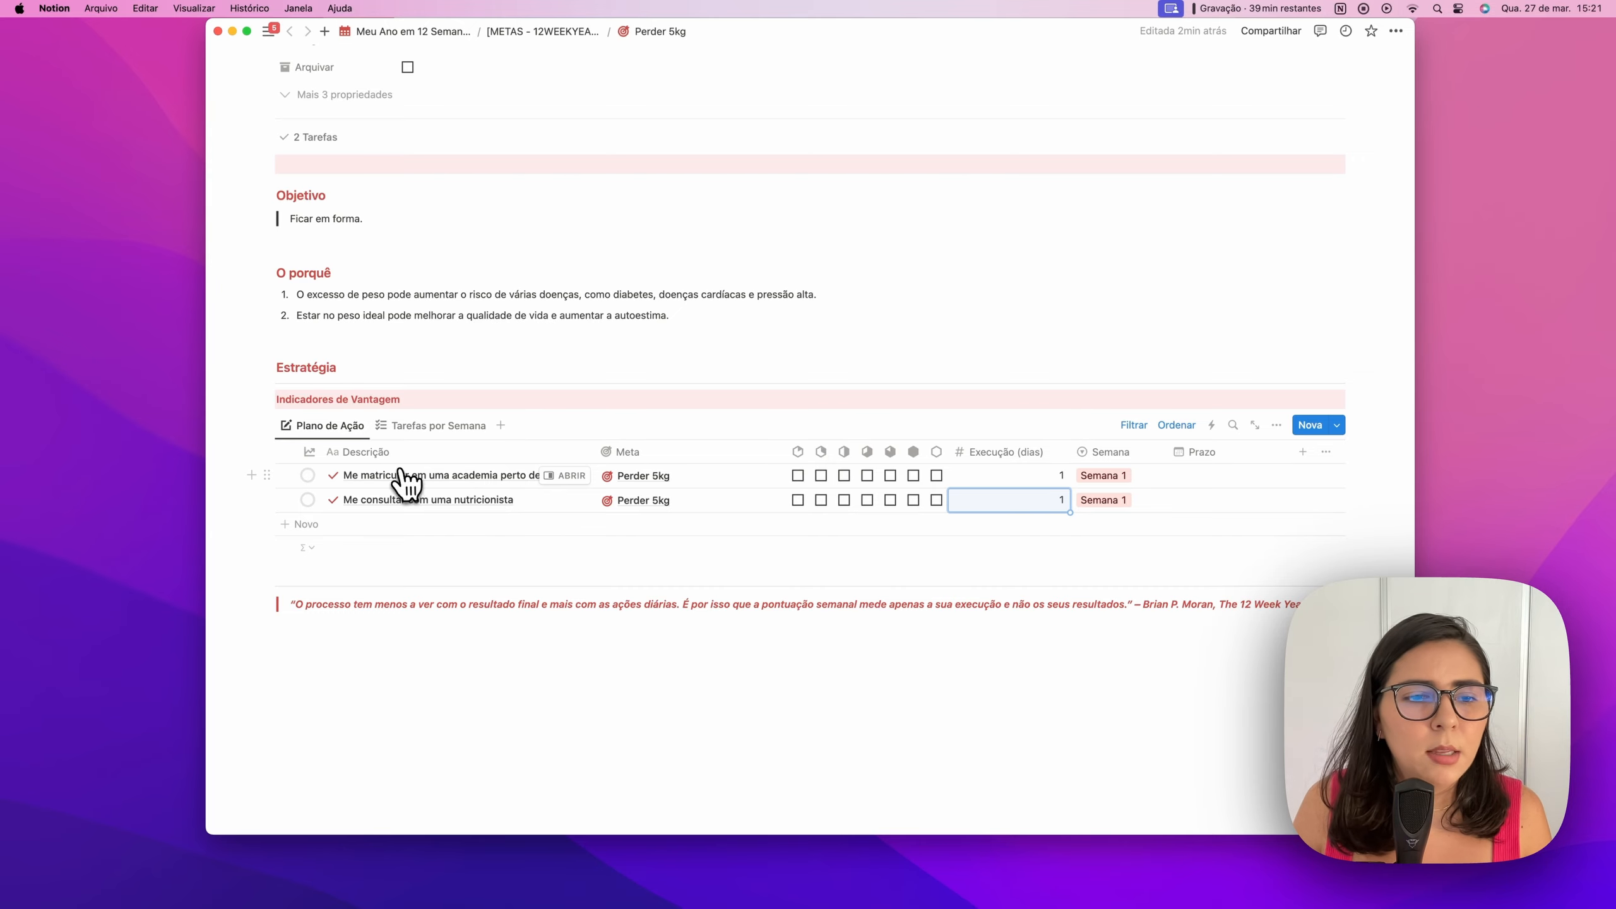
{"action": "scroll", "coordinate": [360, 274], "scroll_direction": "up", "scroll_amount": 3}
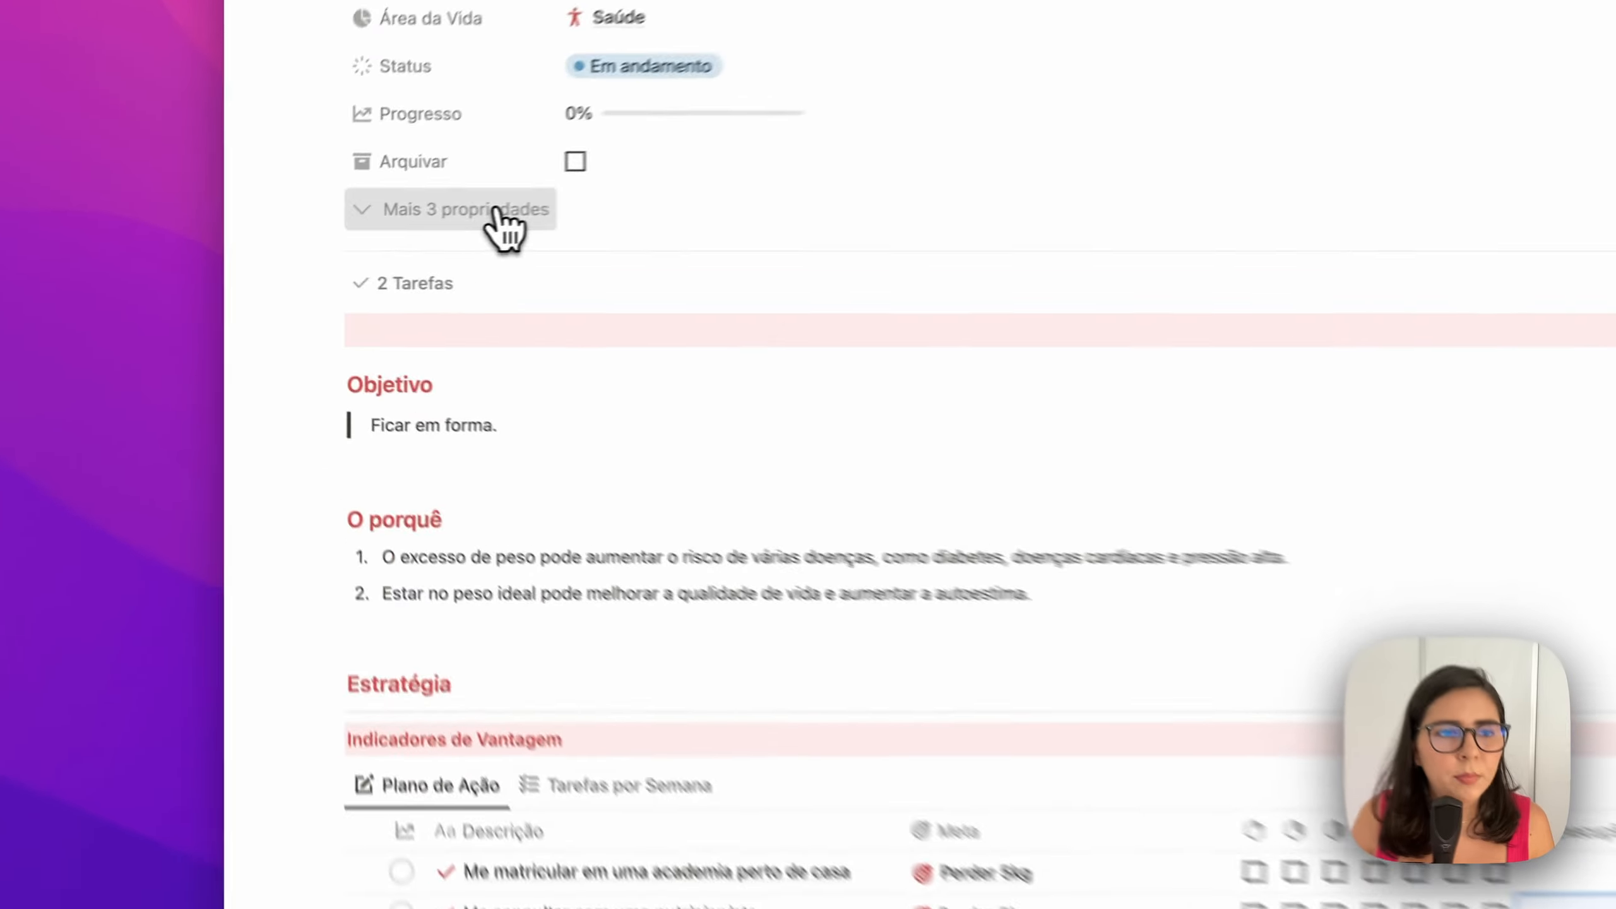
{"action": "left_click", "coordinate": [373, 240]}
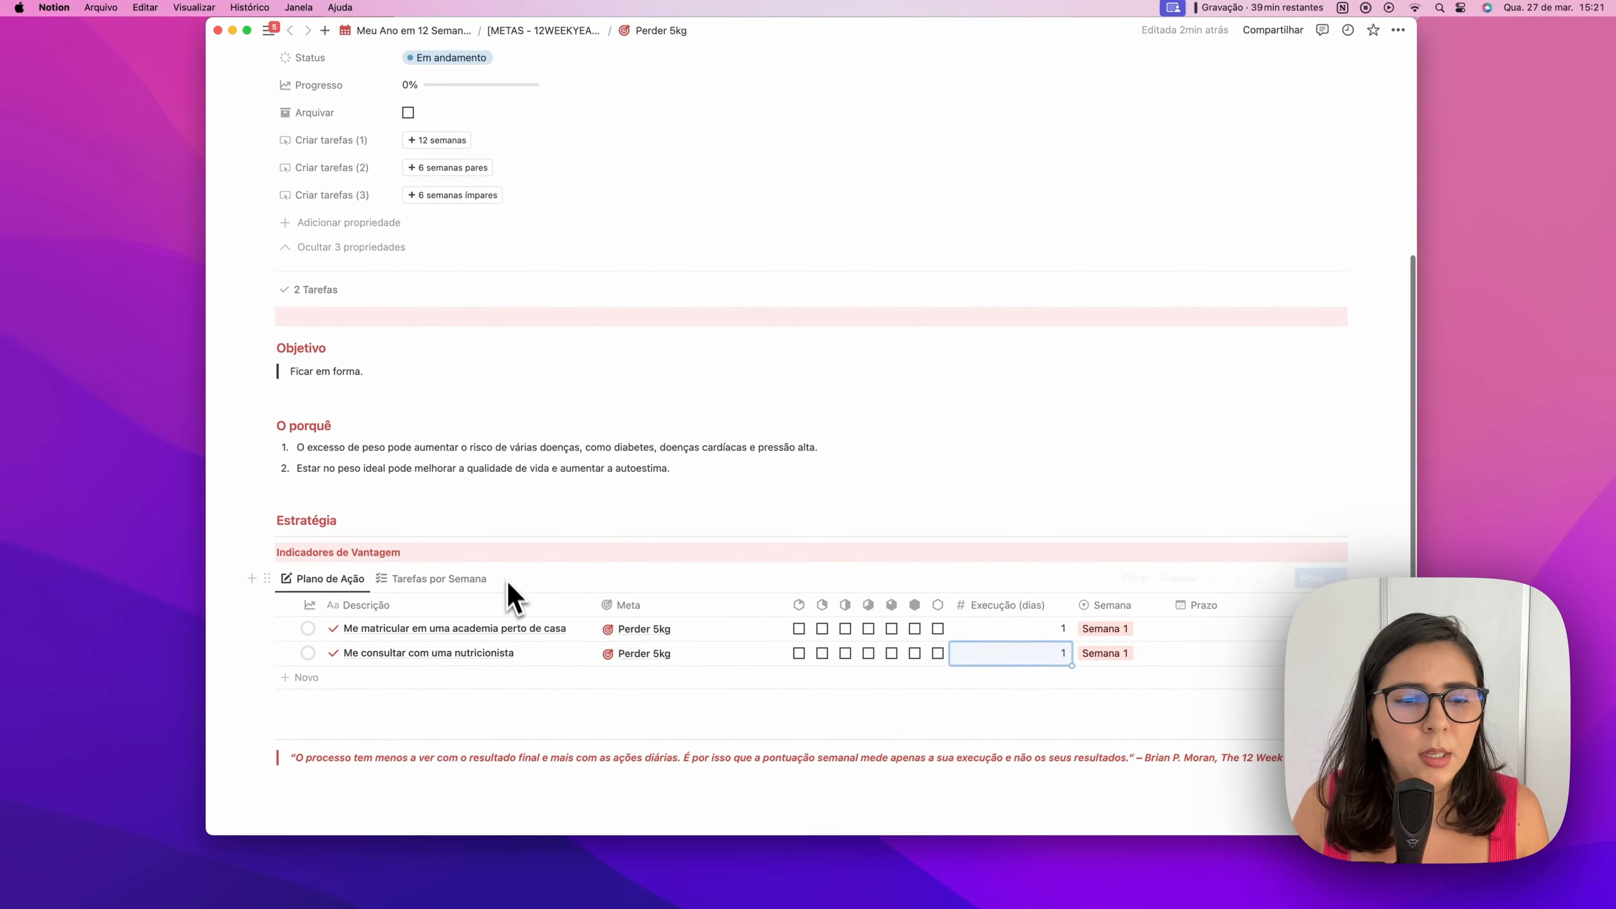
Create twelve weekly tasks, all titled 'Realizar atividade física'
{"action": "left_click", "coordinate": [435, 142]}
{"action": "scroll", "coordinate": [535, 433], "scroll_direction": "down", "scroll_amount": 5}
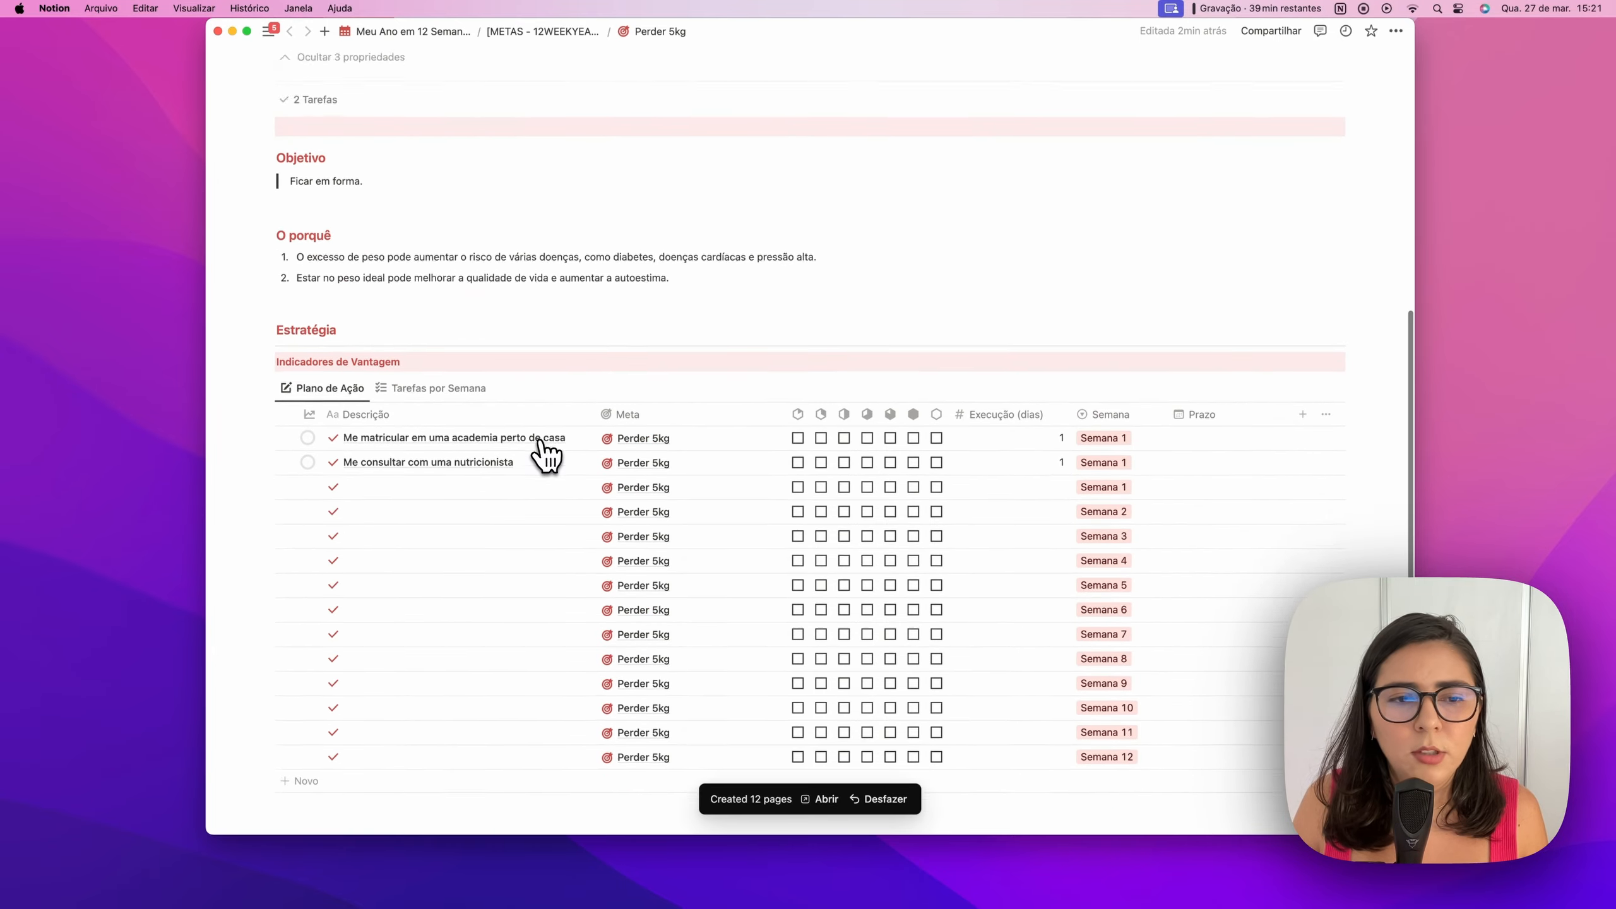
{"action": "scroll", "coordinate": [544, 453], "scroll_direction": "down", "scroll_amount": 2}
{"action": "left_click", "coordinate": [465, 439]}
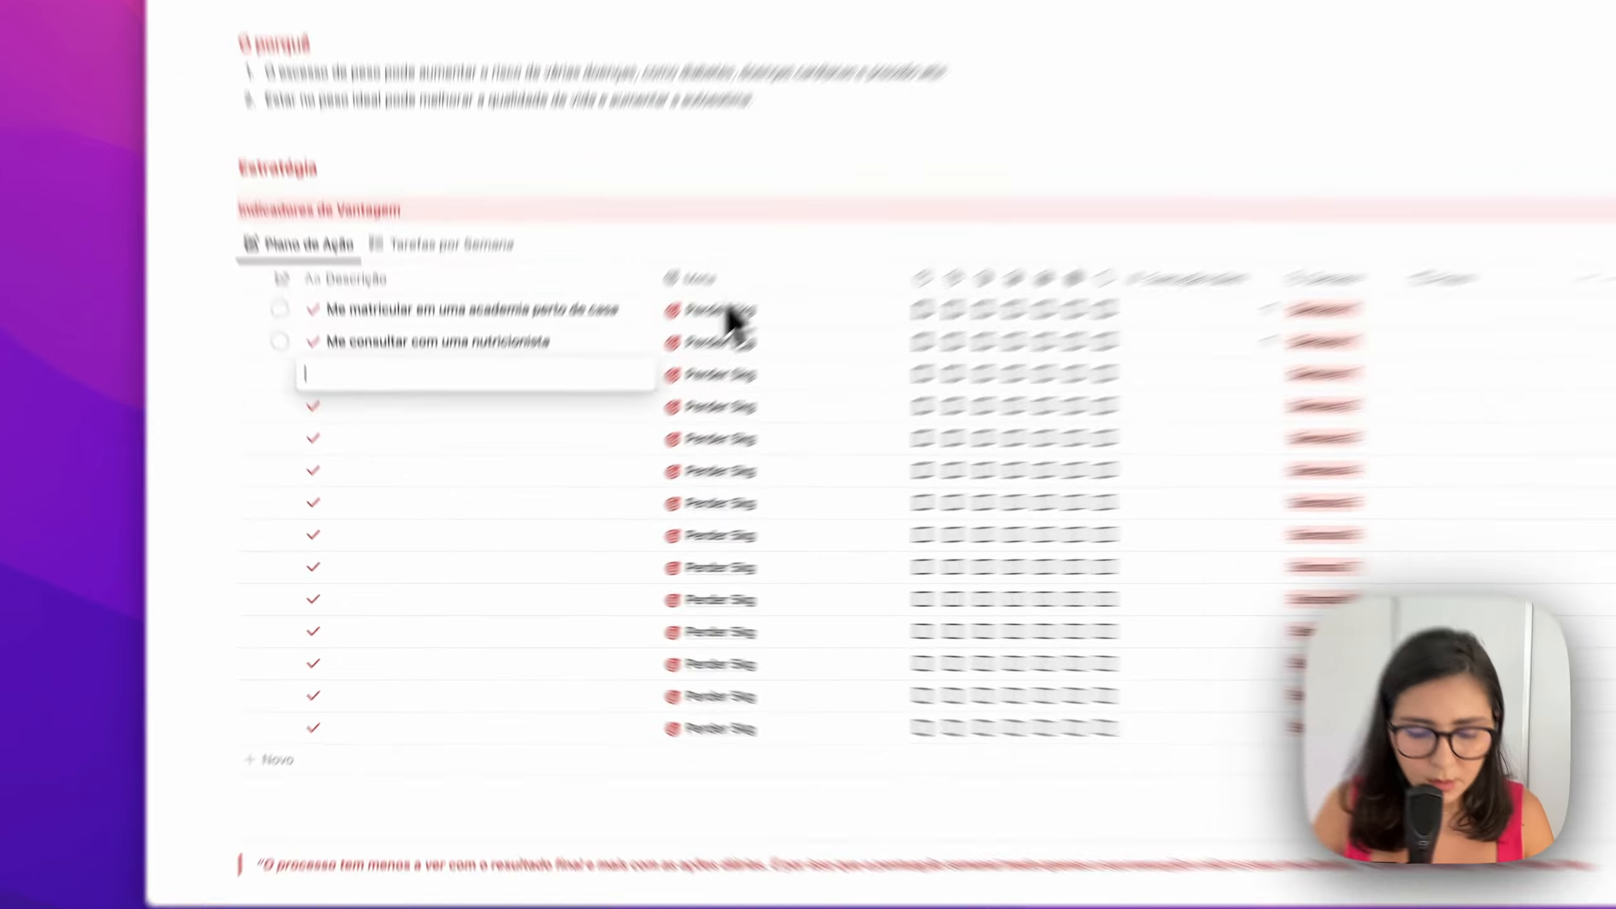
{"action": "type", "text": "Realizar ativi"}
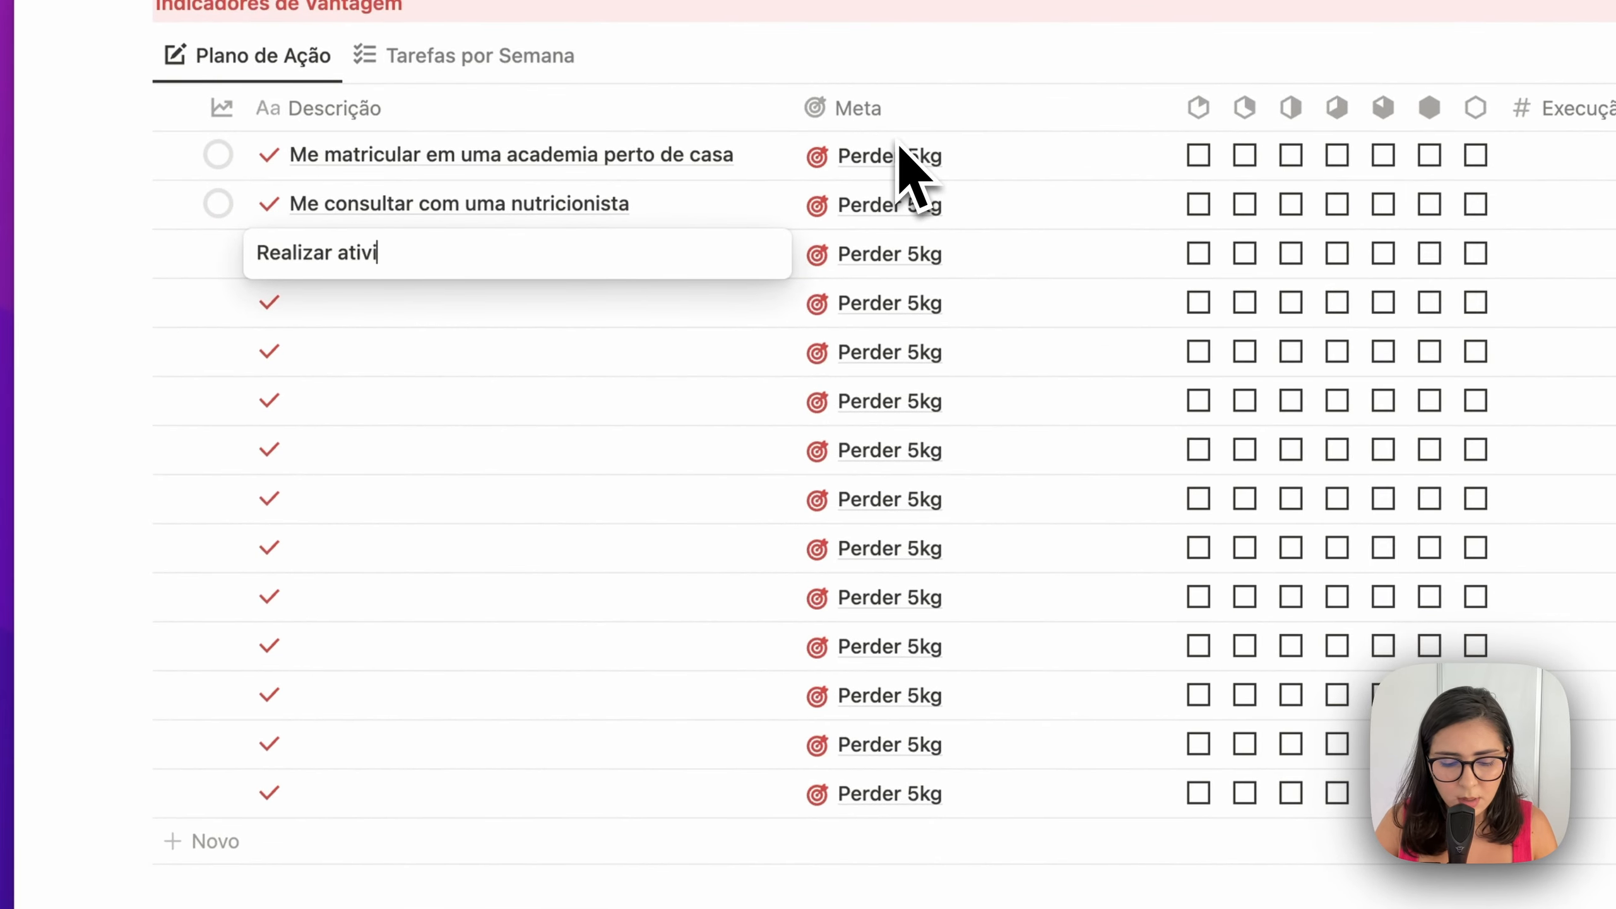
{"action": "type", "text": "dade física"}
{"action": "key", "text": "Return"}
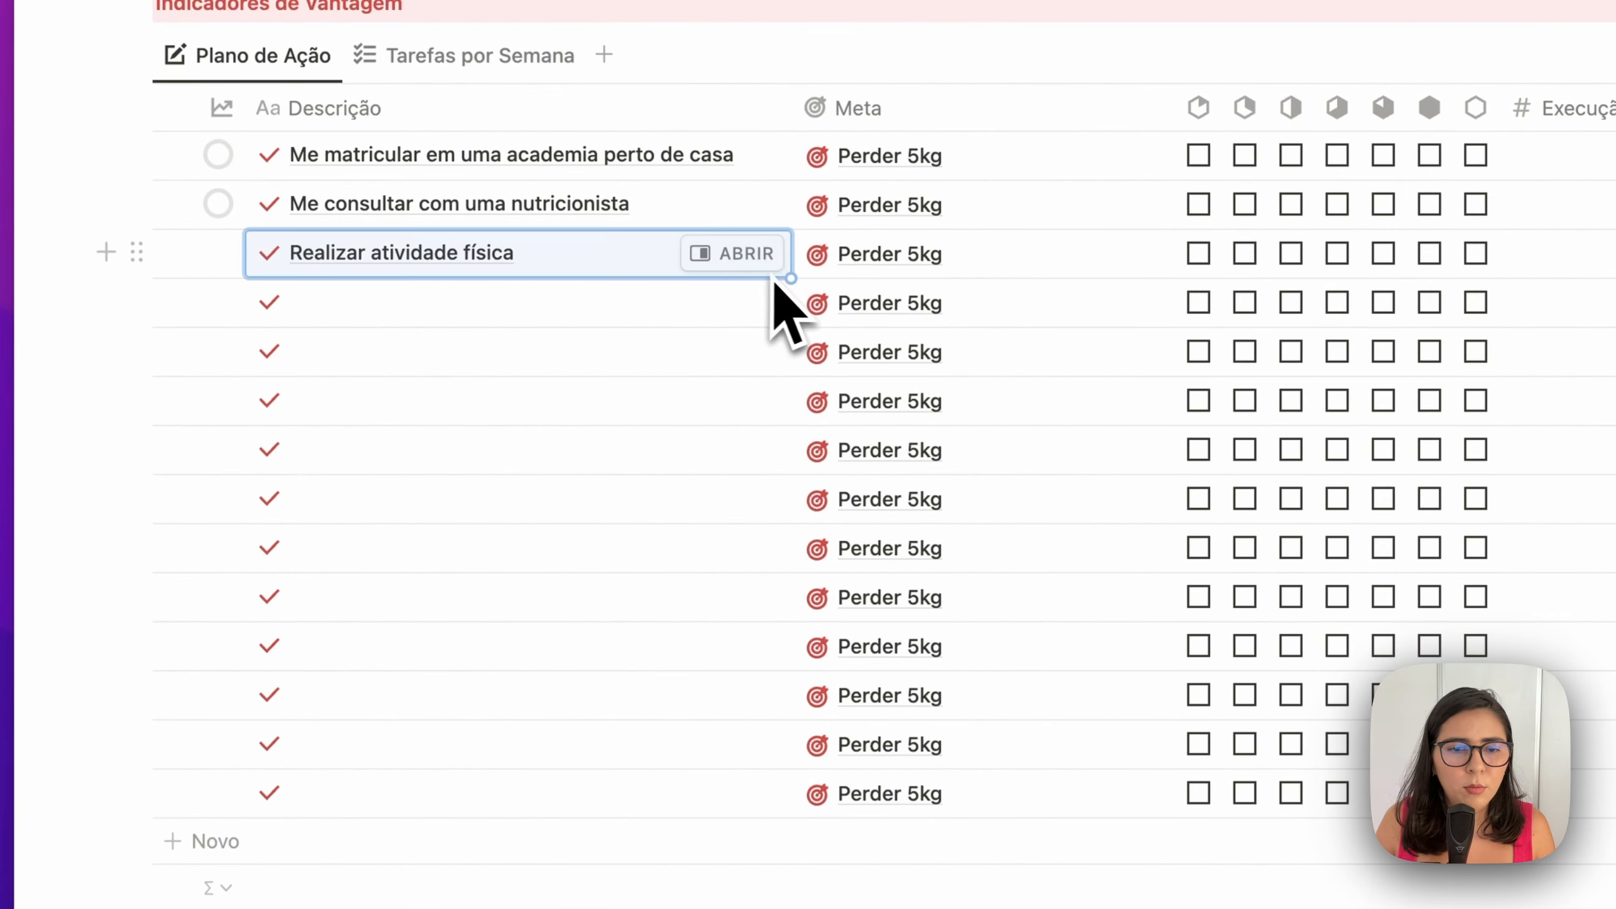
{"action": "left_click_drag", "start_coordinate": [791, 278], "coordinate": [738, 772]}
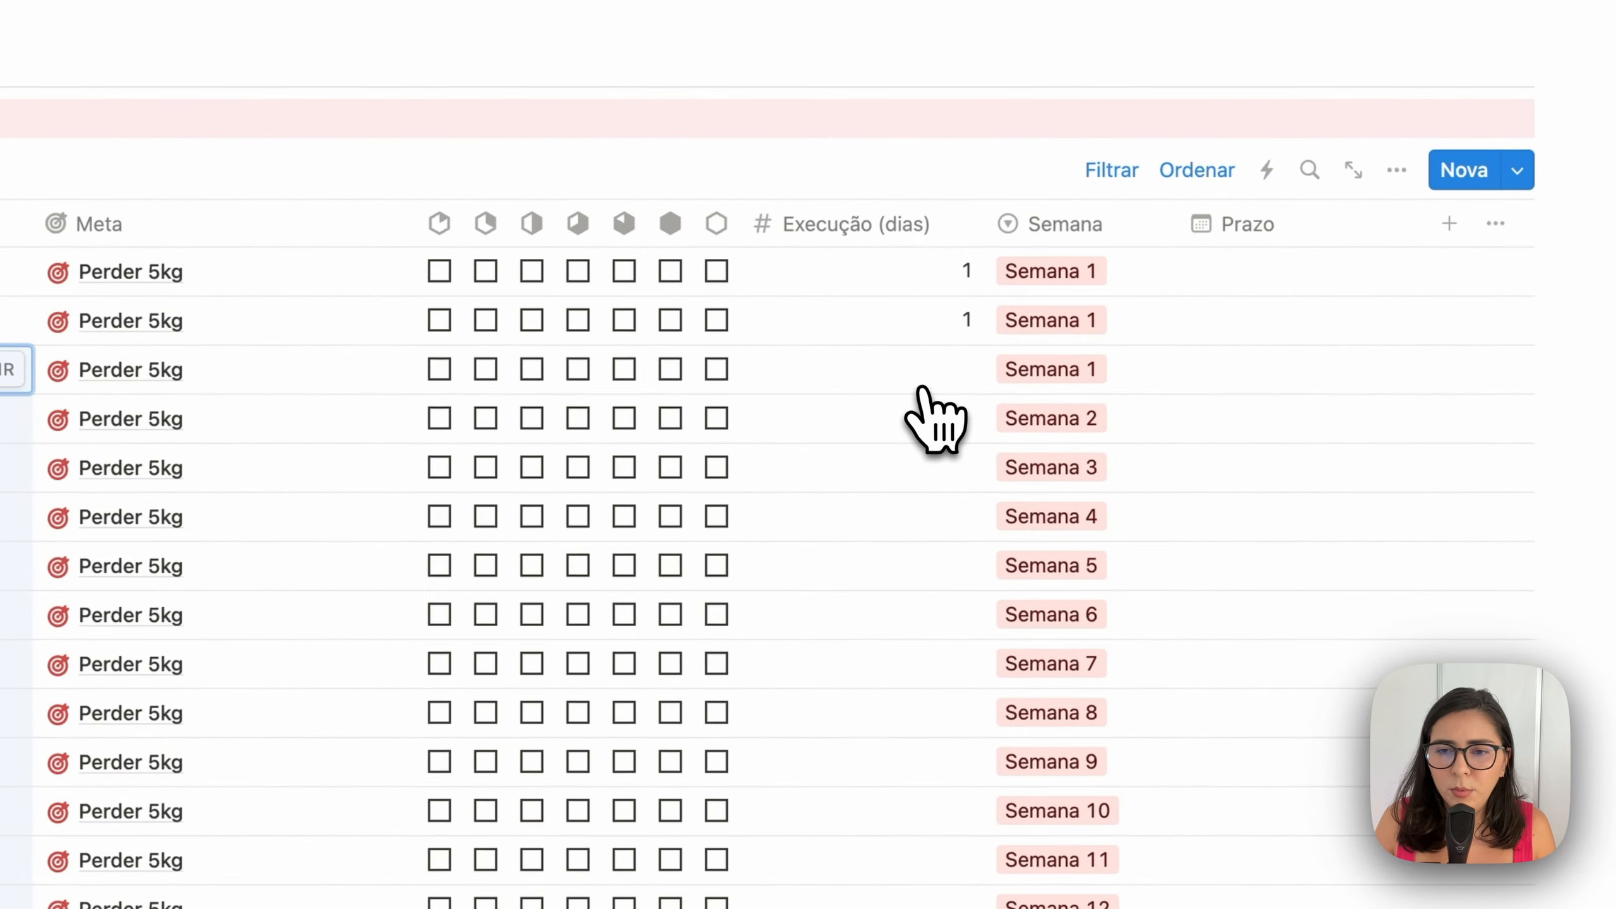
Give every activity task 5 execution days, then change Semana 5 to 3 and Semana 1 to 6
{"action": "left_click", "coordinate": [932, 368]}
{"action": "type", "text": "5"}
{"action": "key", "text": "Return"}
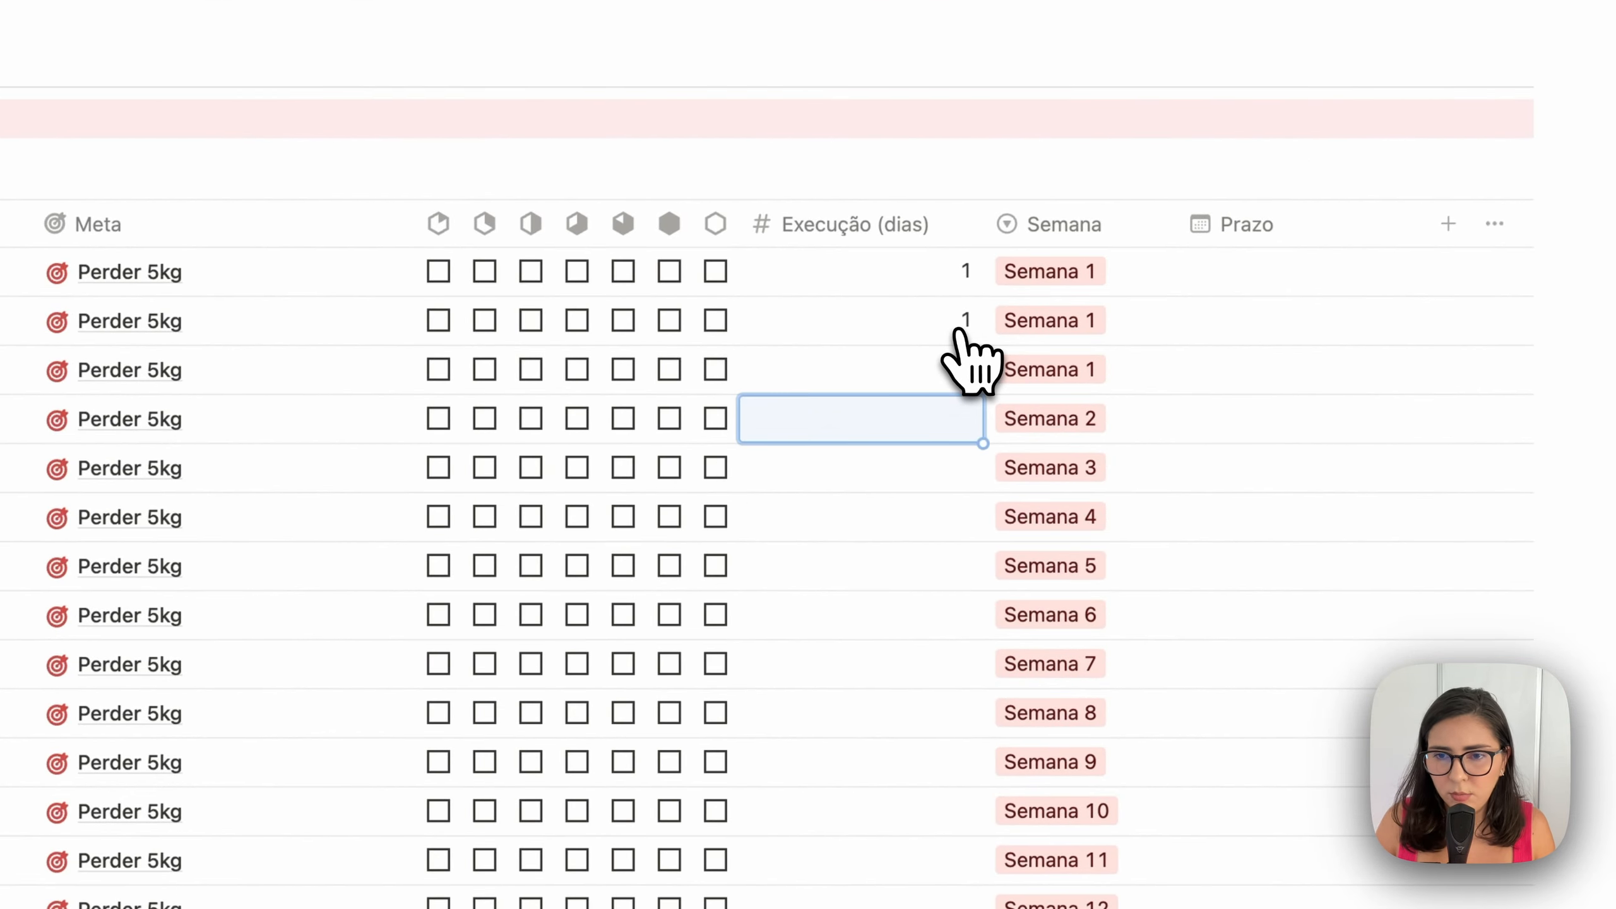
{"action": "left_click_drag", "start_coordinate": [983, 393], "coordinate": [942, 732]}
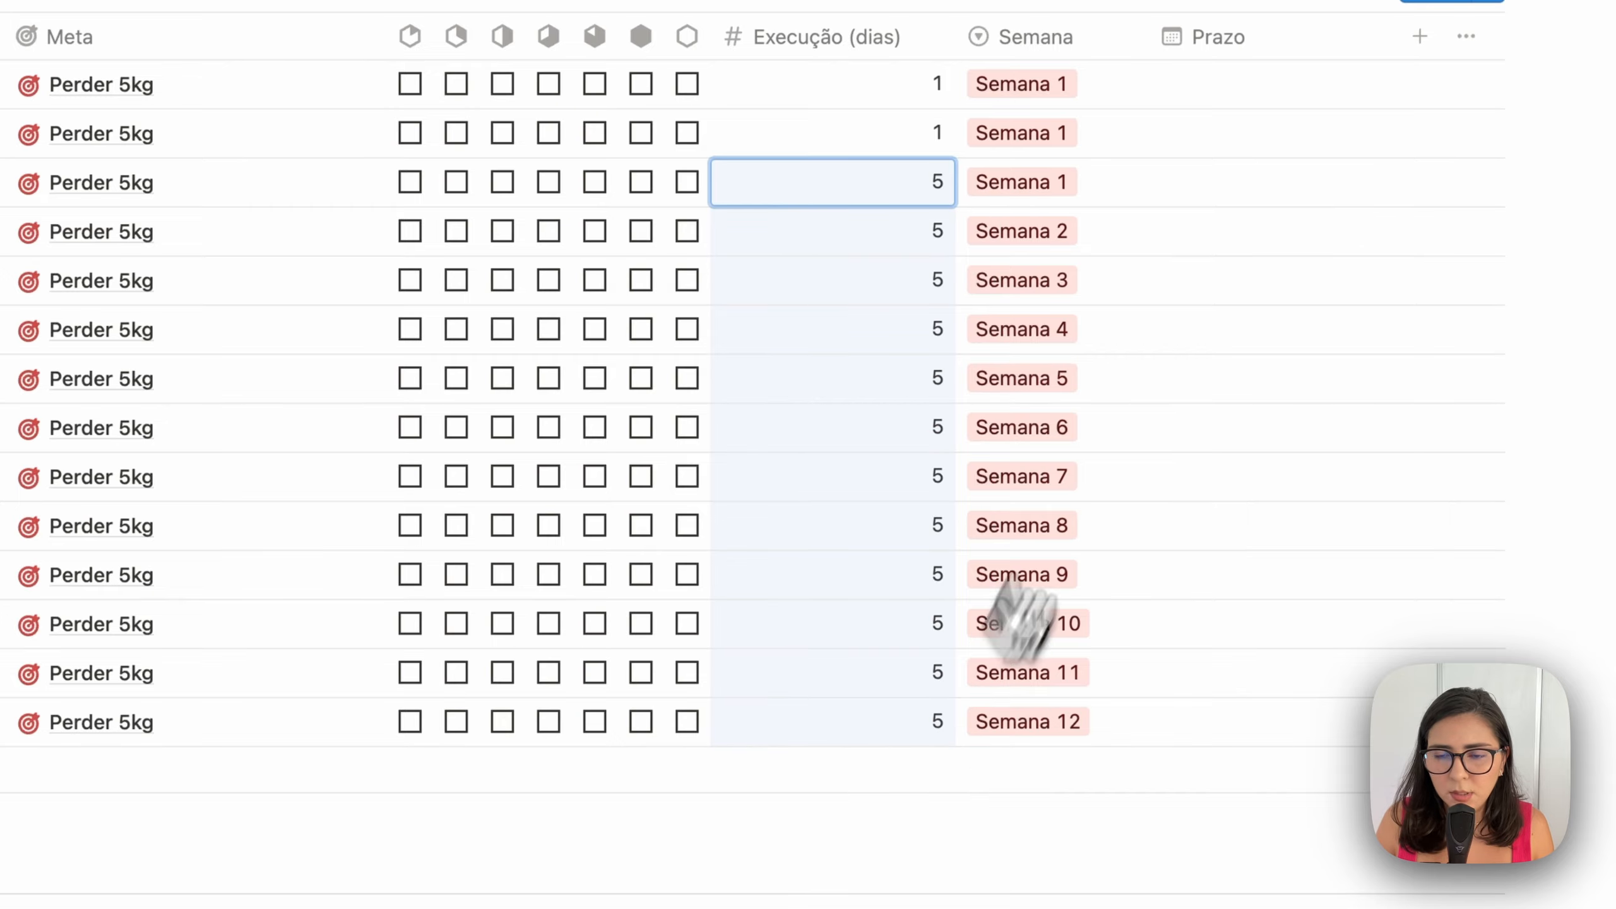
{"action": "left_click", "coordinate": [843, 235]}
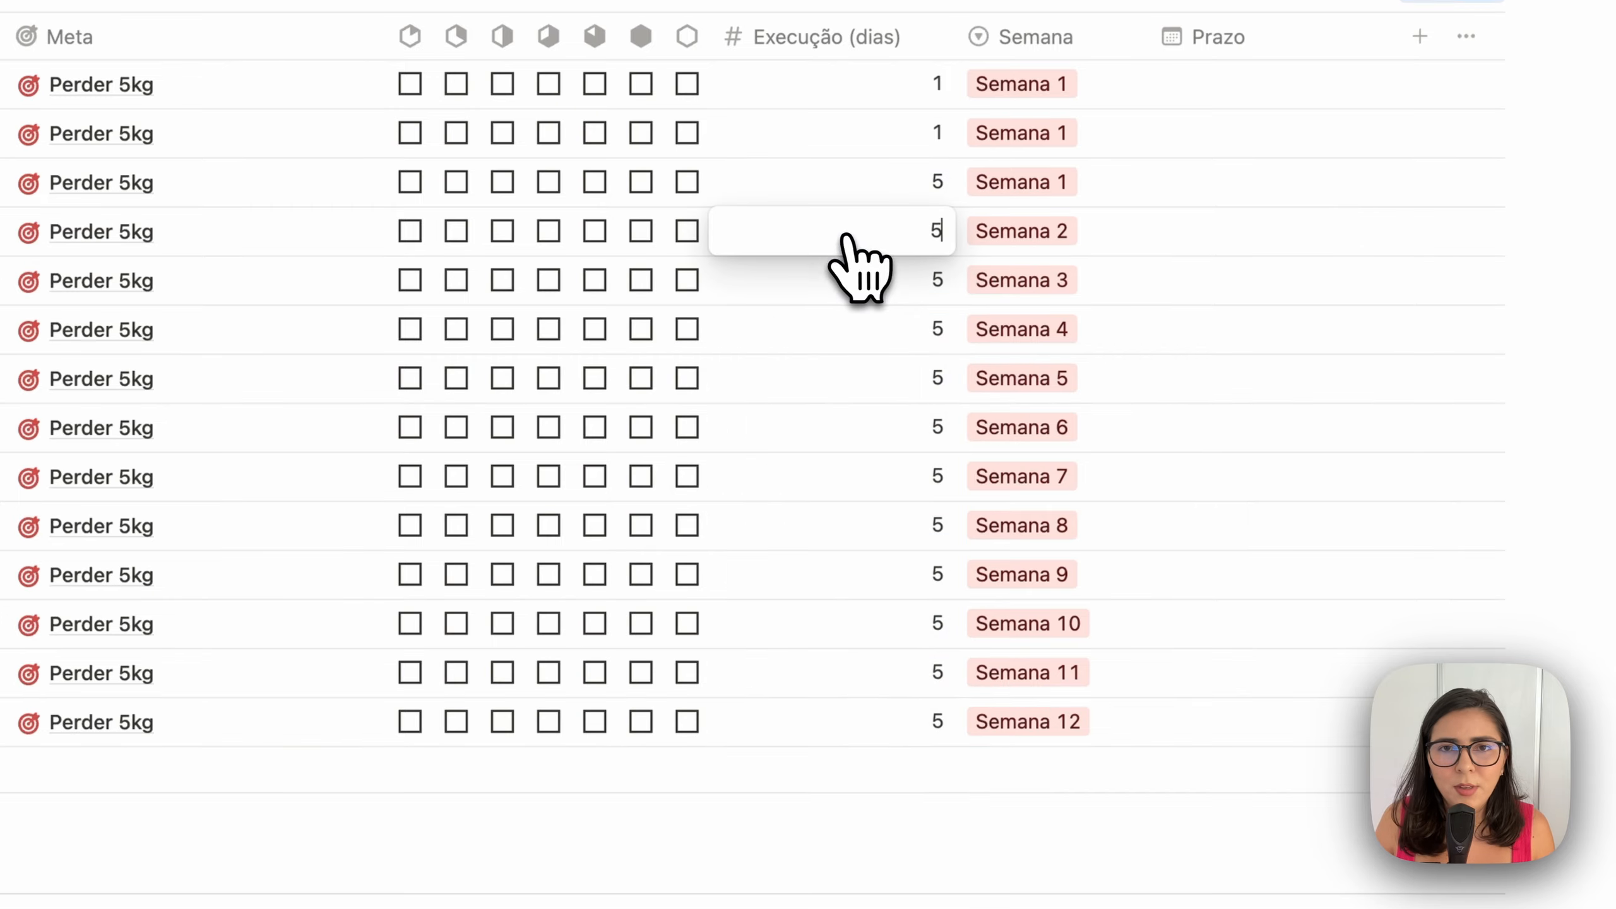
{"action": "key", "text": "Escape"}
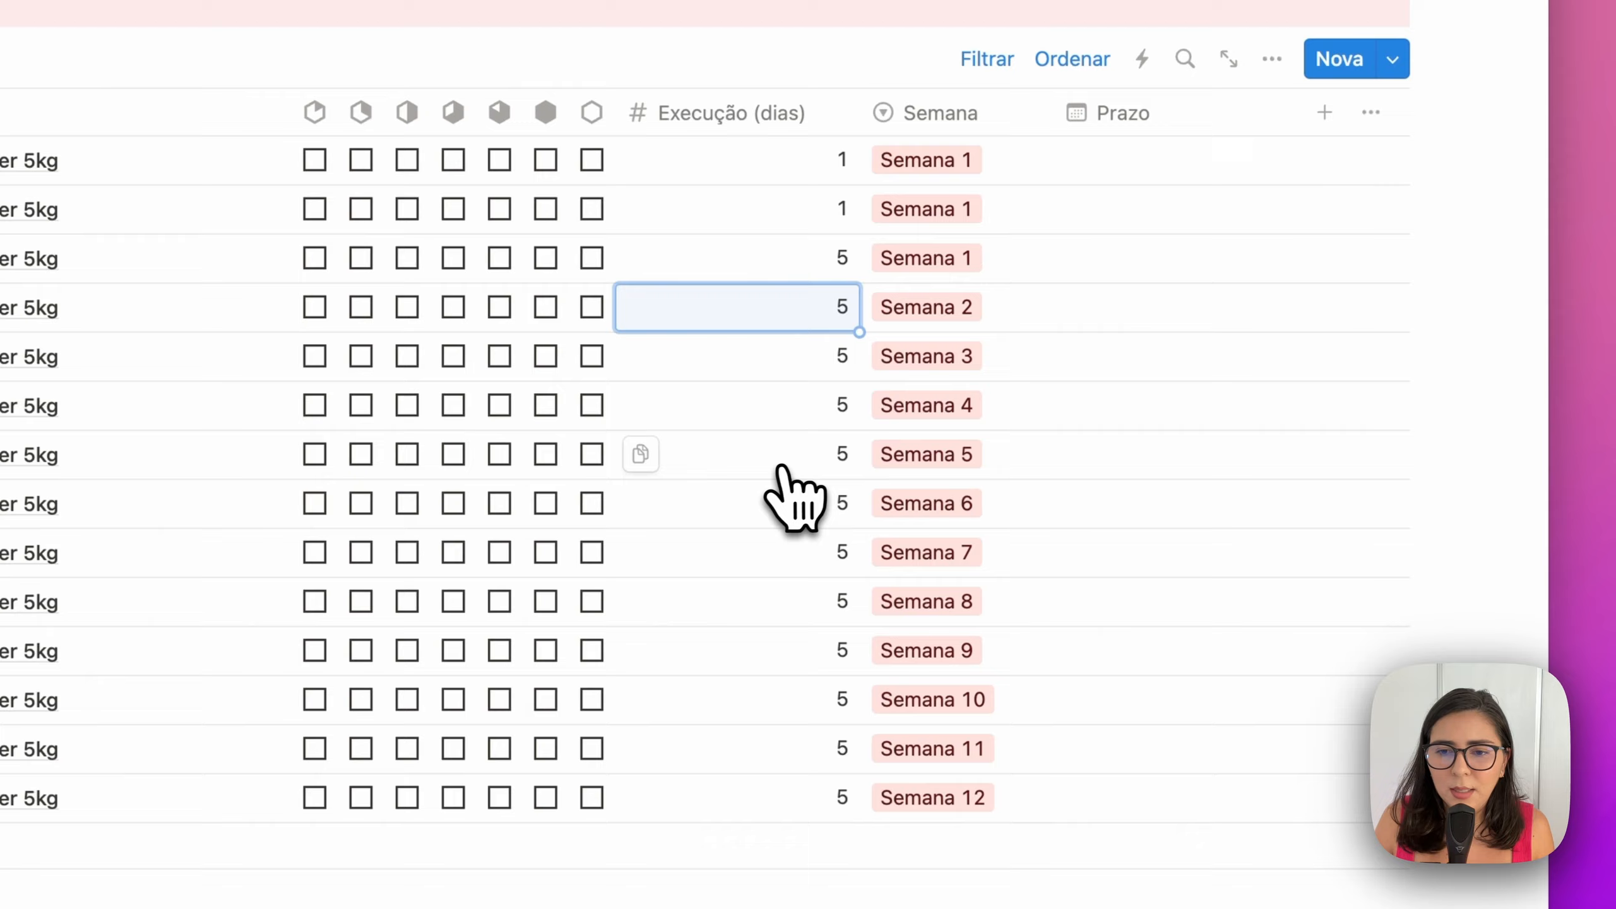
{"action": "left_click", "coordinate": [779, 469]}
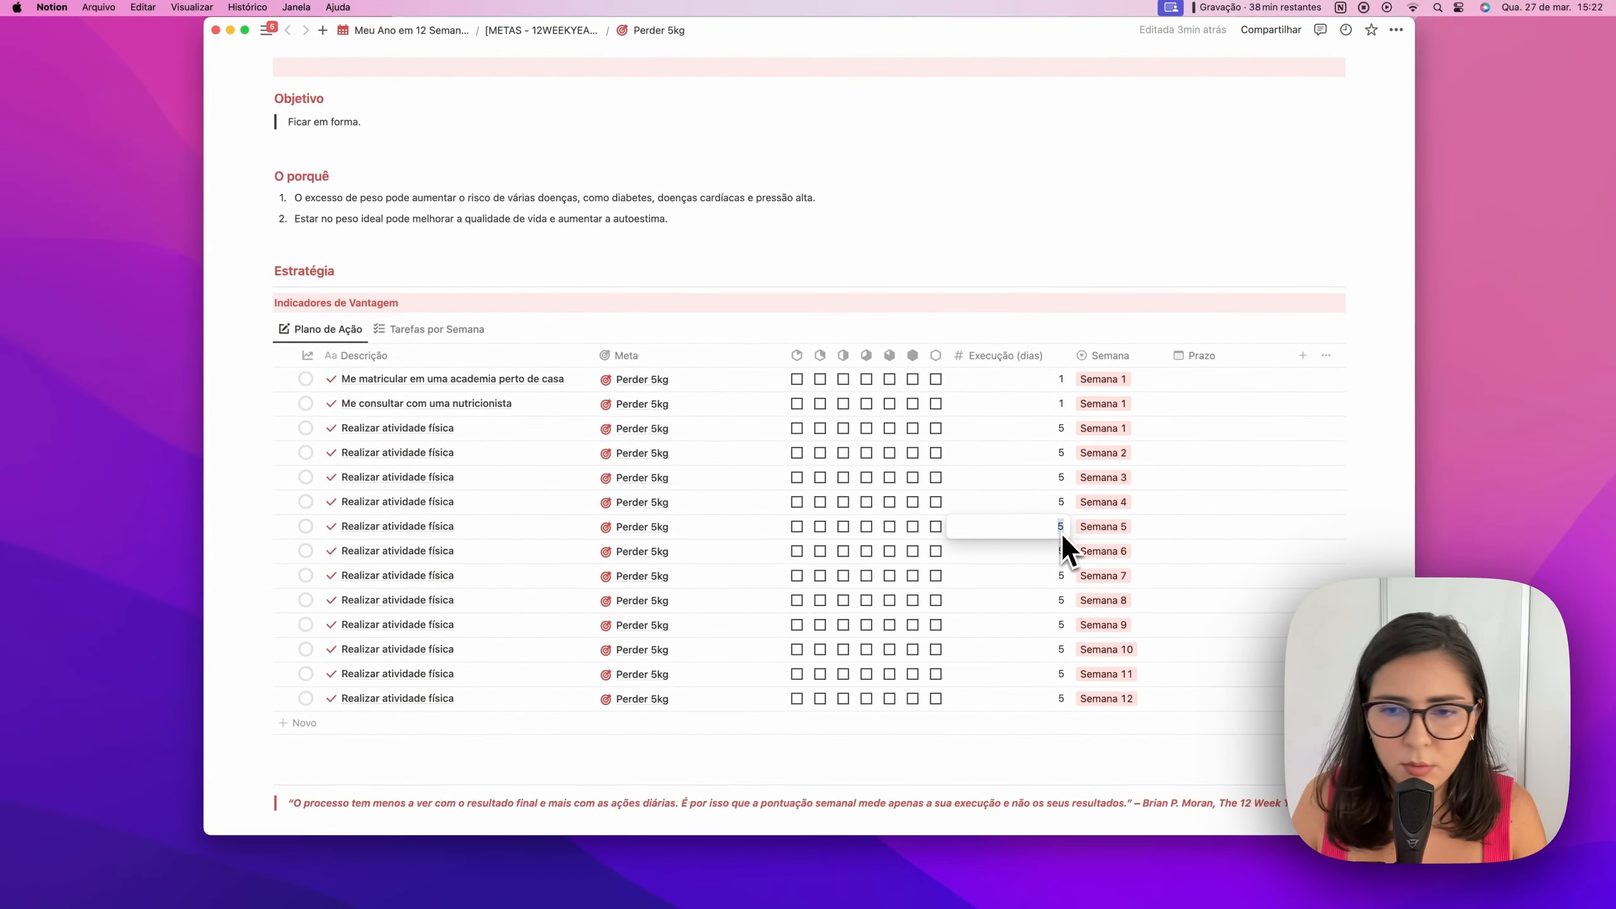
{"action": "type", "text": "3"}
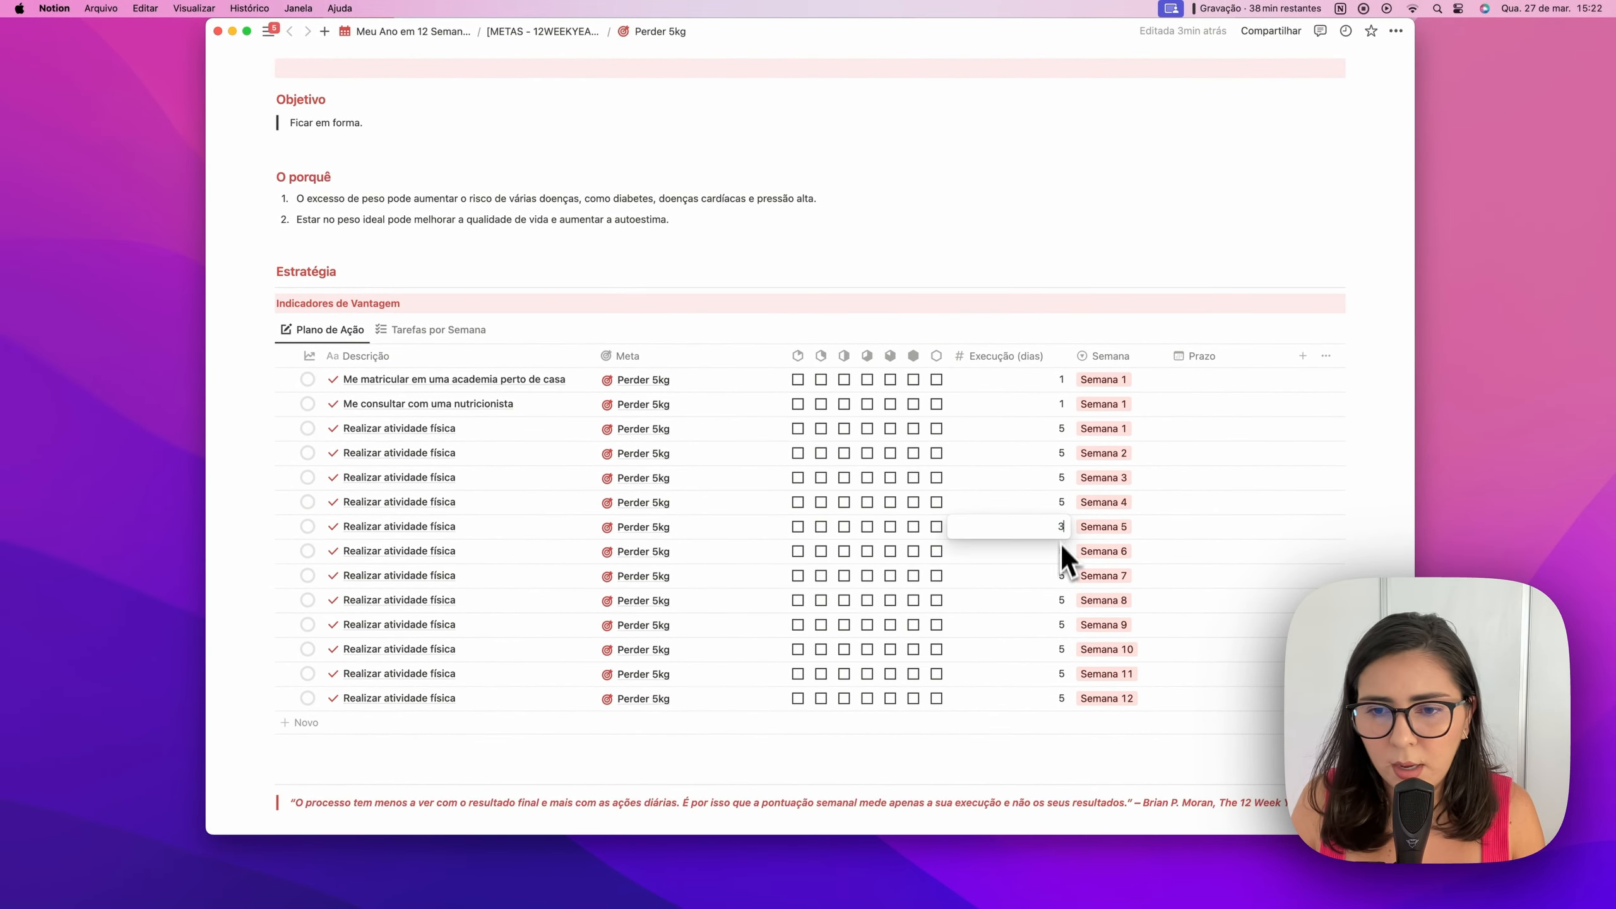
{"action": "key", "text": "Return"}
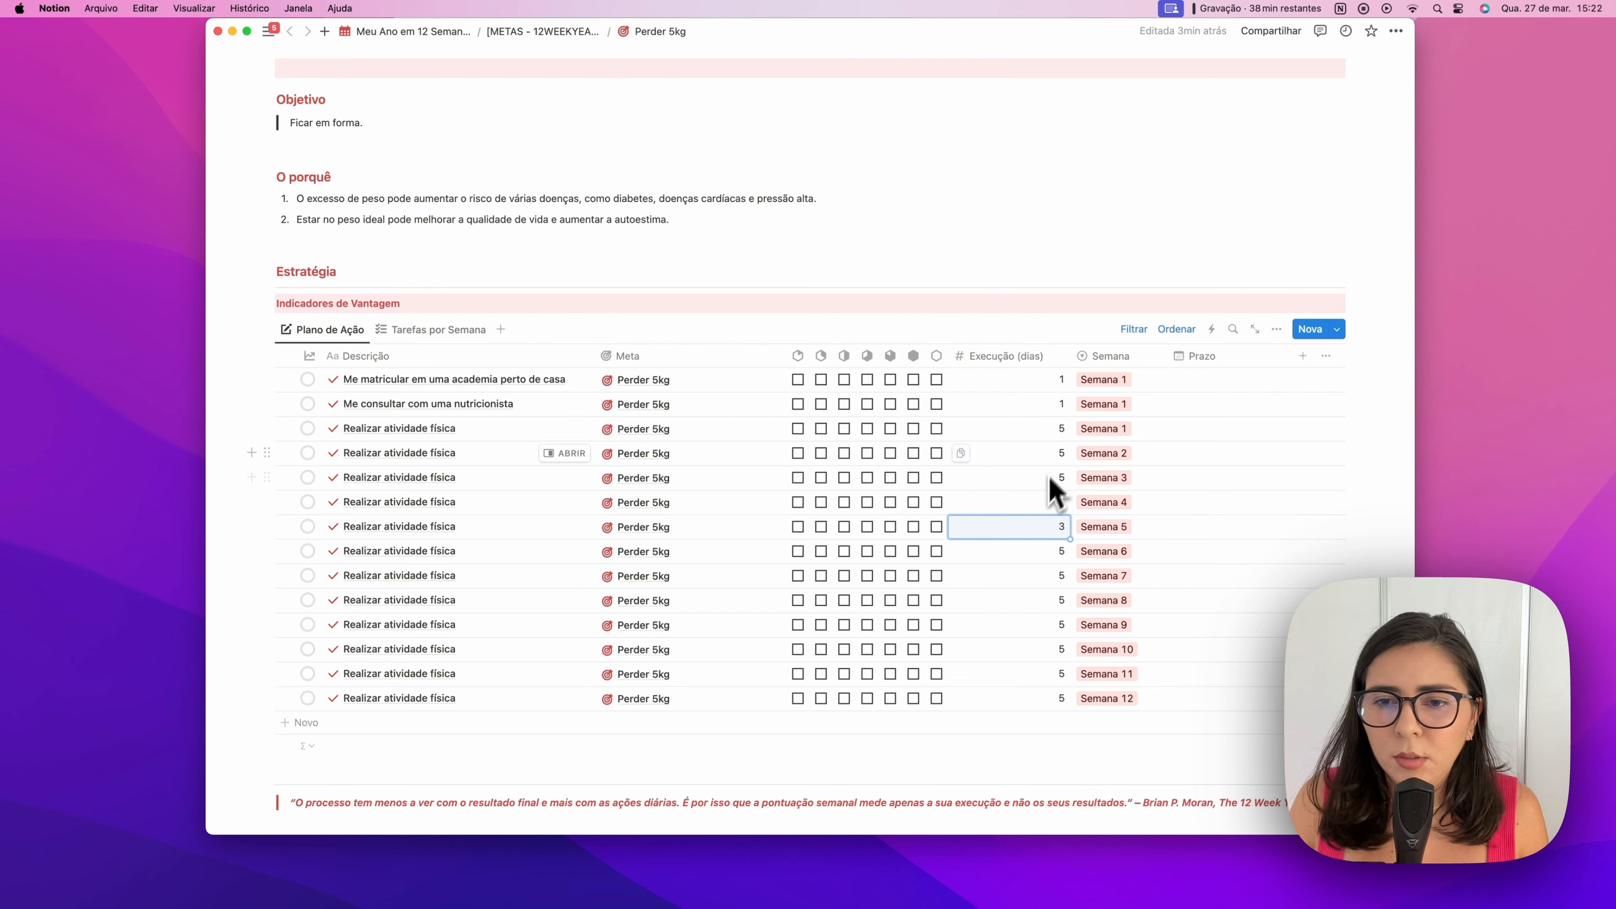
{"action": "left_click", "coordinate": [1061, 437]}
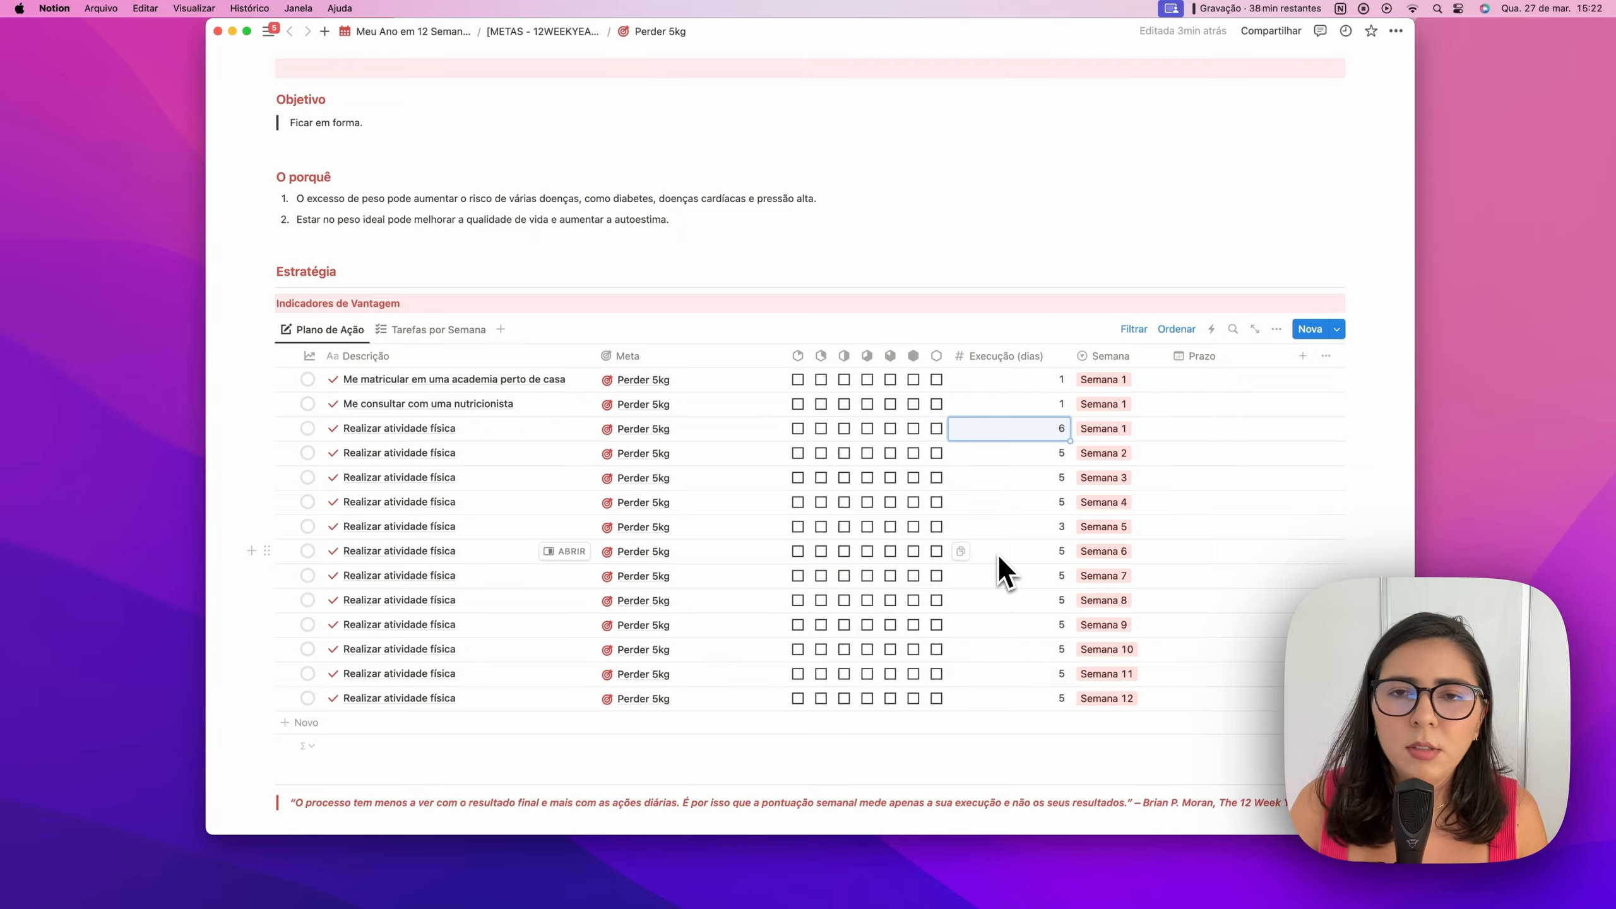
{"action": "scroll", "coordinate": [613, 324], "scroll_direction": "up", "scroll_amount": 5}
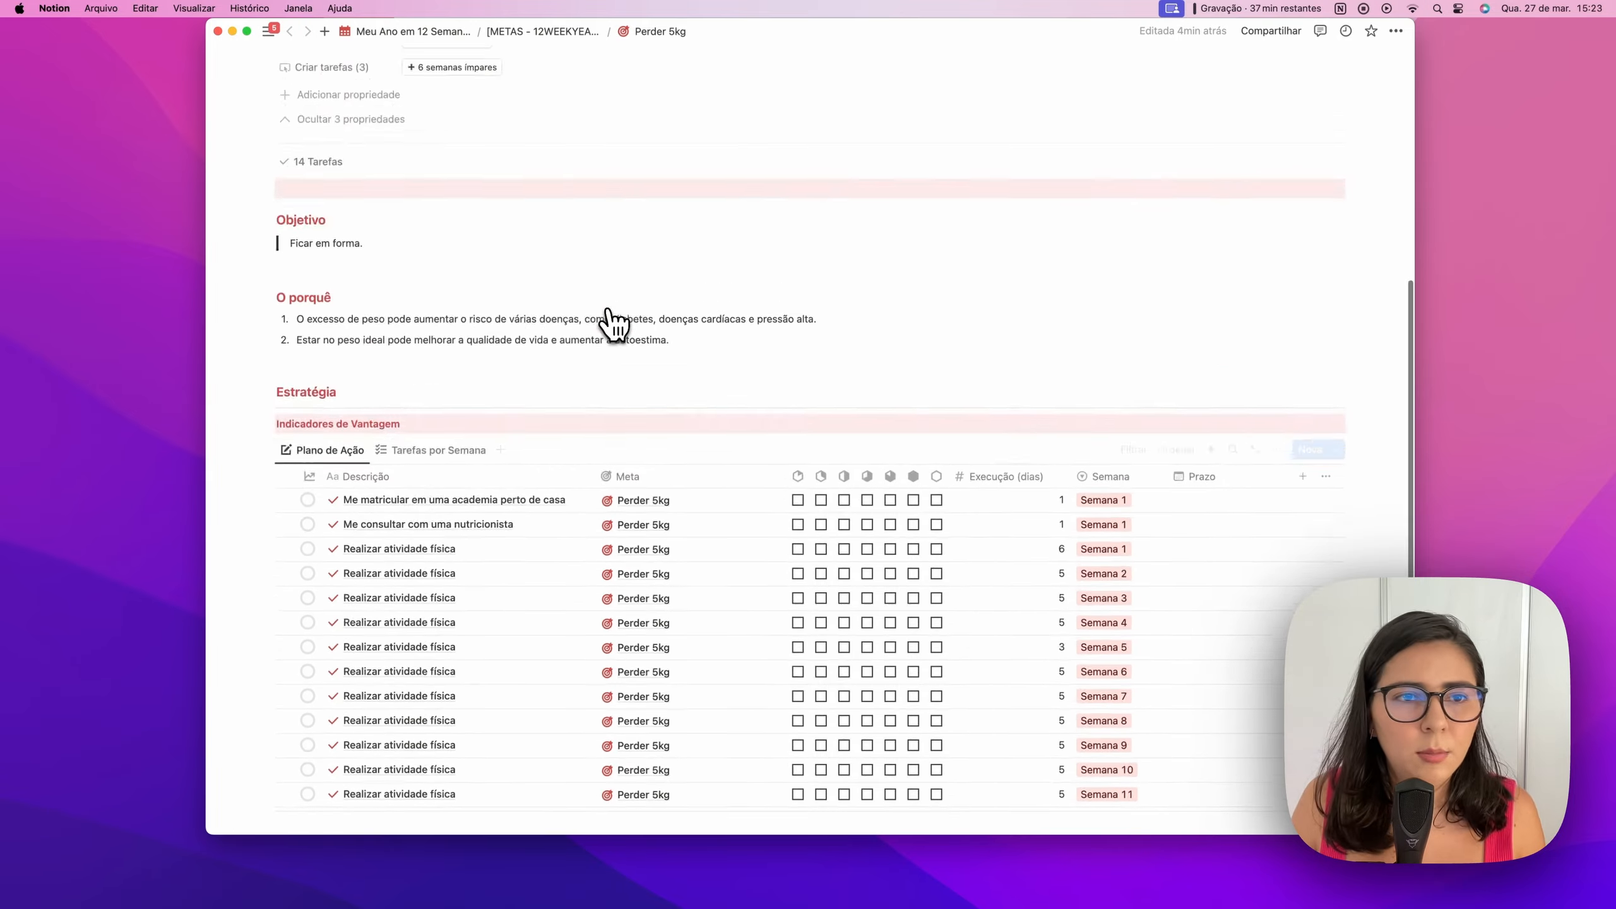
Create six odd-week tasks, all titled 'Não pedir delivery de comida'
{"action": "left_click", "coordinate": [488, 245]}
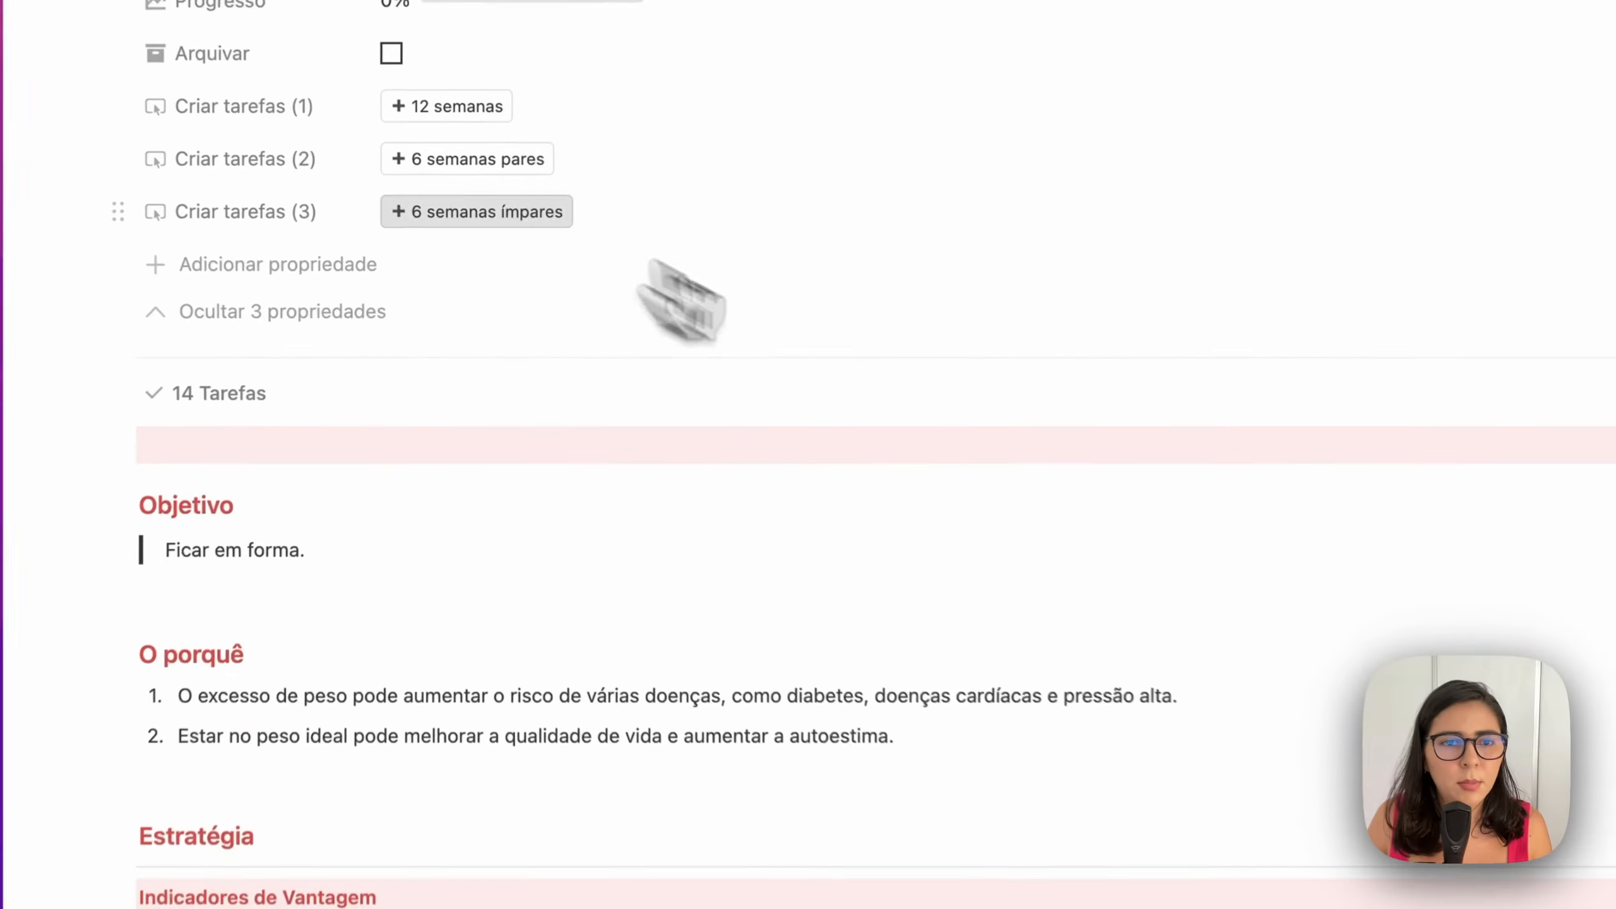
{"action": "scroll", "coordinate": [767, 480], "scroll_direction": "down", "scroll_amount": 4}
{"action": "scroll", "coordinate": [1123, 713], "scroll_direction": "down", "scroll_amount": 3}
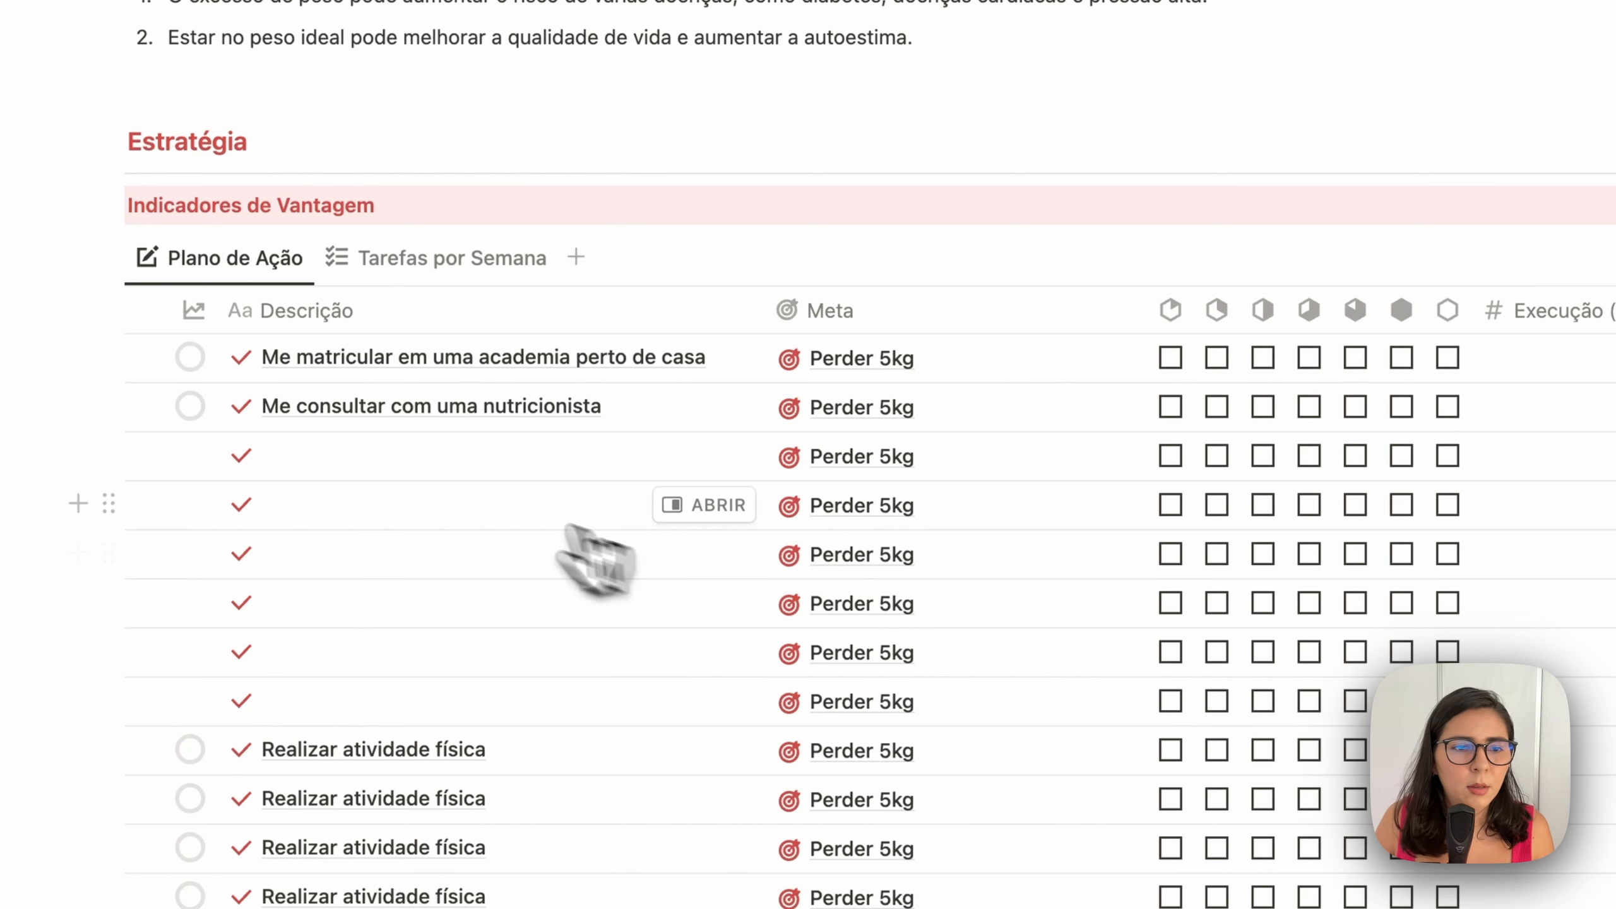
{"action": "left_click", "coordinate": [422, 459]}
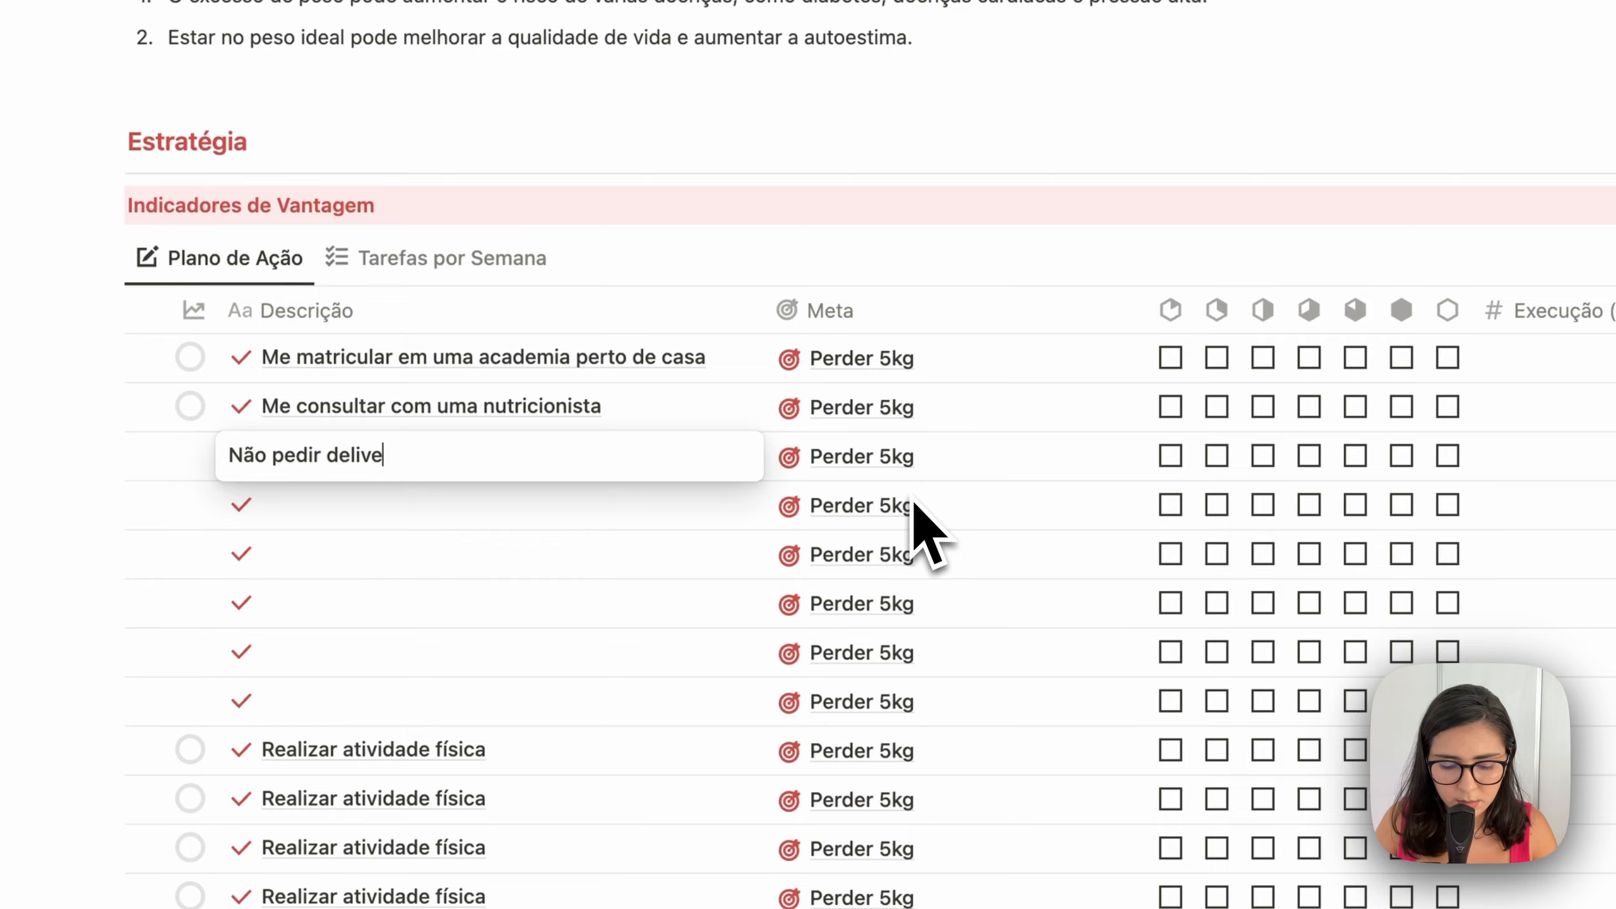
{"action": "type", "text": "Não pedir delivery de comida"}
{"action": "key", "text": "Escape"}
{"action": "left_click_drag", "start_coordinate": [762, 480], "coordinate": [726, 697]}
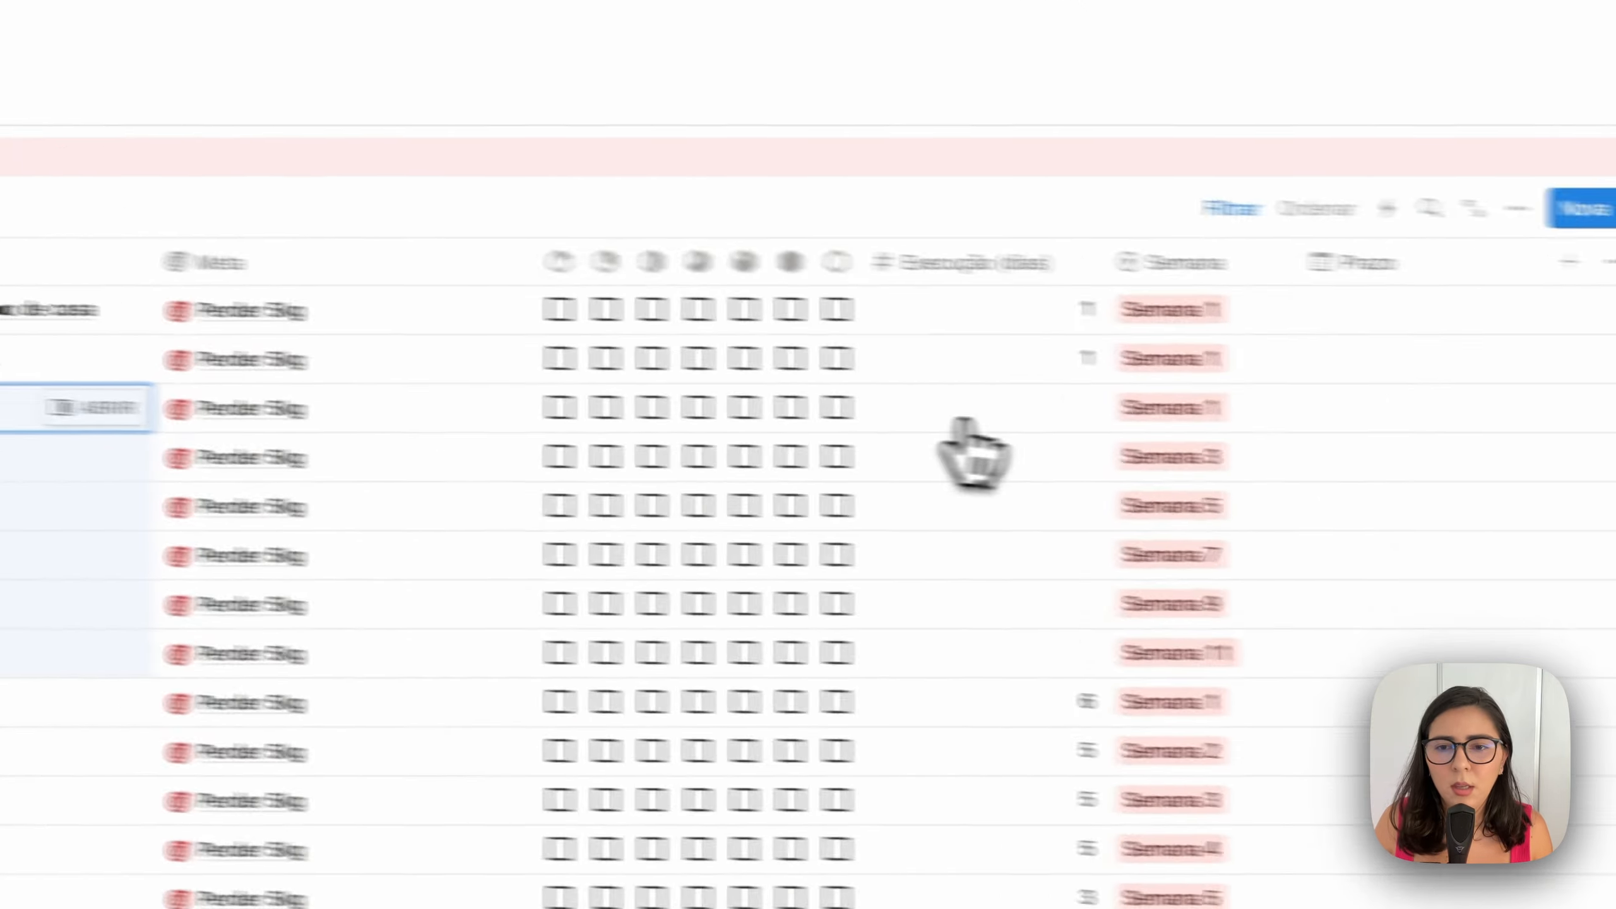
Give all six odd-week delivery tasks 7 execution days
{"action": "left_click", "coordinate": [877, 402]}
{"action": "type", "text": "7"}
{"action": "key", "text": "Return"}
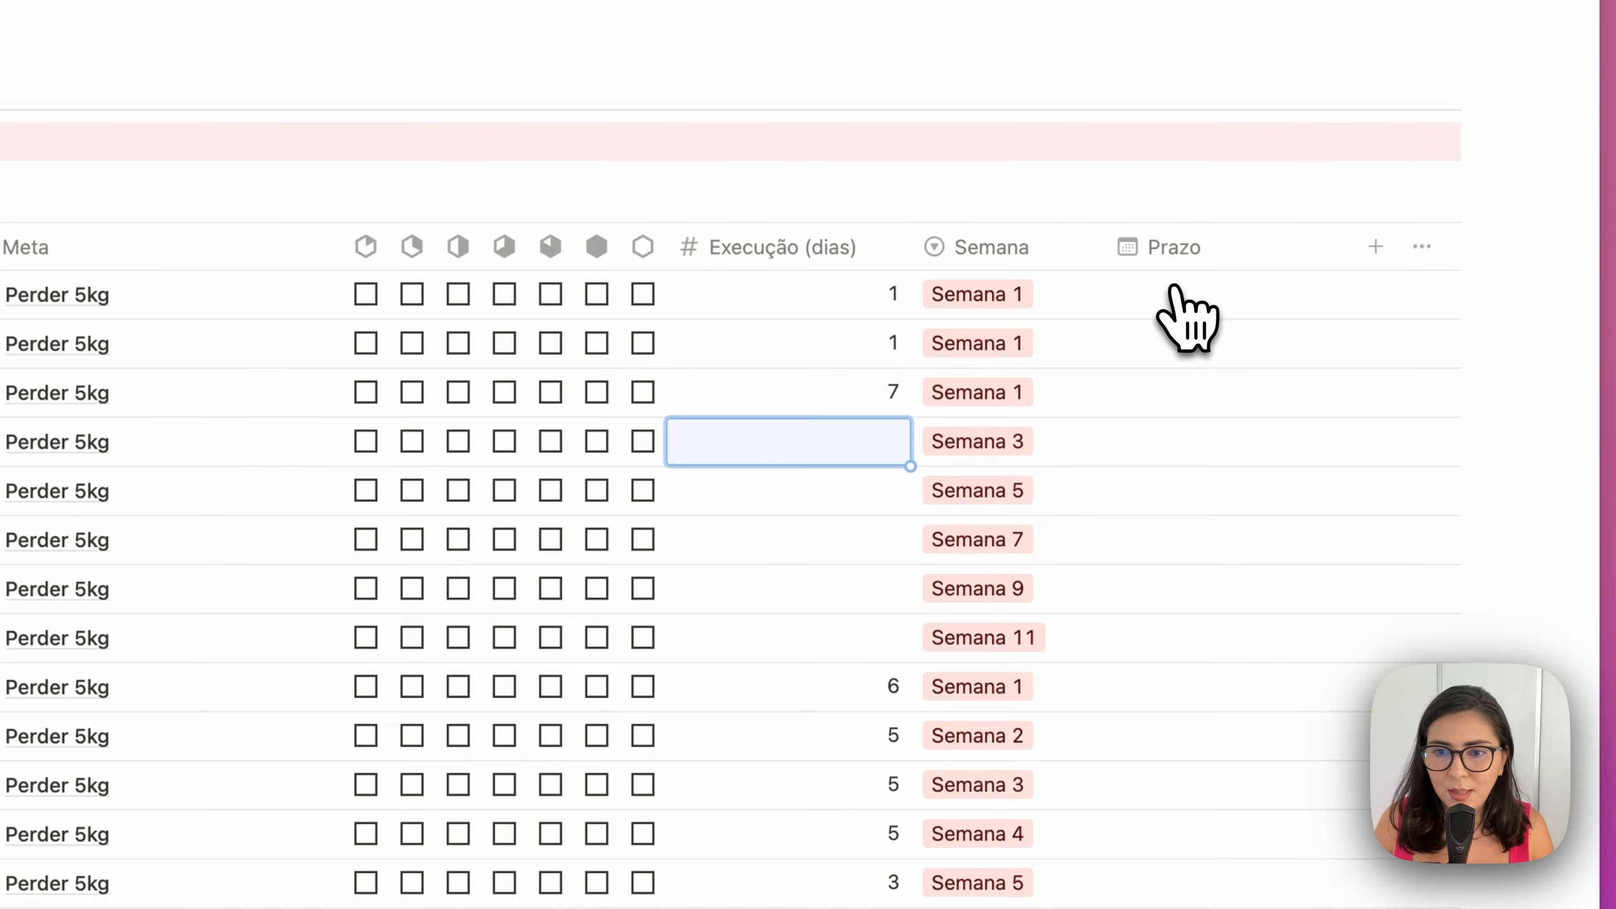
{"action": "key", "text": "Up"}
{"action": "left_click_drag", "start_coordinate": [910, 420], "coordinate": [920, 662]}
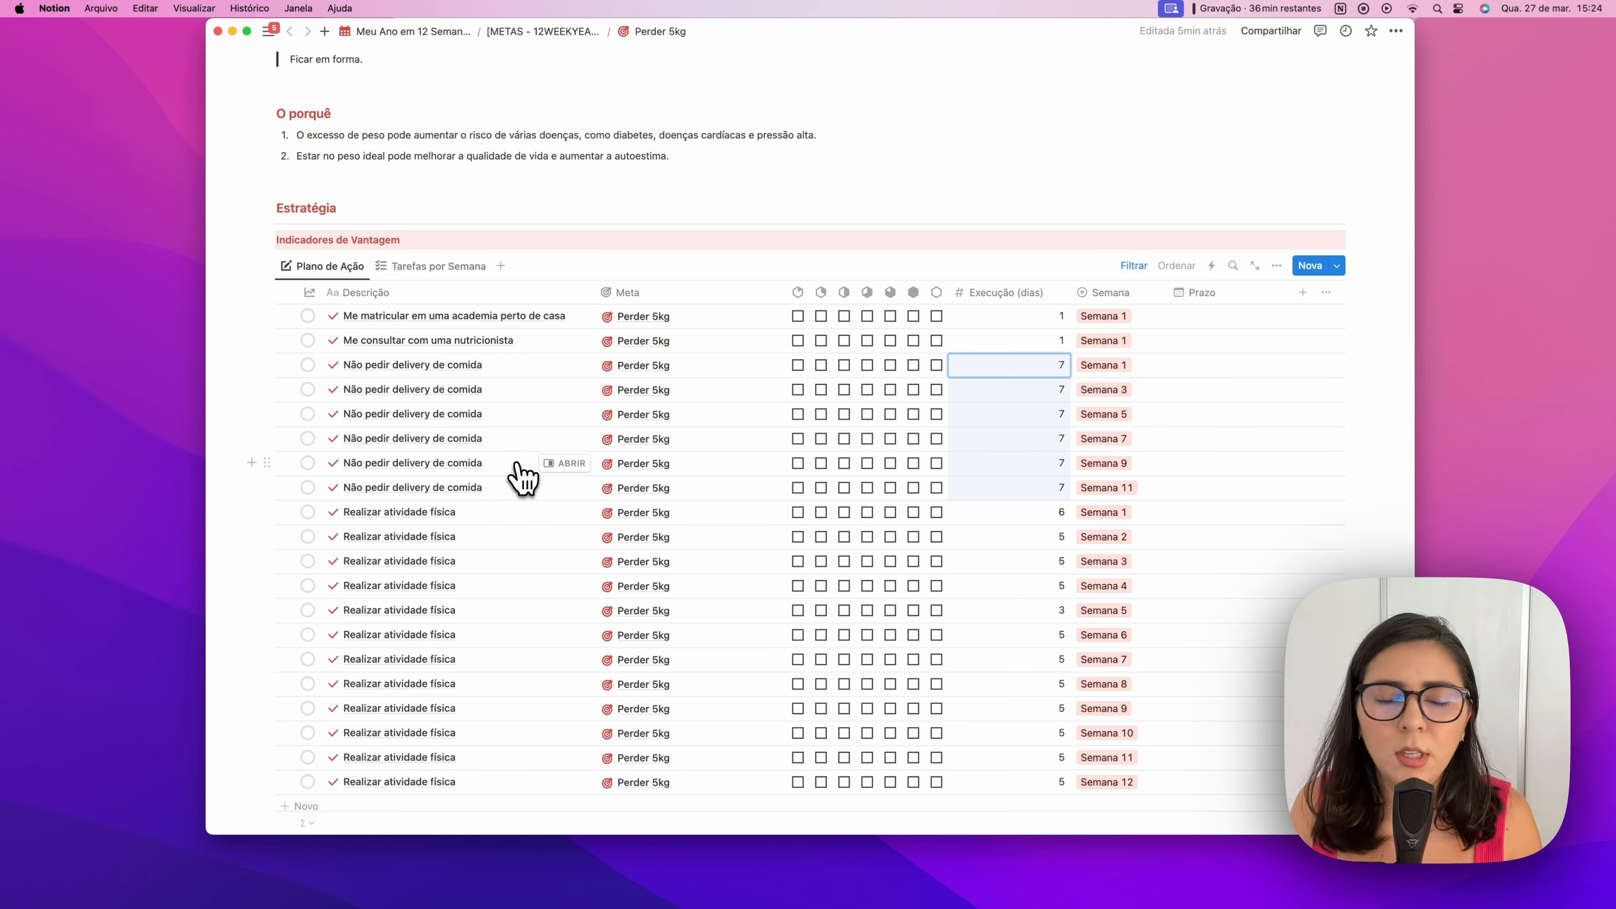
{"action": "scroll", "coordinate": [523, 477], "scroll_direction": "up", "scroll_amount": 10}
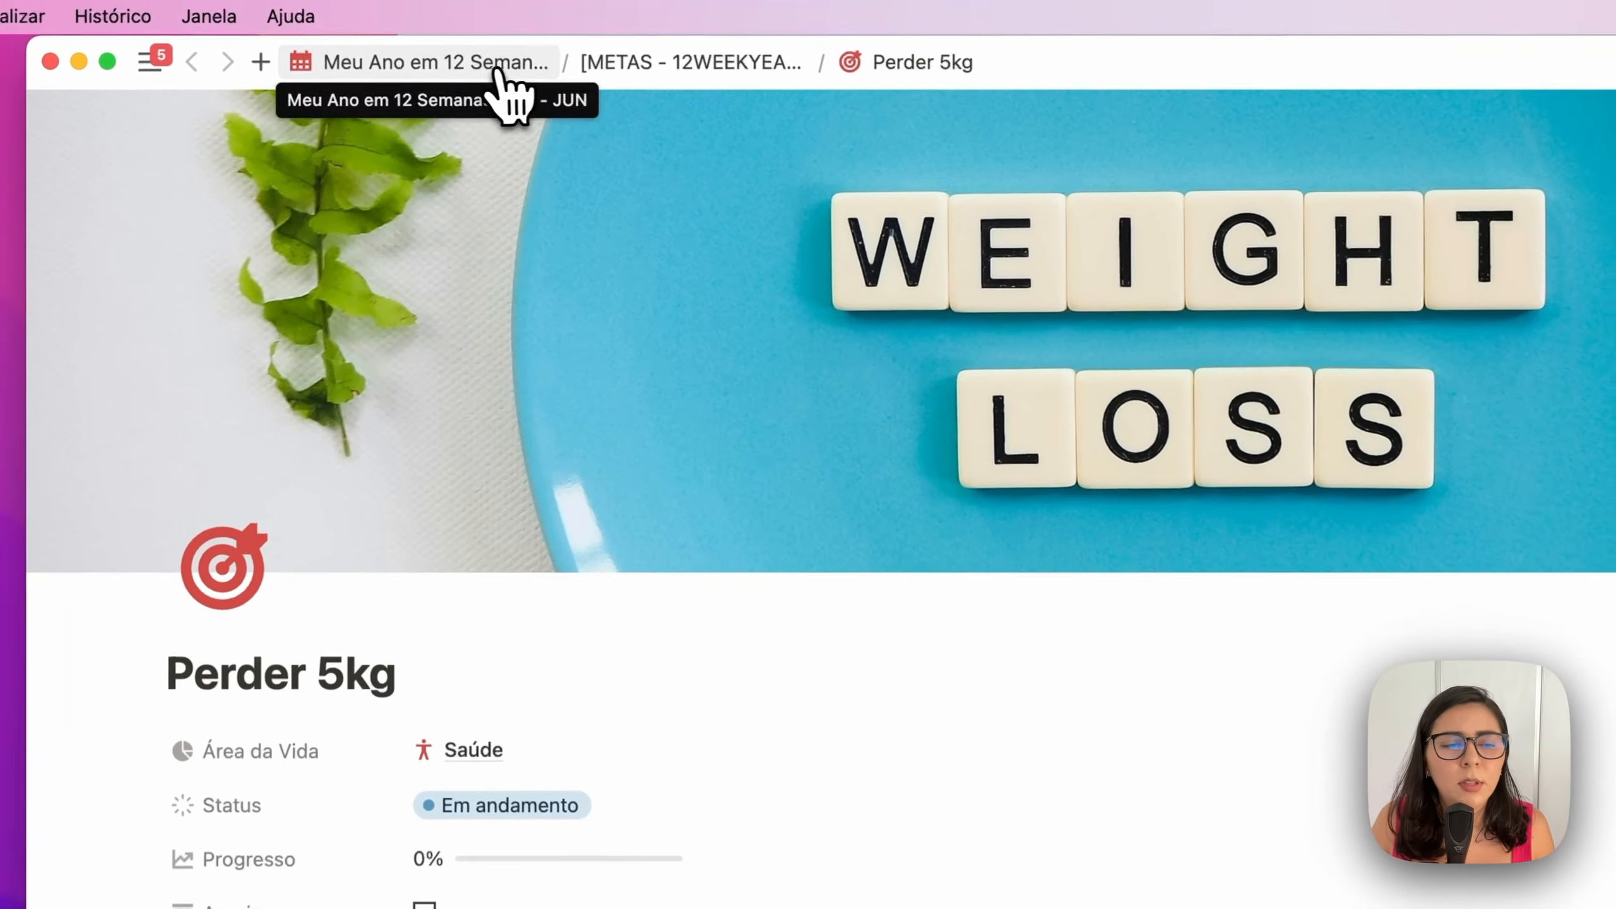
Return to Meu Ano em 12 Semanas and unhide the Semana 1 group, keeping the other weeks collapsed
{"action": "left_click", "coordinate": [498, 72]}
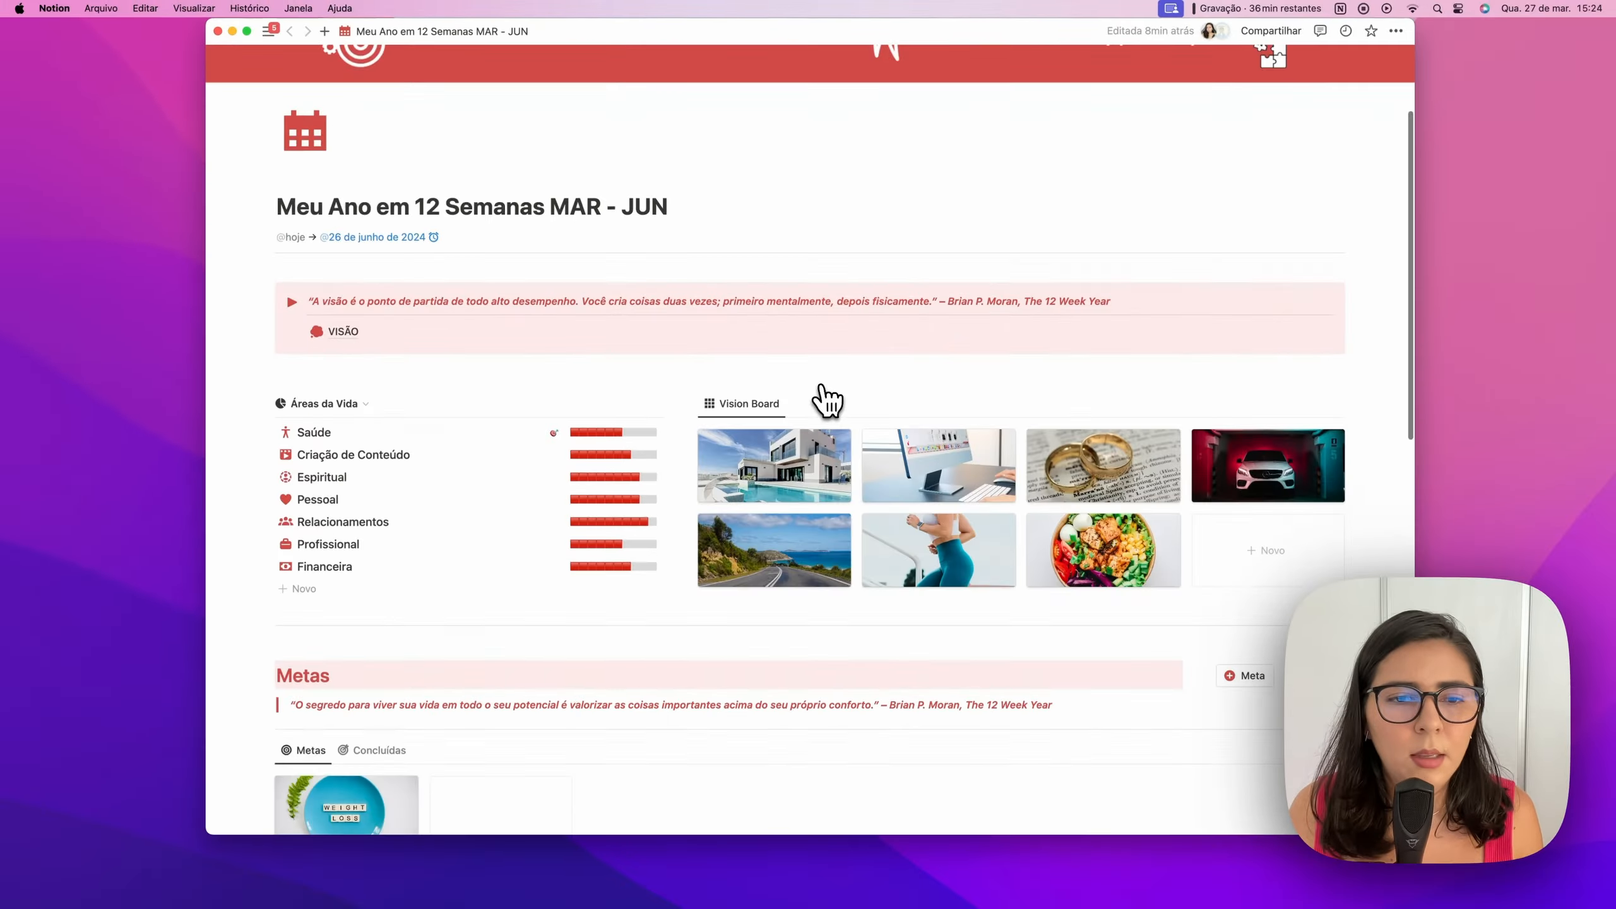
{"action": "scroll", "coordinate": [827, 398], "scroll_direction": "down", "scroll_amount": 3}
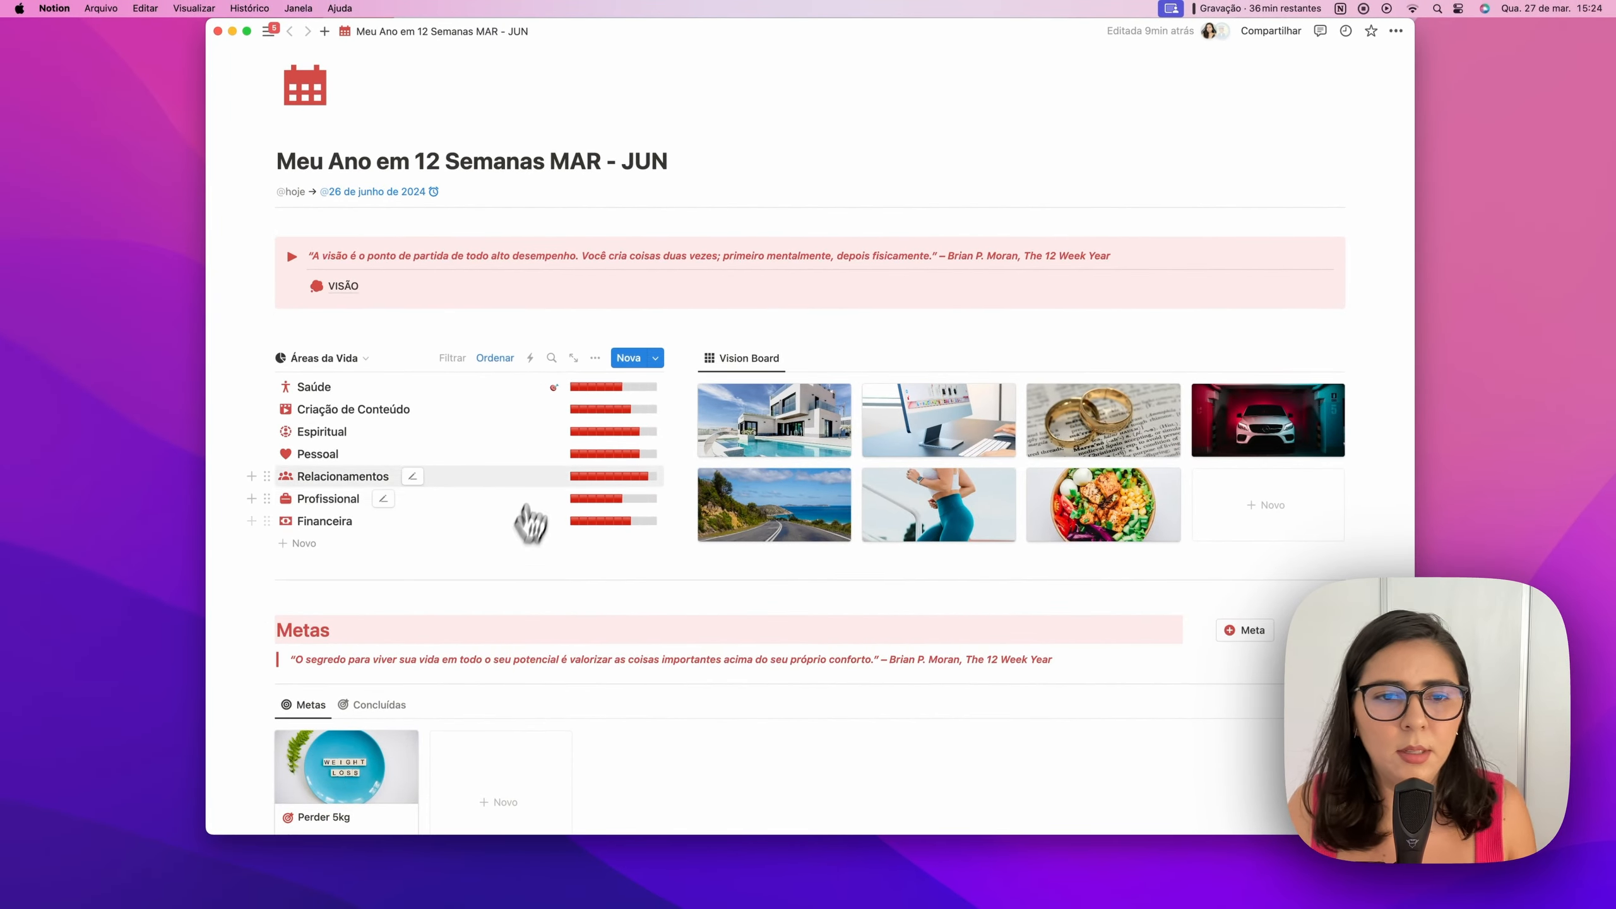
{"action": "scroll", "coordinate": [424, 462], "scroll_direction": "down", "scroll_amount": 10}
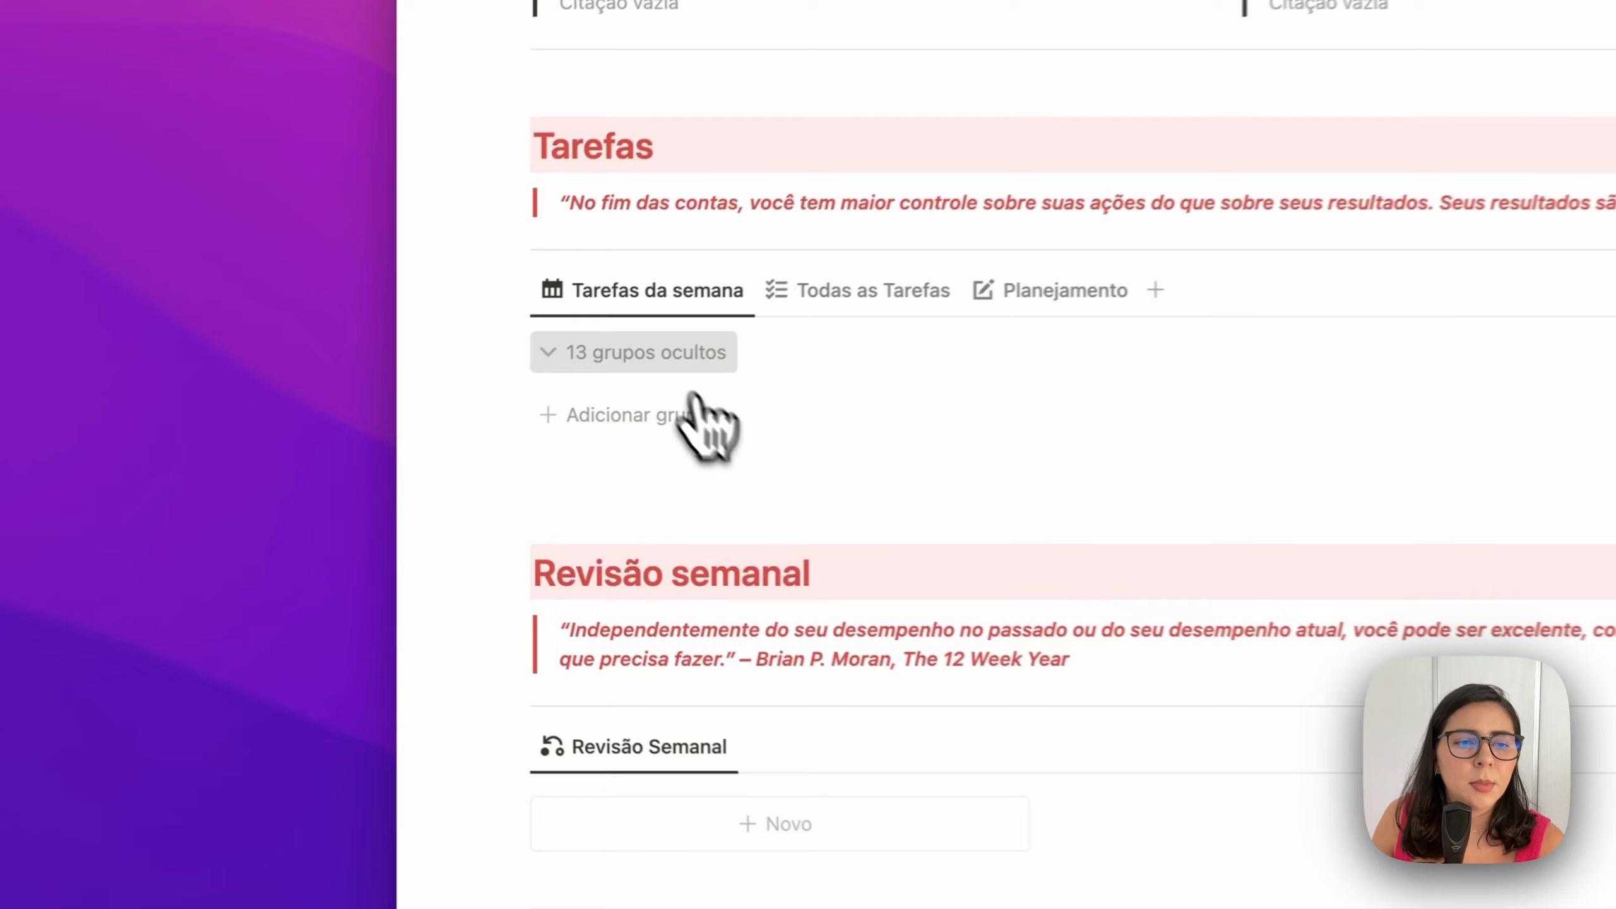
{"action": "left_click", "coordinate": [332, 411]}
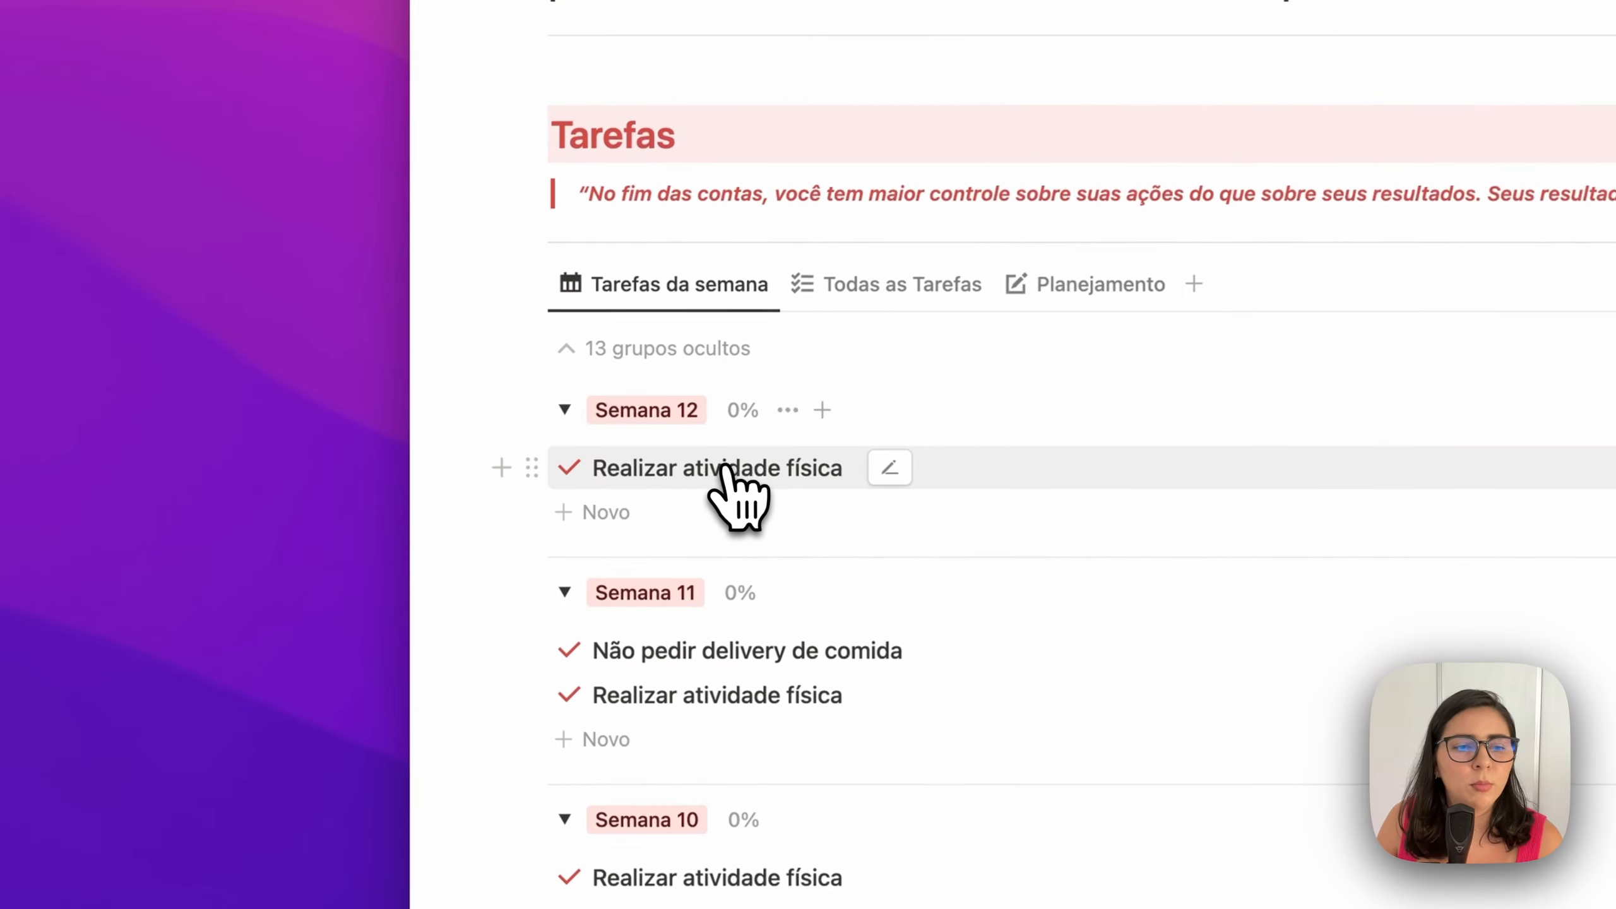
{"action": "scroll", "coordinate": [727, 469], "scroll_direction": "down", "scroll_amount": 20}
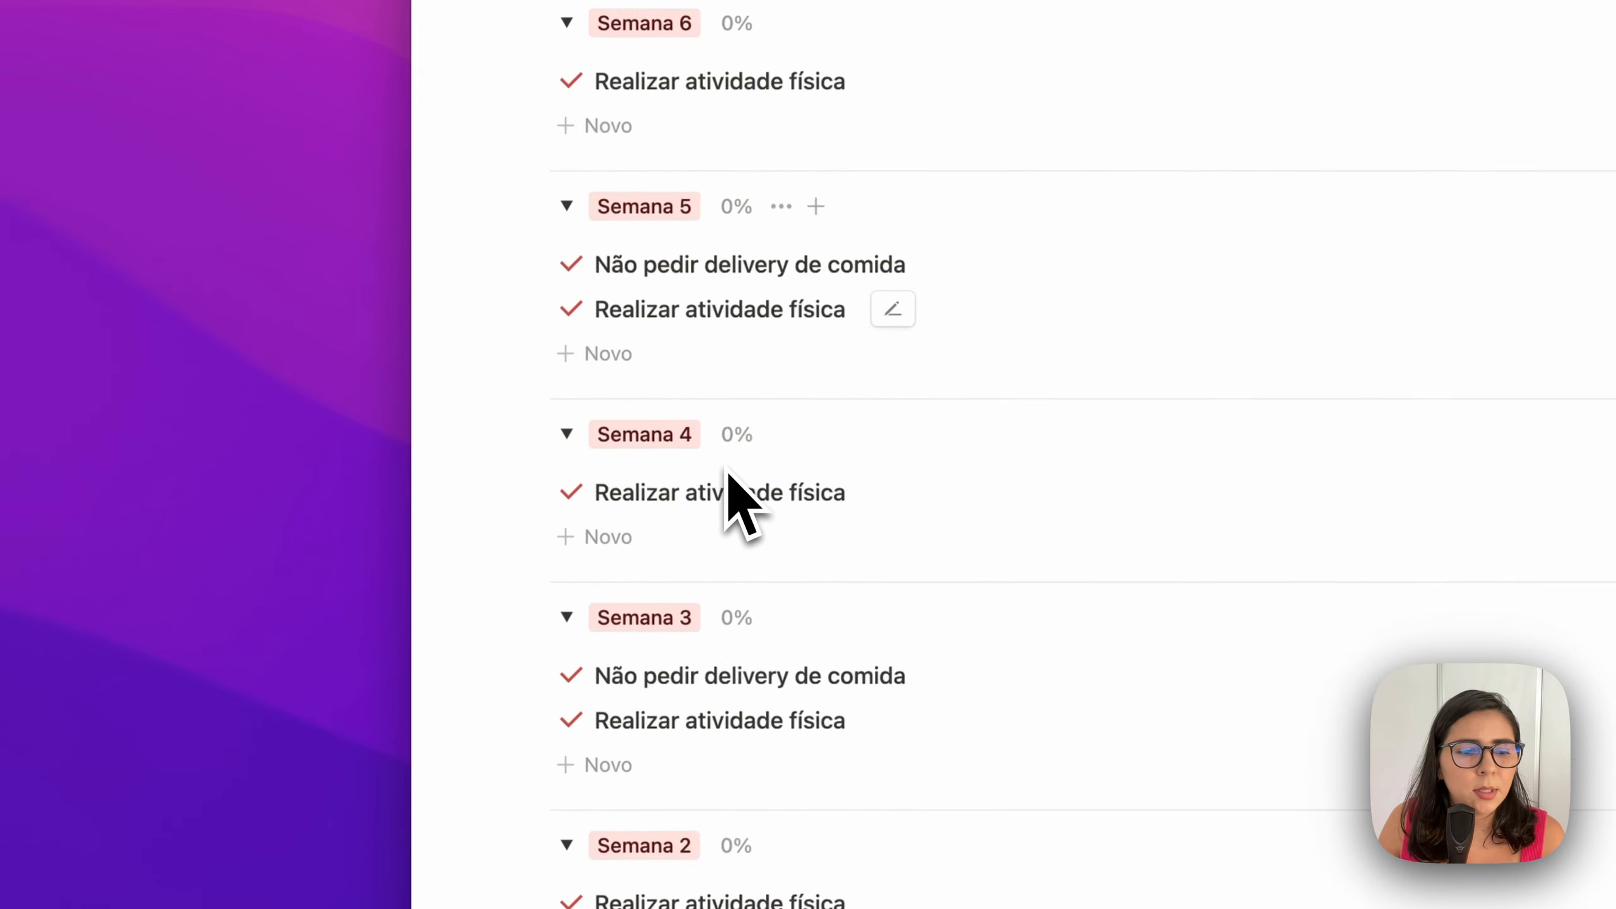
{"action": "left_click", "coordinate": [778, 730]}
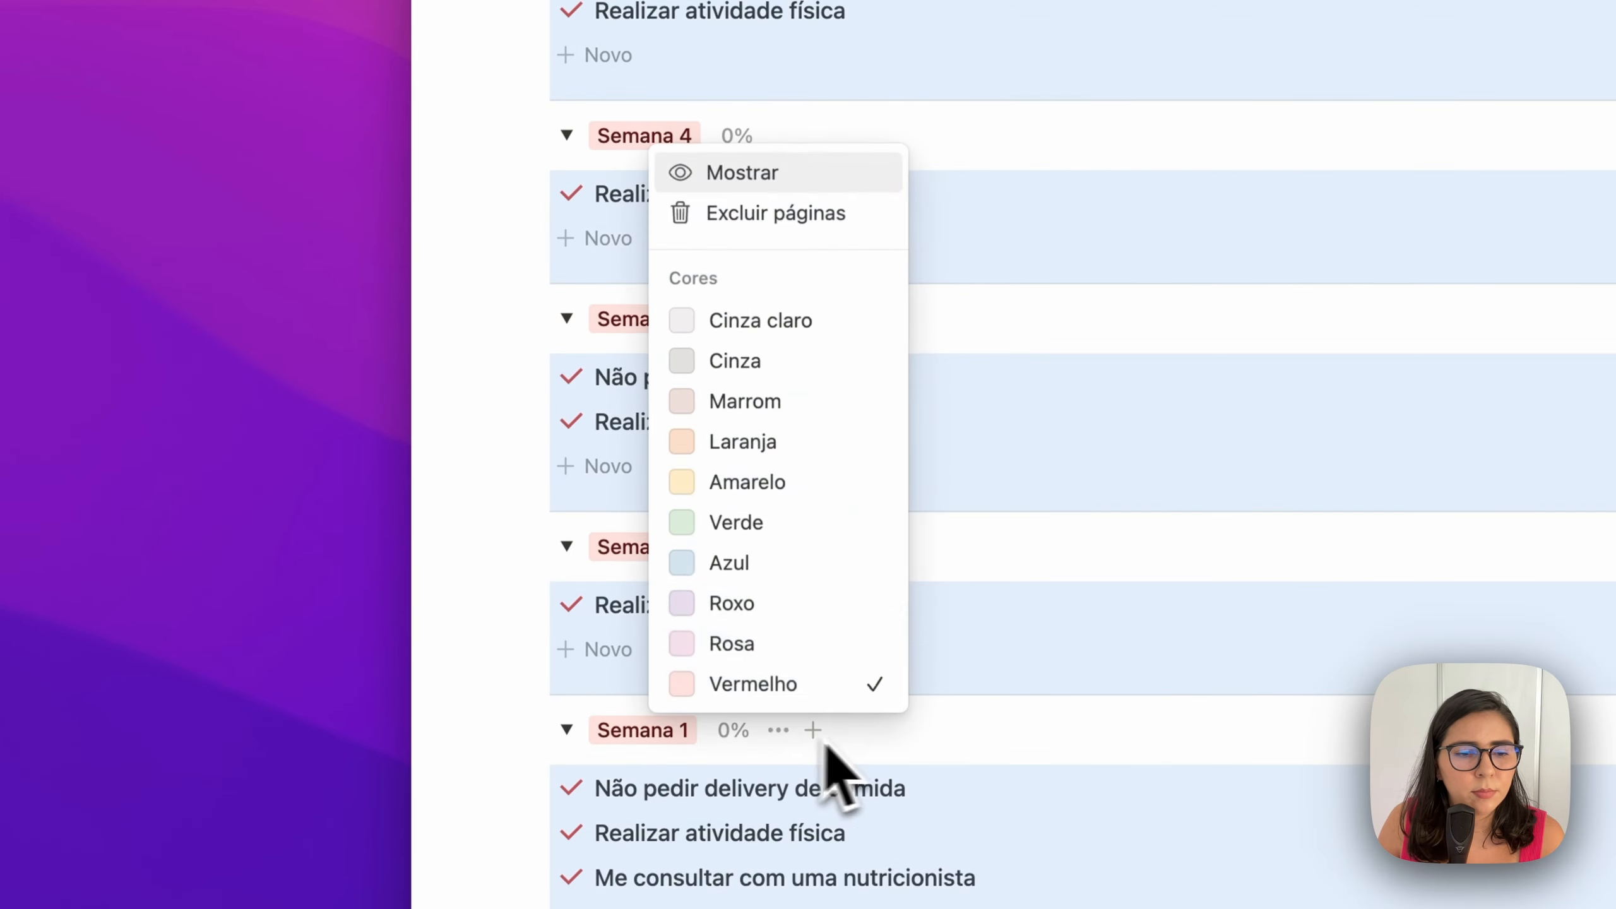
{"action": "left_click", "coordinate": [789, 179]}
{"action": "scroll", "coordinate": [797, 314], "scroll_direction": "up", "scroll_amount": 15}
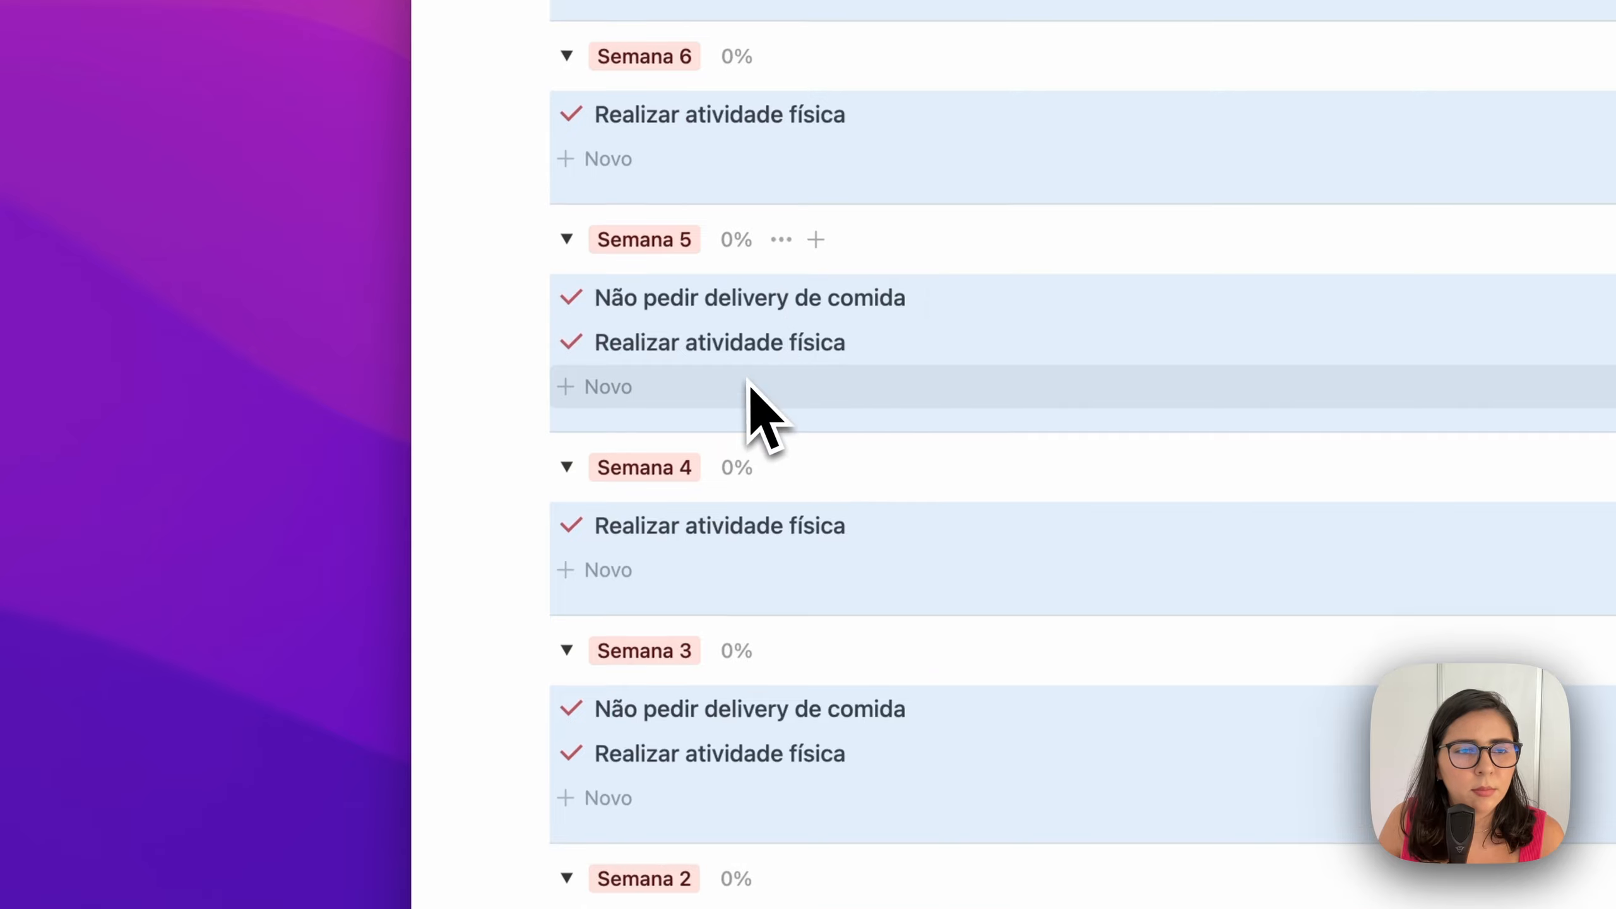
{"action": "scroll", "coordinate": [751, 384], "scroll_direction": "up", "scroll_amount": 15}
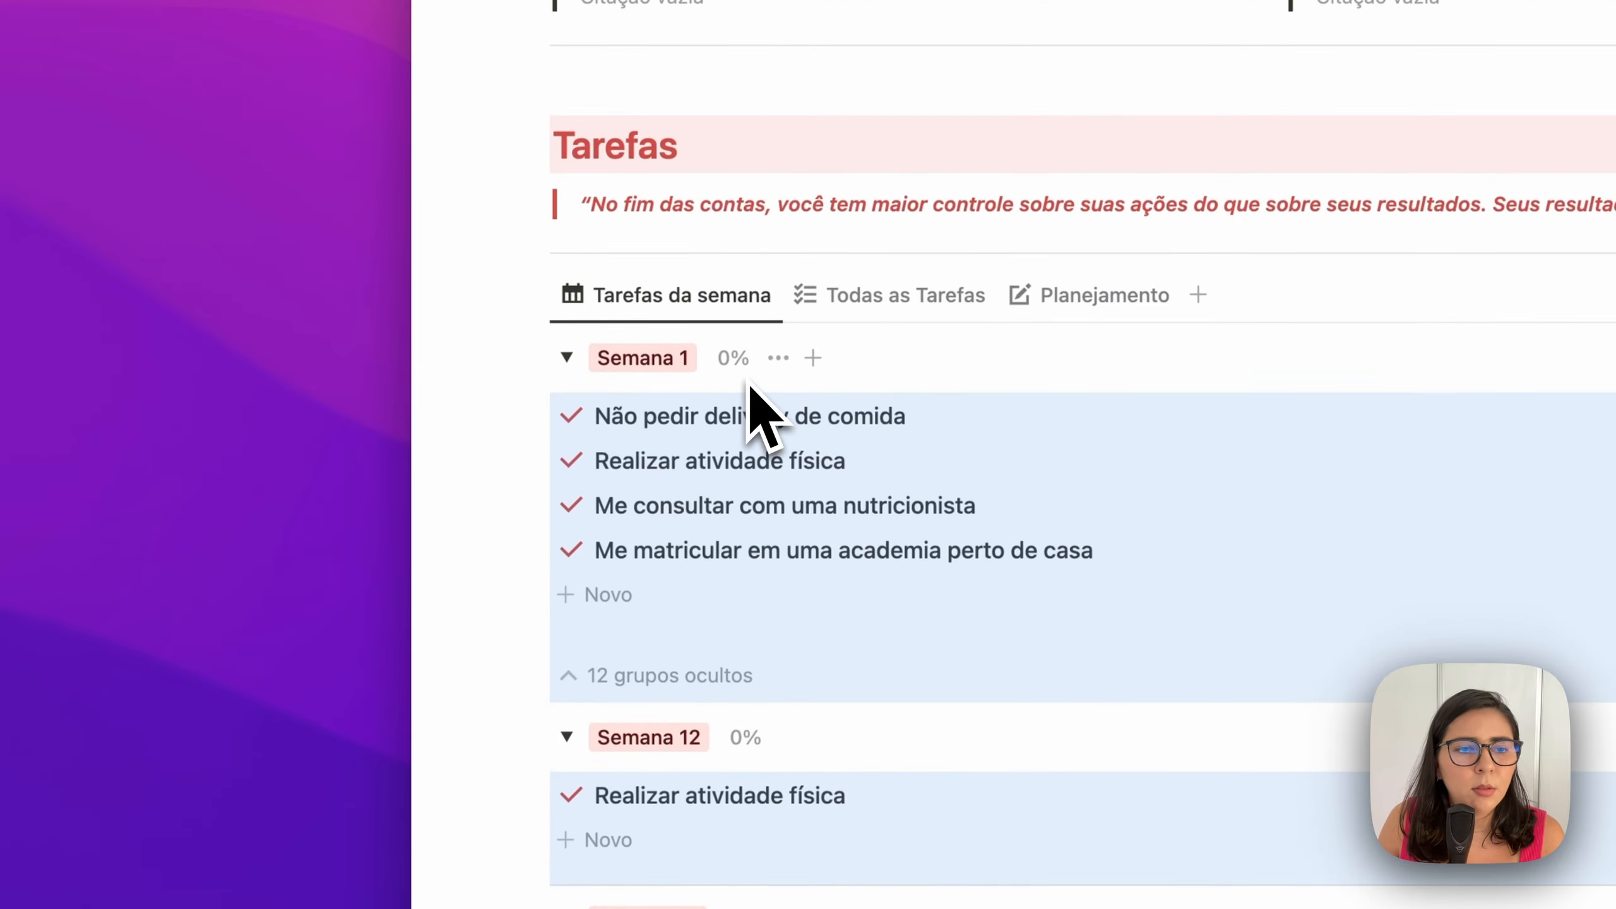
{"action": "left_click", "coordinate": [707, 684]}
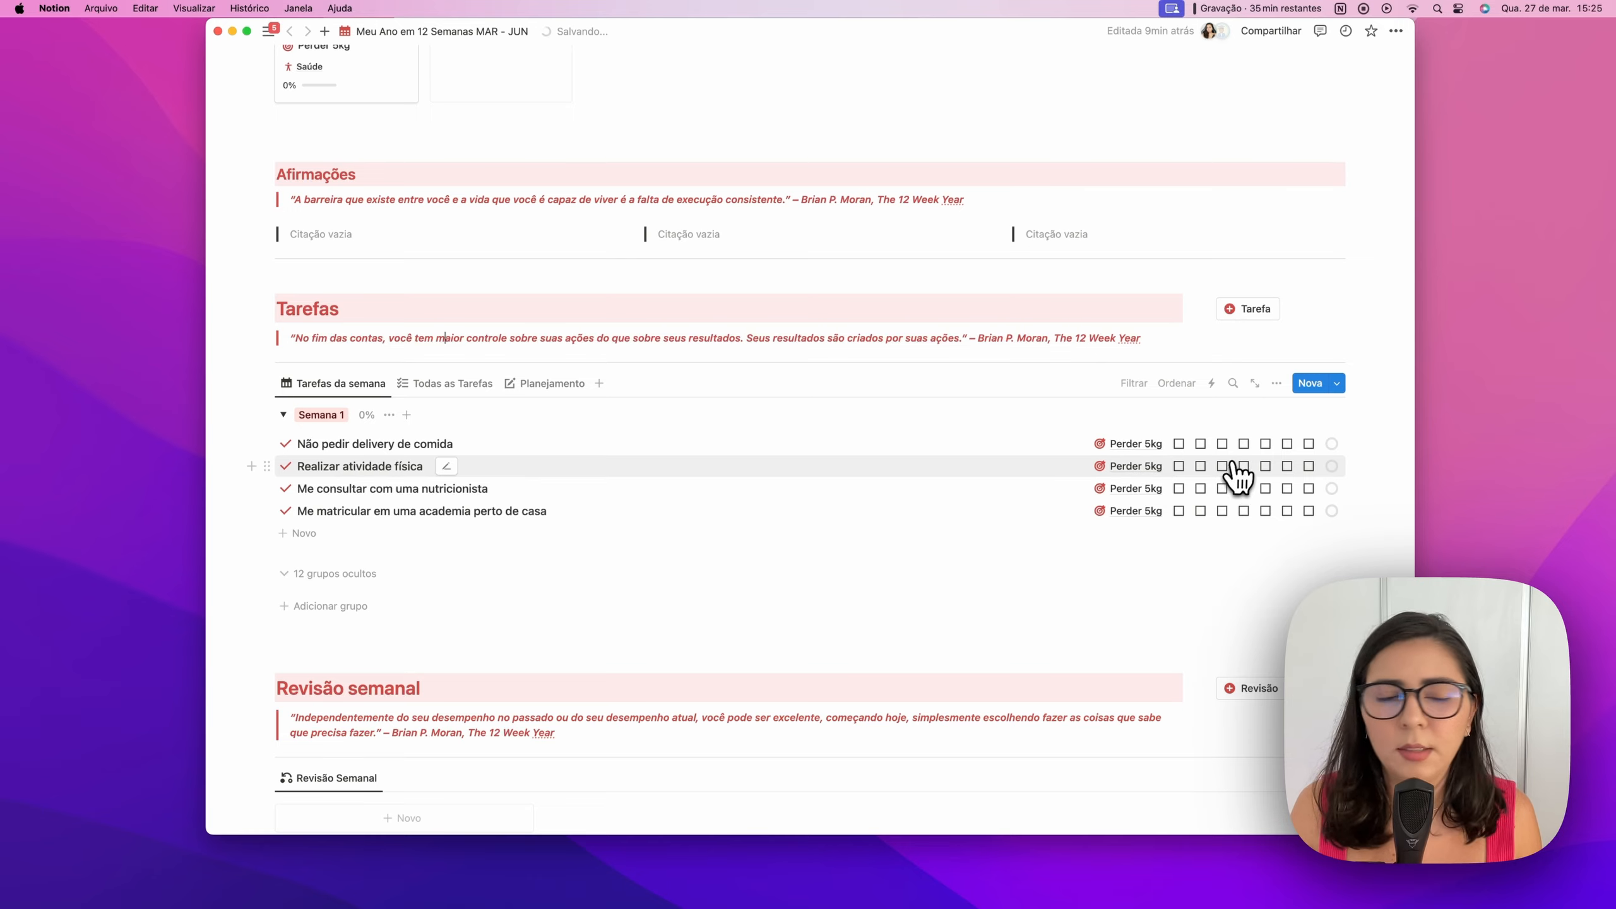
Tick six days of Realizar atividade física plus one day each for the nutritionist and gym tasks
{"action": "left_click", "coordinate": [1179, 466]}
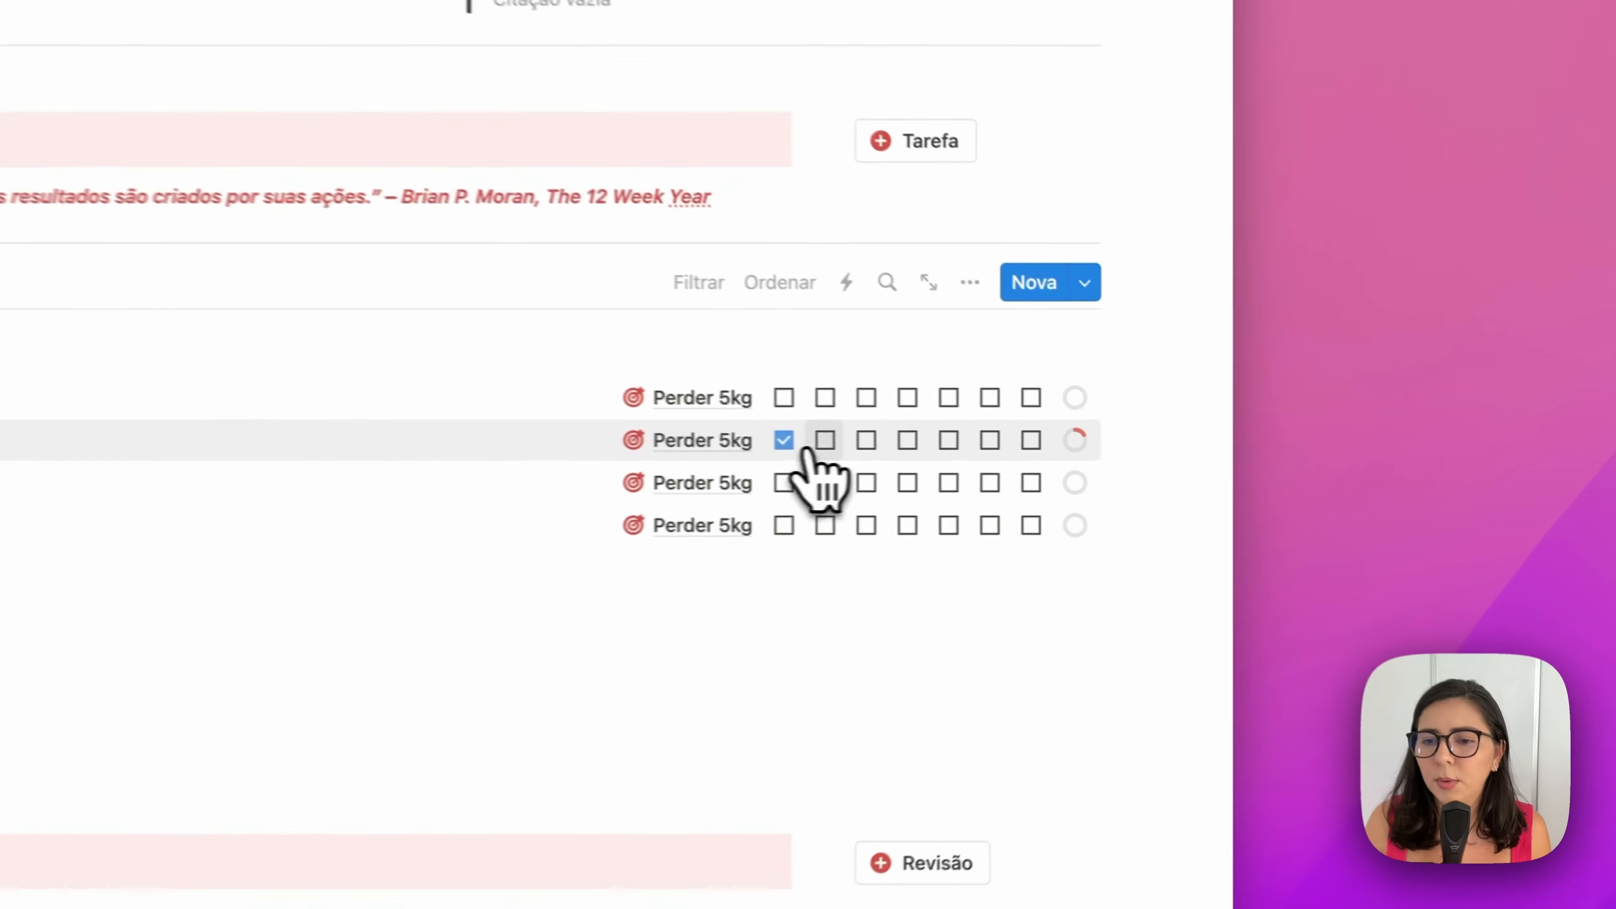
{"action": "left_click", "coordinate": [1222, 466]}
{"action": "left_click", "coordinate": [914, 437]}
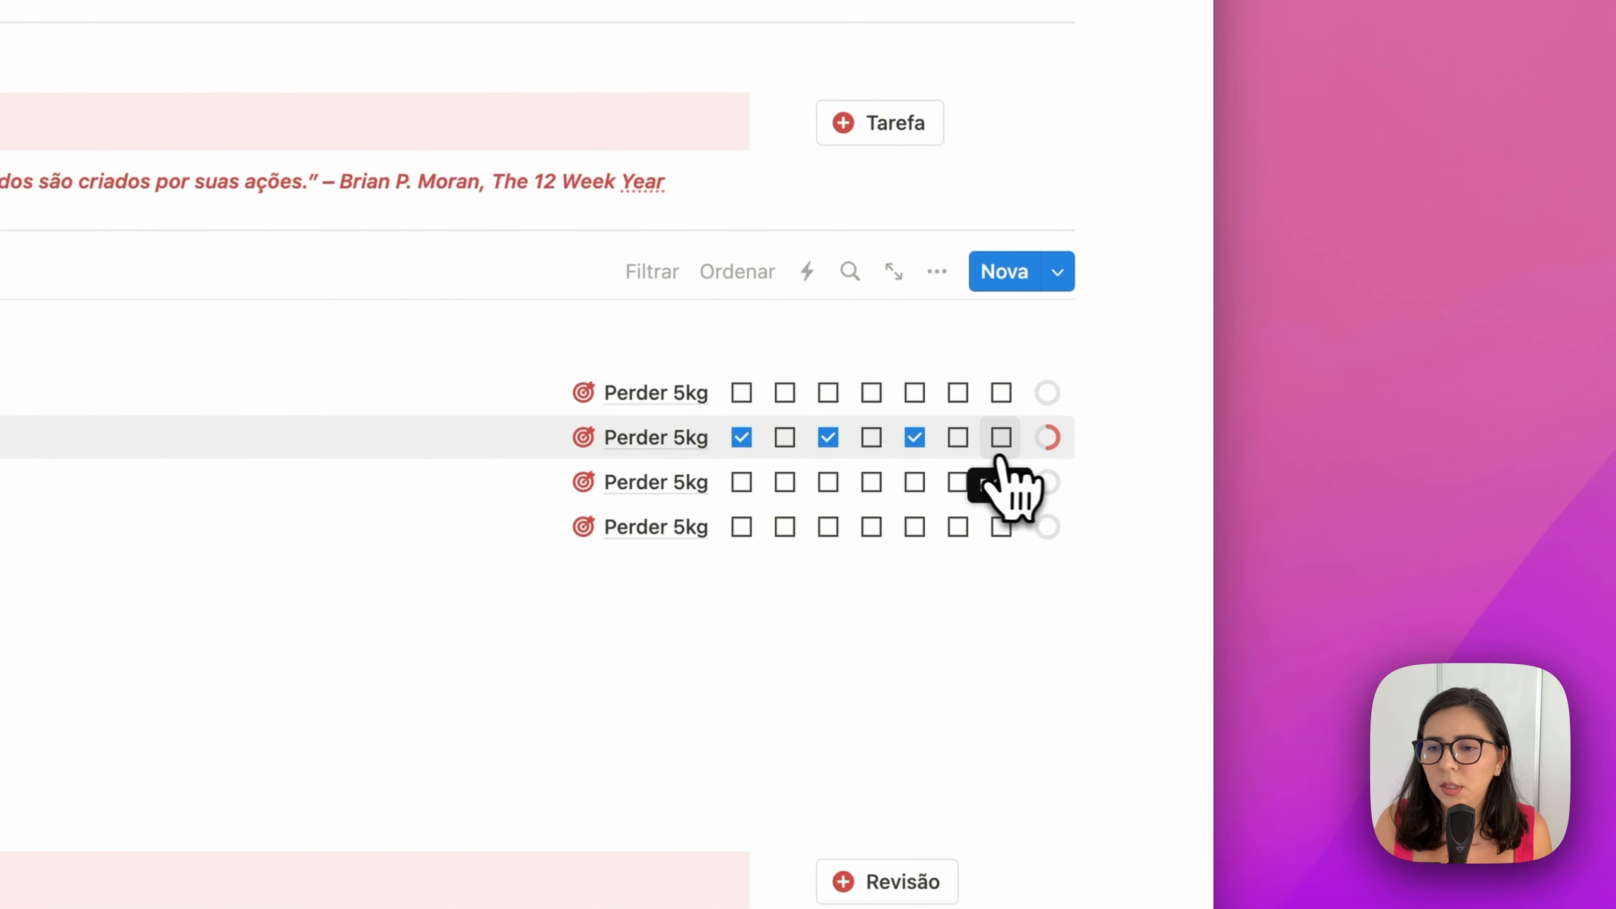
{"action": "left_click", "coordinate": [1001, 437]}
{"action": "left_click", "coordinate": [784, 438]}
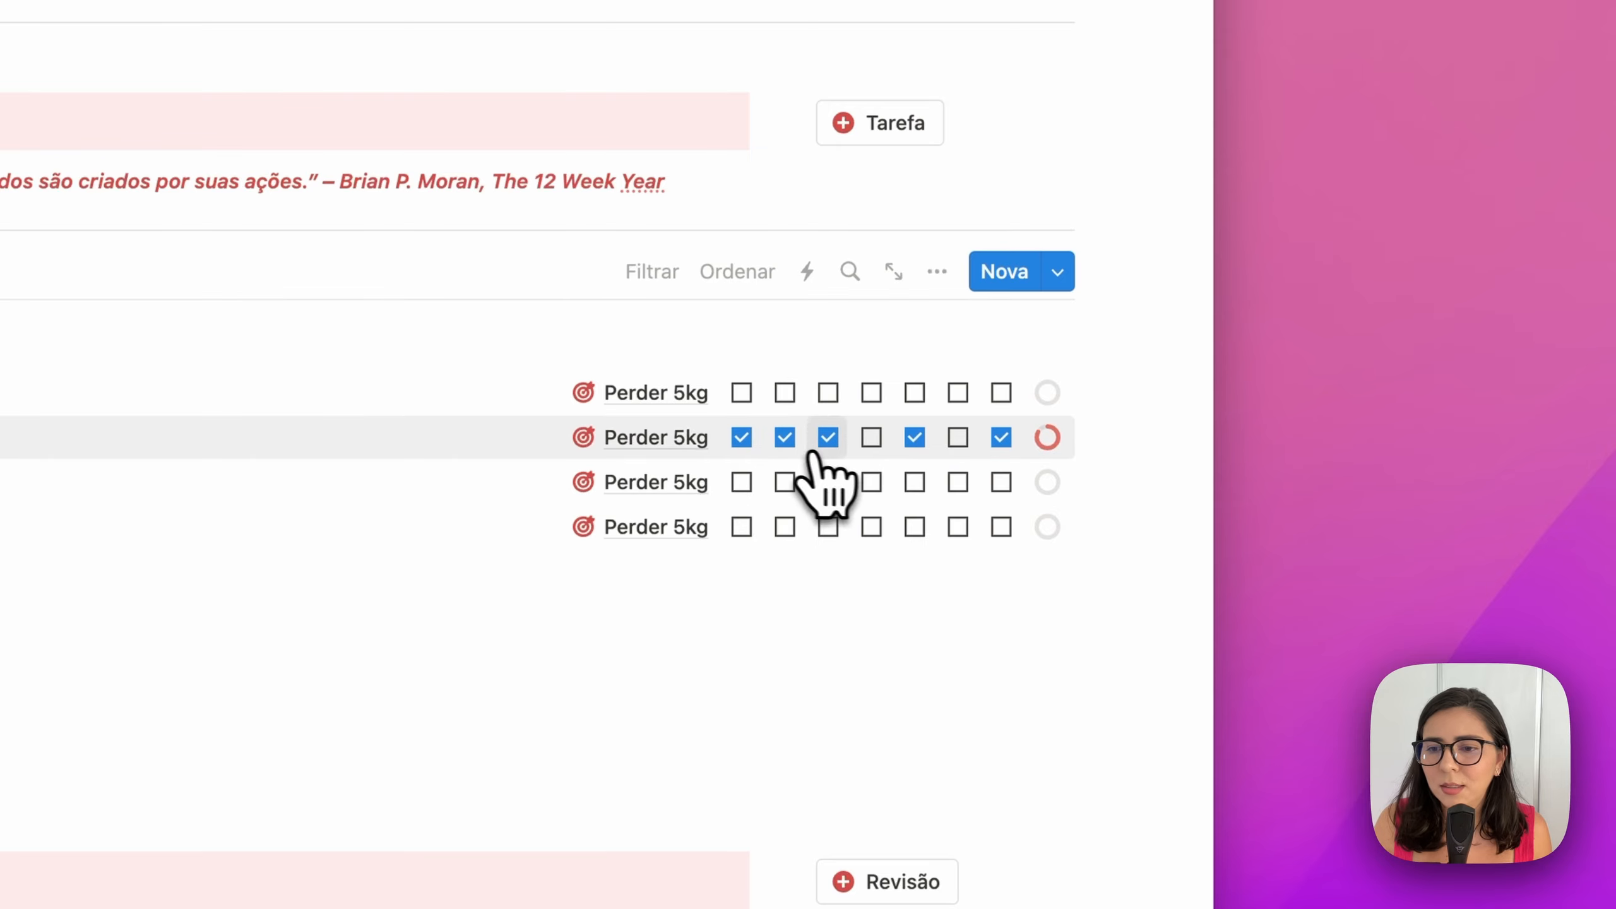
{"action": "left_click", "coordinate": [872, 437]}
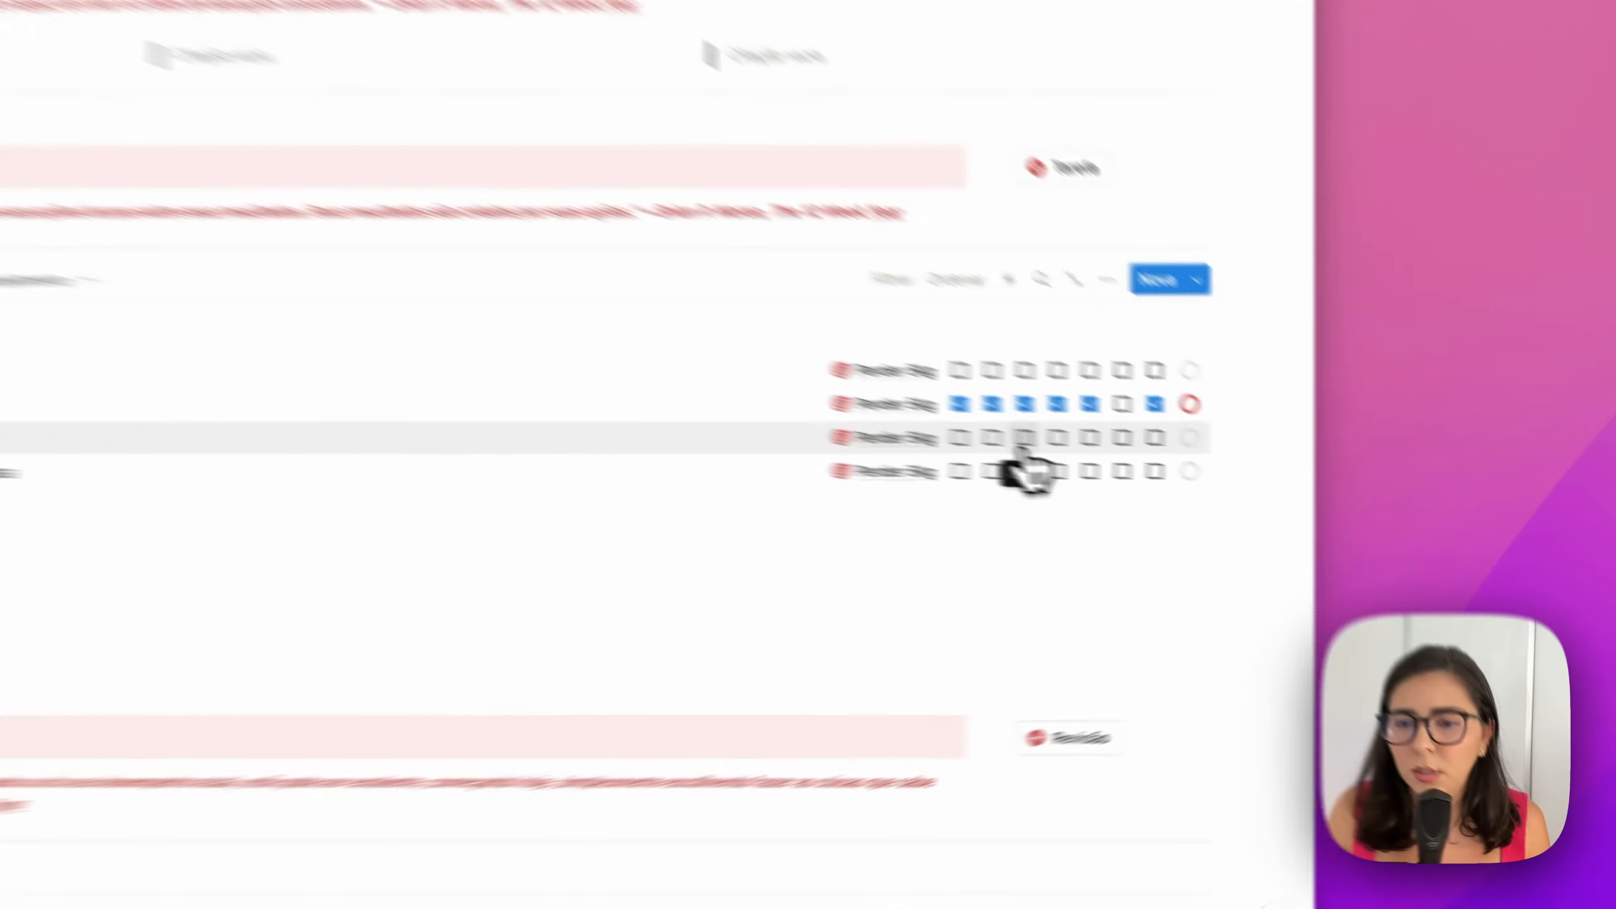
{"action": "left_click", "coordinate": [1025, 440]}
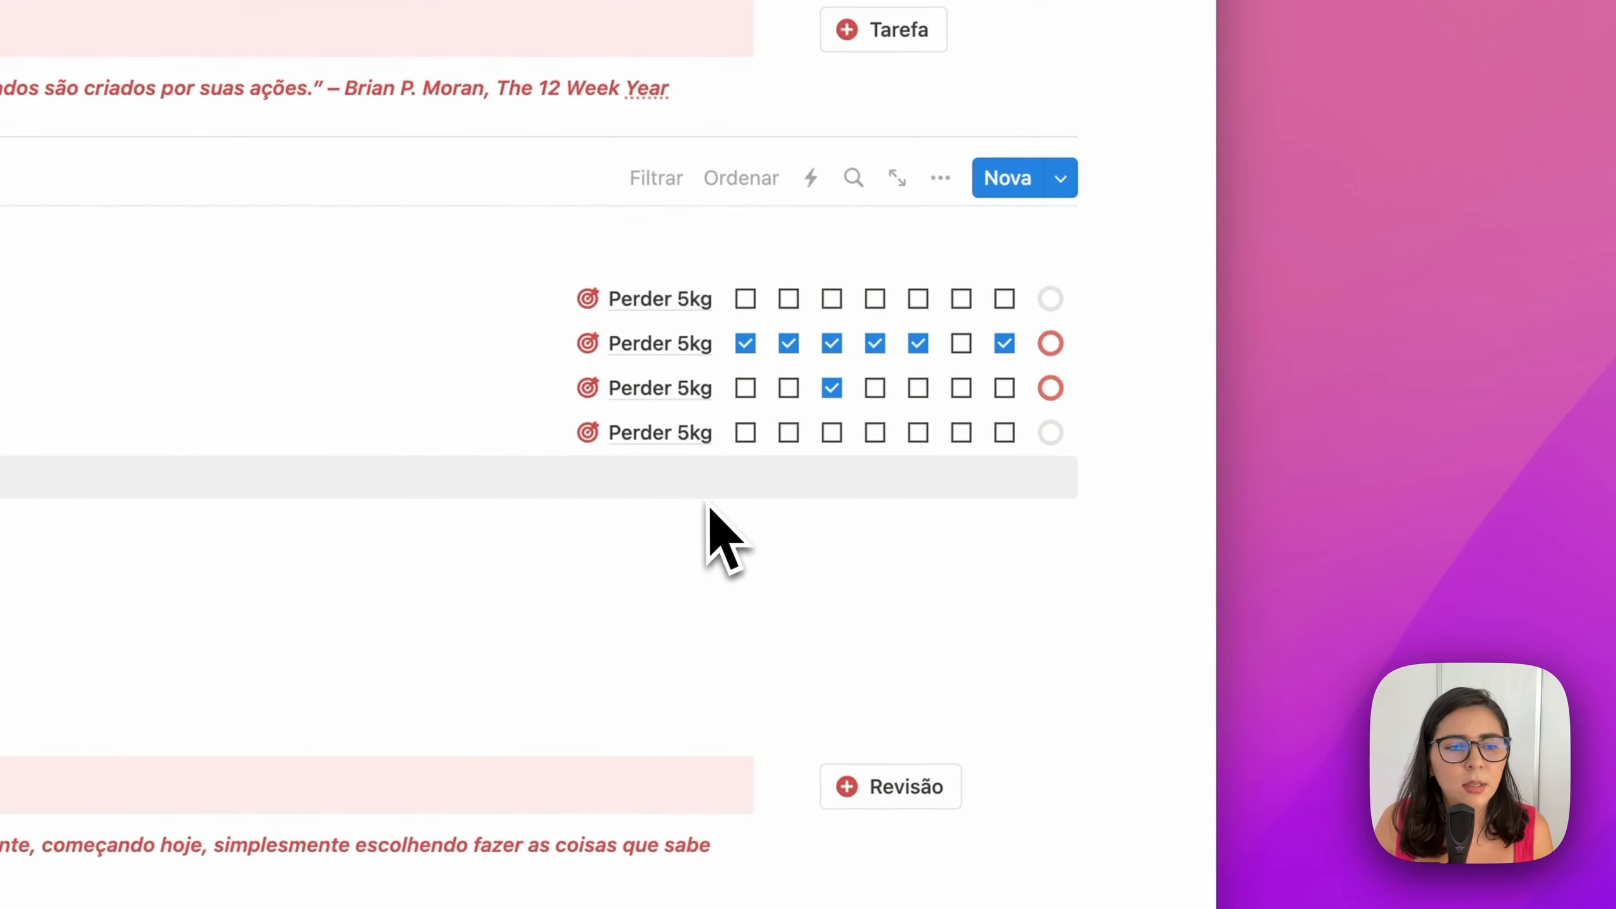
{"action": "left_click", "coordinate": [788, 433]}
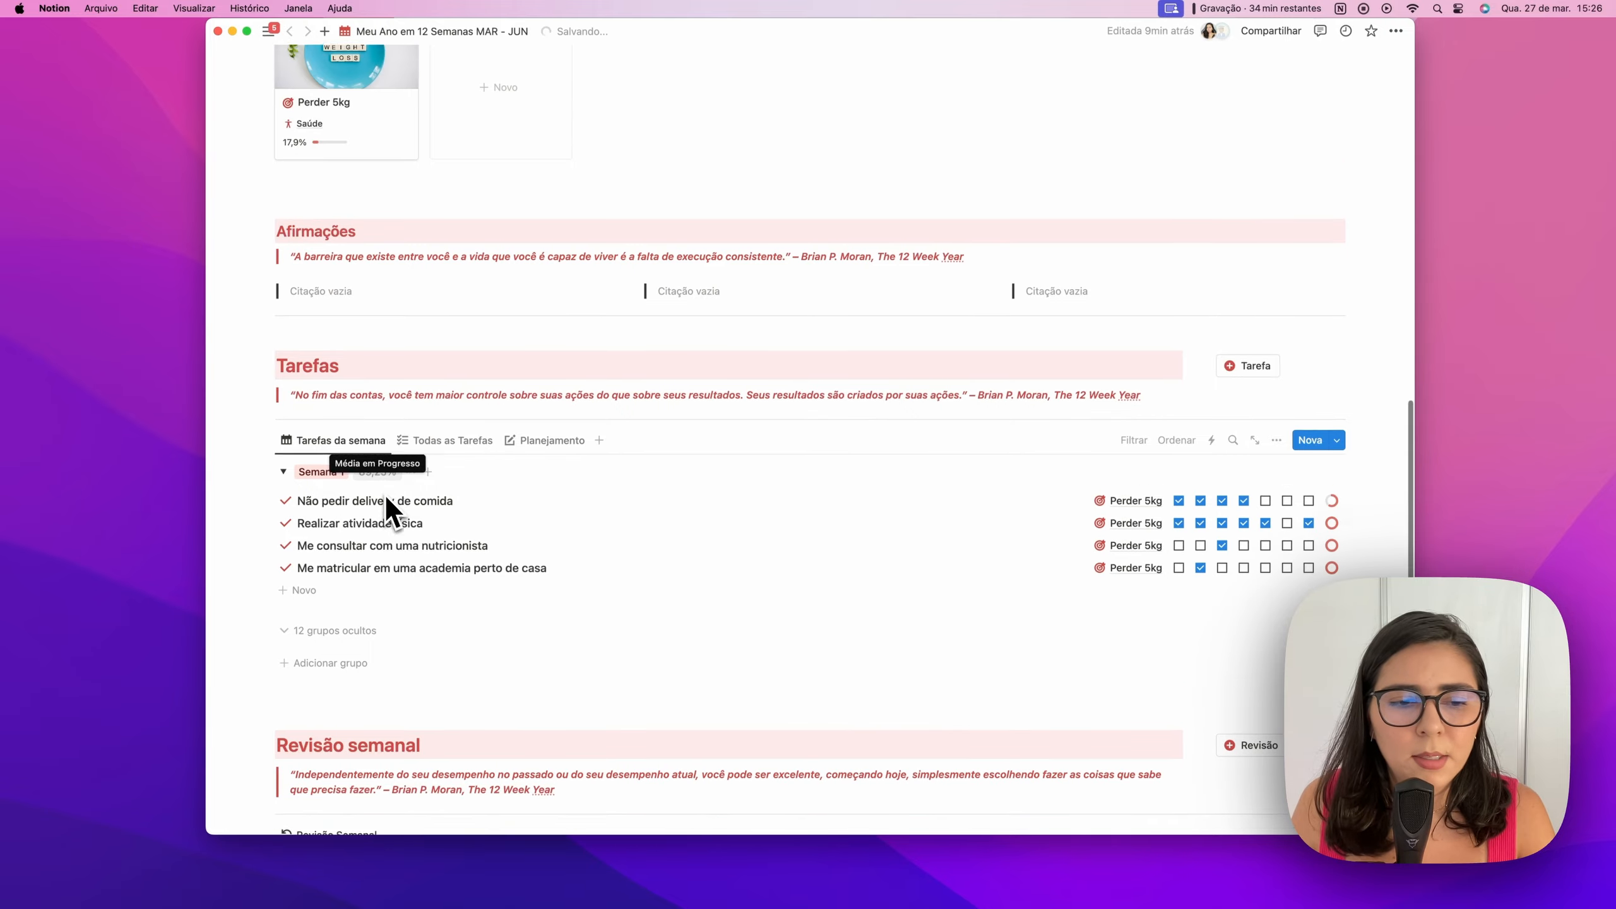
{"action": "scroll", "coordinate": [384, 493], "scroll_direction": "down", "scroll_amount": 3}
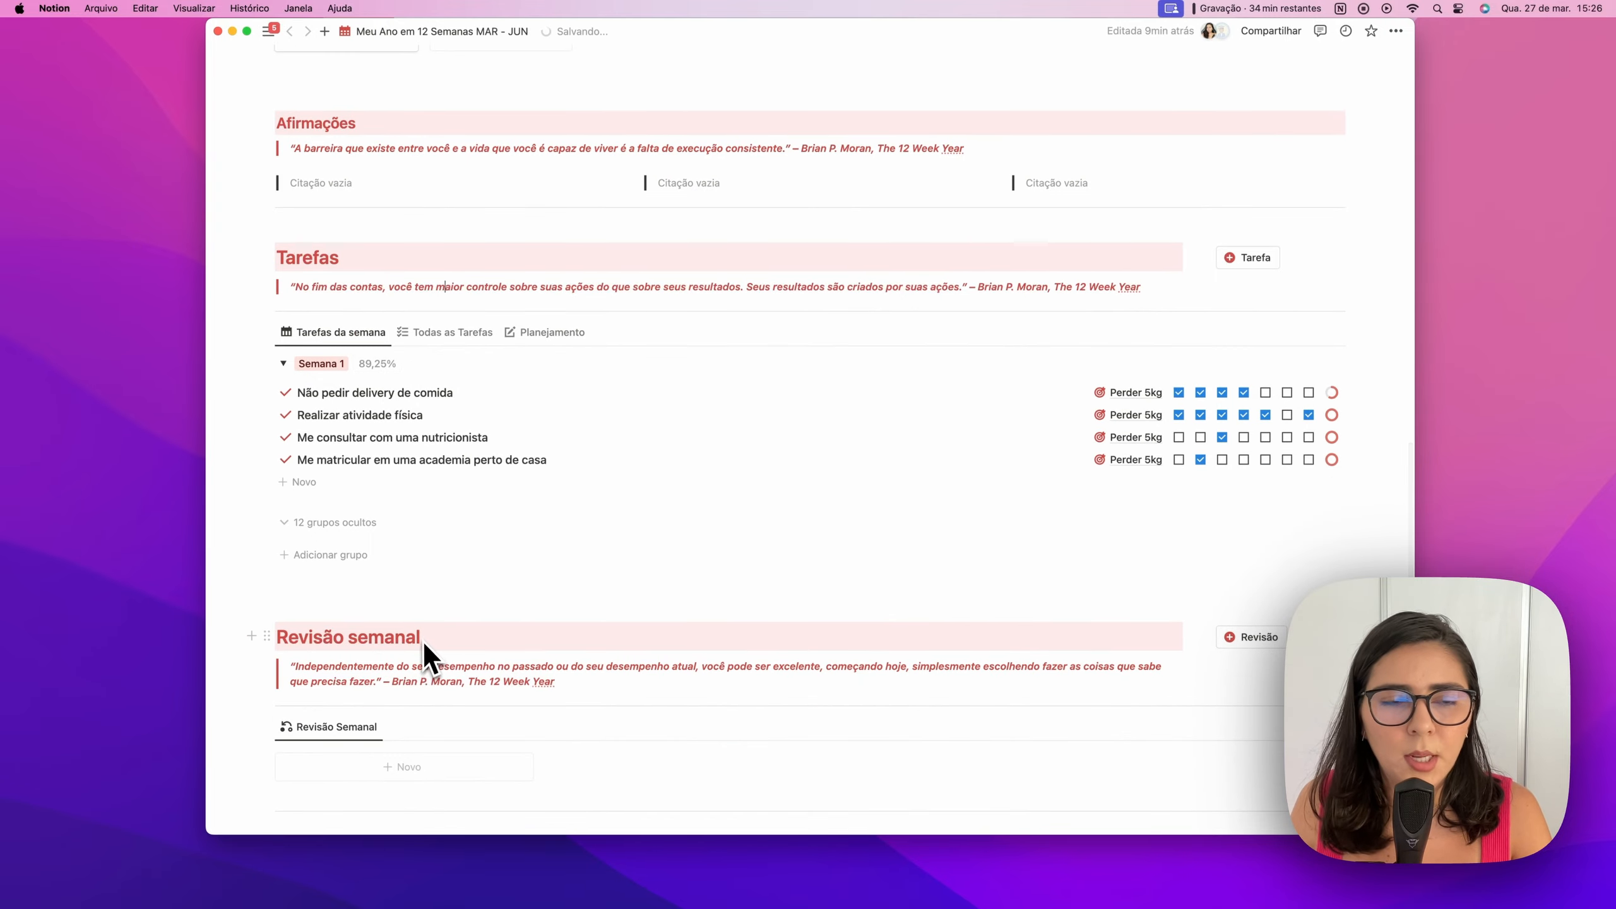
{"action": "scroll", "coordinate": [423, 641], "scroll_direction": "up", "scroll_amount": 7}
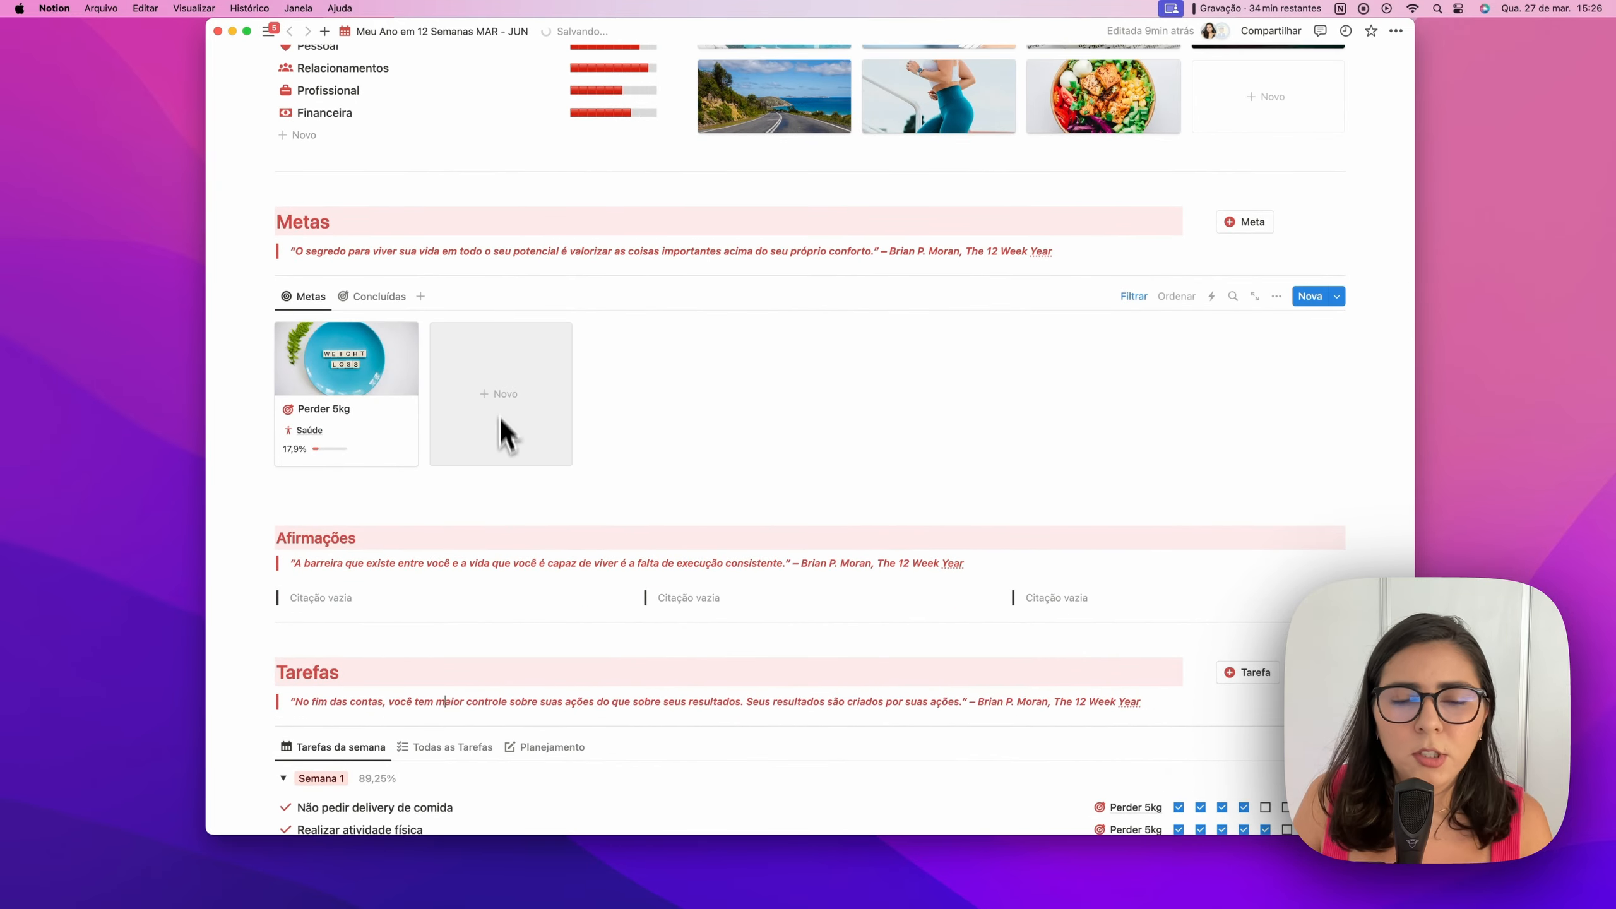
{"action": "scroll", "coordinate": [602, 498], "scroll_direction": "down", "scroll_amount": 4}
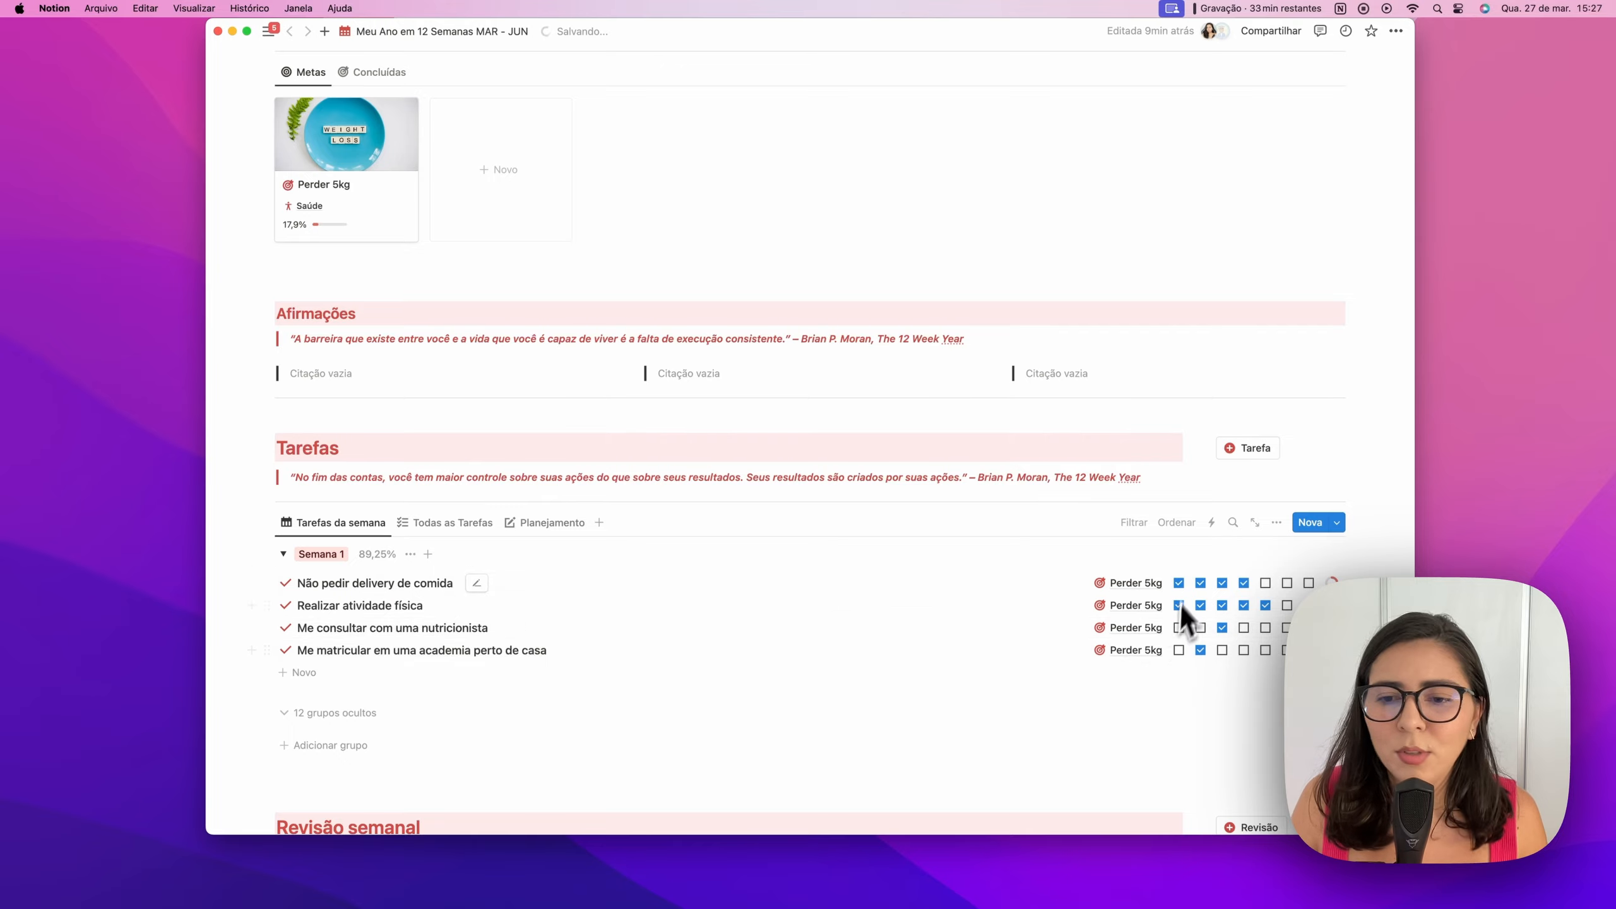
{"action": "scroll", "coordinate": [823, 625], "scroll_direction": "up", "scroll_amount": 4}
Create the goal page 'Poupar R$6k' and link it to the Financeira life area
{"action": "left_click", "coordinate": [1224, 207]}
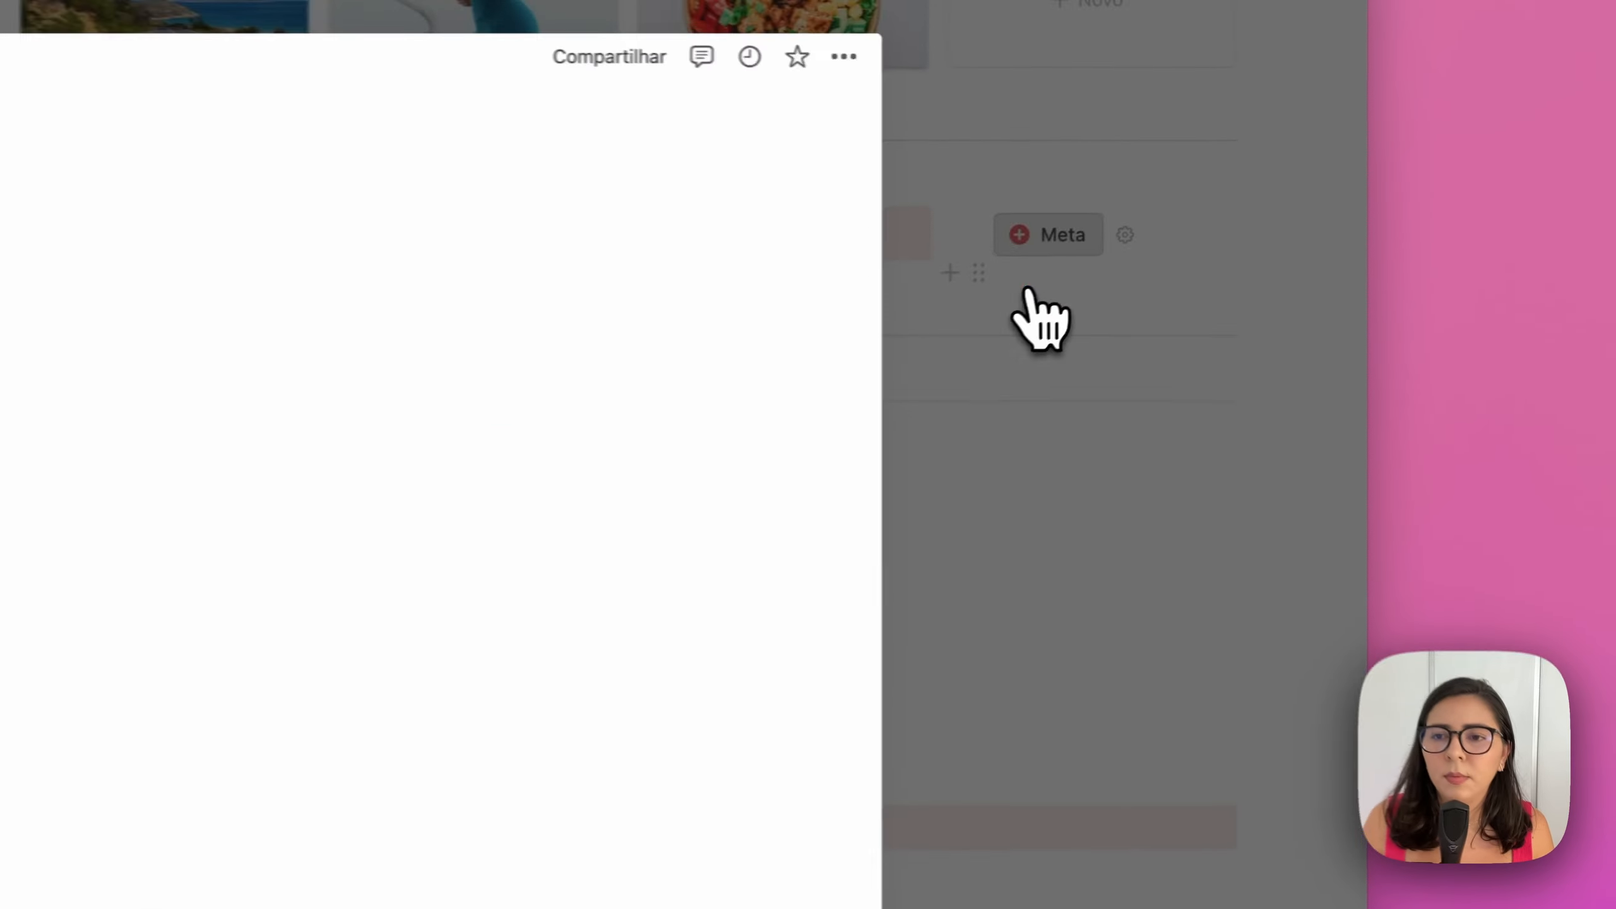
{"action": "type", "text": "Poupar R$6k"}
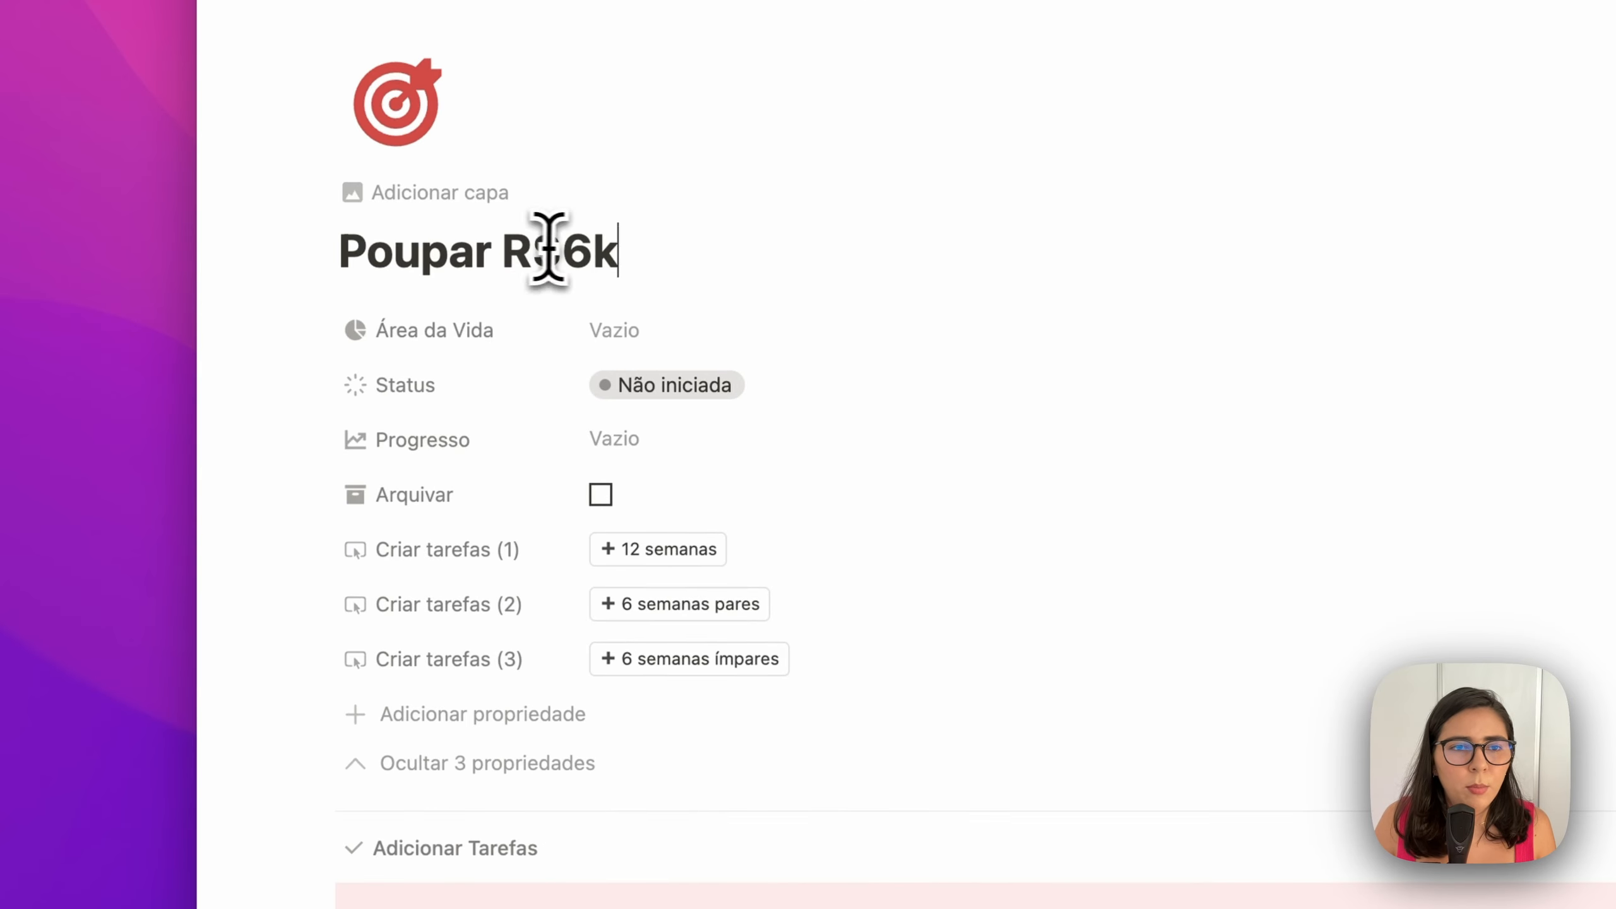
{"action": "left_click", "coordinate": [664, 332]}
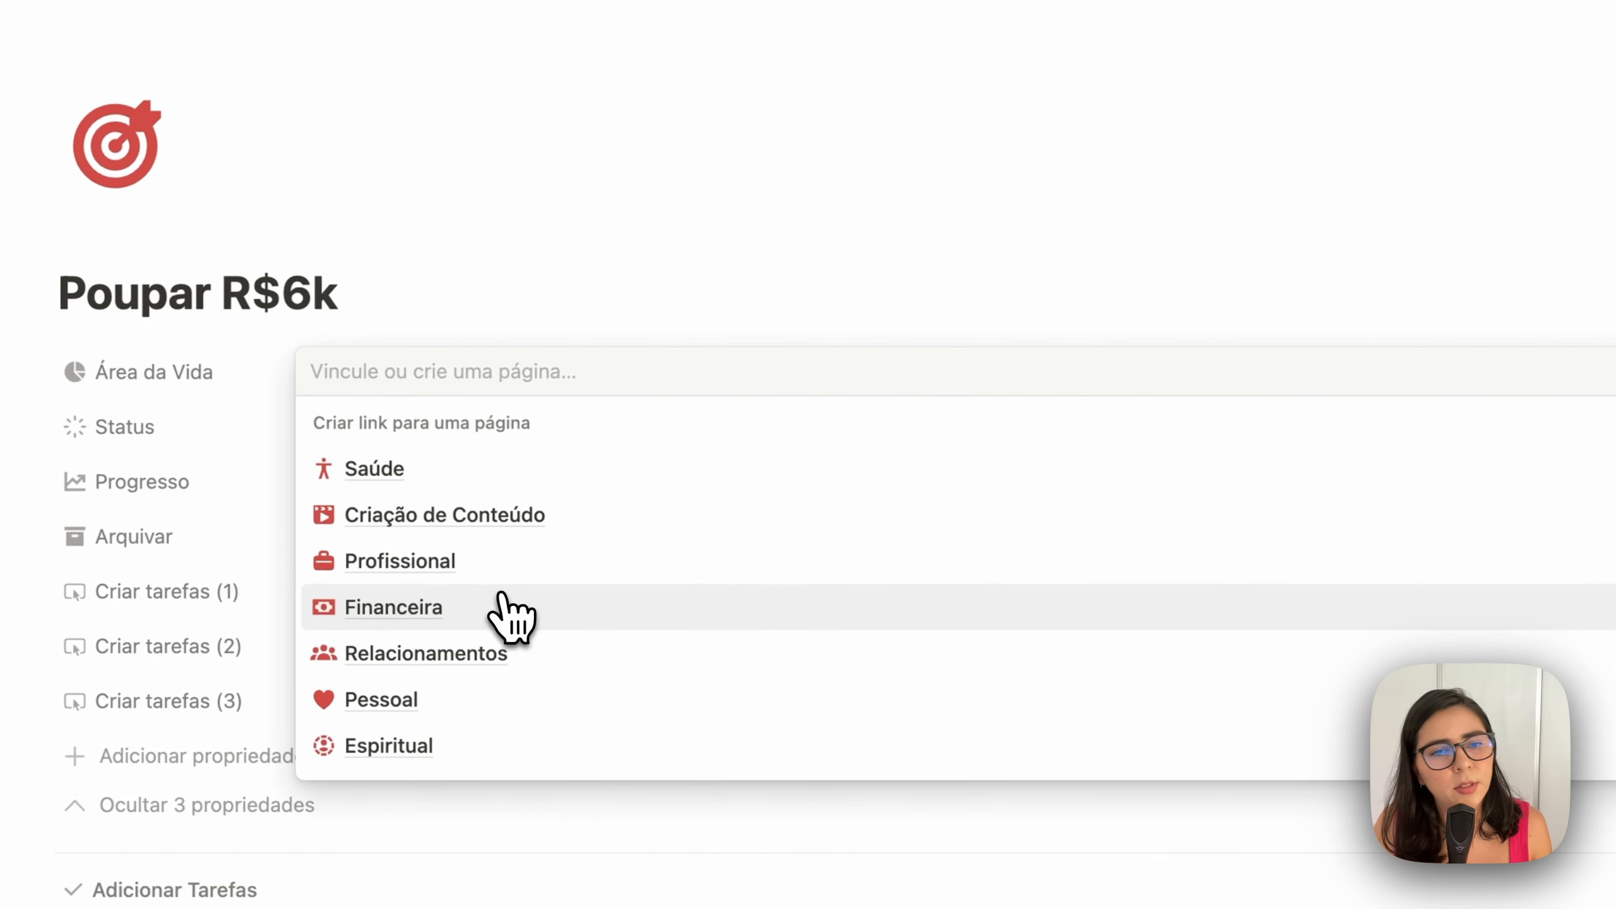
{"action": "left_click", "coordinate": [776, 564]}
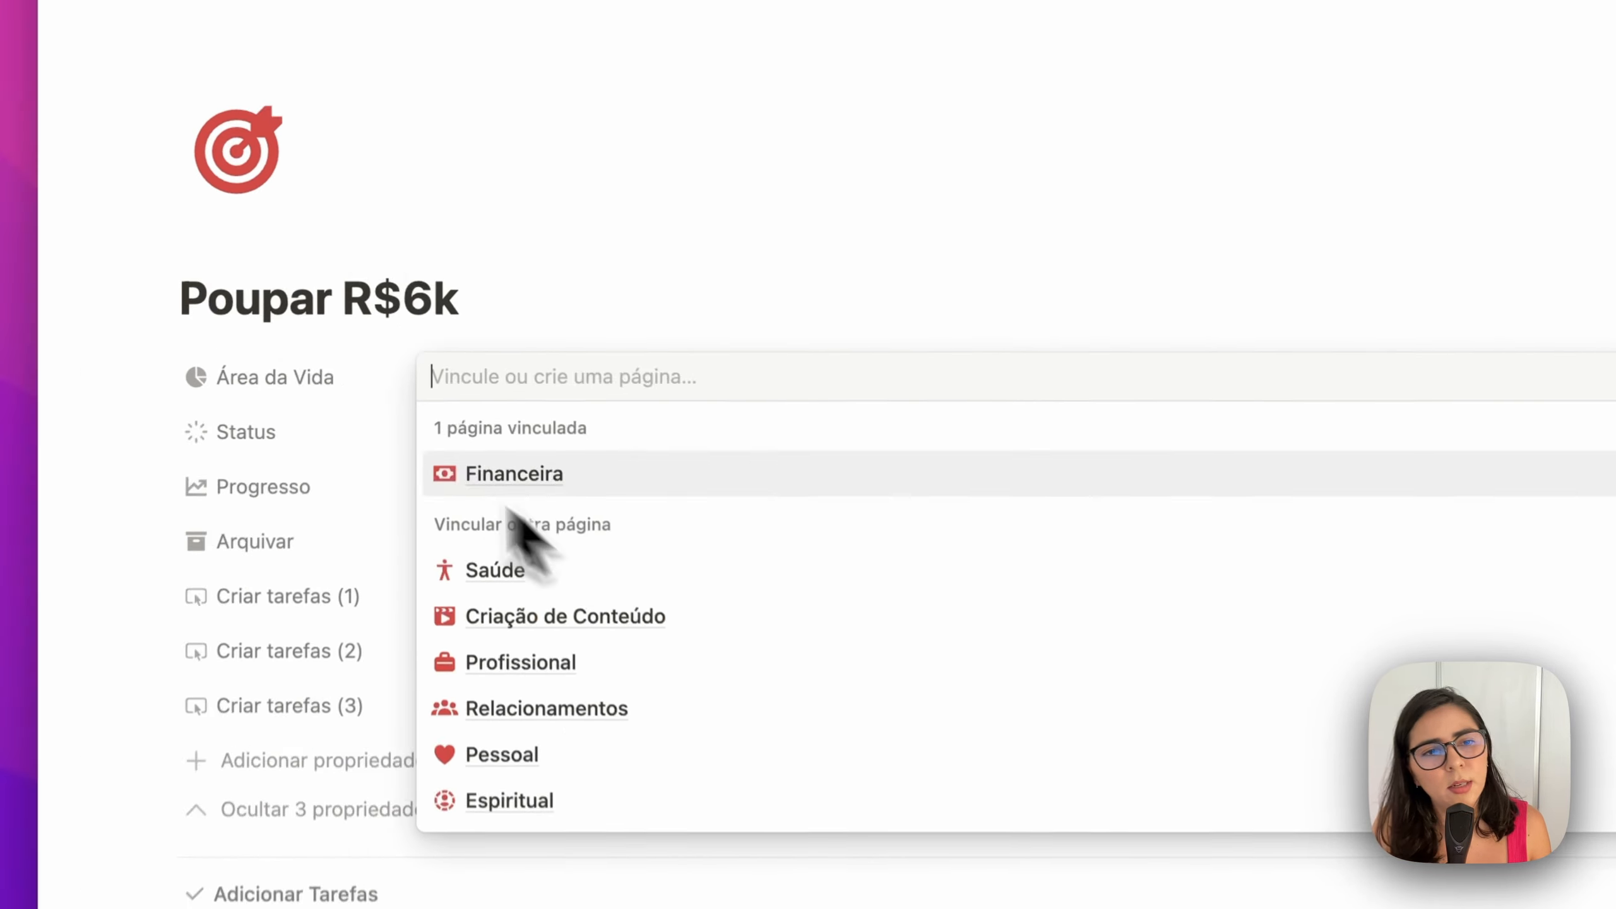
{"action": "left_click", "coordinate": [361, 415]}
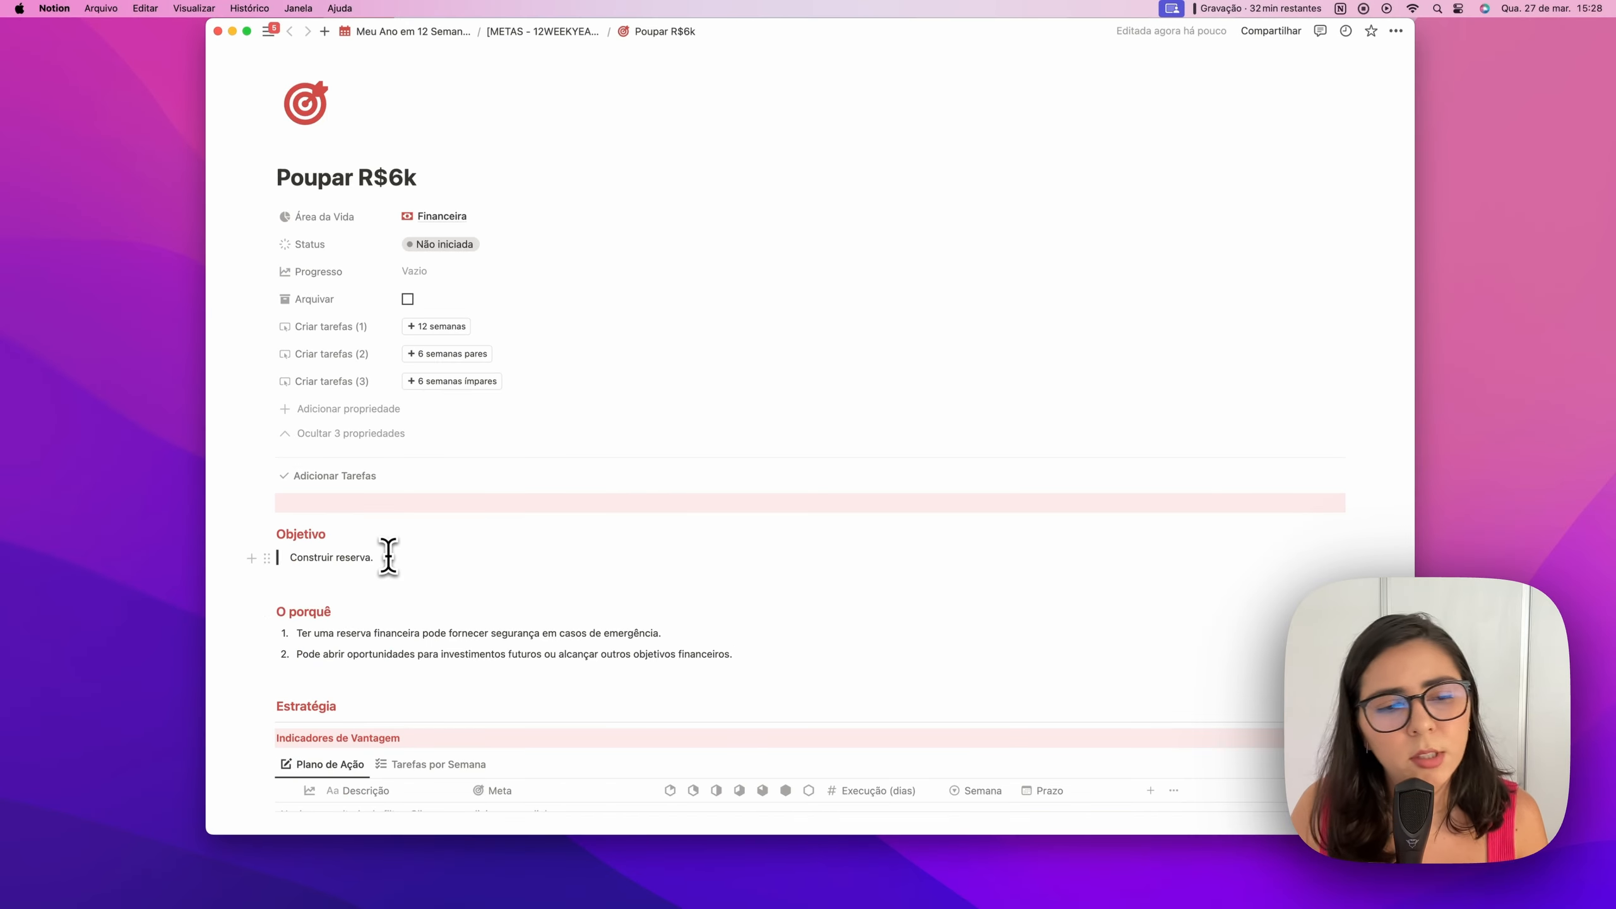
{"action": "scroll", "coordinate": [387, 555], "scroll_direction": "down", "scroll_amount": 5}
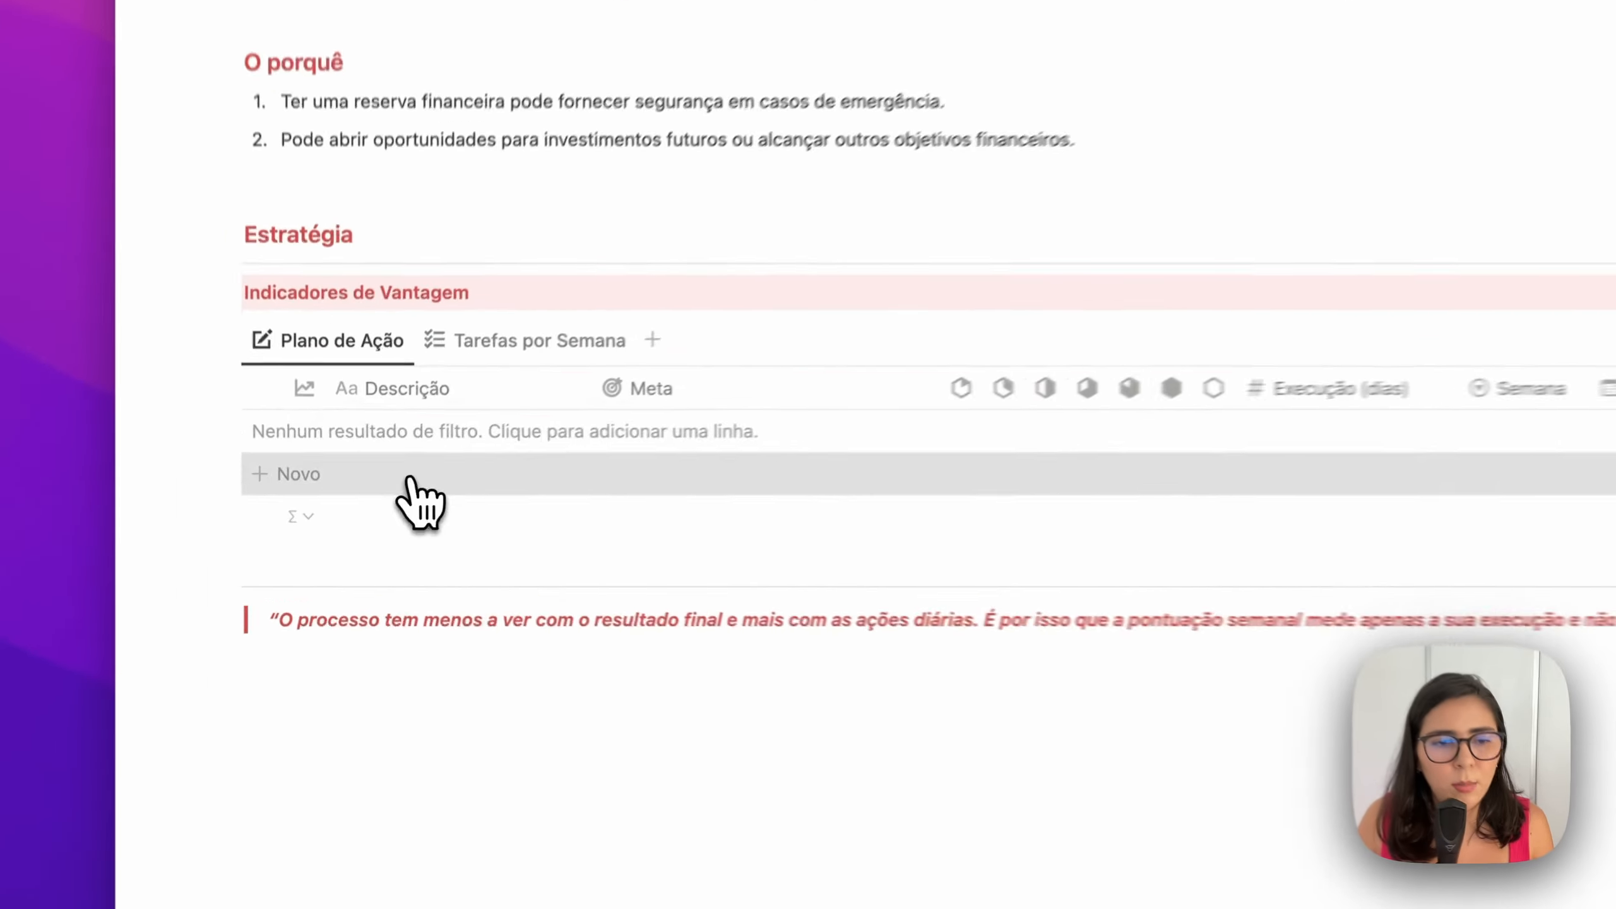
Add the task 'Analisar orçamento mensal' for Semana 1 with 1 execution day, widening the Descrição column
{"action": "left_click", "coordinate": [369, 508]}
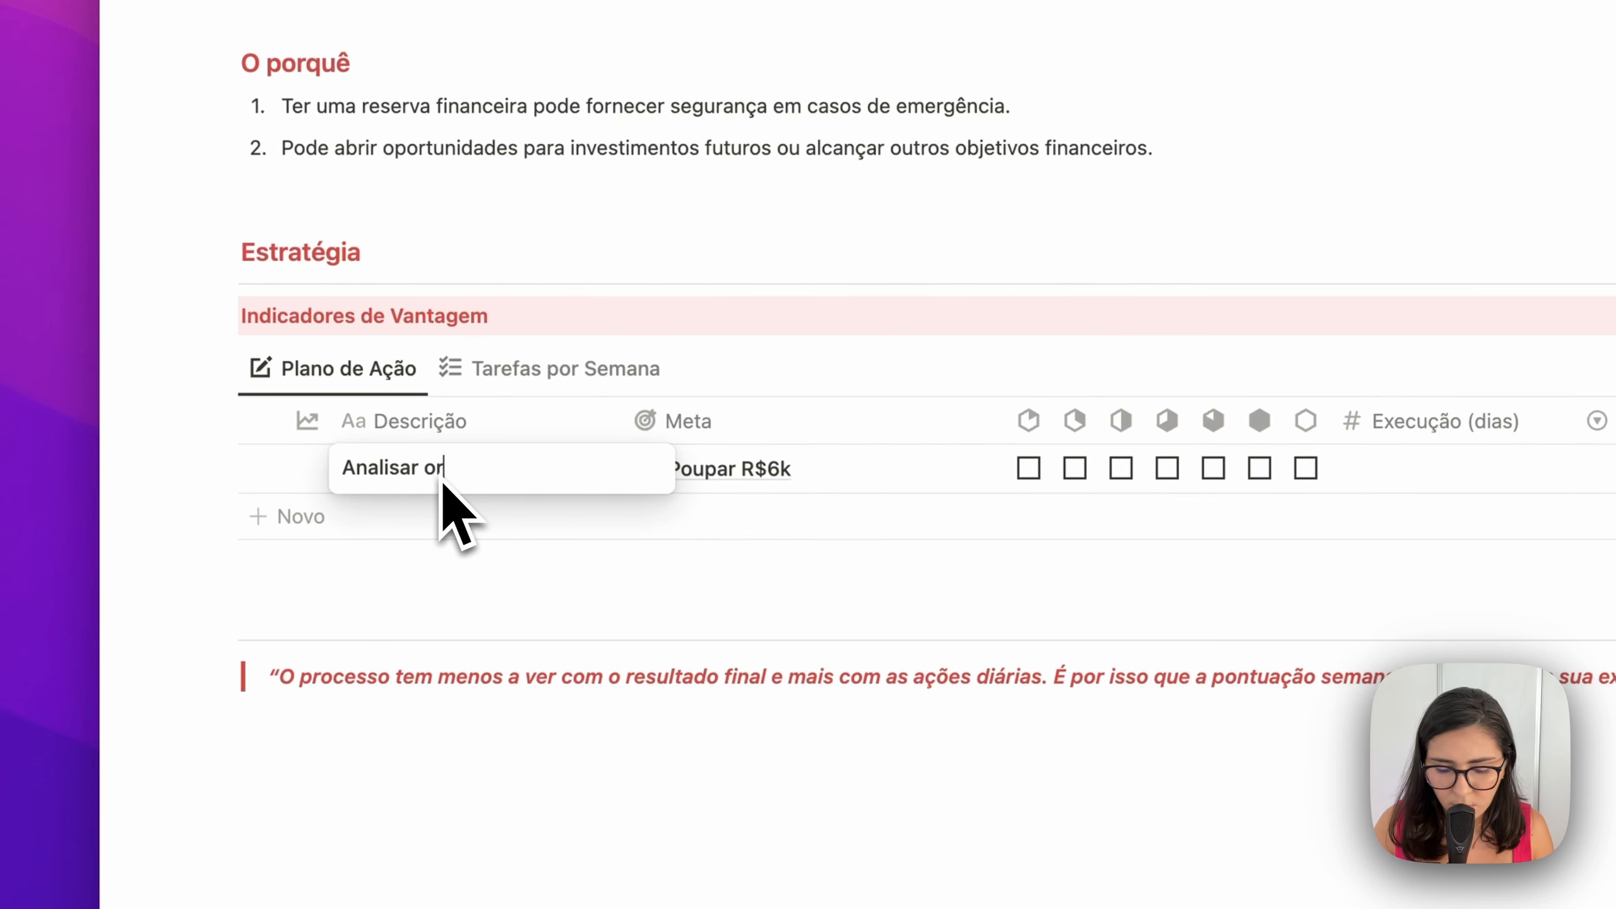
{"action": "type", "text": "Analisar orçamento mensal"}
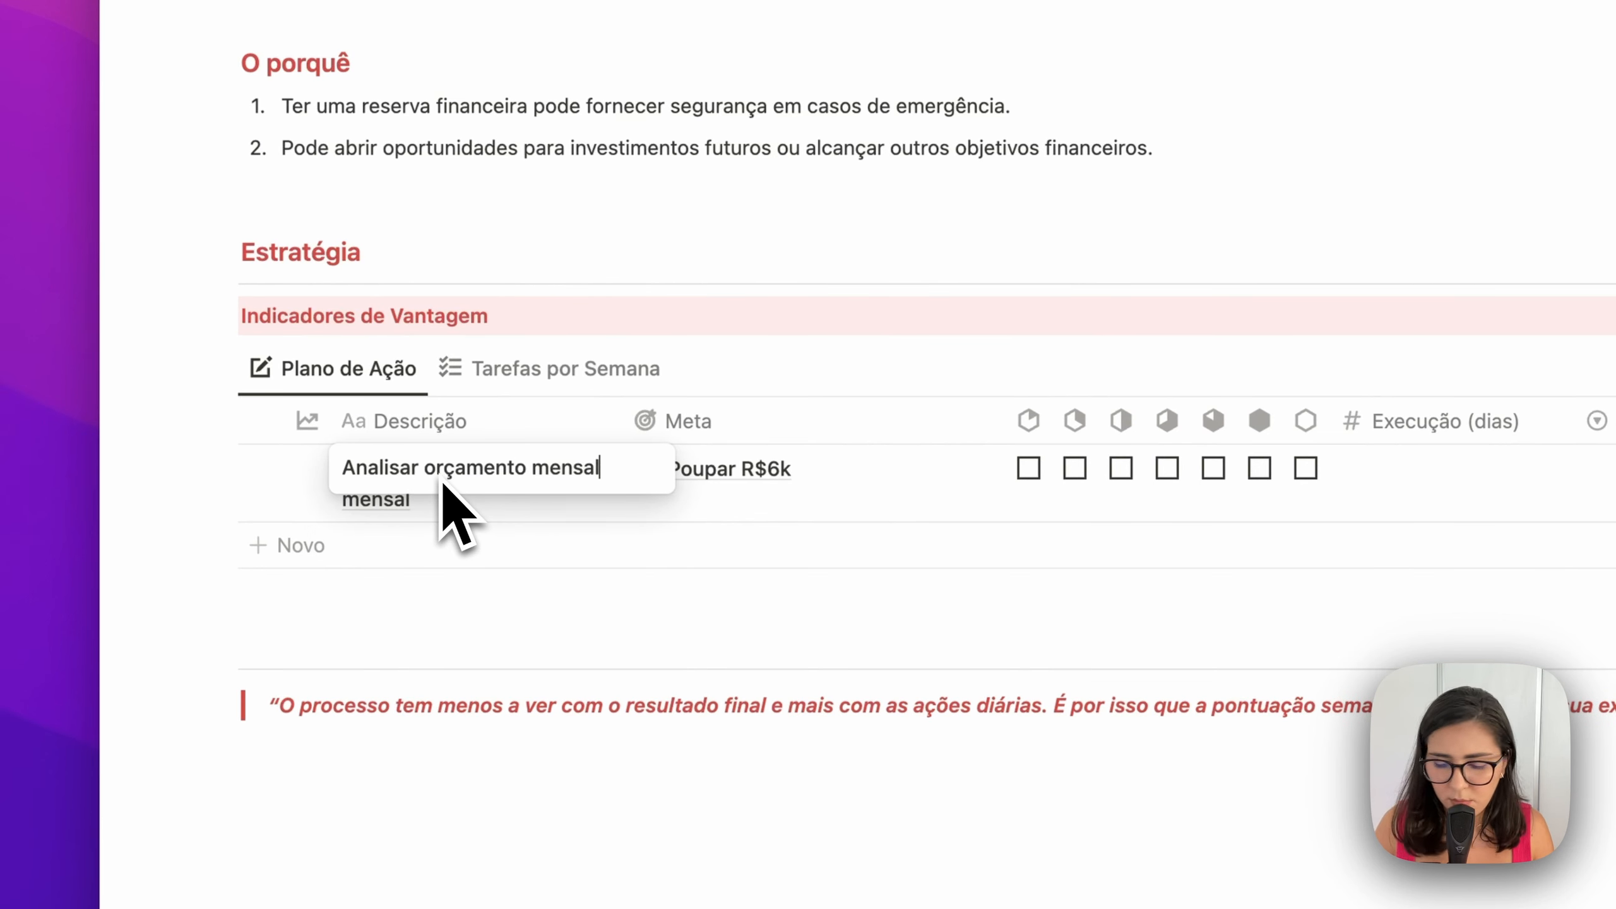
{"action": "key", "text": "Return"}
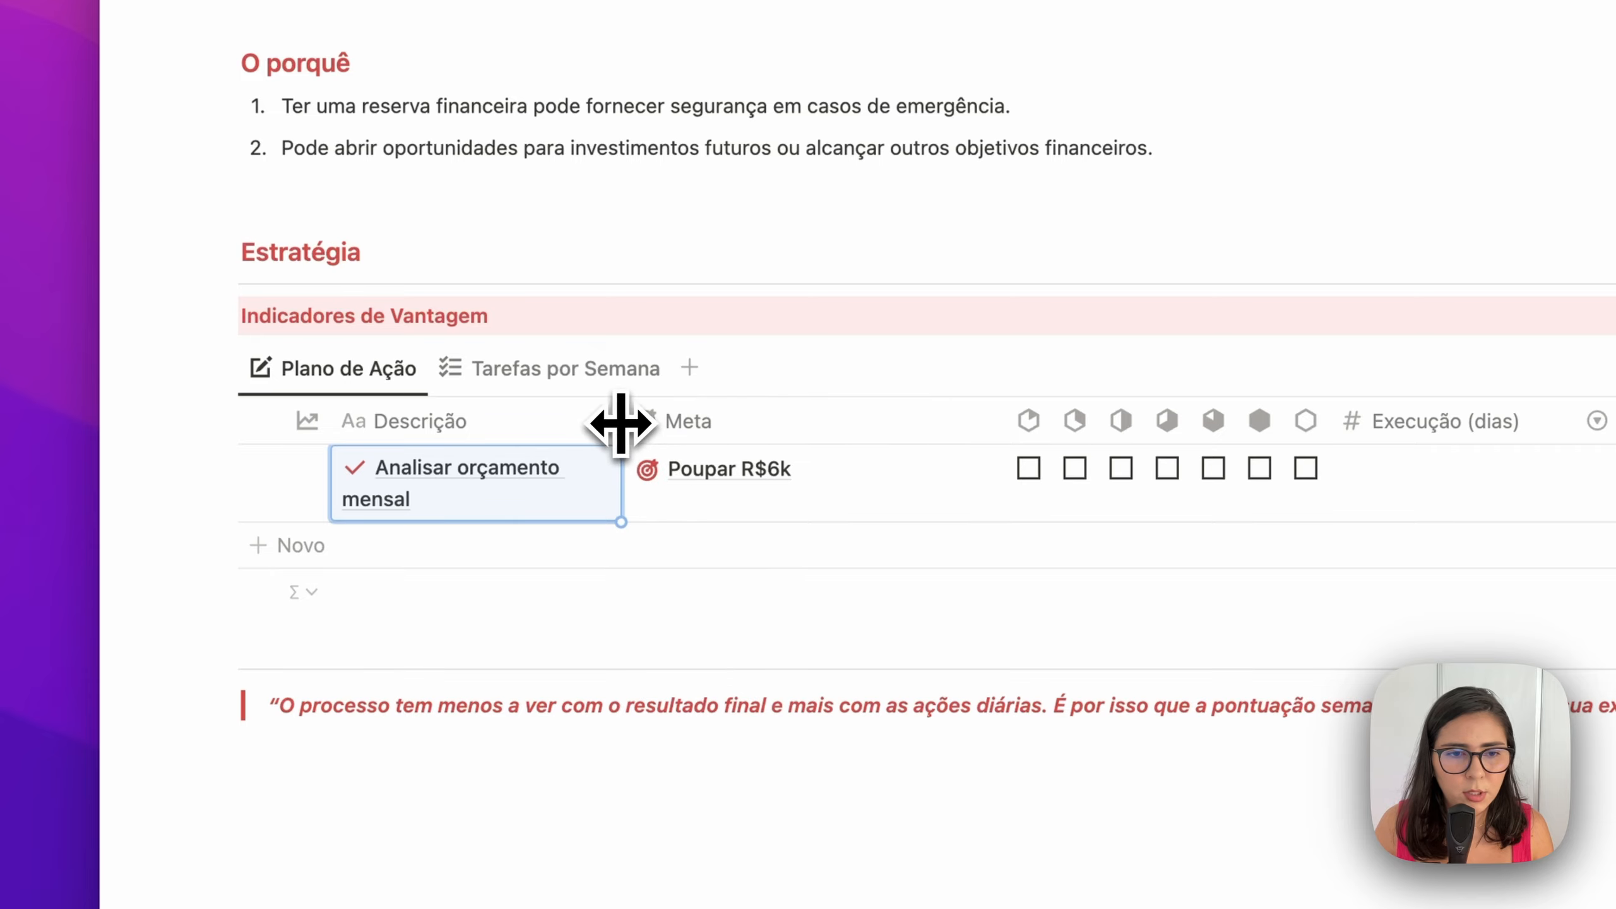
{"action": "left_click_drag", "start_coordinate": [621, 423], "coordinate": [748, 424]}
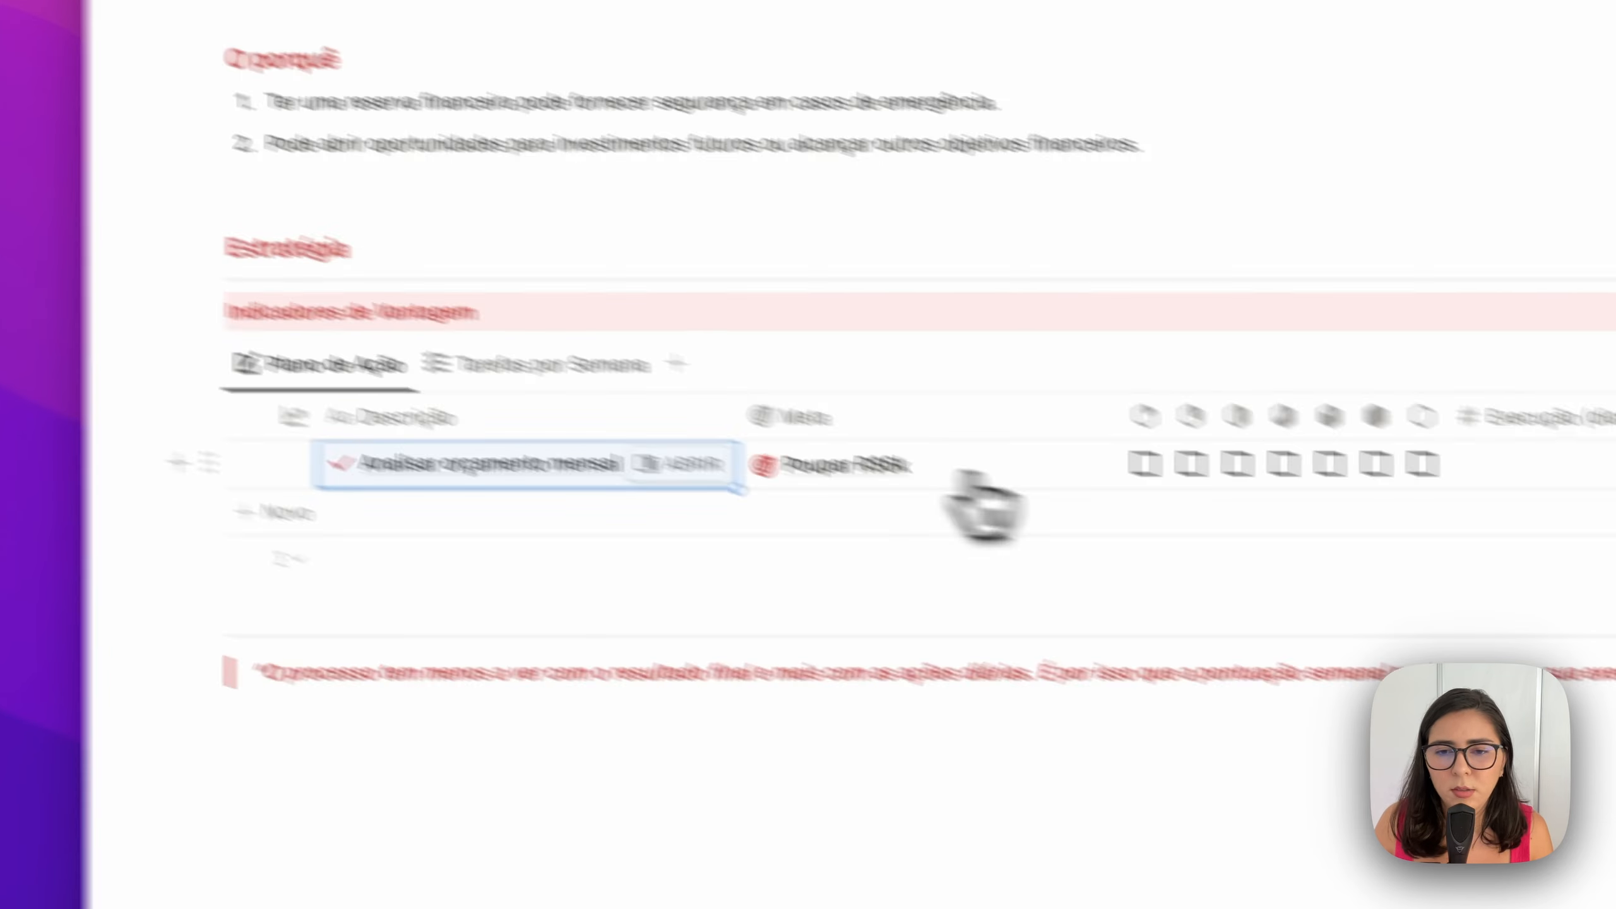
{"action": "left_click", "coordinate": [1536, 466]}
{"action": "type", "text": "1"}
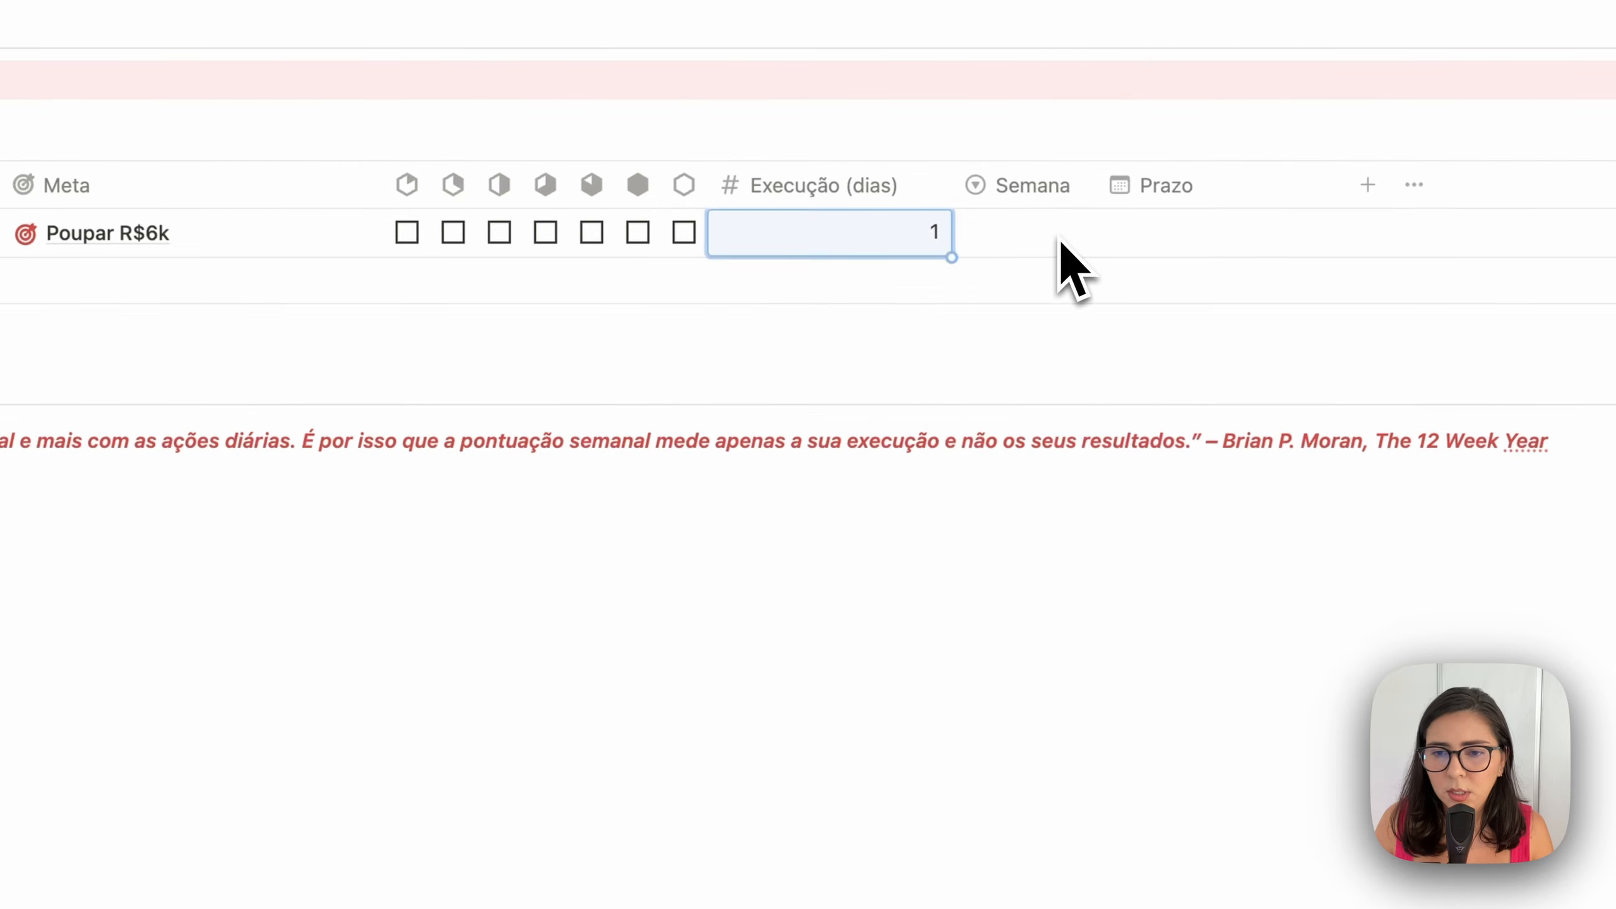
{"action": "left_click", "coordinate": [1060, 242]}
{"action": "left_click", "coordinate": [1069, 769]}
Add a second action-plan task named 'Procurar formas de aumentar a renda'
{"action": "left_click", "coordinate": [409, 503]}
{"action": "type", "text": "Pro"}
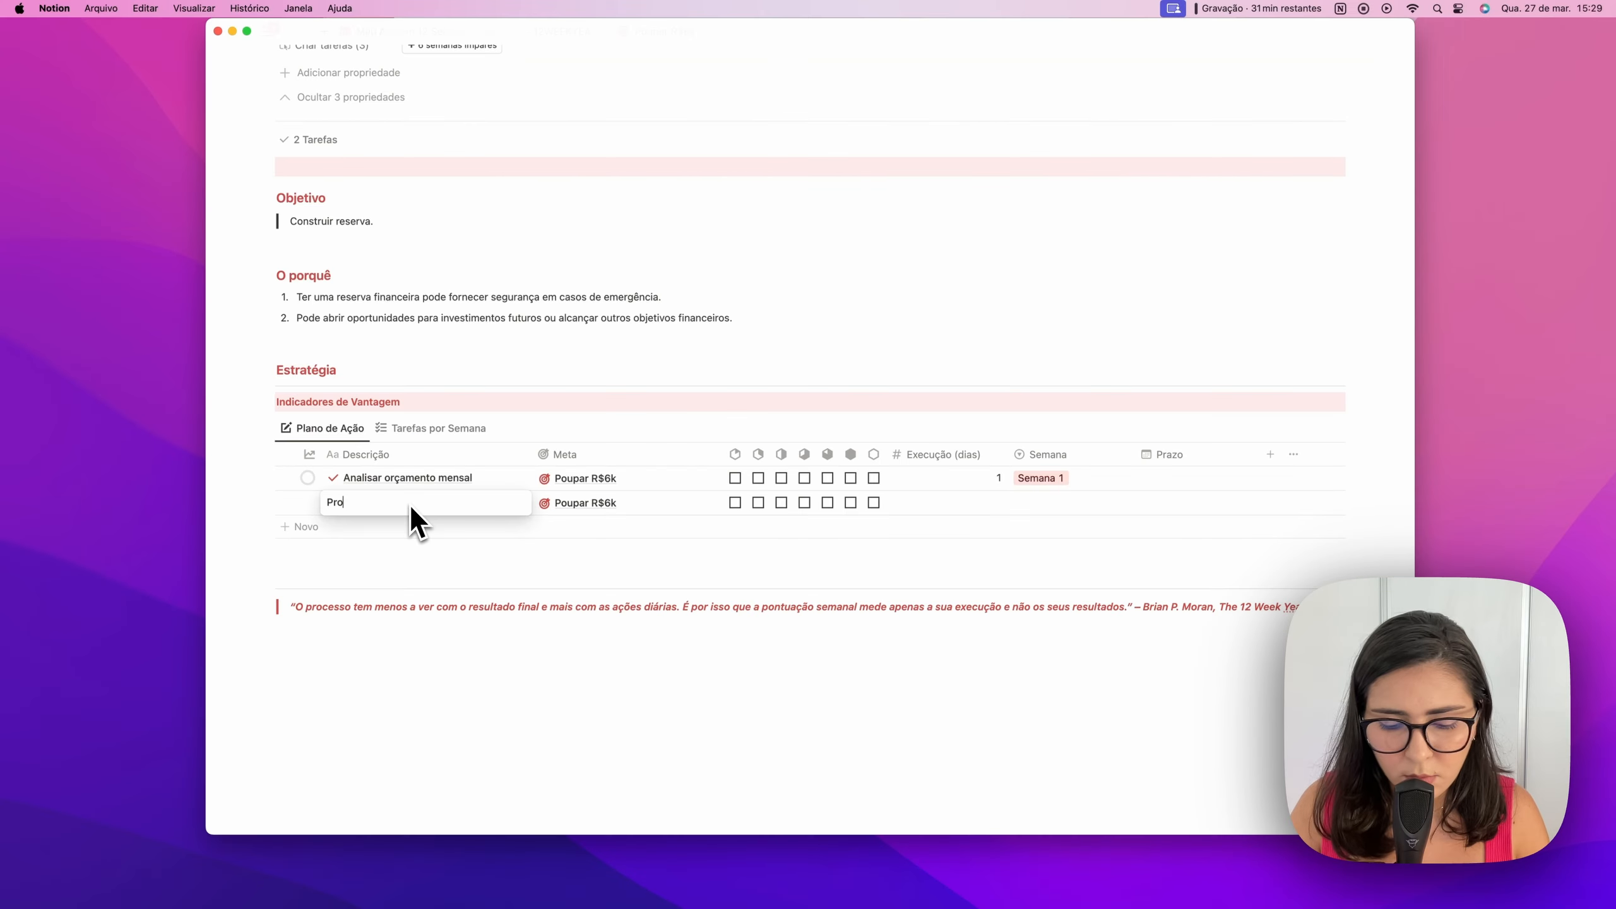
{"action": "type", "text": "curar formas de"}
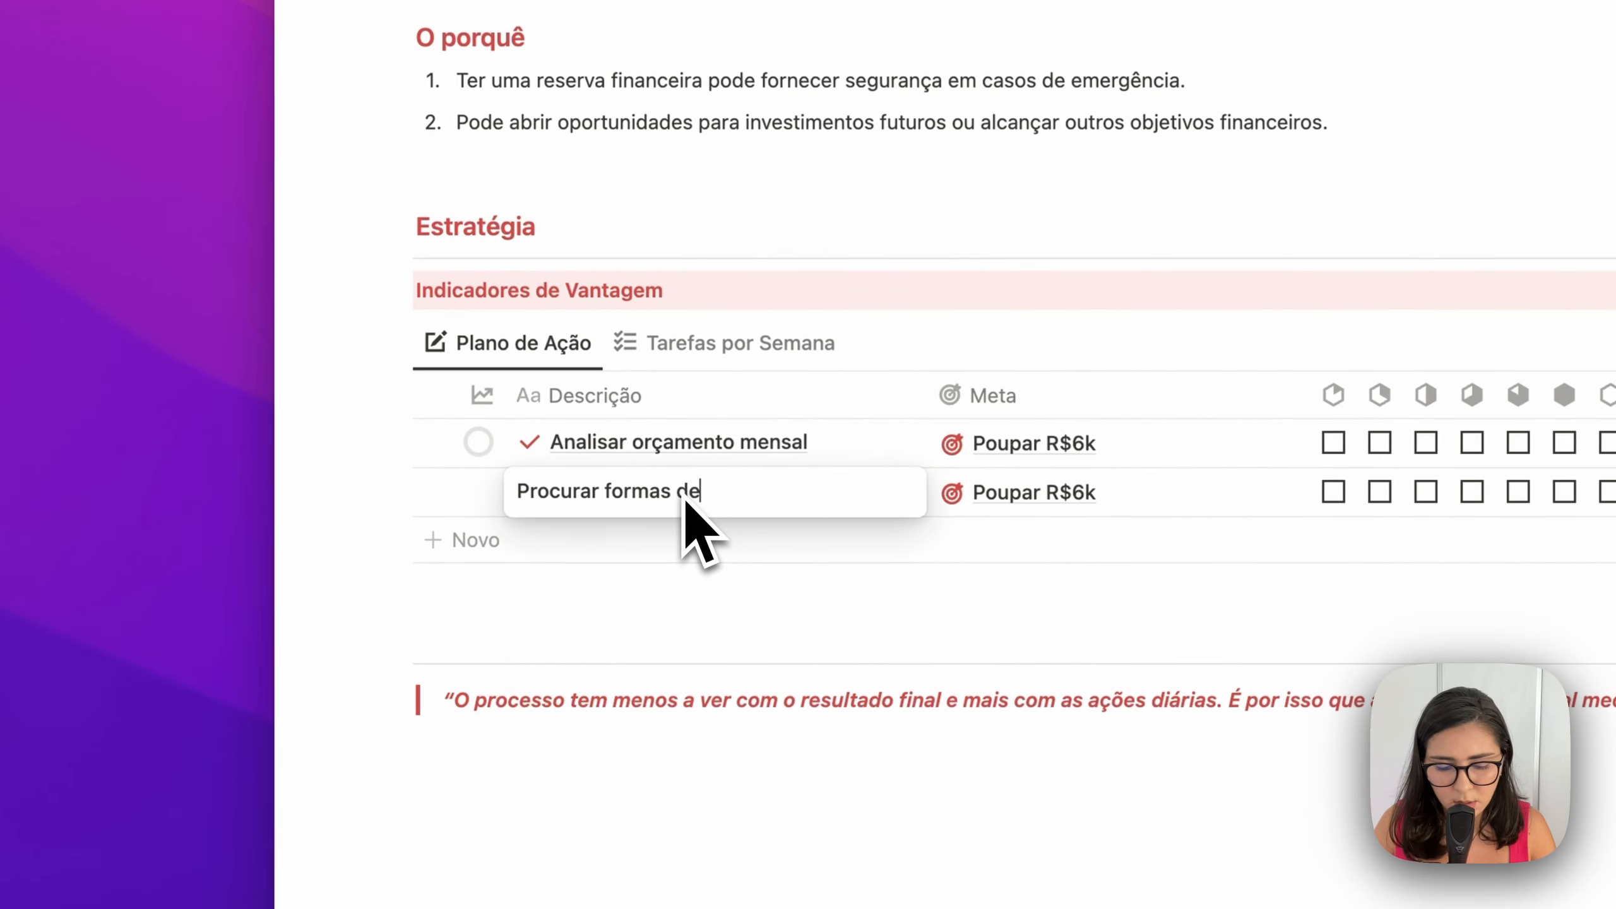
{"action": "type", "text": " aumentar a "}
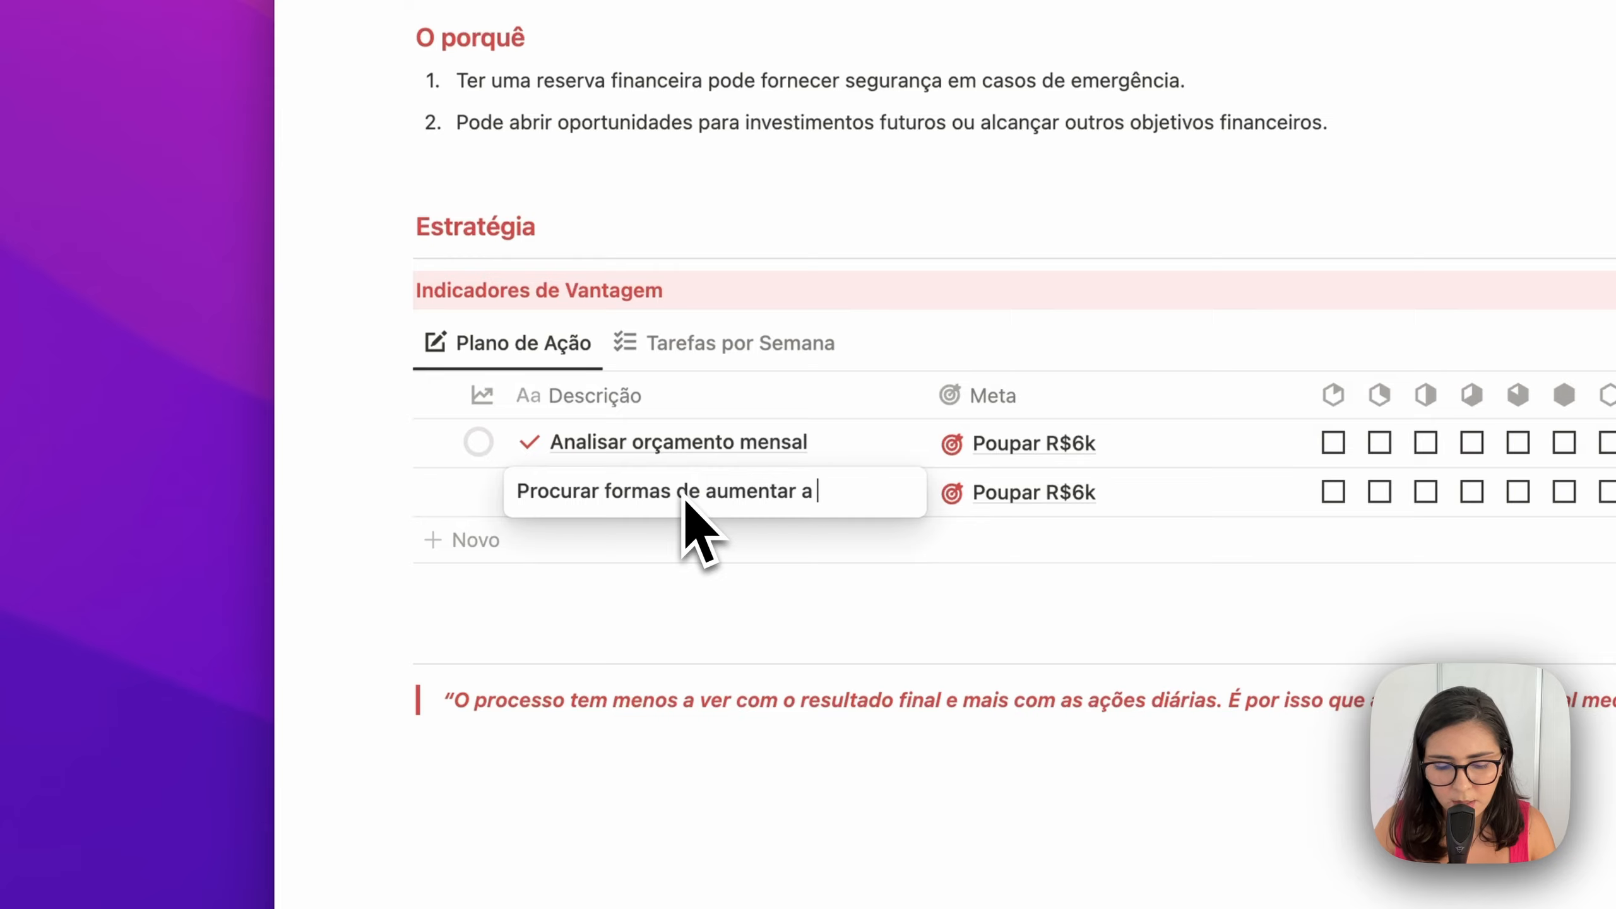
{"action": "type", "text": "renda"}
{"action": "key", "text": "Return"}
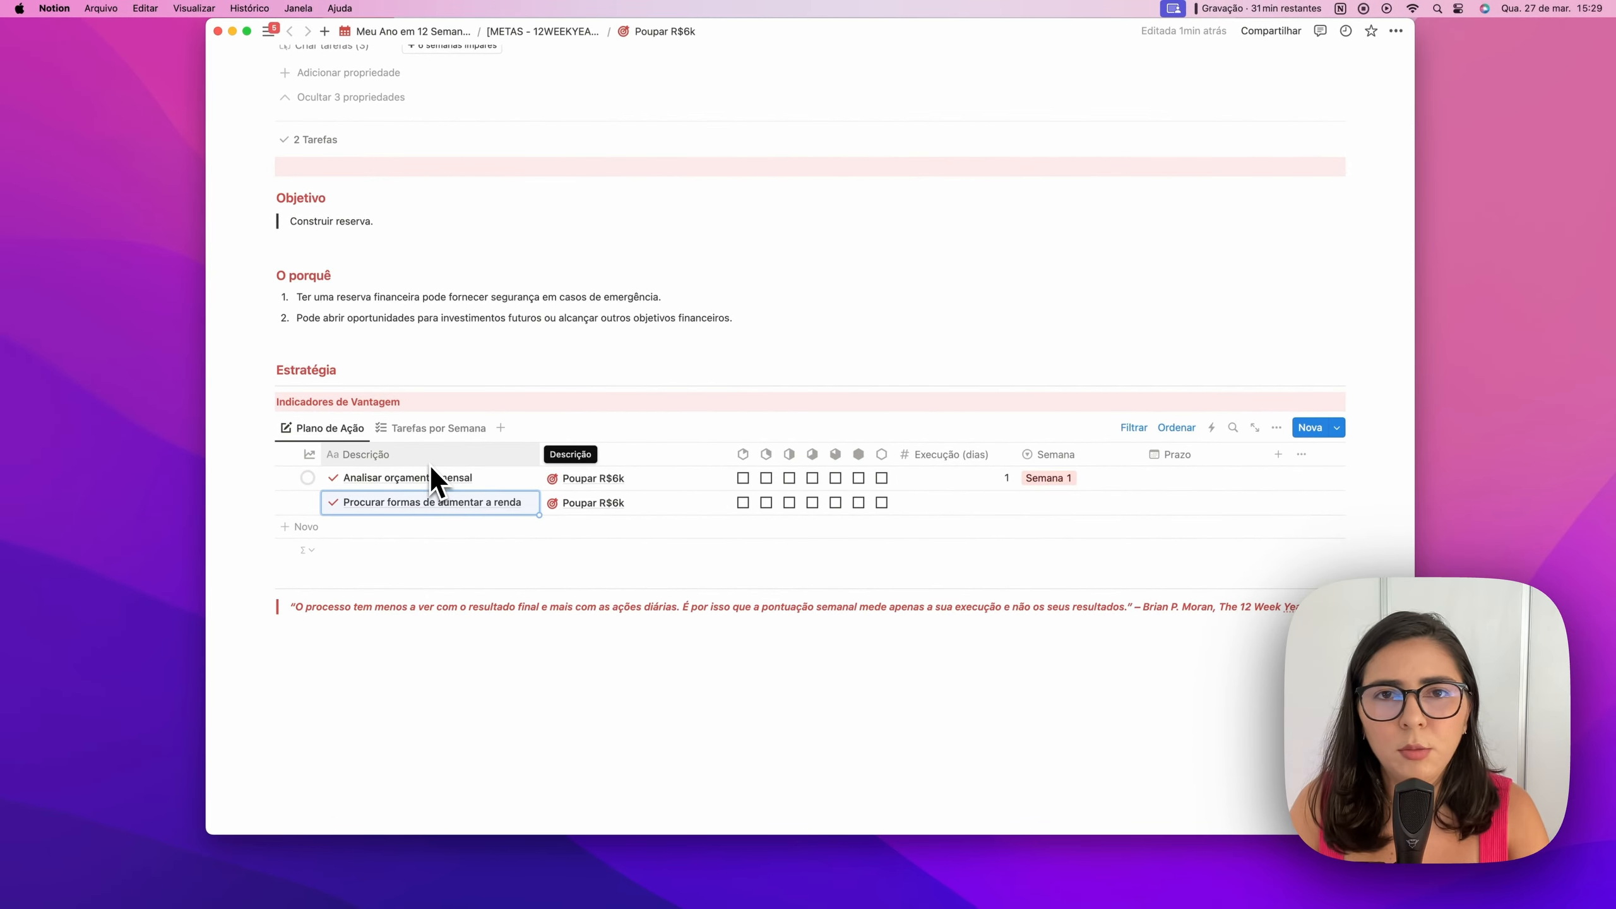
{"action": "scroll", "coordinate": [432, 480], "scroll_direction": "up", "scroll_amount": 5}
{"action": "scroll", "coordinate": [512, 433], "scroll_direction": "down", "scroll_amount": 4}
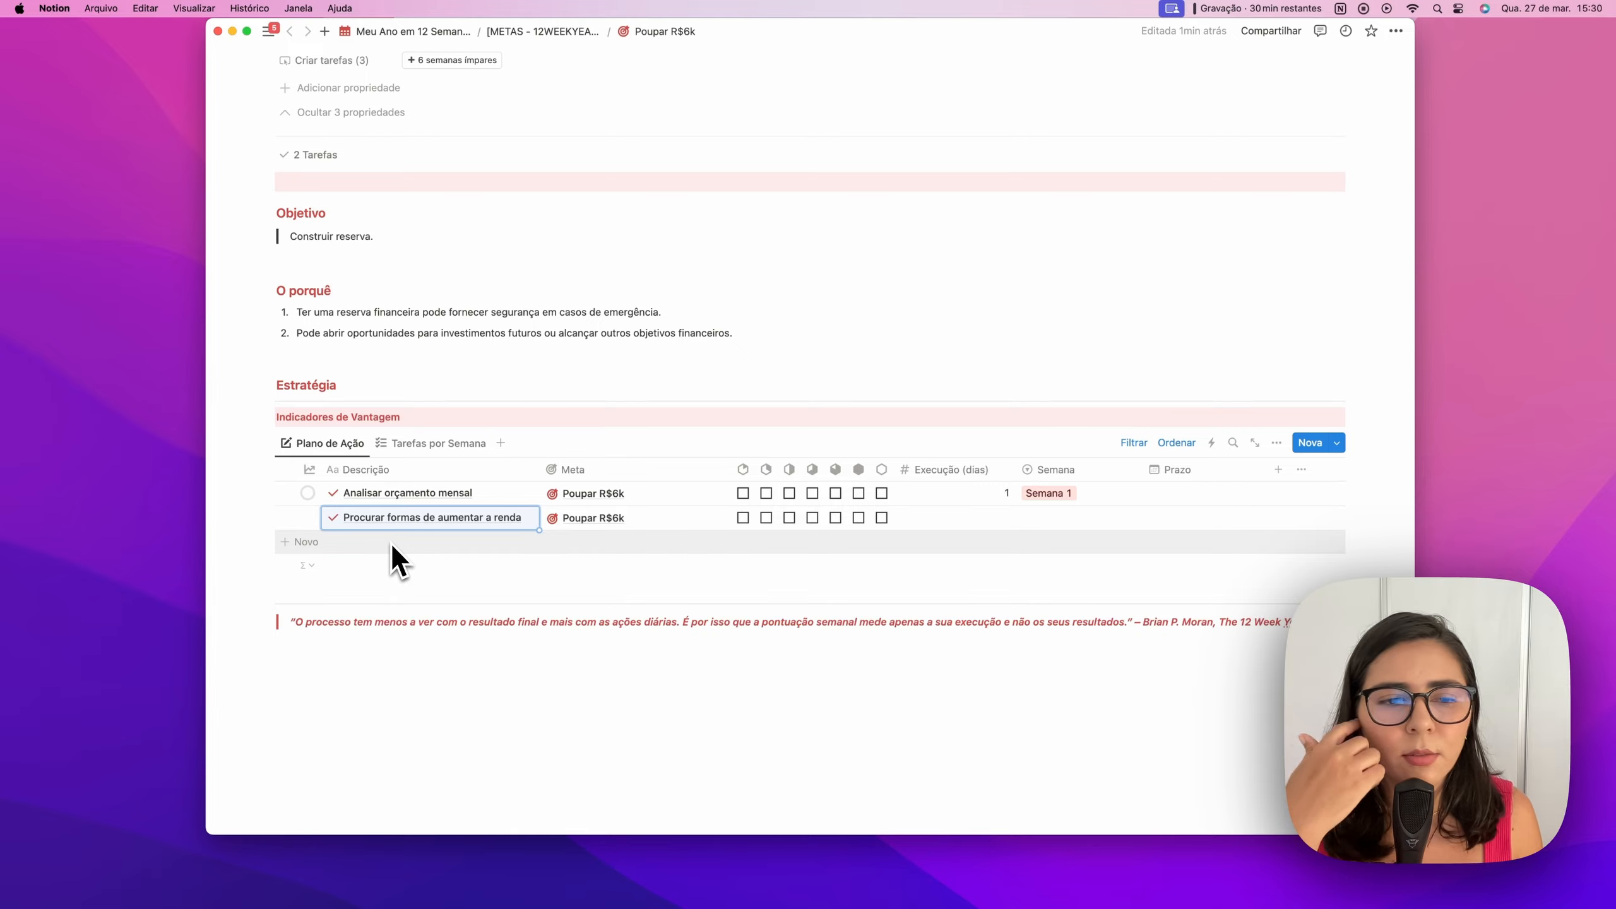
{"action": "scroll", "coordinate": [452, 531], "scroll_direction": "up", "scroll_amount": 6}
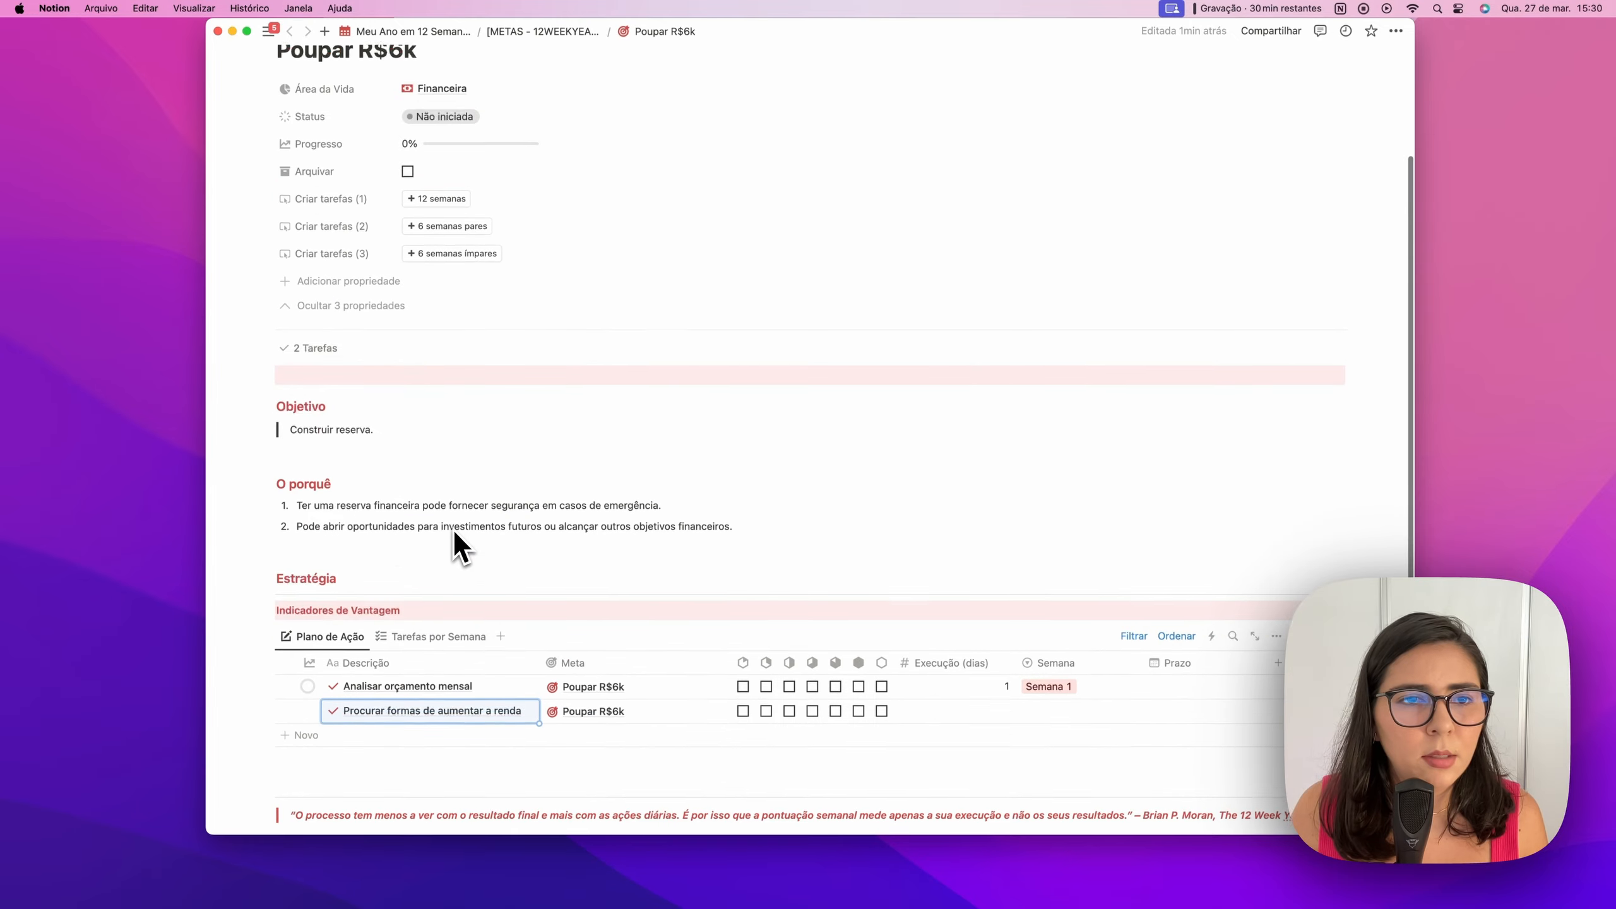
Create six odd-week tasks titled 'Transferir R$1k para uma conta de investimentos'
{"action": "left_click", "coordinate": [469, 267]}
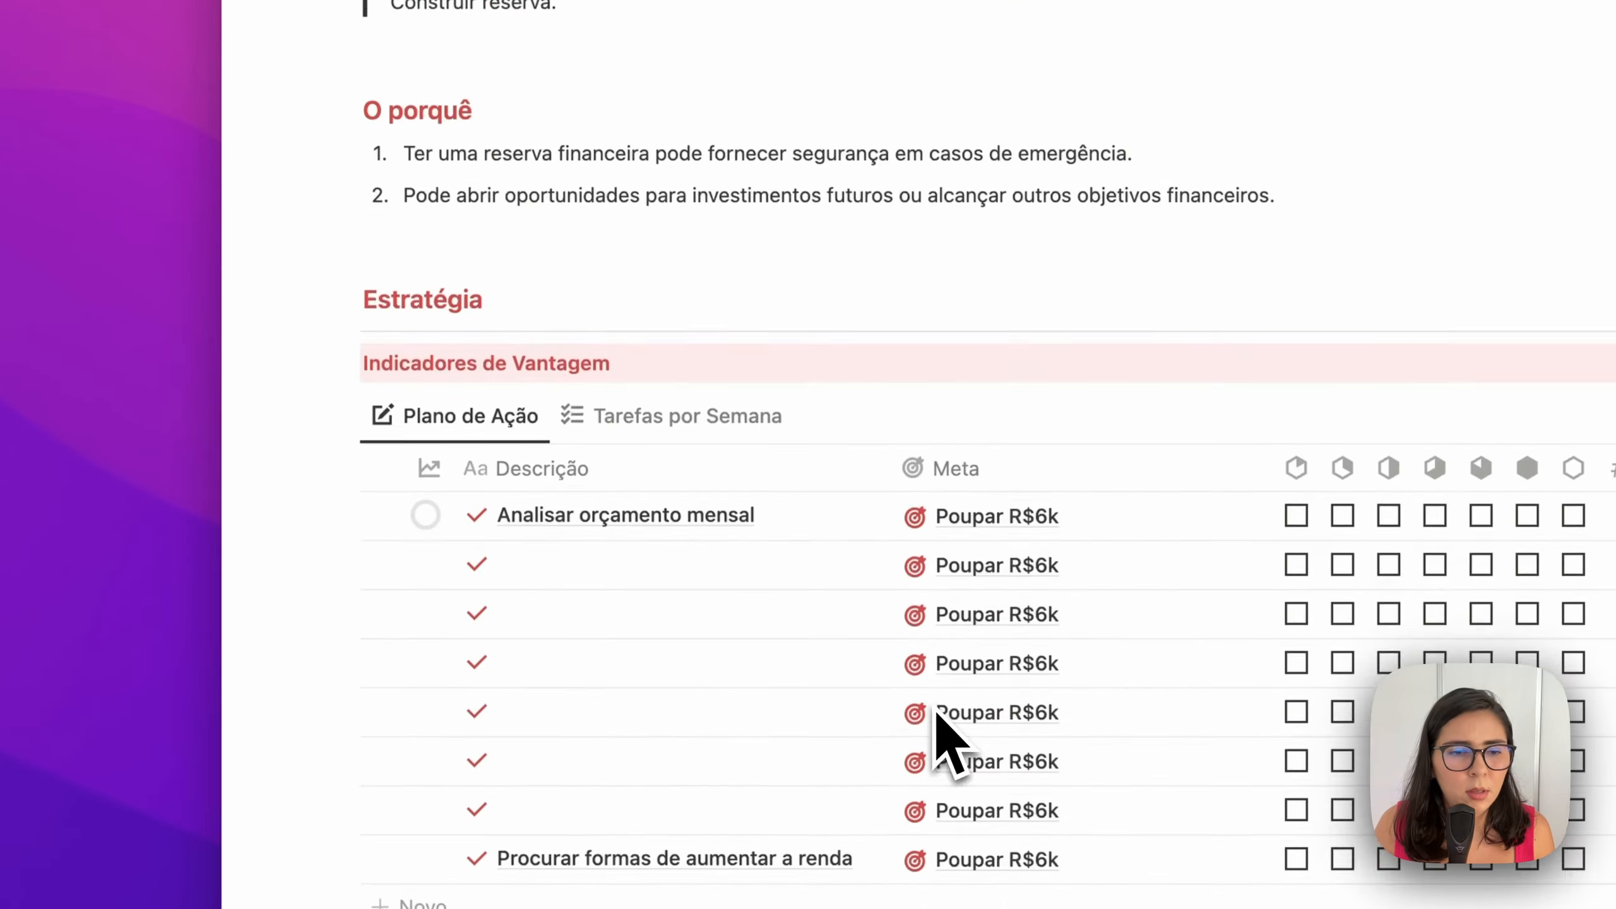
{"action": "left_click", "coordinate": [688, 576]}
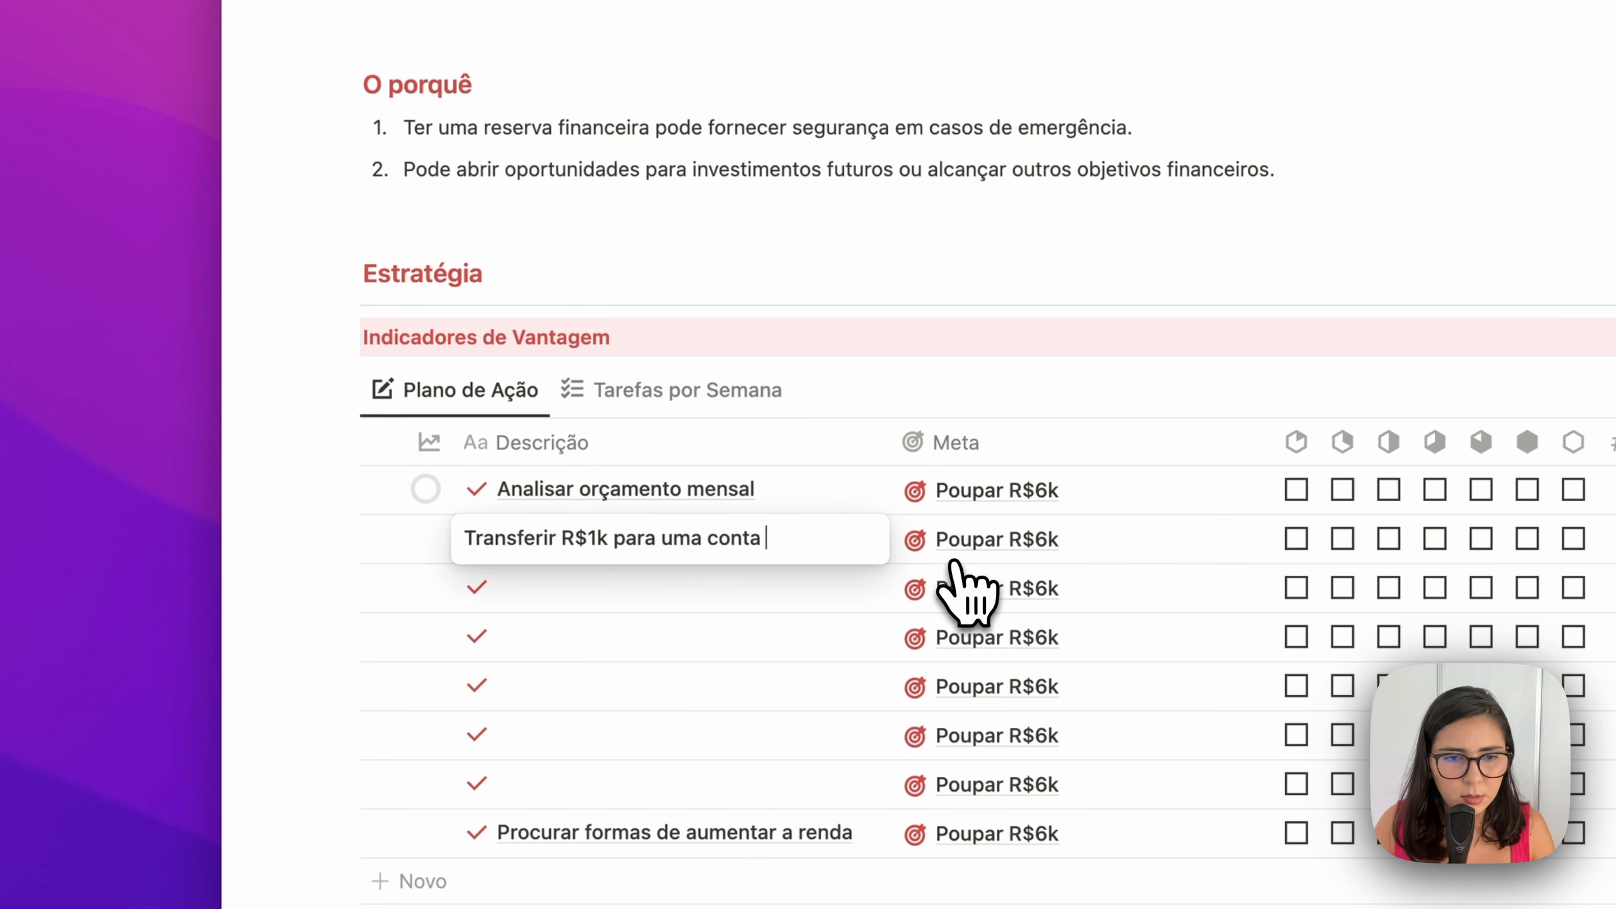
{"action": "type", "text": "investimentos"}
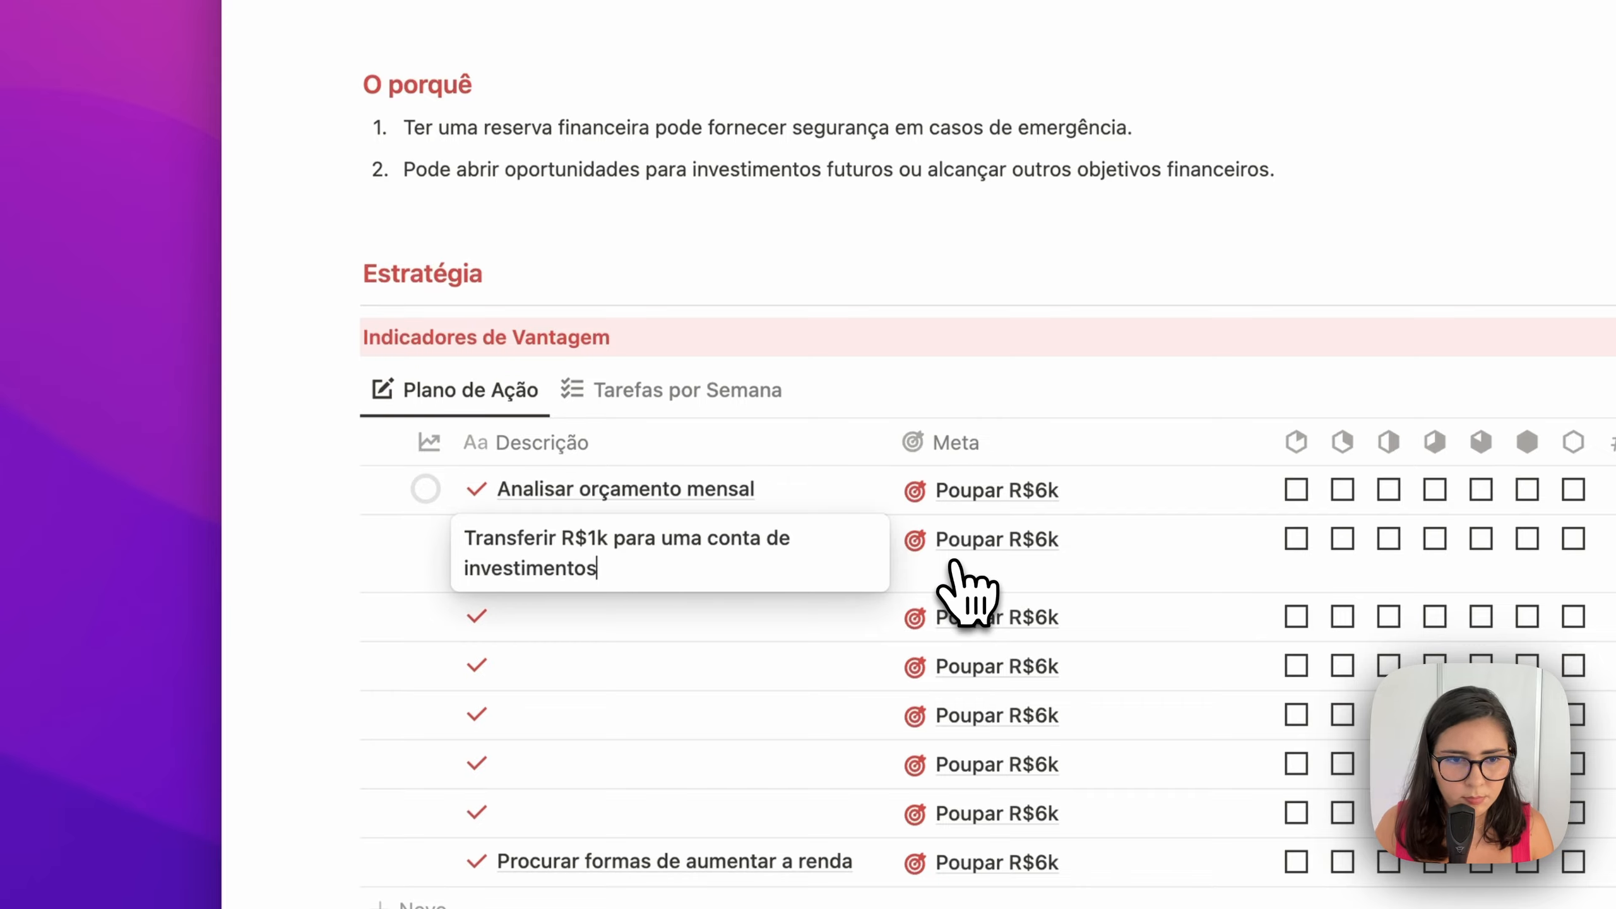
{"action": "key", "text": "Escape"}
{"action": "left_click_drag", "start_coordinate": [889, 593], "coordinate": [867, 816]}
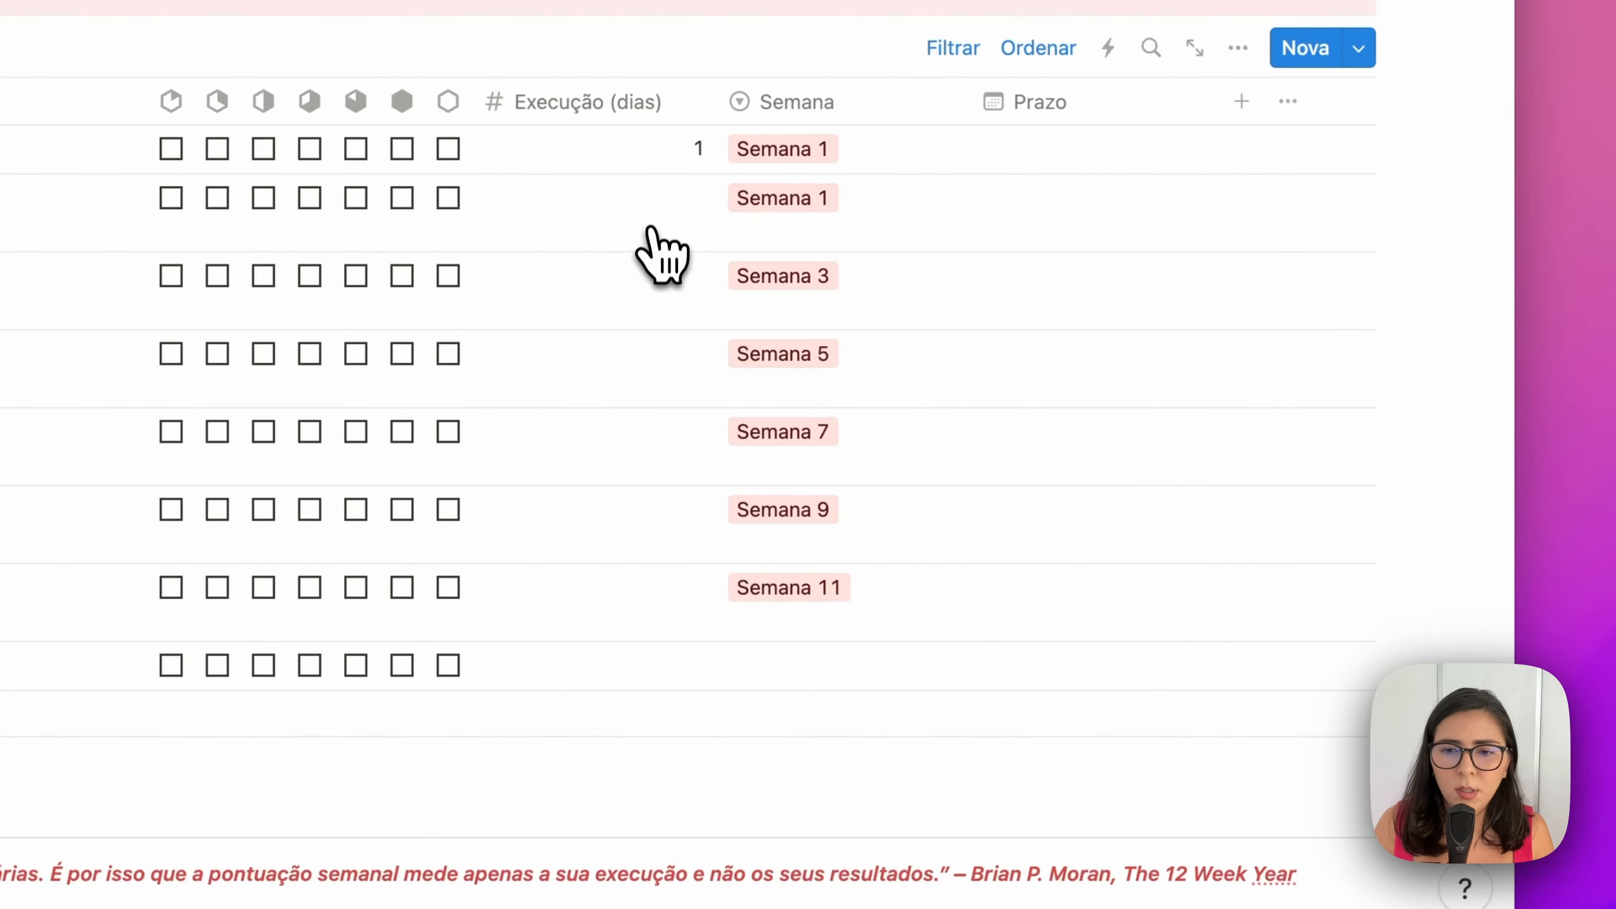
Give all six transfer tasks 1 execution day
{"action": "left_click", "coordinate": [650, 229]}
{"action": "type", "text": "1"}
{"action": "key", "text": "Escape"}
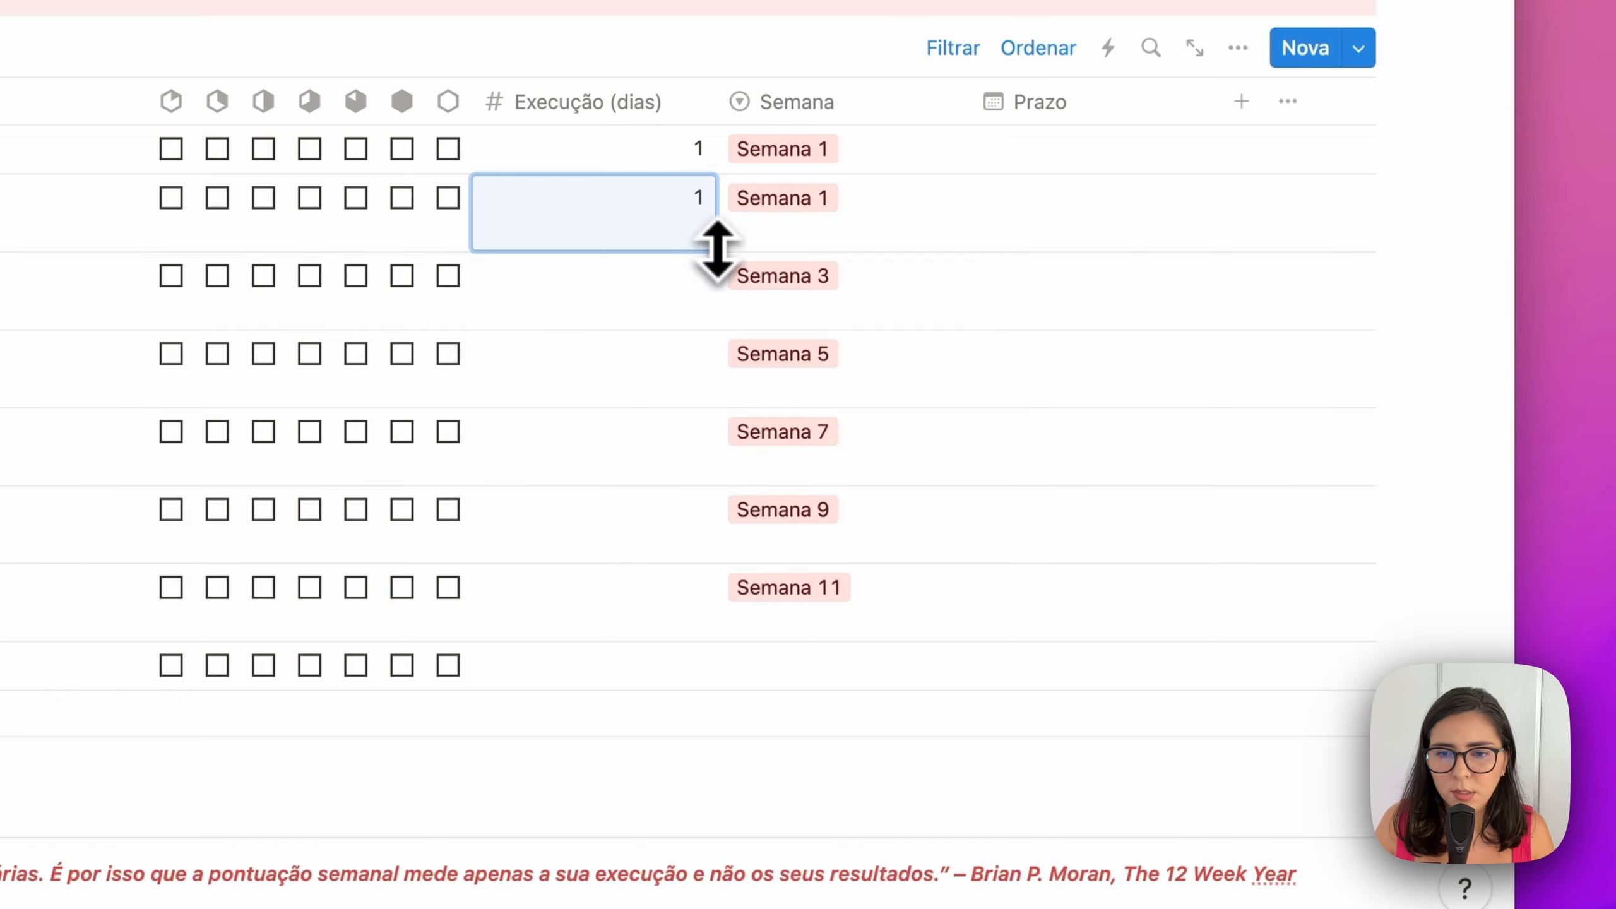
{"action": "left_click_drag", "start_coordinate": [716, 250], "coordinate": [682, 653]}
{"action": "left_click", "coordinate": [821, 678]}
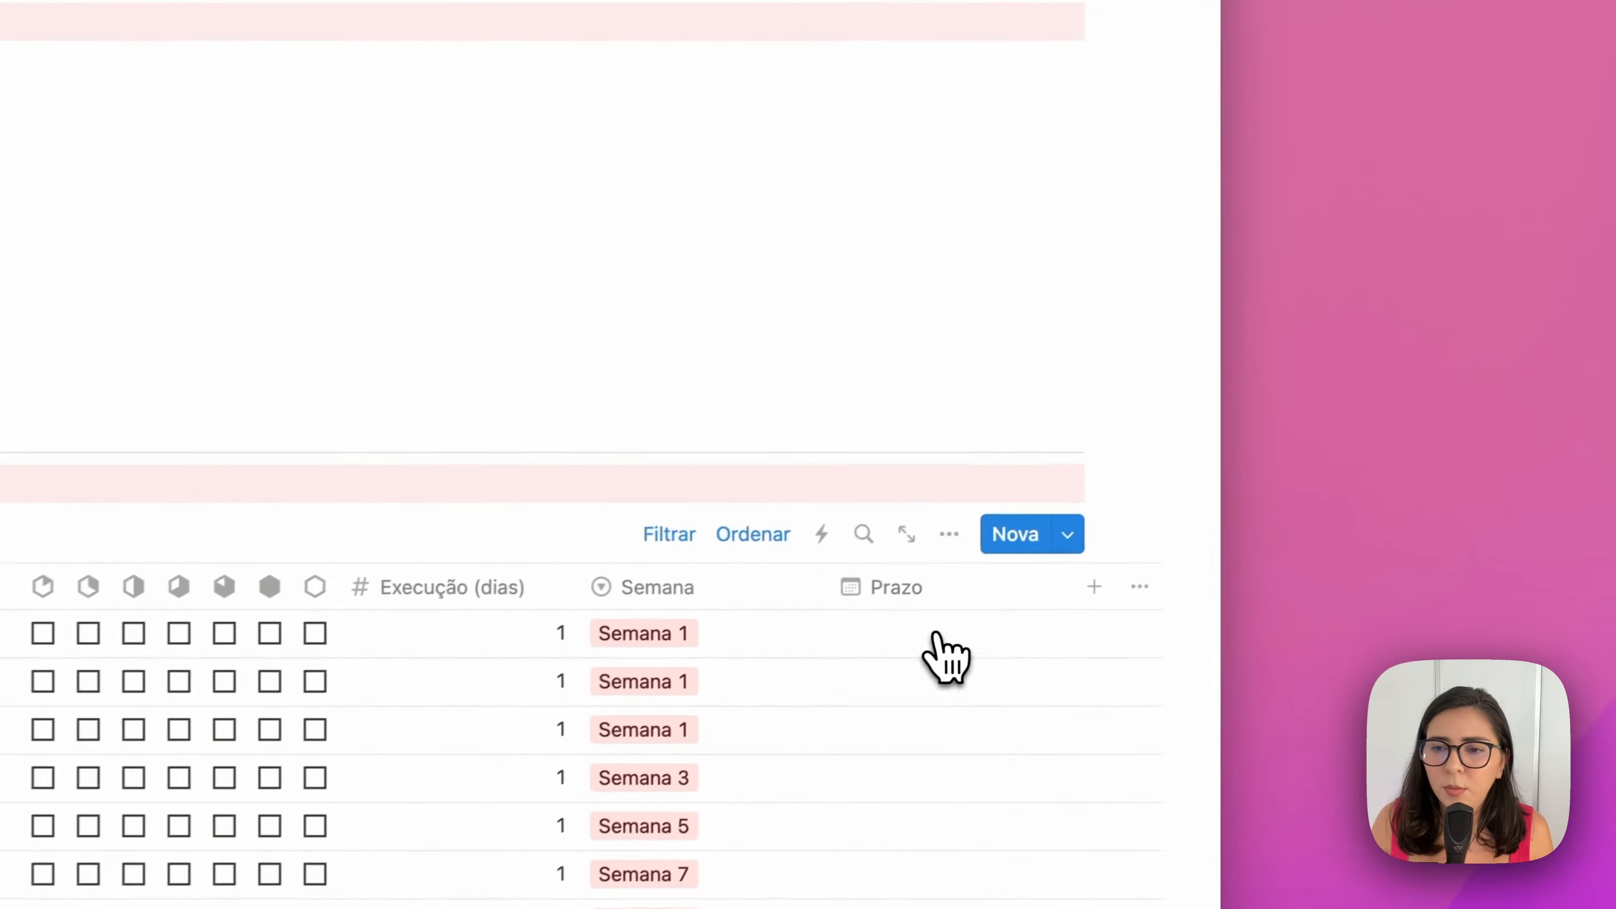
Reassign the first 'Transferir R$1k' task to Semana 2, leaving its due date empty
{"action": "left_click", "coordinate": [1266, 440]}
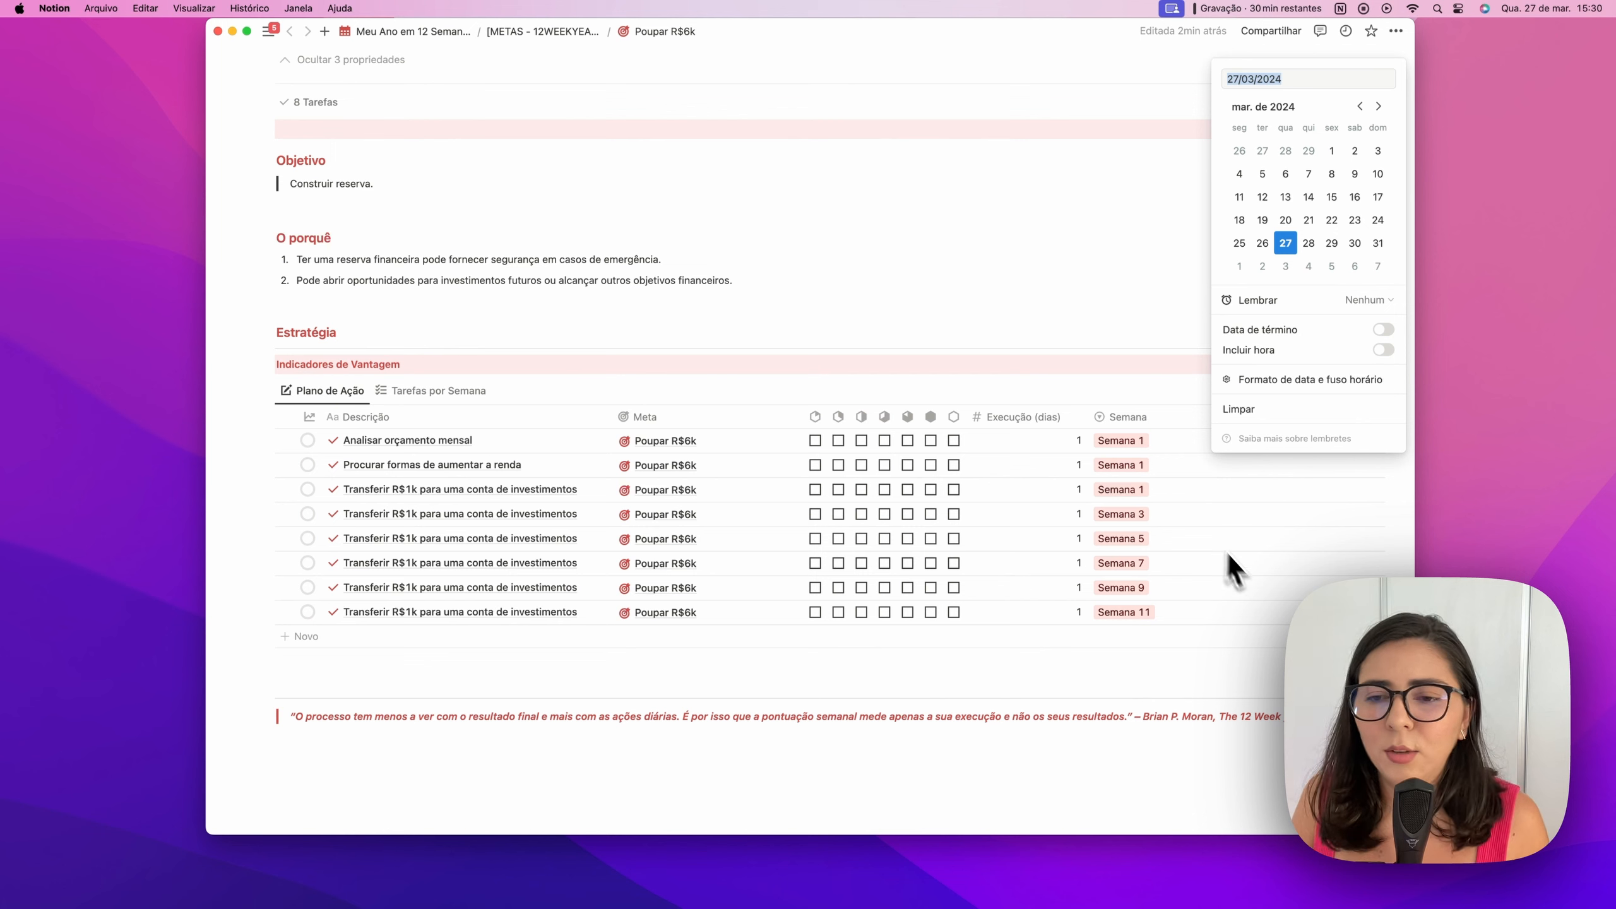
{"action": "key", "text": "Escape"}
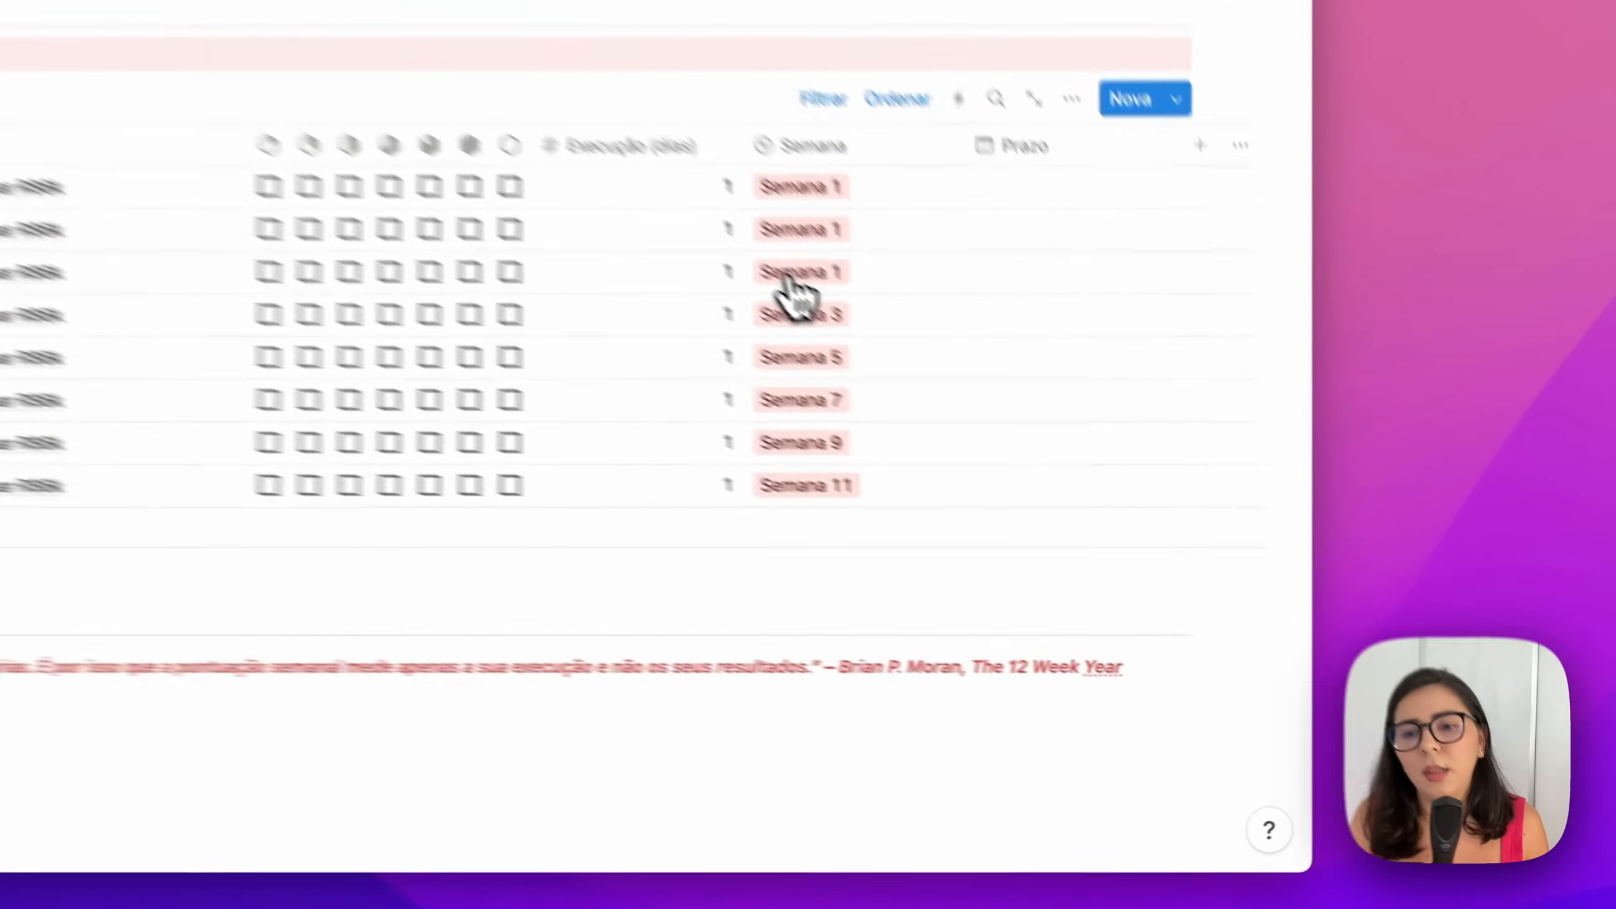
{"action": "left_click", "coordinate": [1115, 494]}
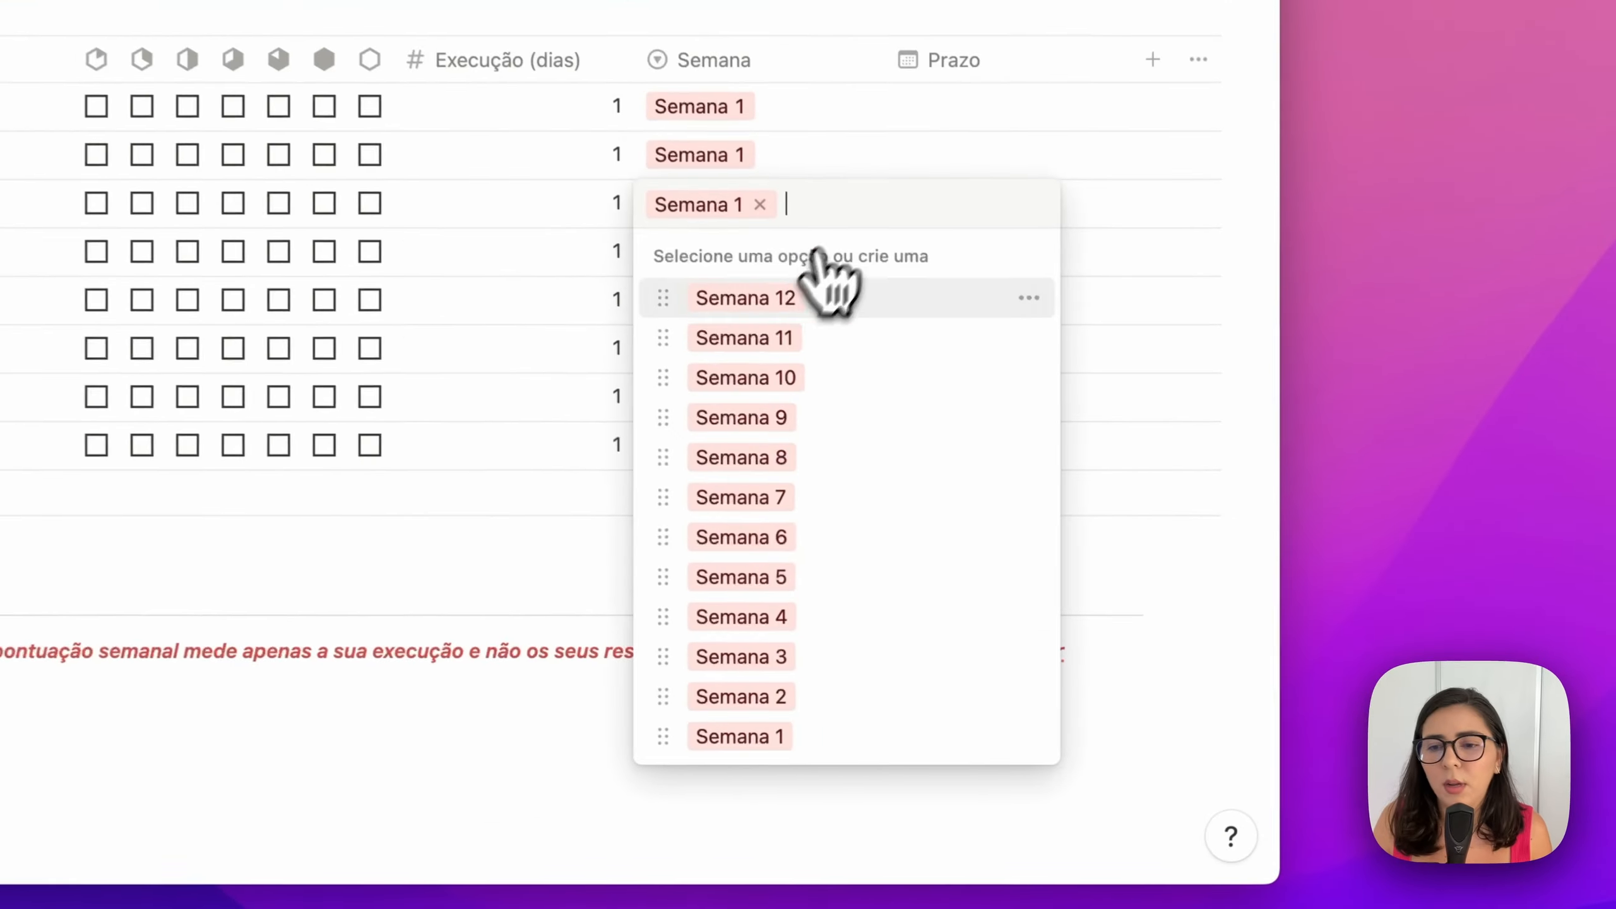
{"action": "left_click", "coordinate": [788, 705]}
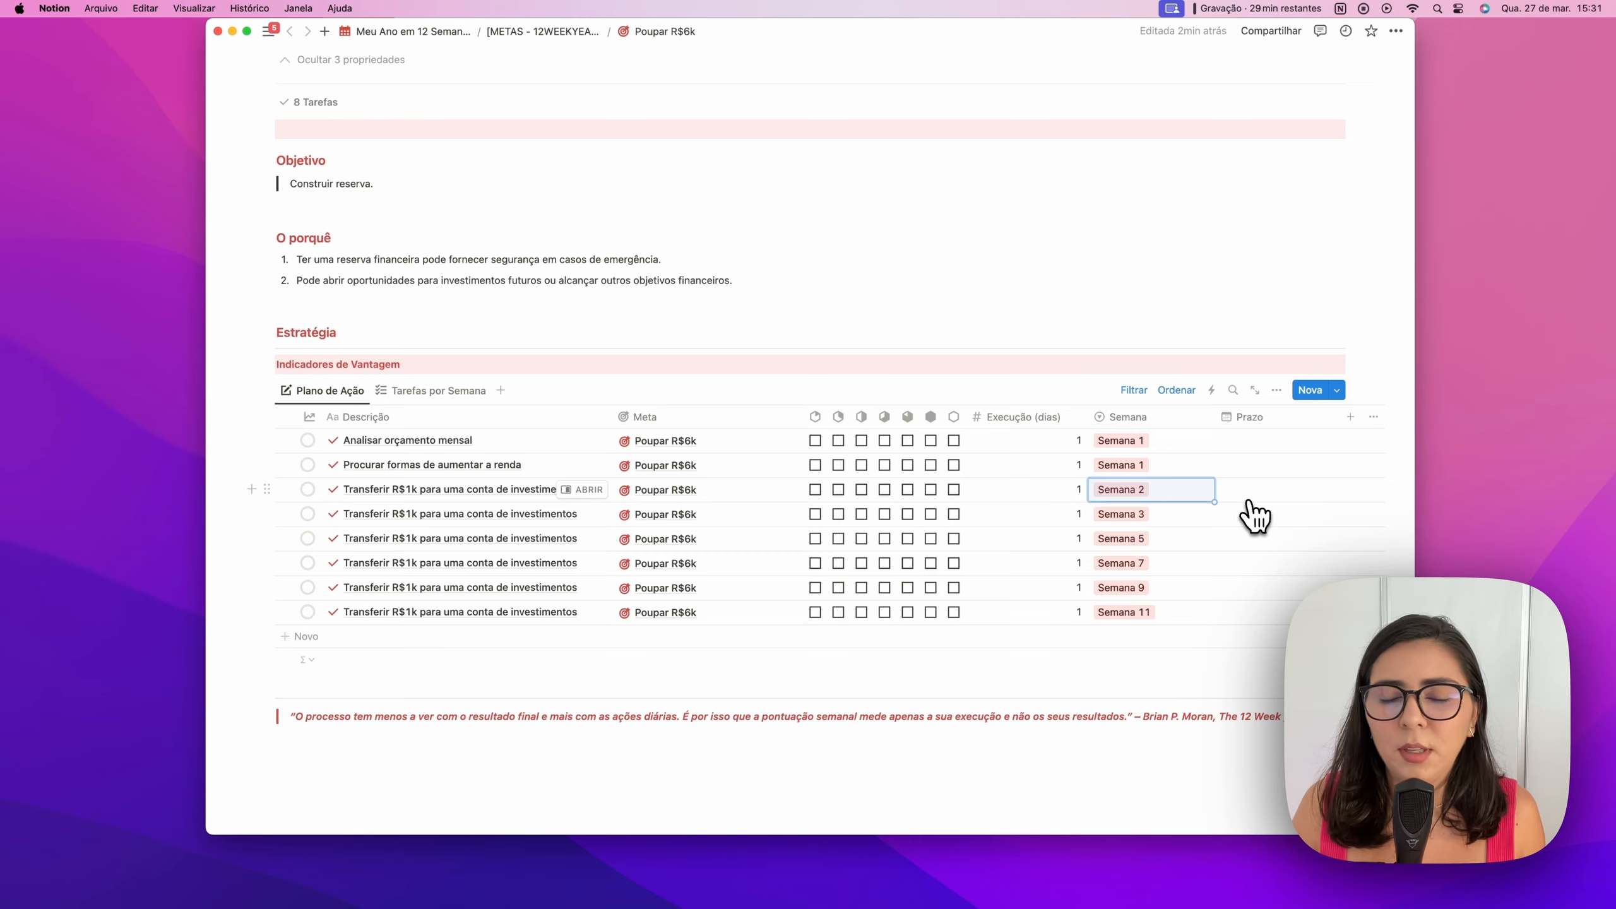
Hide the task-creation properties and set the Poupar R$6k status to Em andamento
{"action": "scroll", "coordinate": [662, 375], "scroll_direction": "up", "scroll_amount": 6}
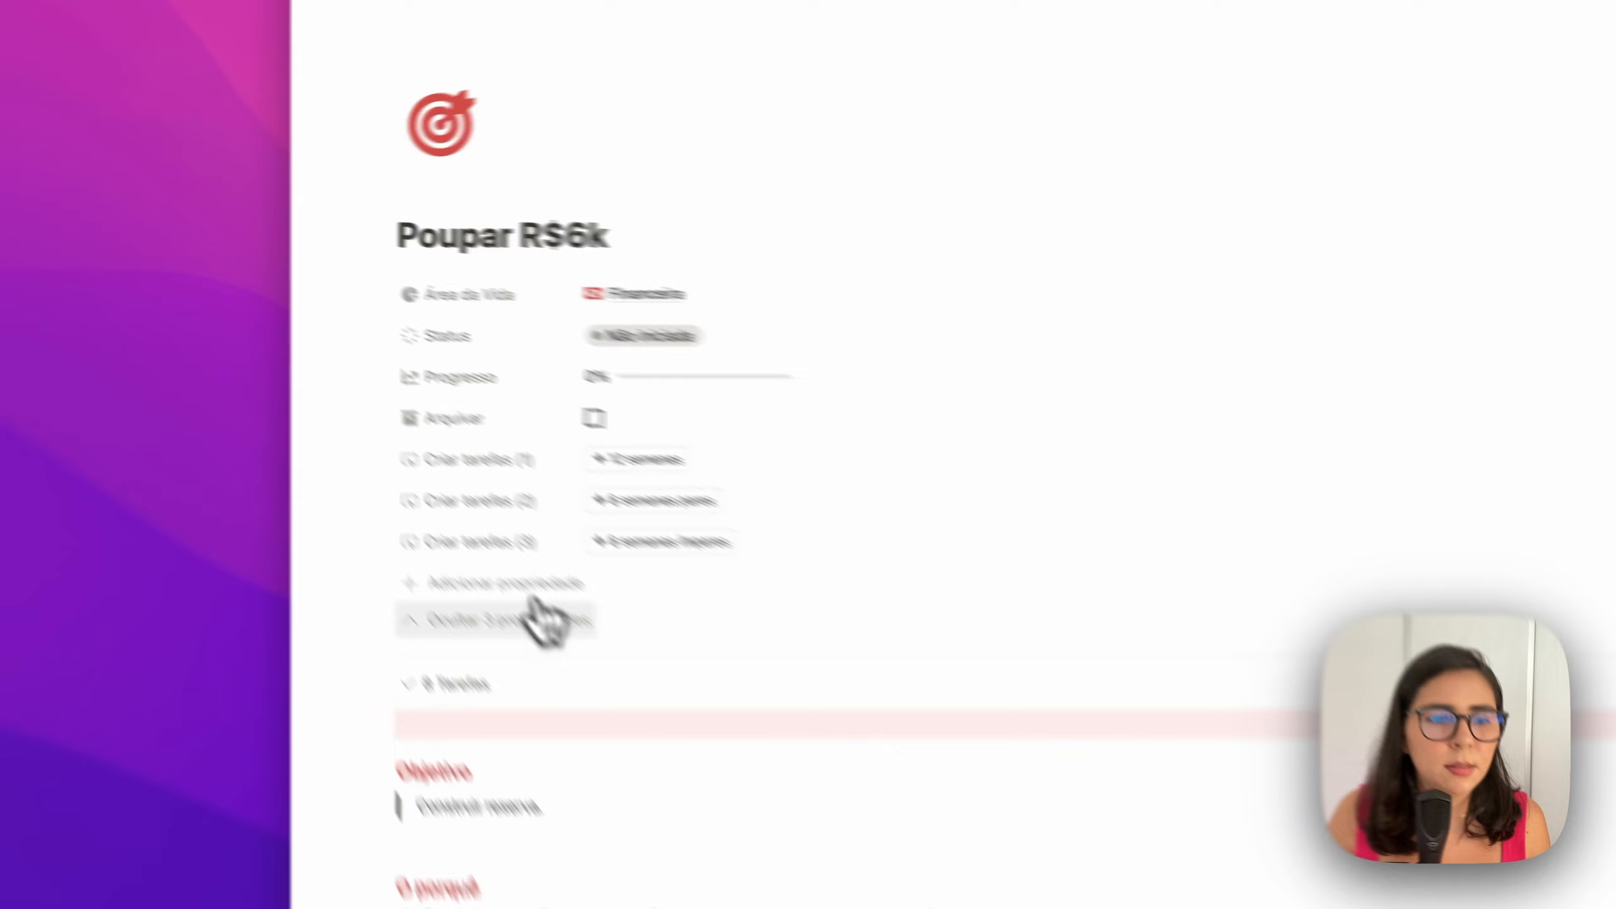
{"action": "left_click", "coordinate": [373, 430]}
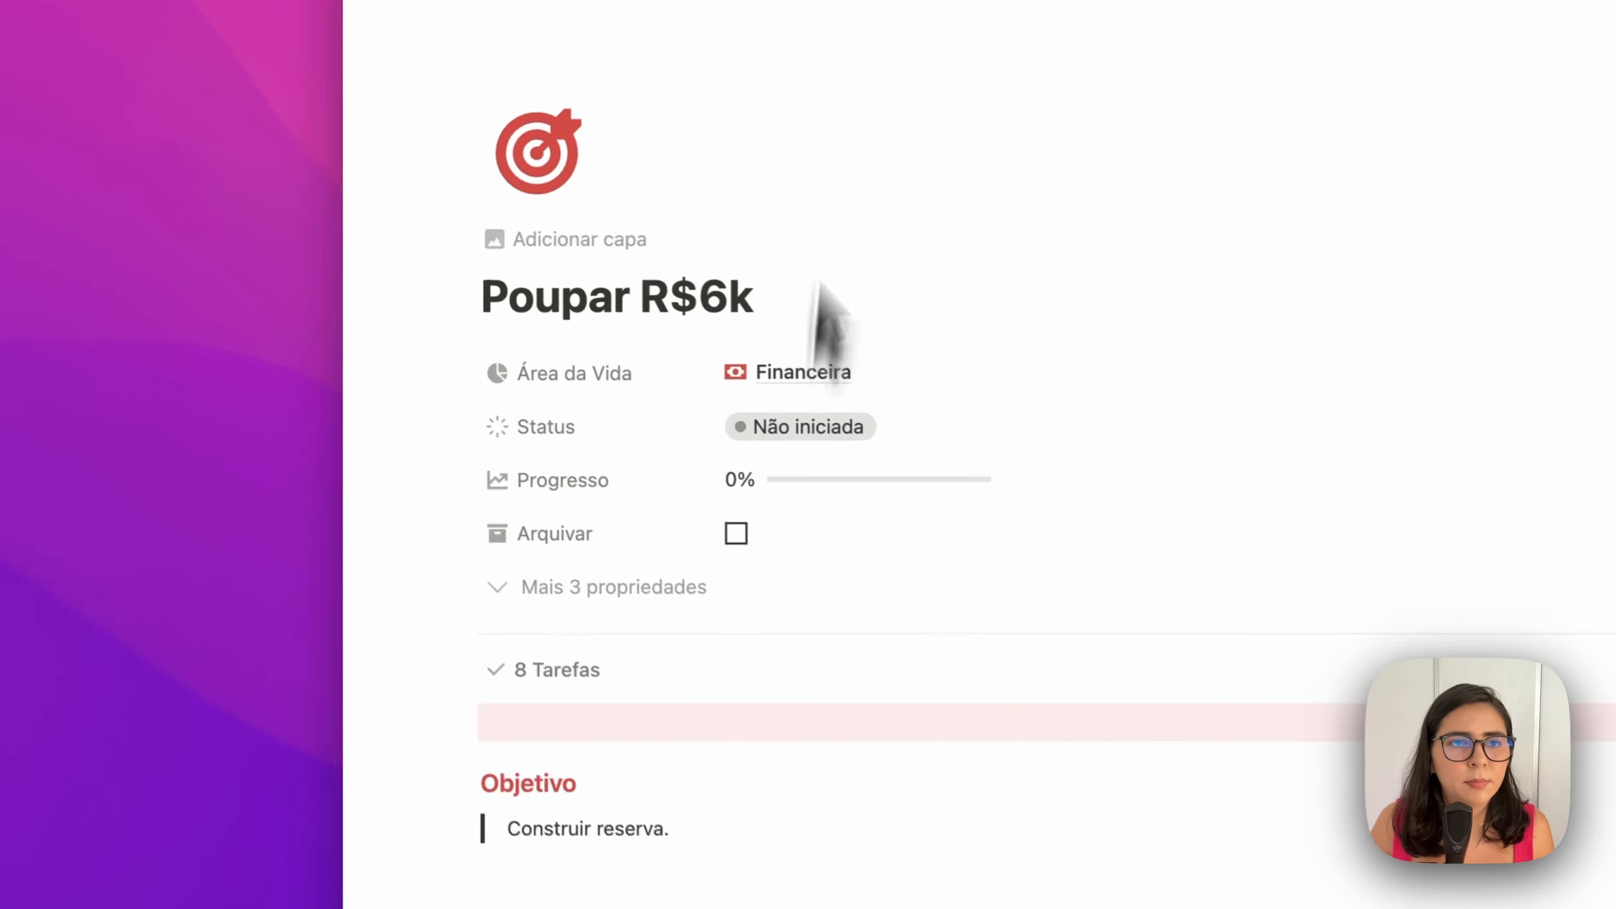
{"action": "left_click", "coordinate": [777, 427]}
{"action": "left_click", "coordinate": [870, 625]}
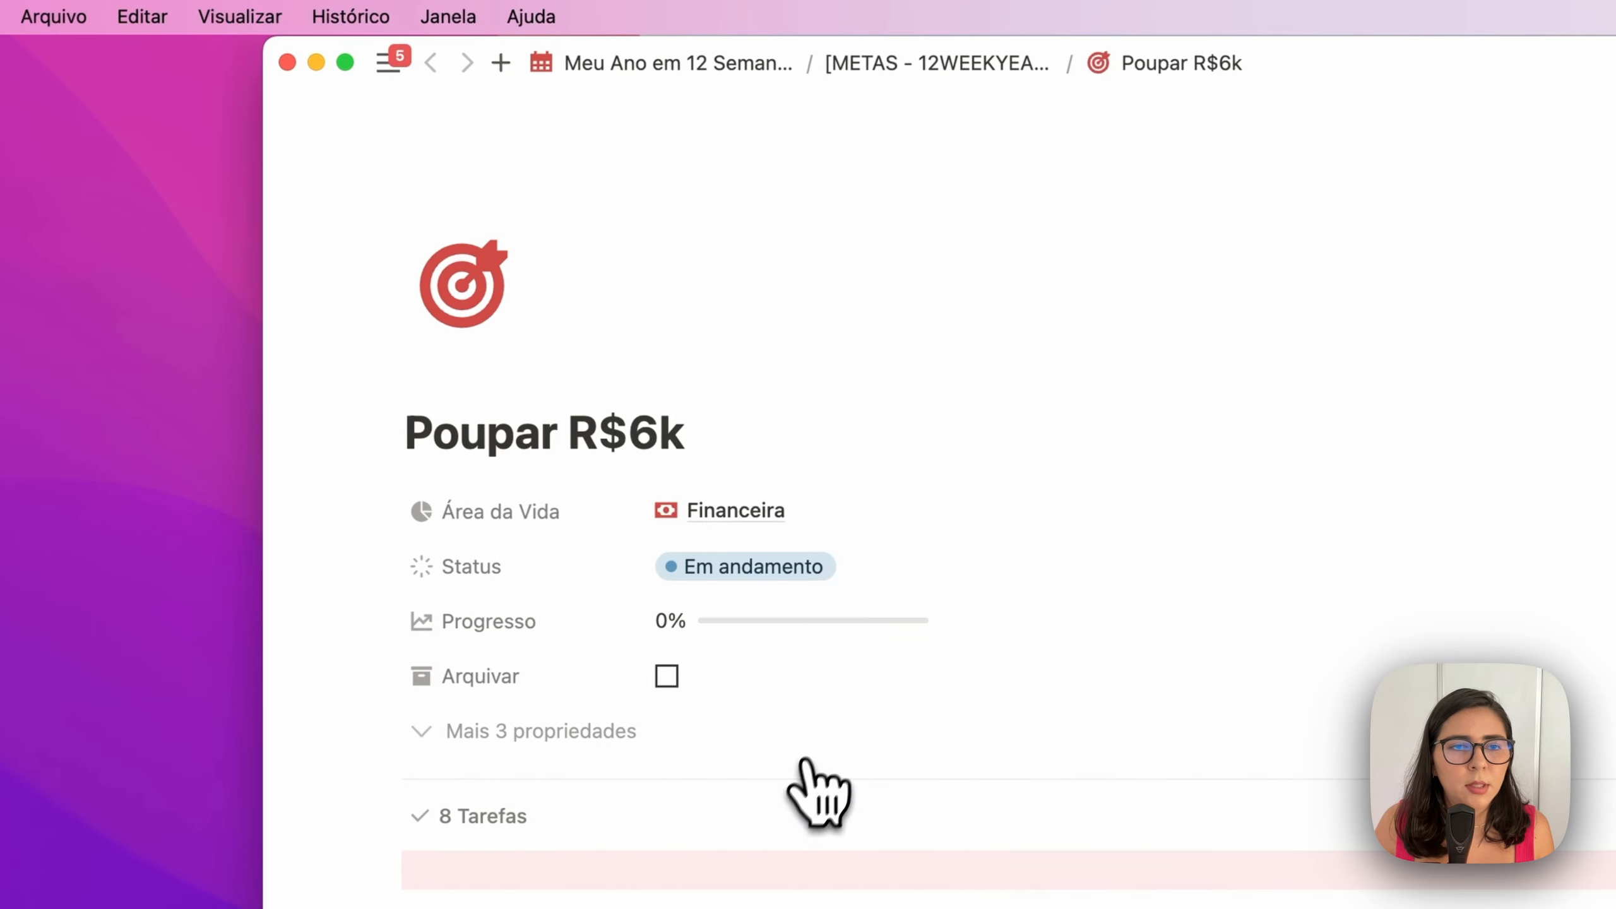
Back on the Meu Ano em 12 Semanas page, add a cover image to the Poupar R$6k goal
{"action": "left_click", "coordinate": [770, 62]}
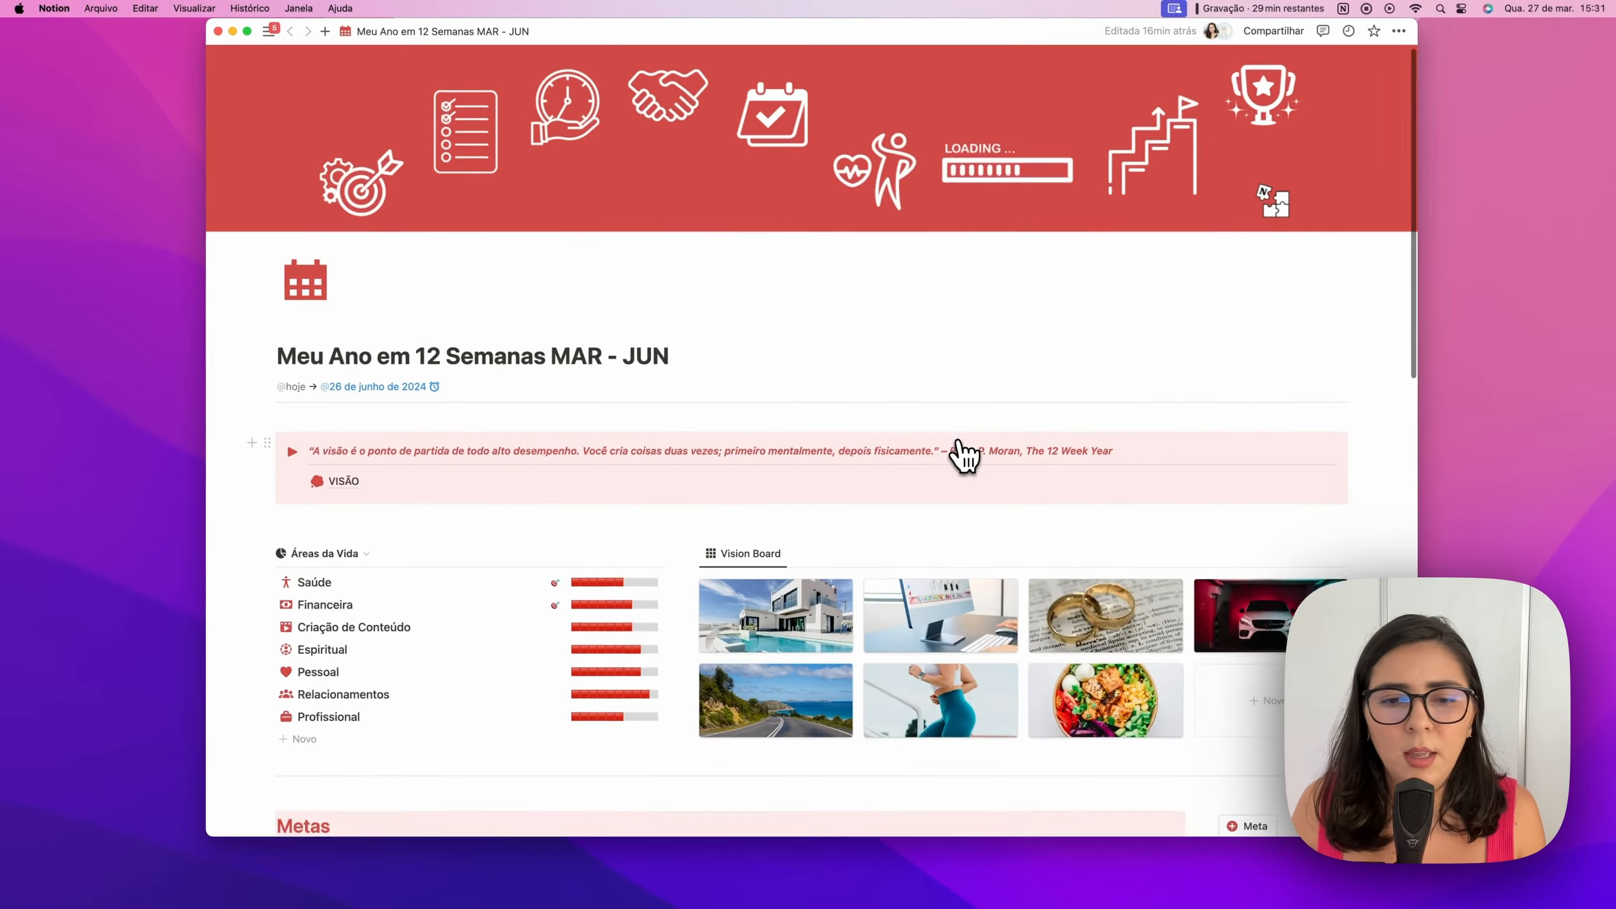
{"action": "scroll", "coordinate": [961, 452], "scroll_direction": "down", "scroll_amount": 10}
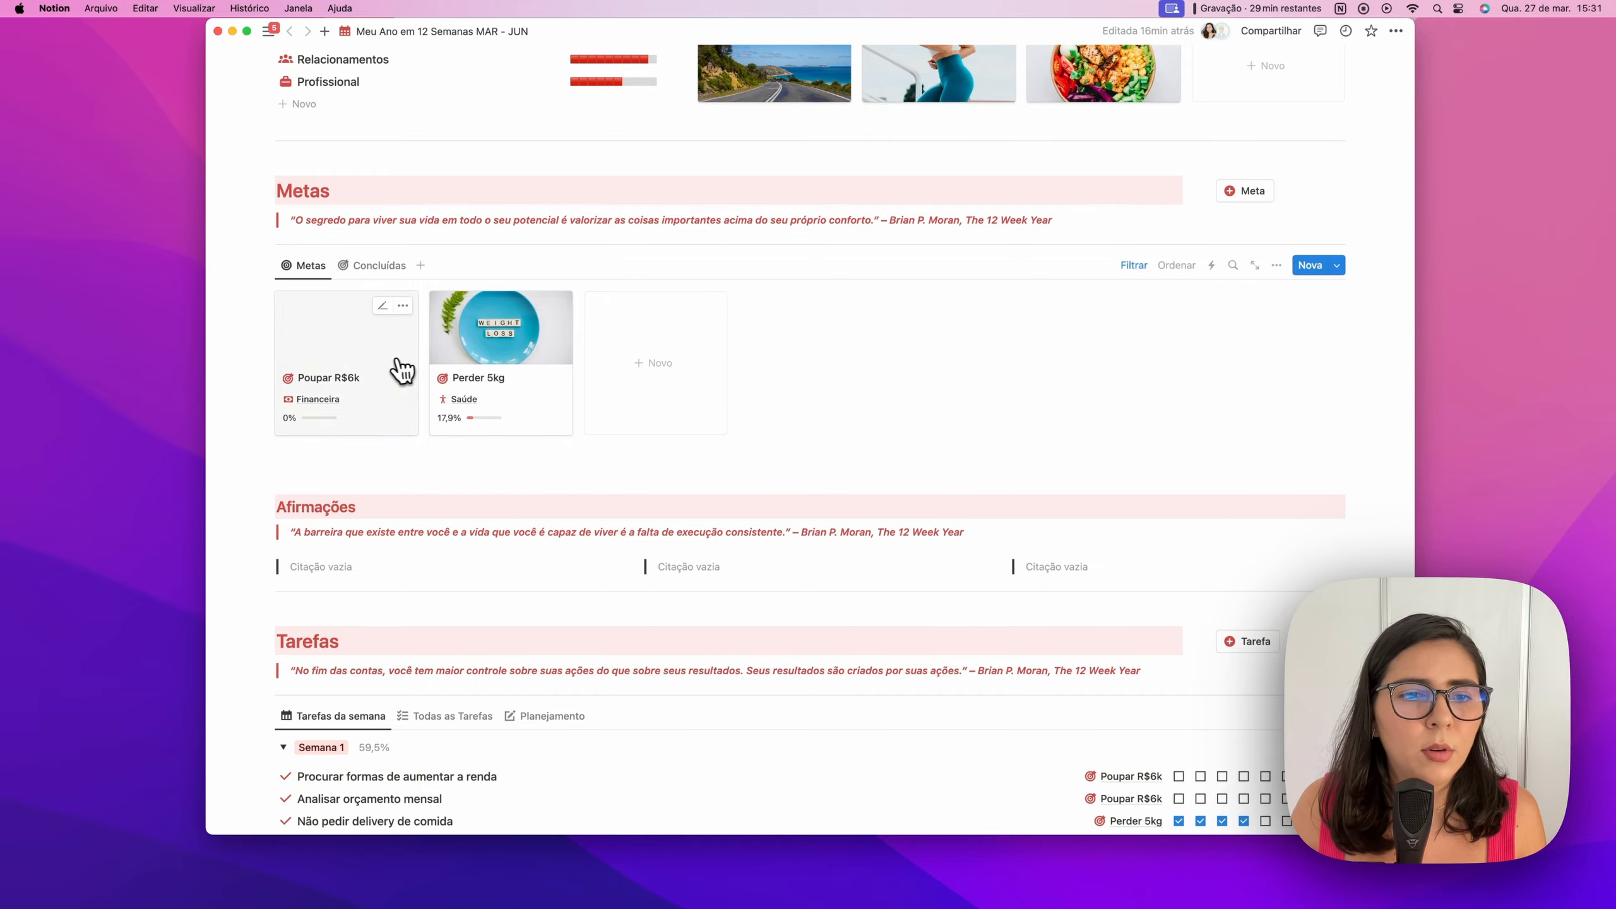
{"action": "left_click", "coordinate": [402, 369]}
{"action": "left_click", "coordinate": [642, 234]}
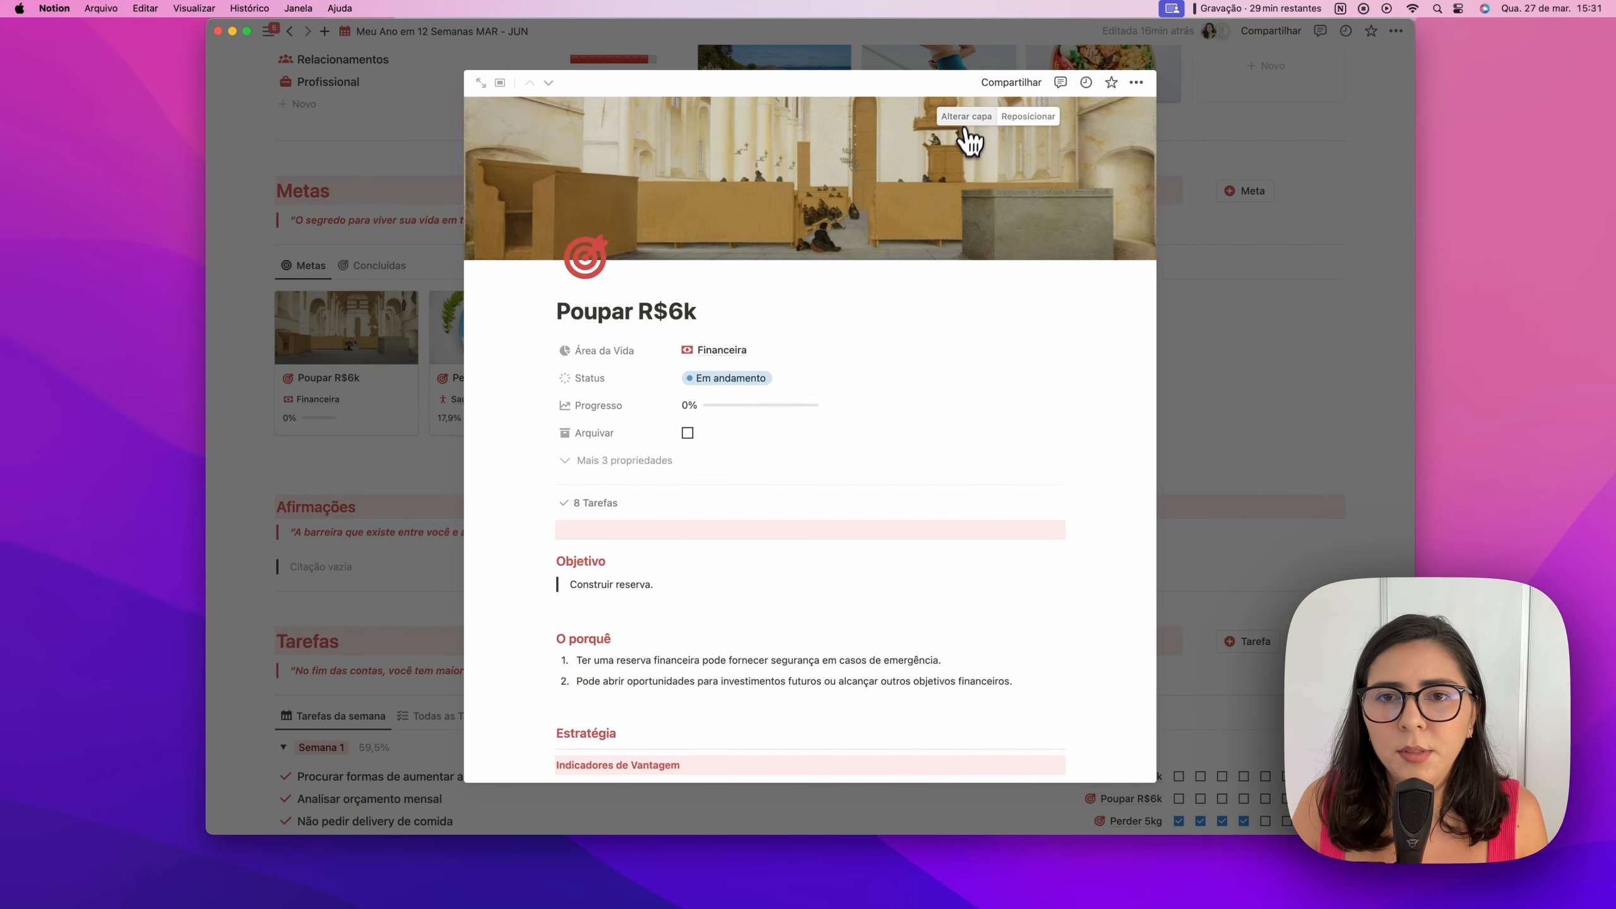
{"action": "left_click", "coordinate": [1293, 408]}
Tick day two of Analisar orçamento mensal, raising progress to 12,5%
{"action": "scroll", "coordinate": [1293, 407], "scroll_direction": "down", "scroll_amount": 4}
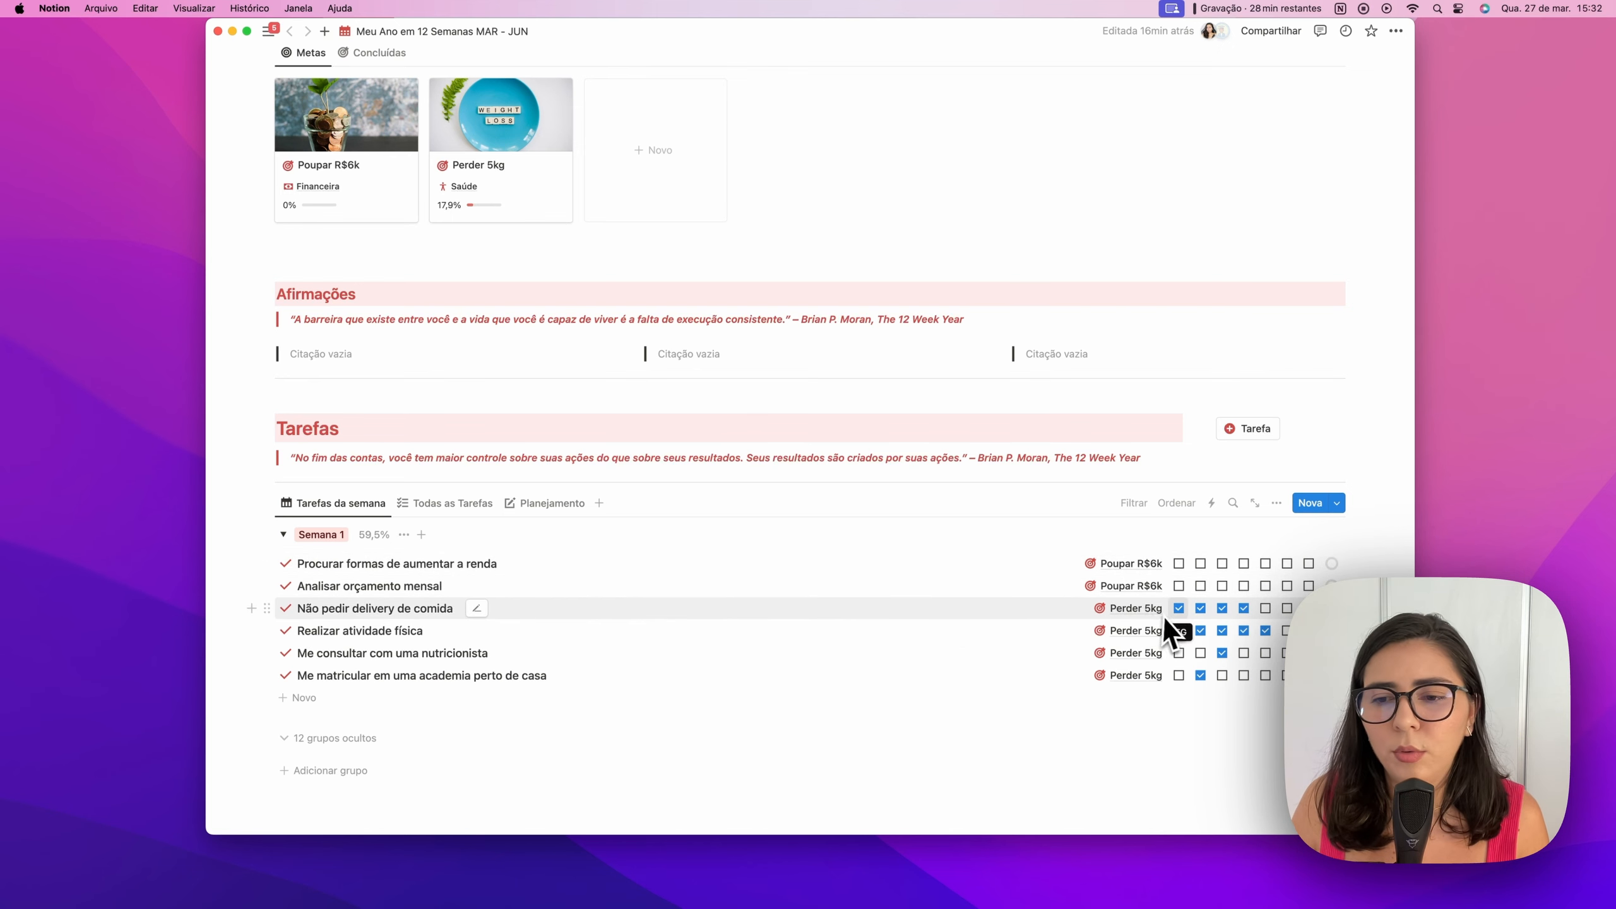
{"action": "left_click", "coordinate": [1200, 586]}
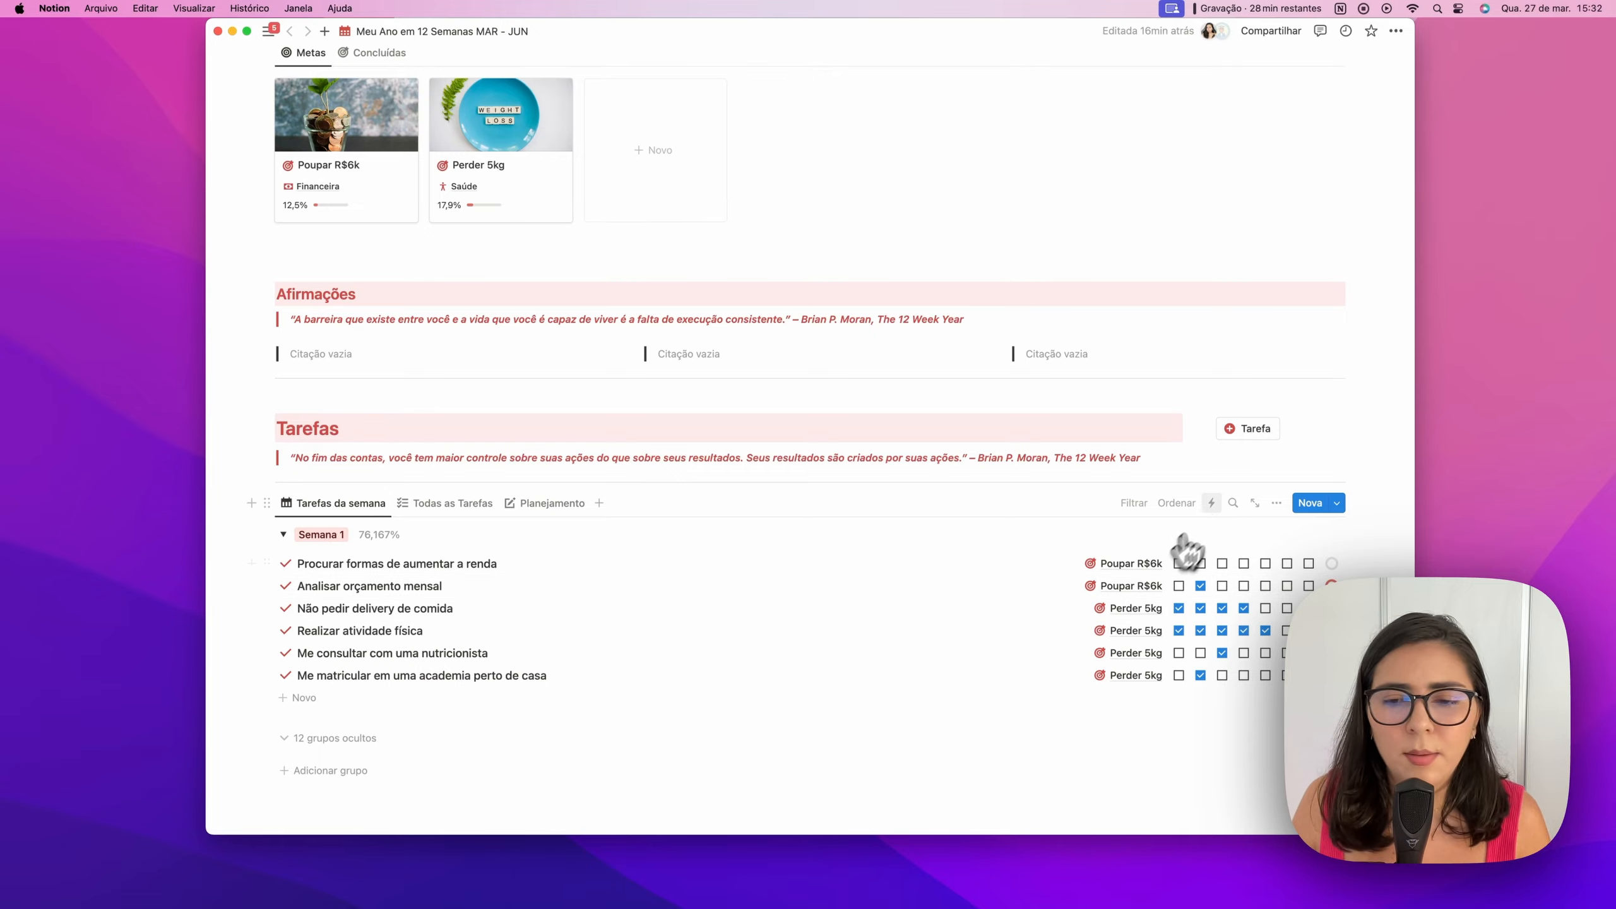
{"action": "scroll", "coordinate": [790, 523], "scroll_direction": "up", "scroll_amount": 3}
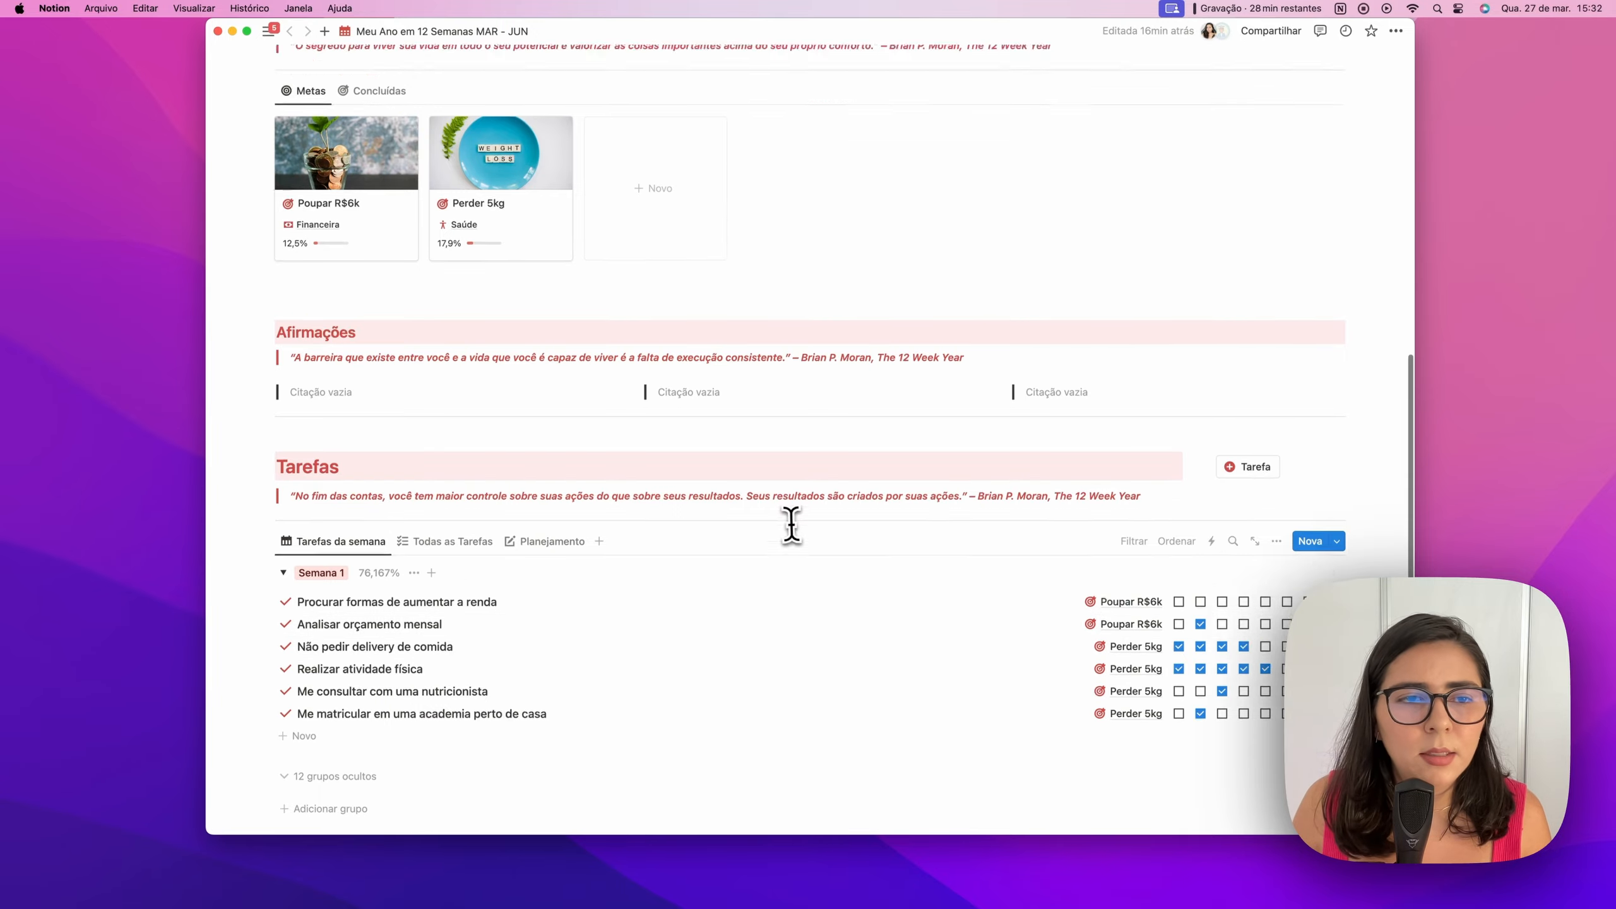
{"action": "scroll", "coordinate": [393, 437], "scroll_direction": "up", "scroll_amount": 2}
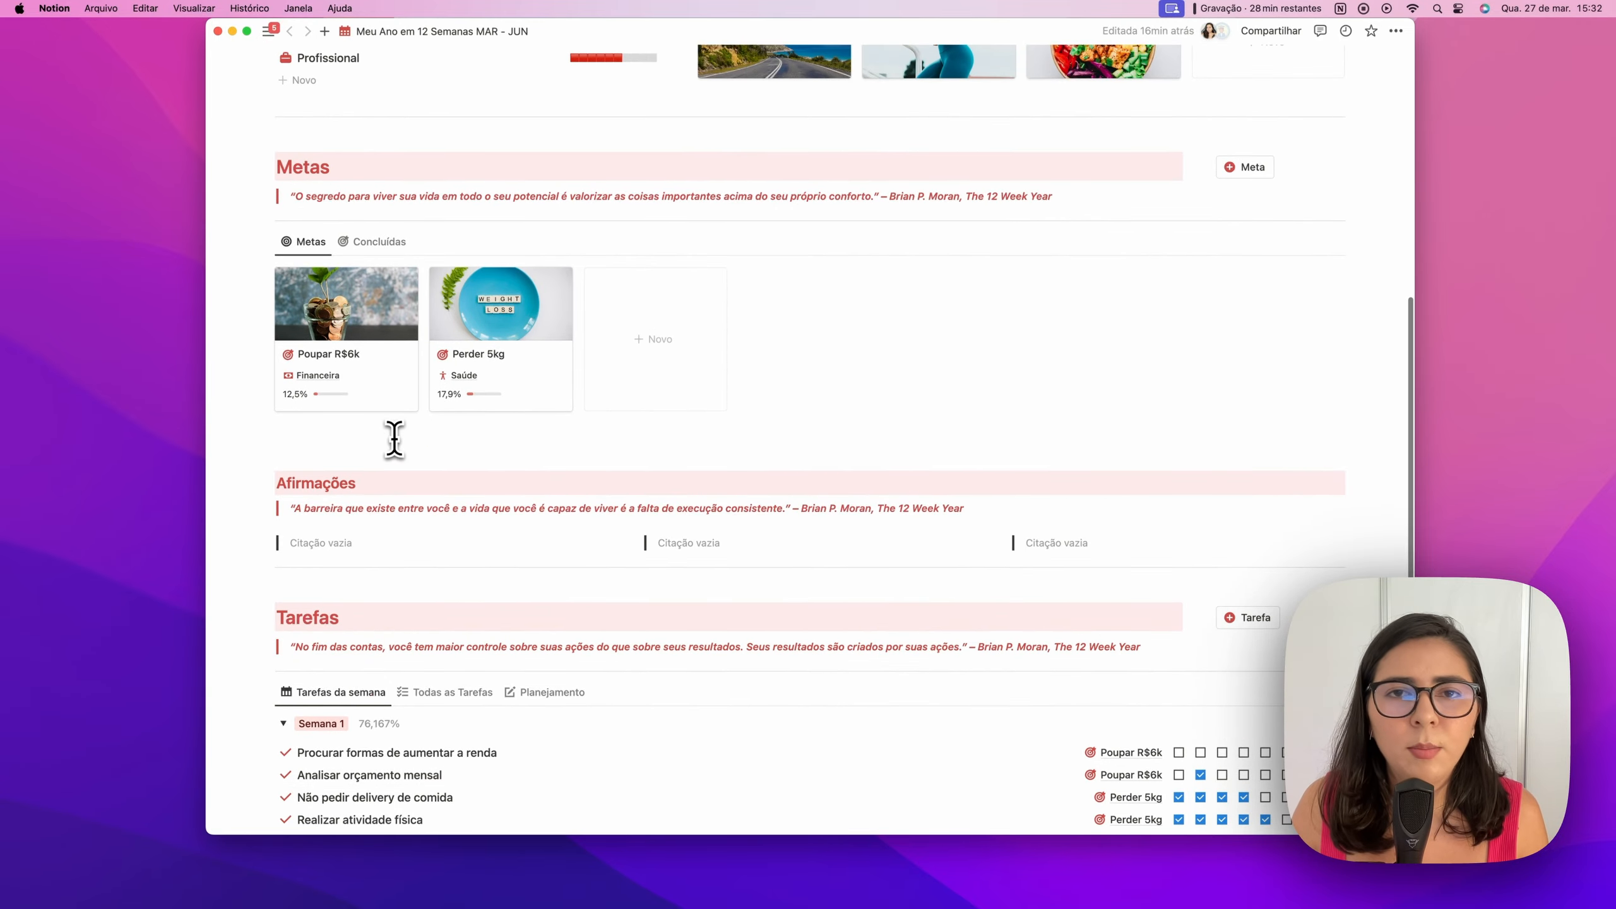
{"action": "scroll", "coordinate": [394, 438], "scroll_direction": "down", "scroll_amount": 2}
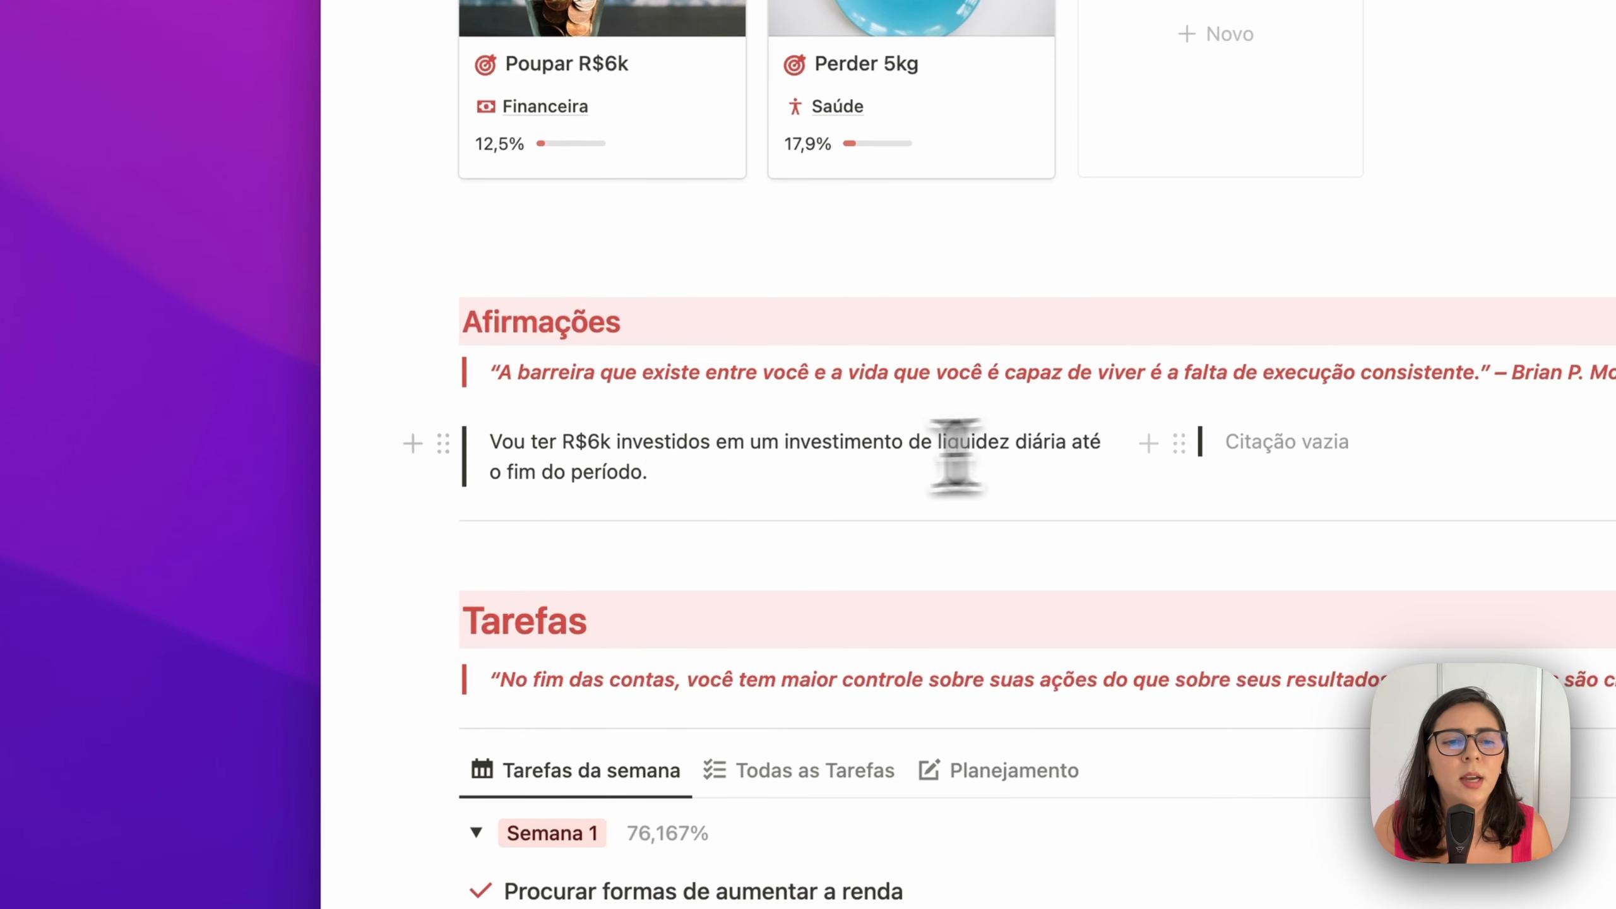
Fill the first two Afirmações blocks with the R$6k savings affirmation and 'Vou ficar mais em forma com menos 5kg até o fim do período'
{"action": "left_click", "coordinate": [700, 471]}
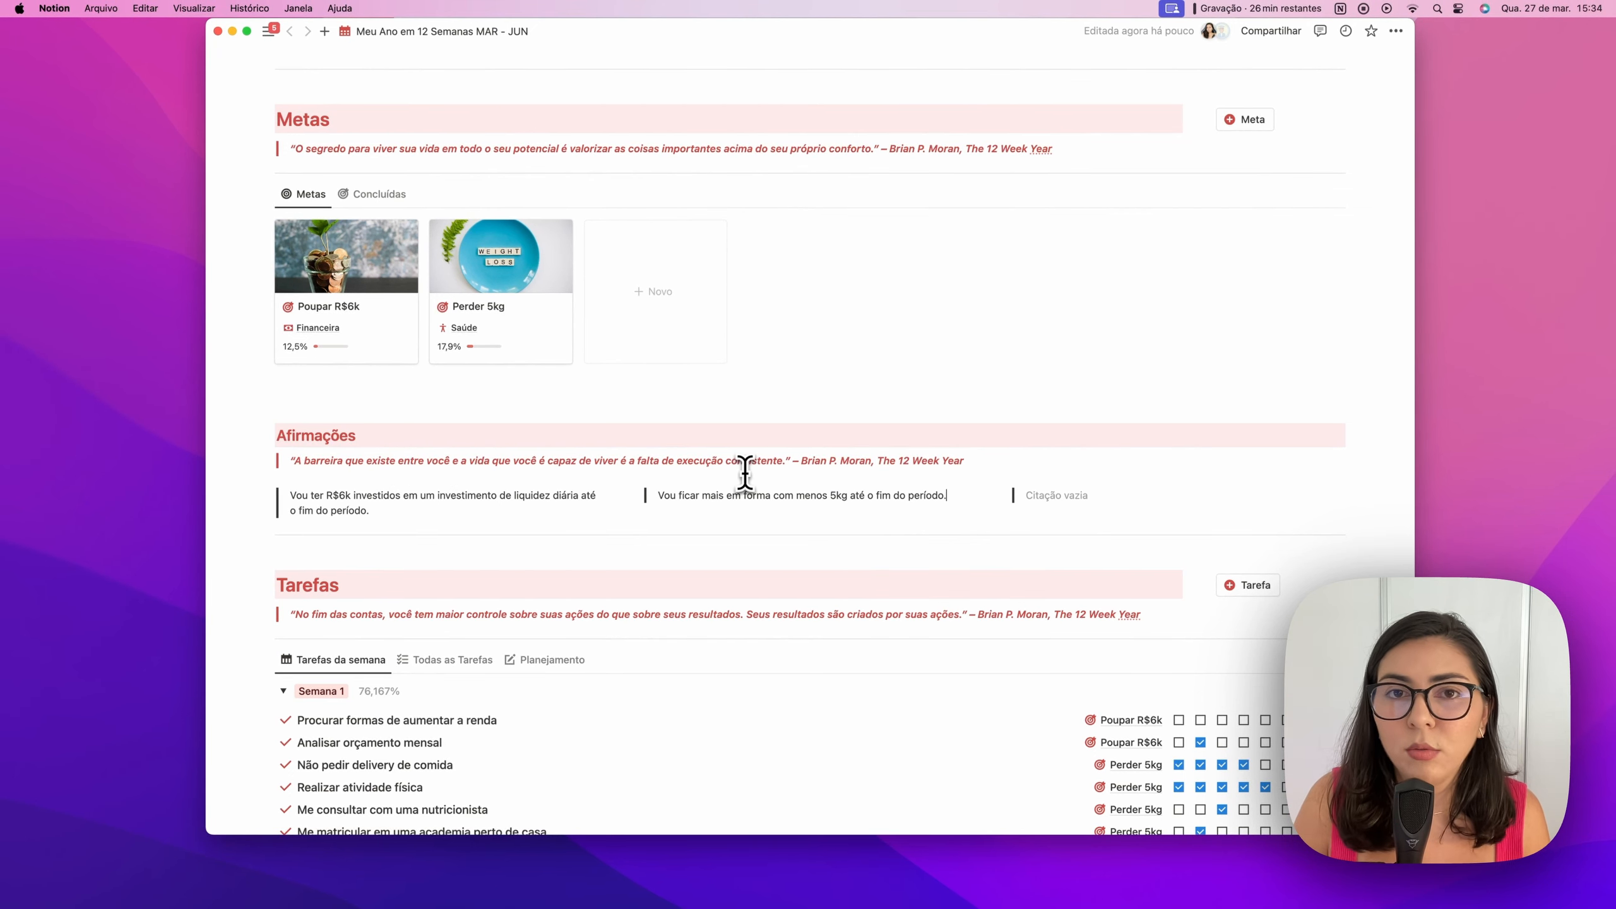
{"action": "scroll", "coordinate": [719, 447], "scroll_direction": "up", "scroll_amount": 5}
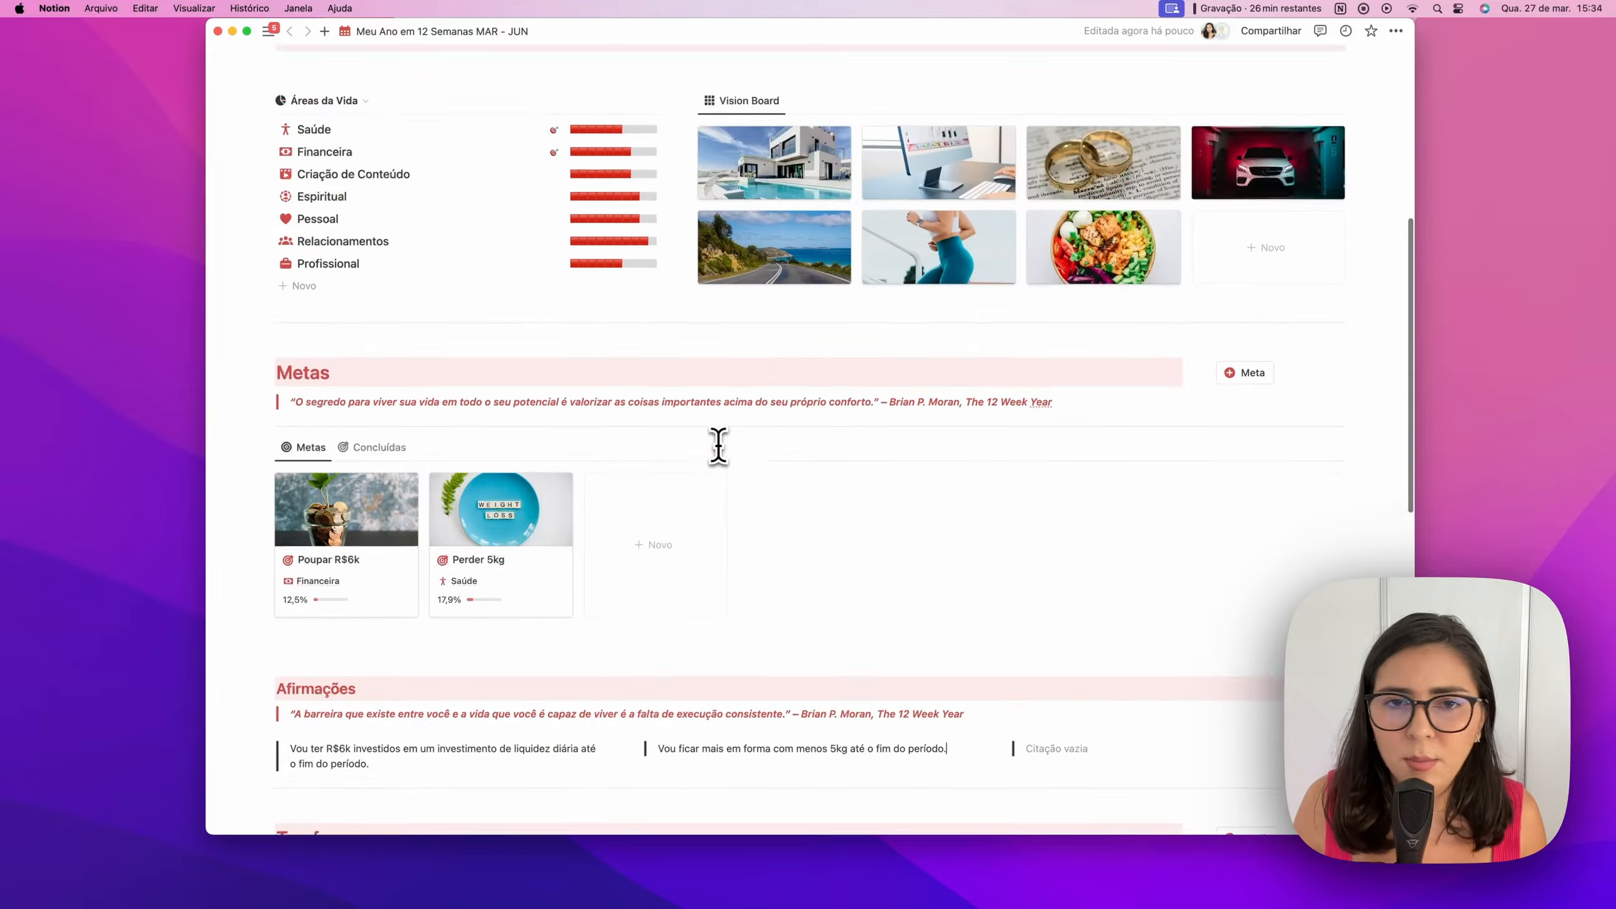
{"action": "scroll", "coordinate": [719, 447], "scroll_direction": "down", "scroll_amount": 2}
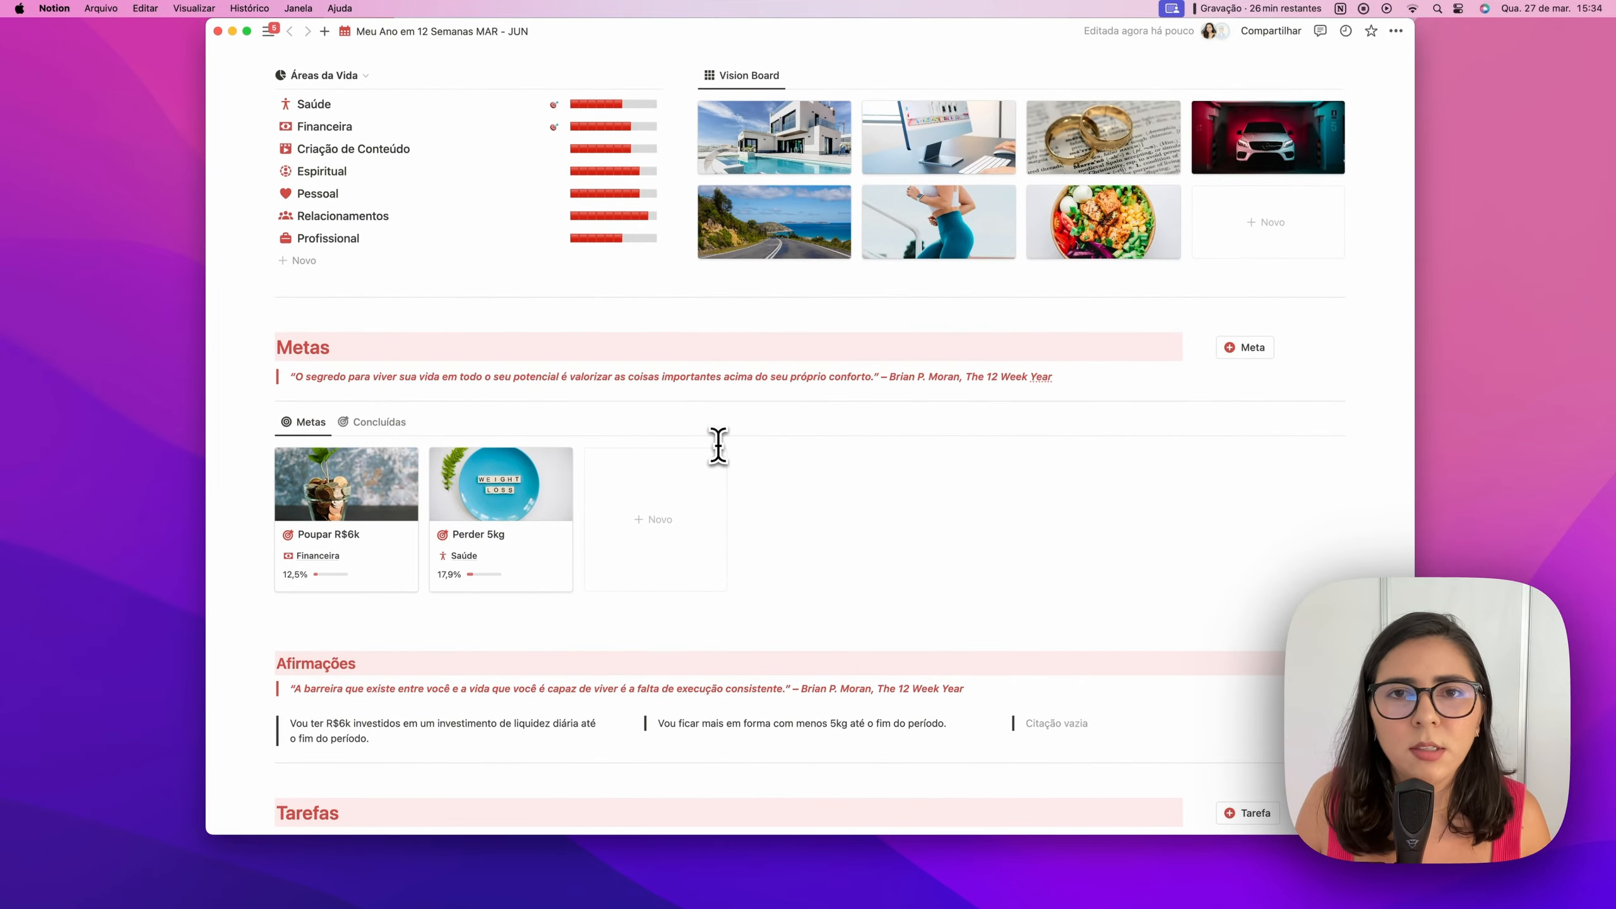
In Tarefas da semana, tick day two of 'Procurar formas de aumentar a renda', bringing Semana 1 to 92,833%
{"action": "scroll", "coordinate": [719, 448], "scroll_direction": "down", "scroll_amount": 5}
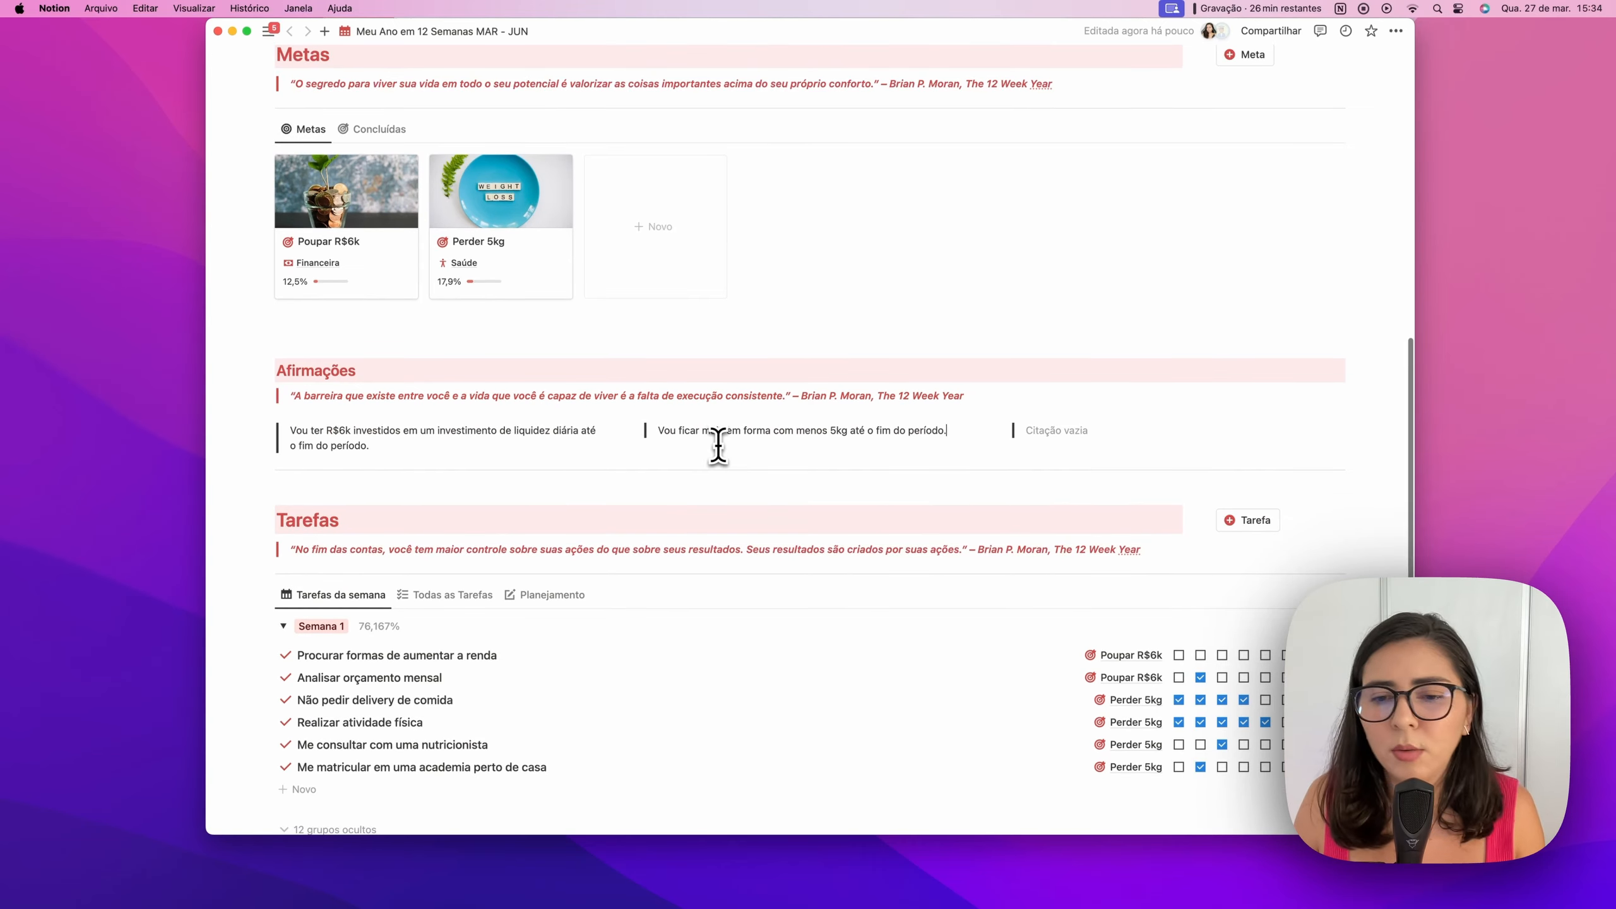
{"action": "scroll", "coordinate": [717, 448], "scroll_direction": "down", "scroll_amount": 1}
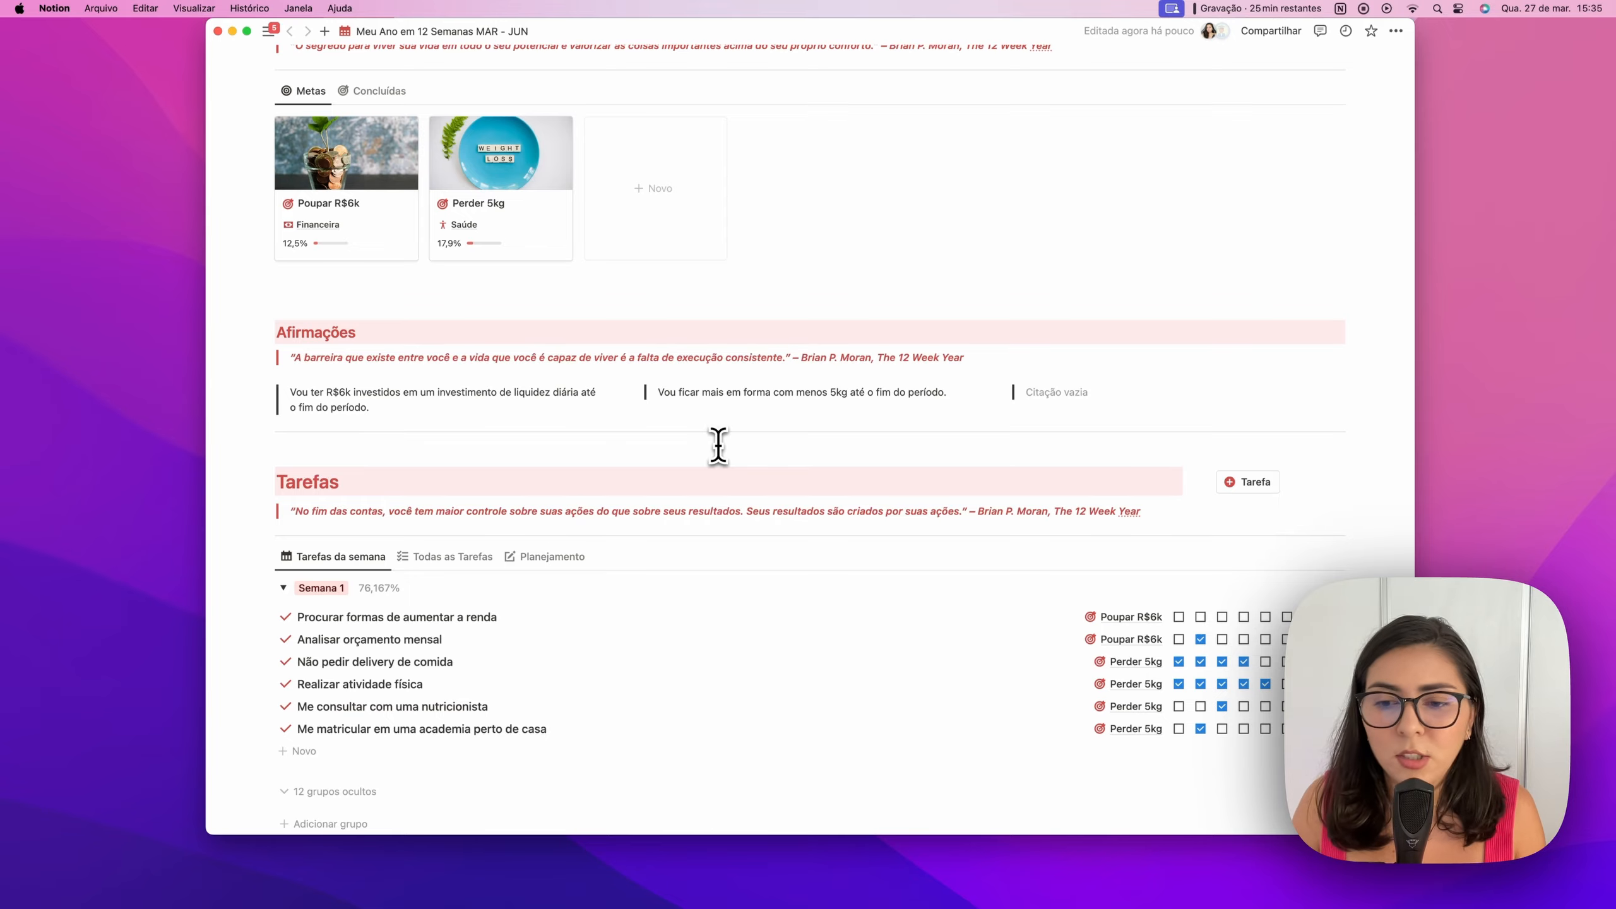
{"action": "scroll", "coordinate": [761, 563], "scroll_direction": "down", "scroll_amount": 1}
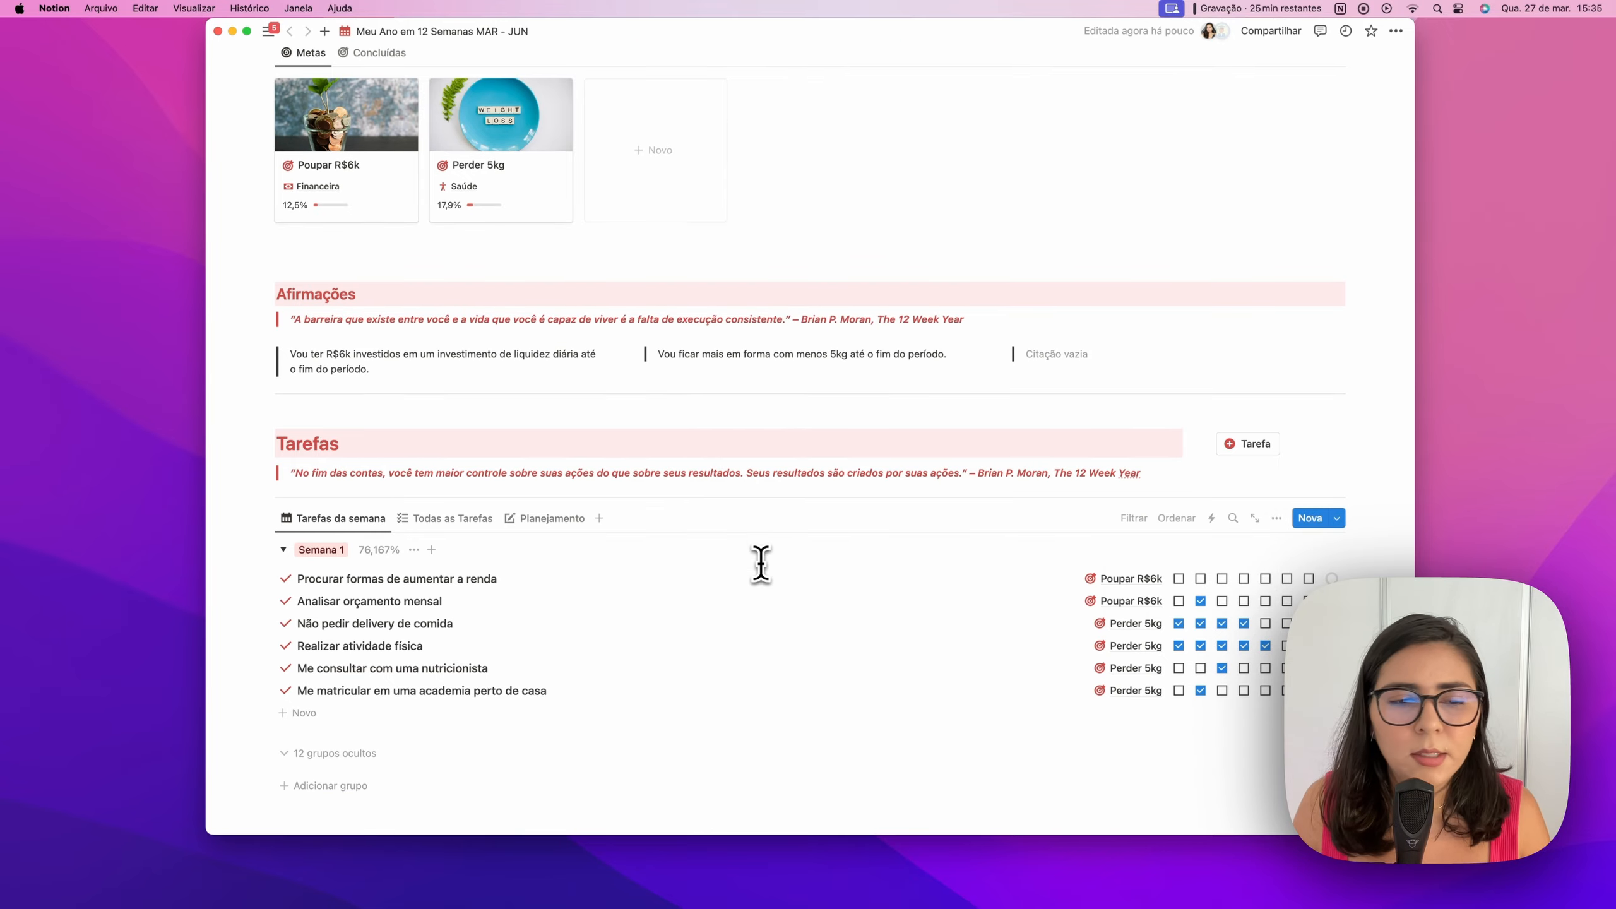
{"action": "scroll", "coordinate": [761, 563], "scroll_direction": "up", "scroll_amount": 10}
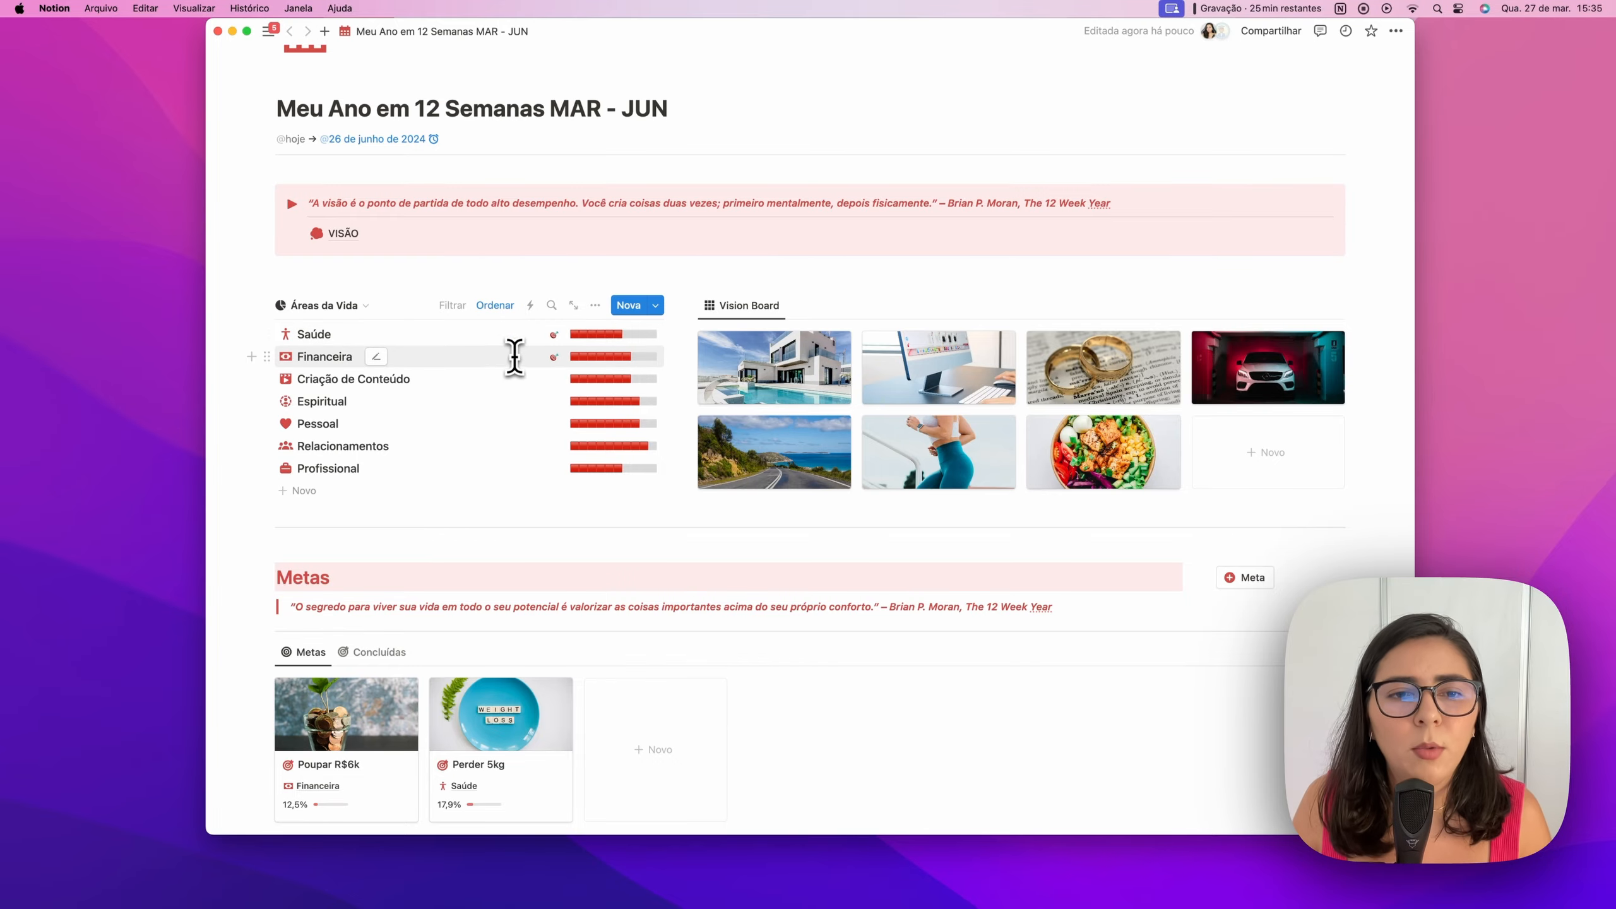
{"action": "scroll", "coordinate": [502, 336], "scroll_direction": "down", "scroll_amount": 20}
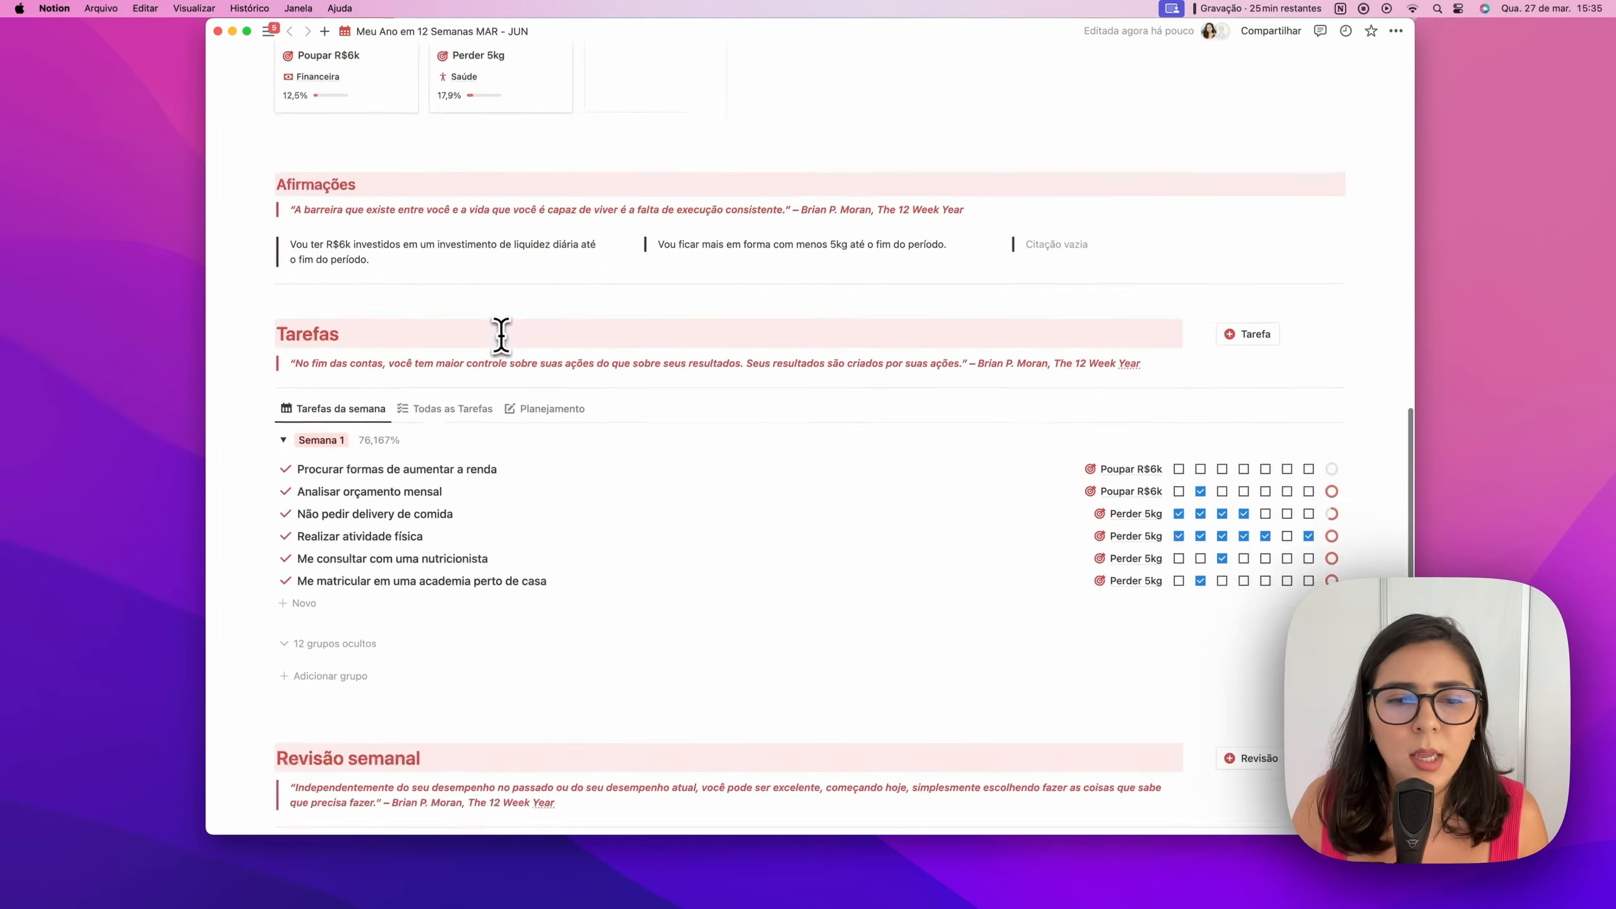
{"action": "scroll", "coordinate": [502, 335], "scroll_direction": "up", "scroll_amount": 3}
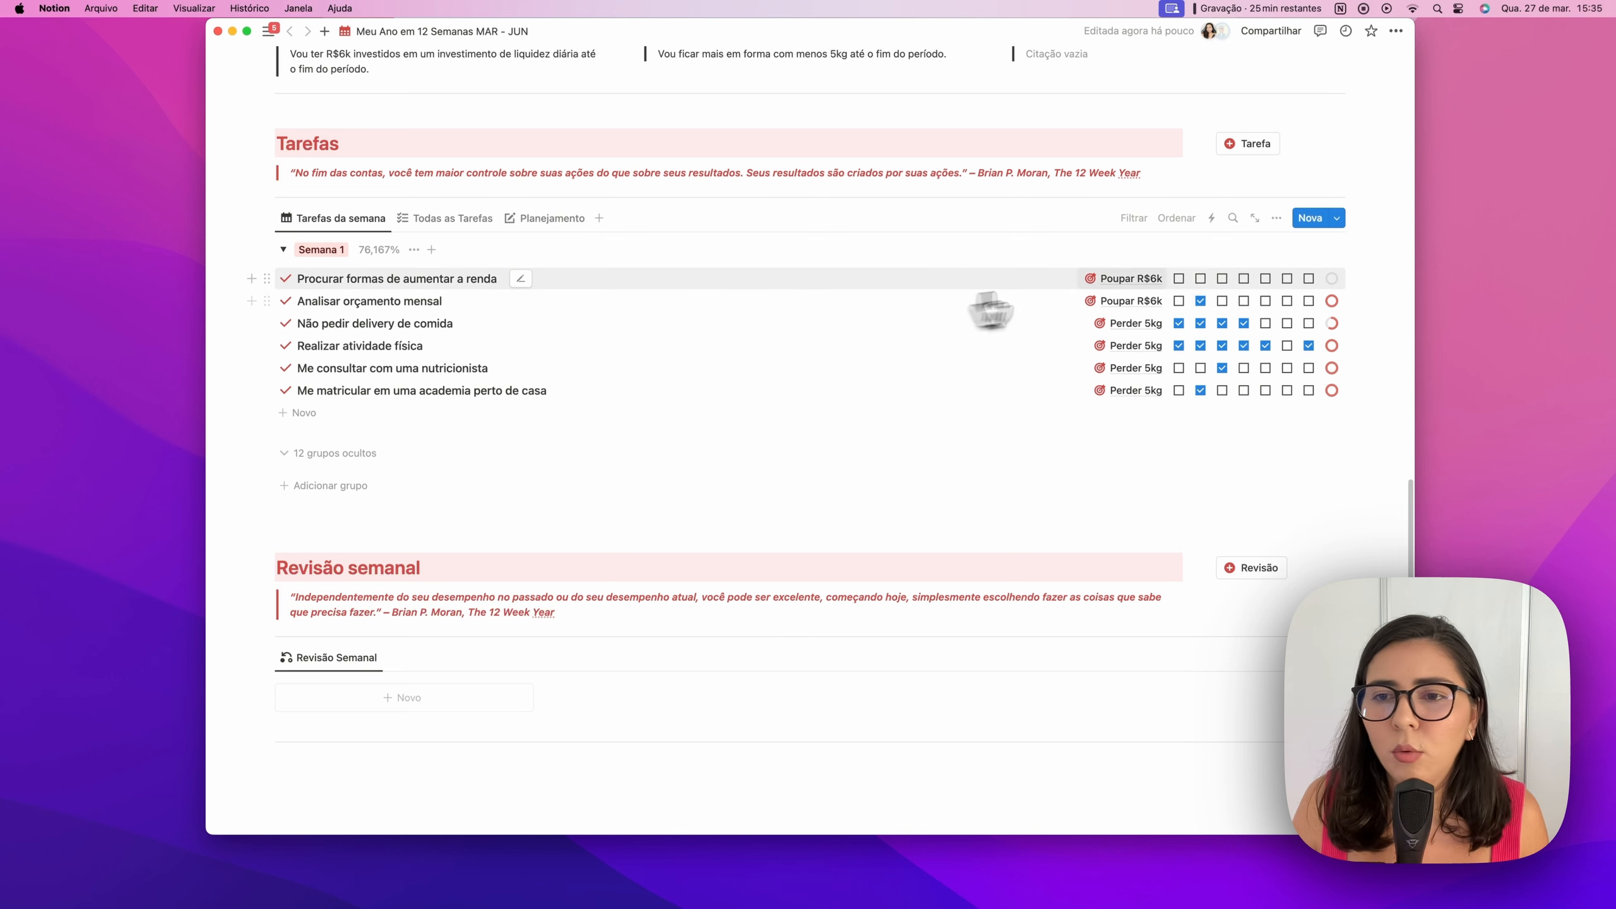
{"action": "left_click", "coordinate": [1201, 278]}
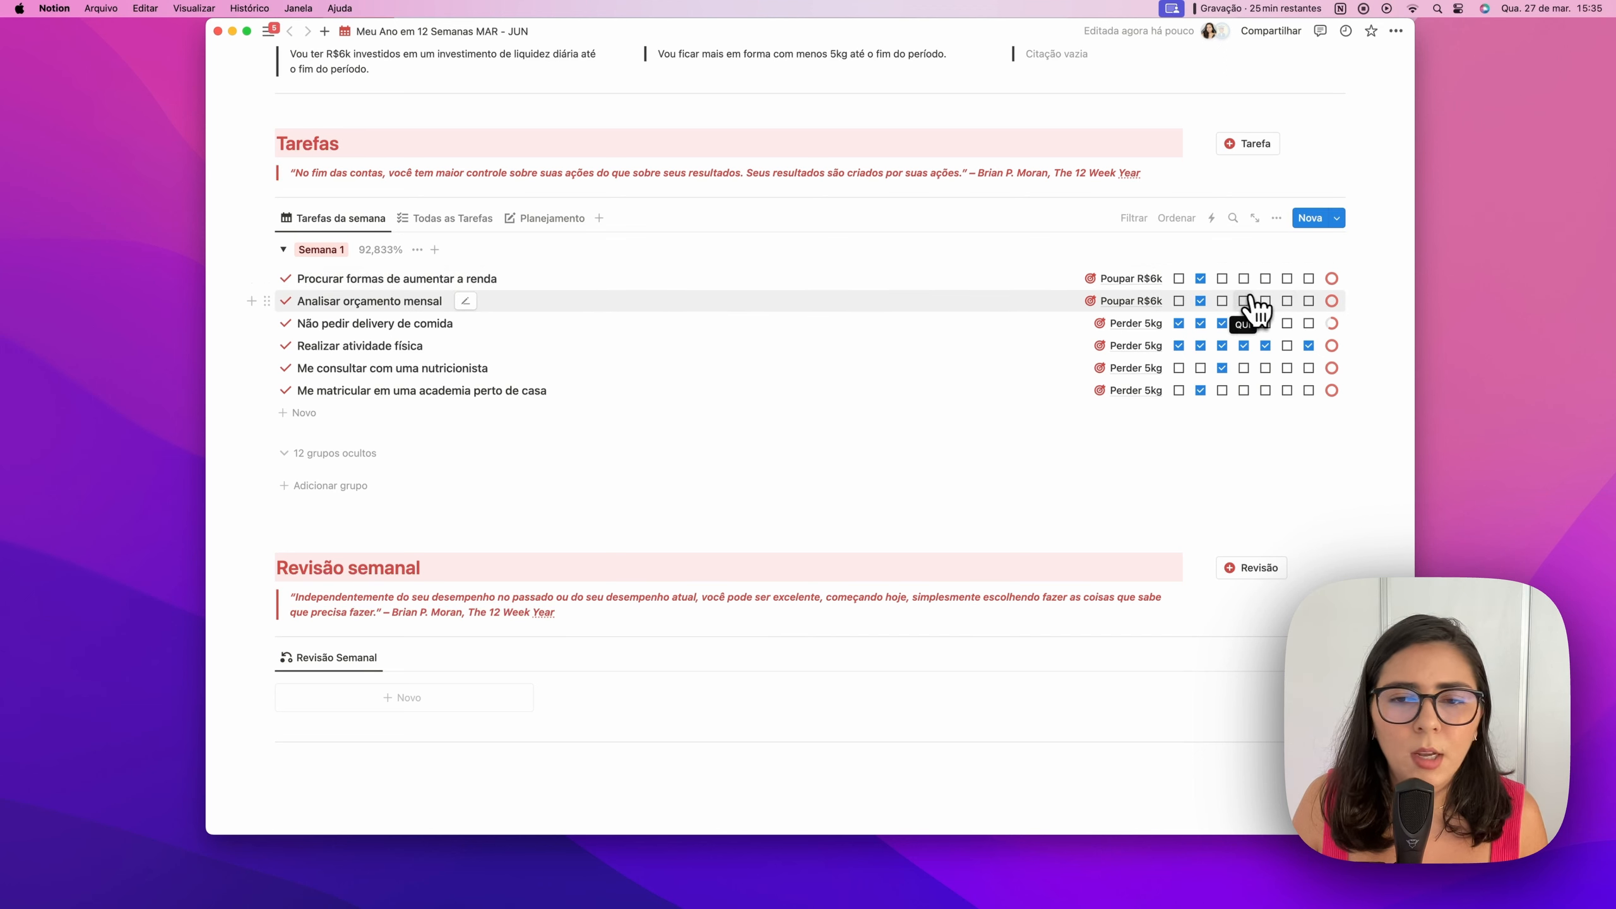
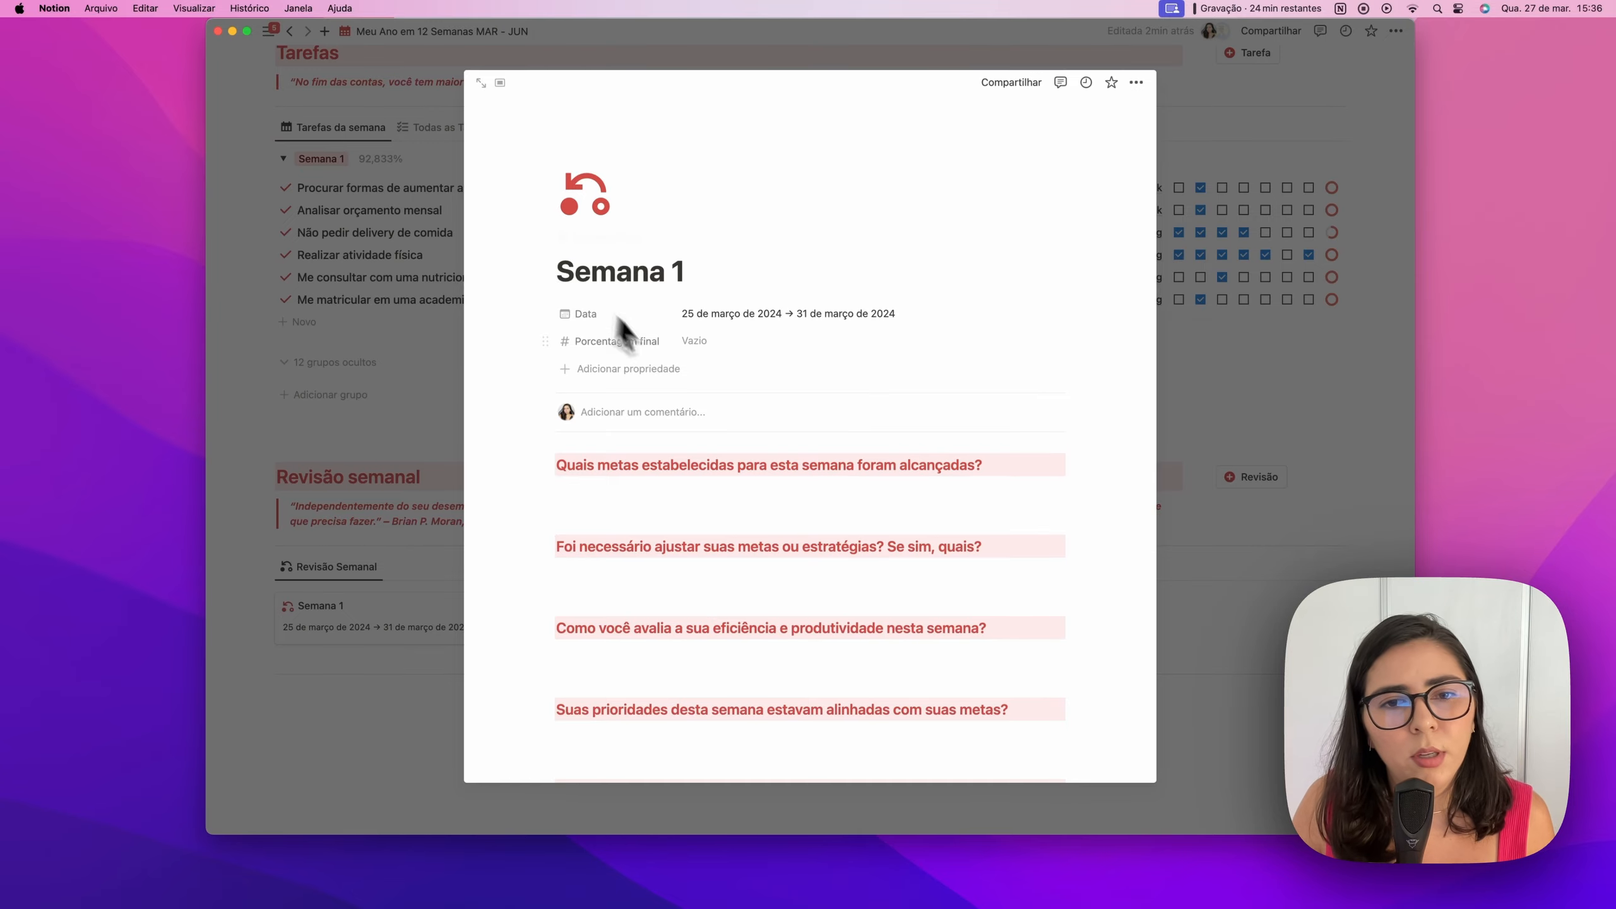
Enter 92,83 as the Semana 1 final percentage
{"action": "left_click", "coordinate": [697, 342]}
{"action": "type", "text": "92,83"}
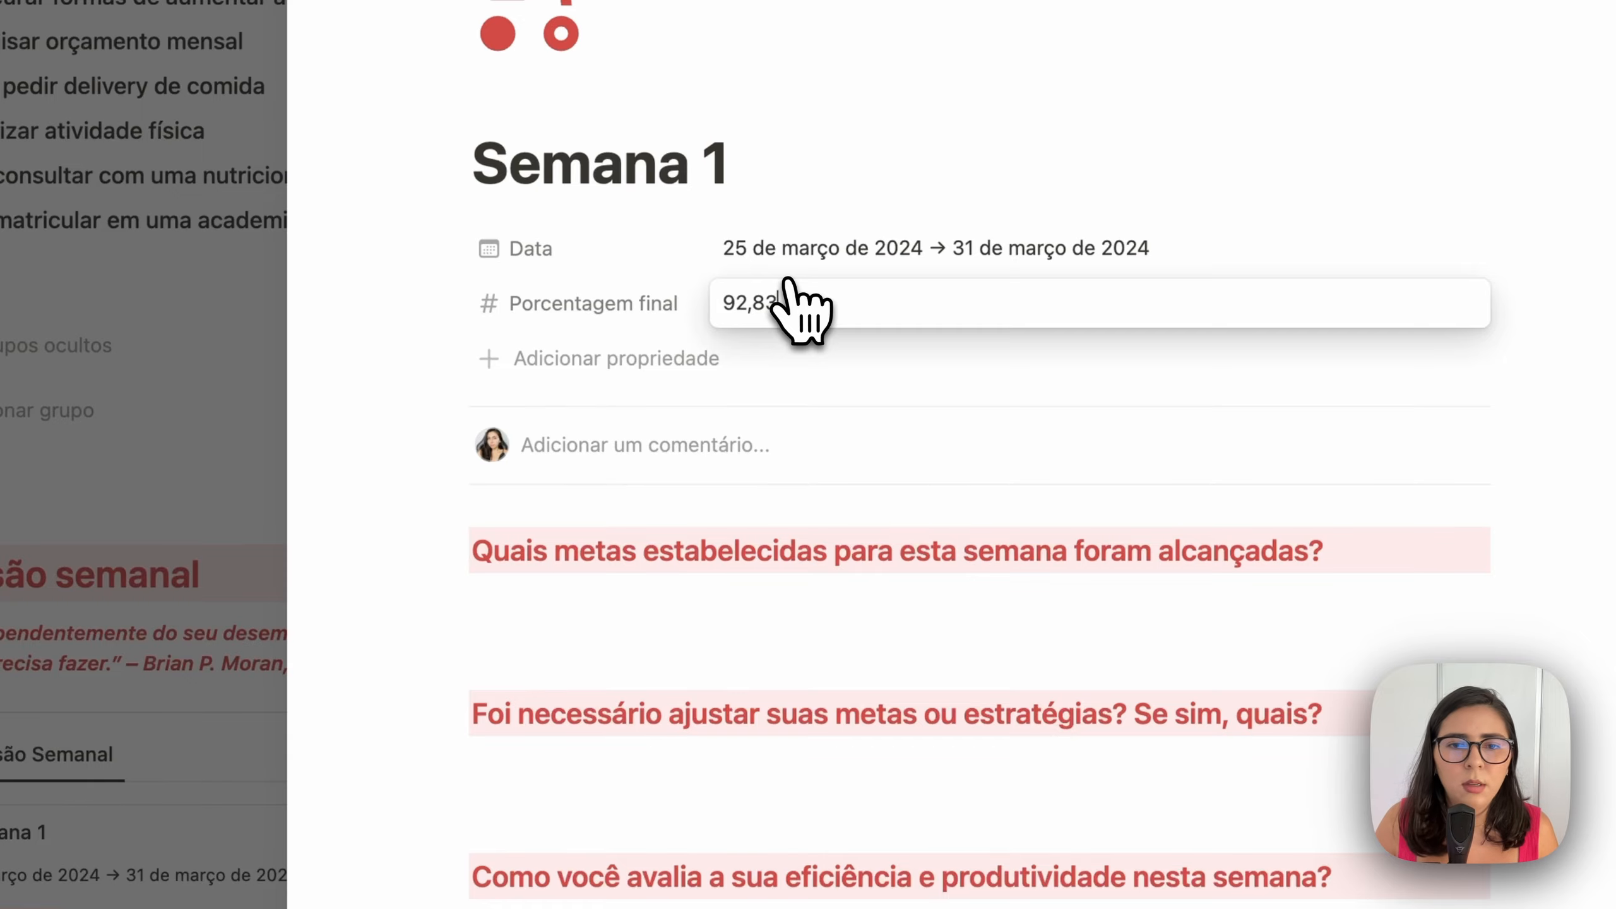
{"action": "key", "text": "Return"}
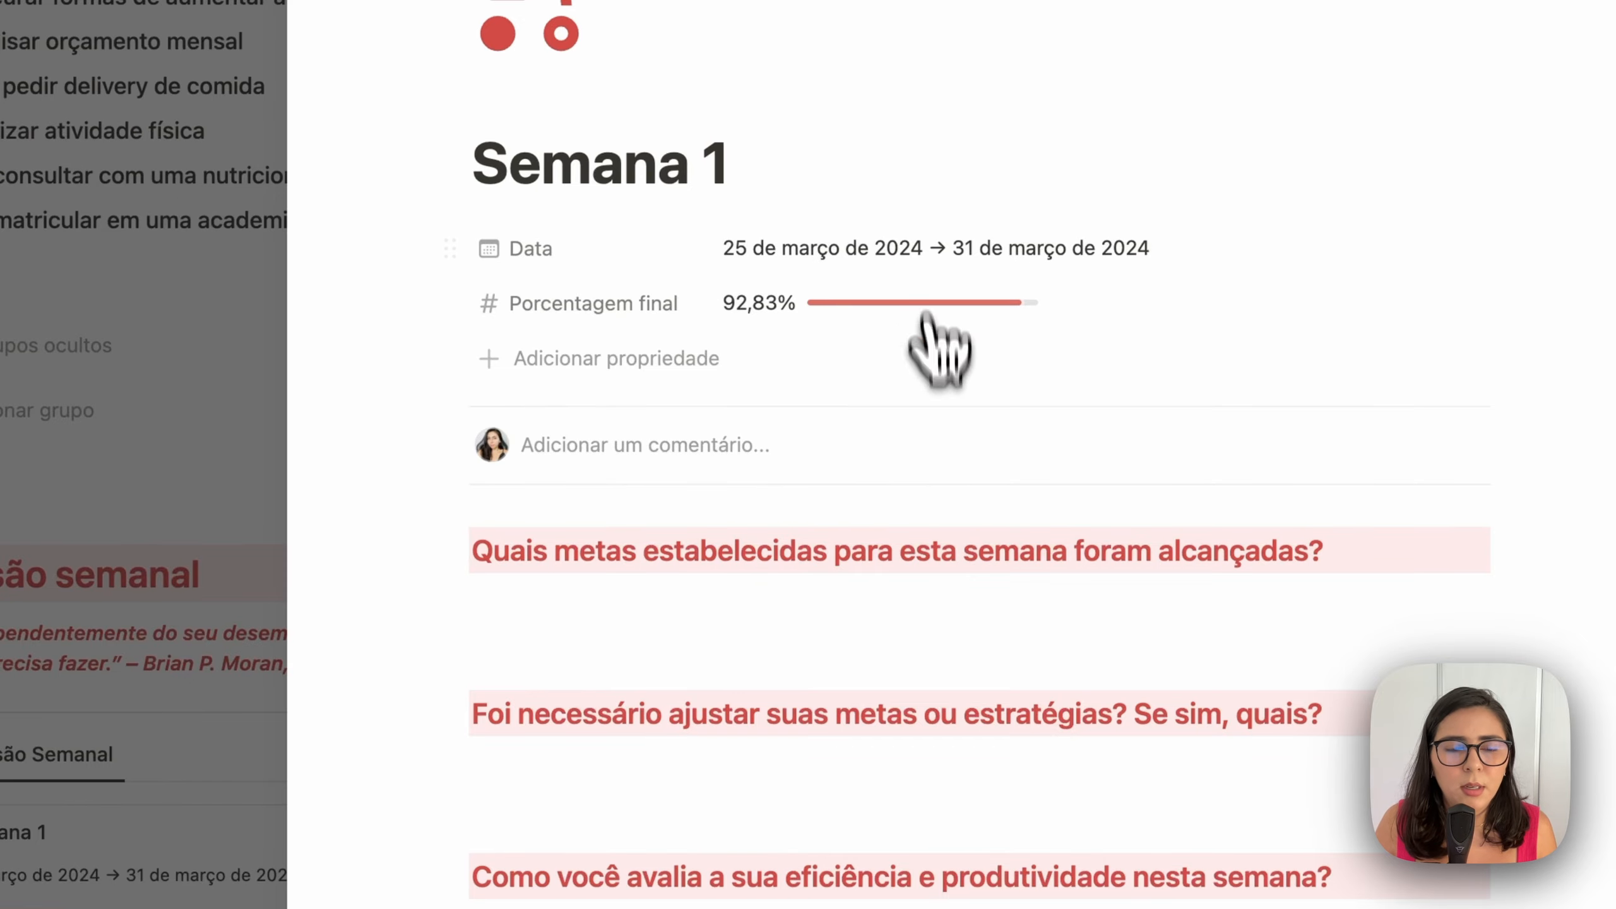
Reopen the Semana 1 weekly review and expand it to a full page
{"action": "left_click", "coordinate": [242, 899]}
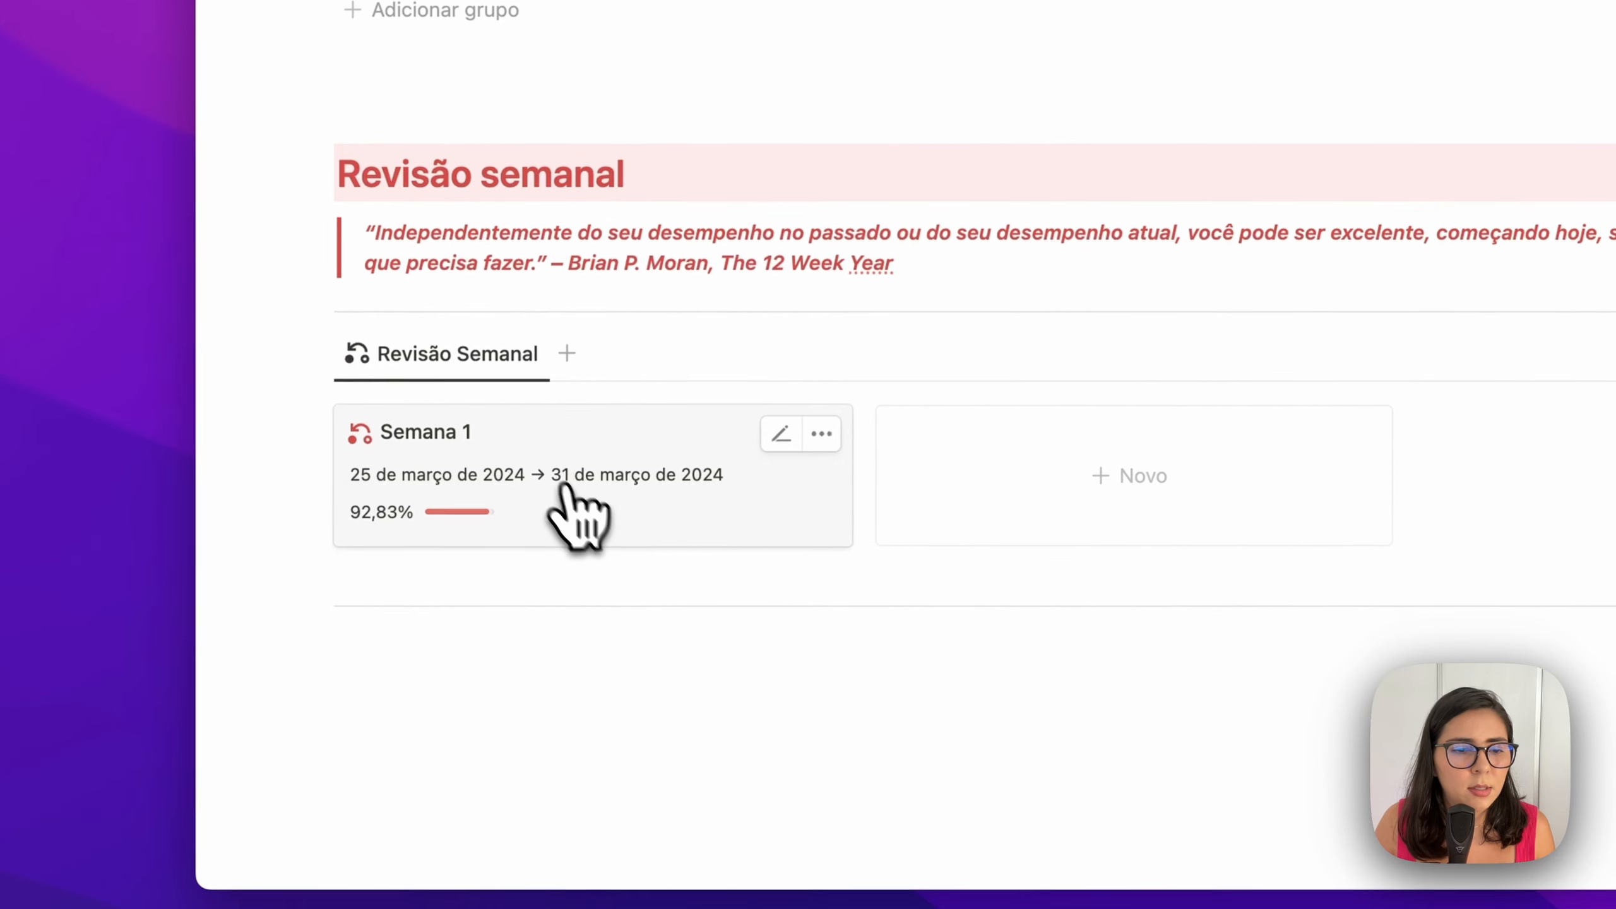
{"action": "left_click", "coordinate": [588, 445]}
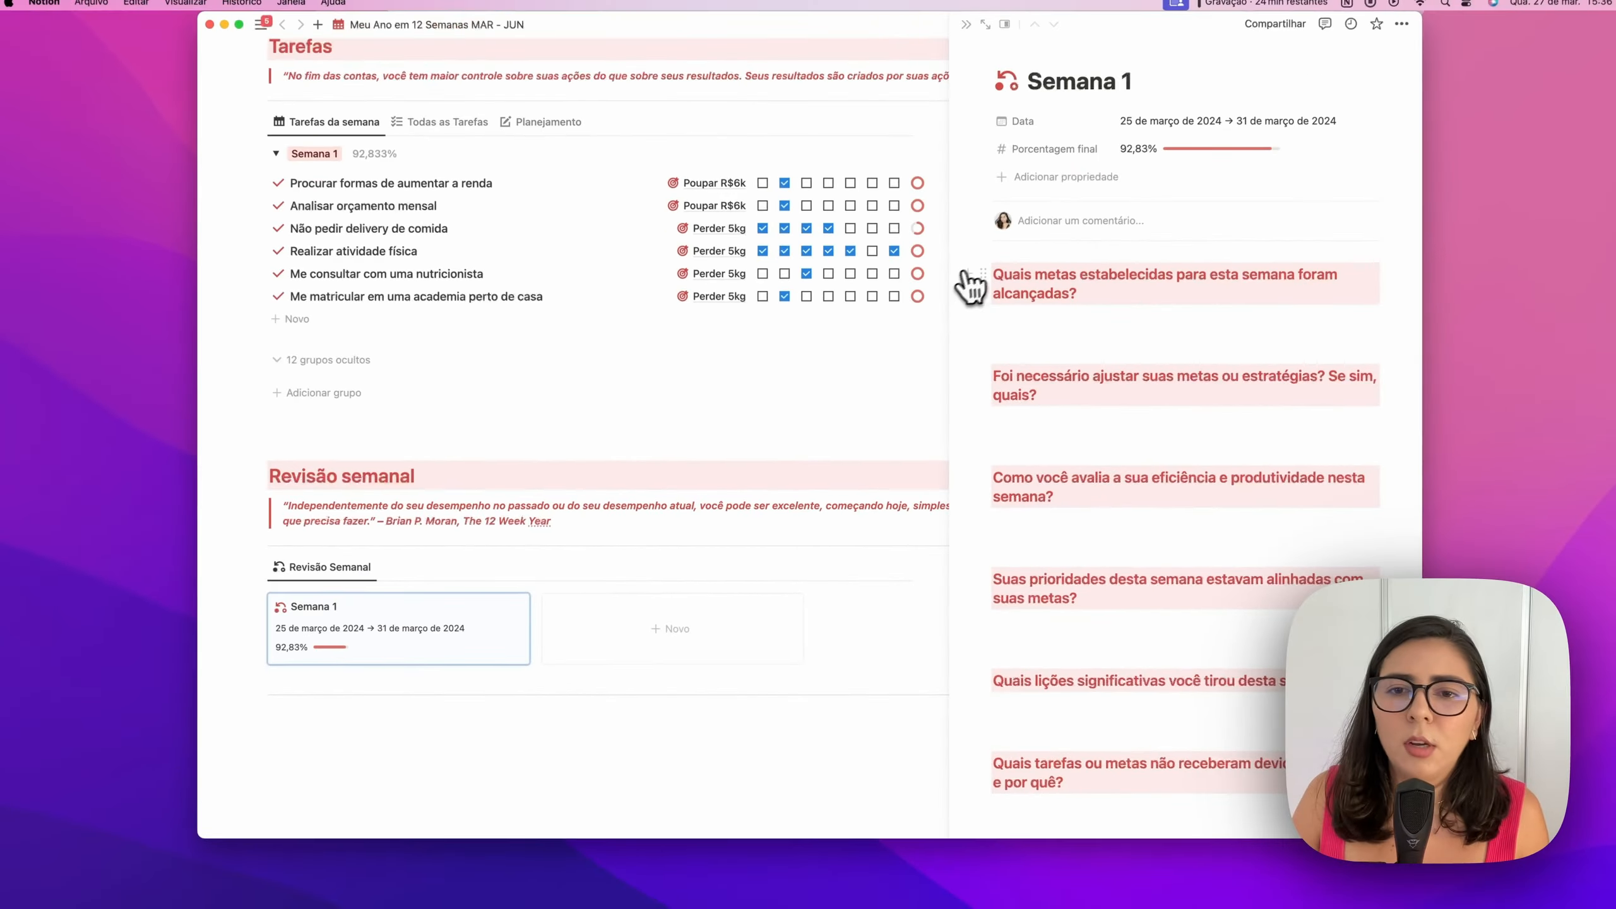
{"action": "left_click", "coordinate": [985, 24]}
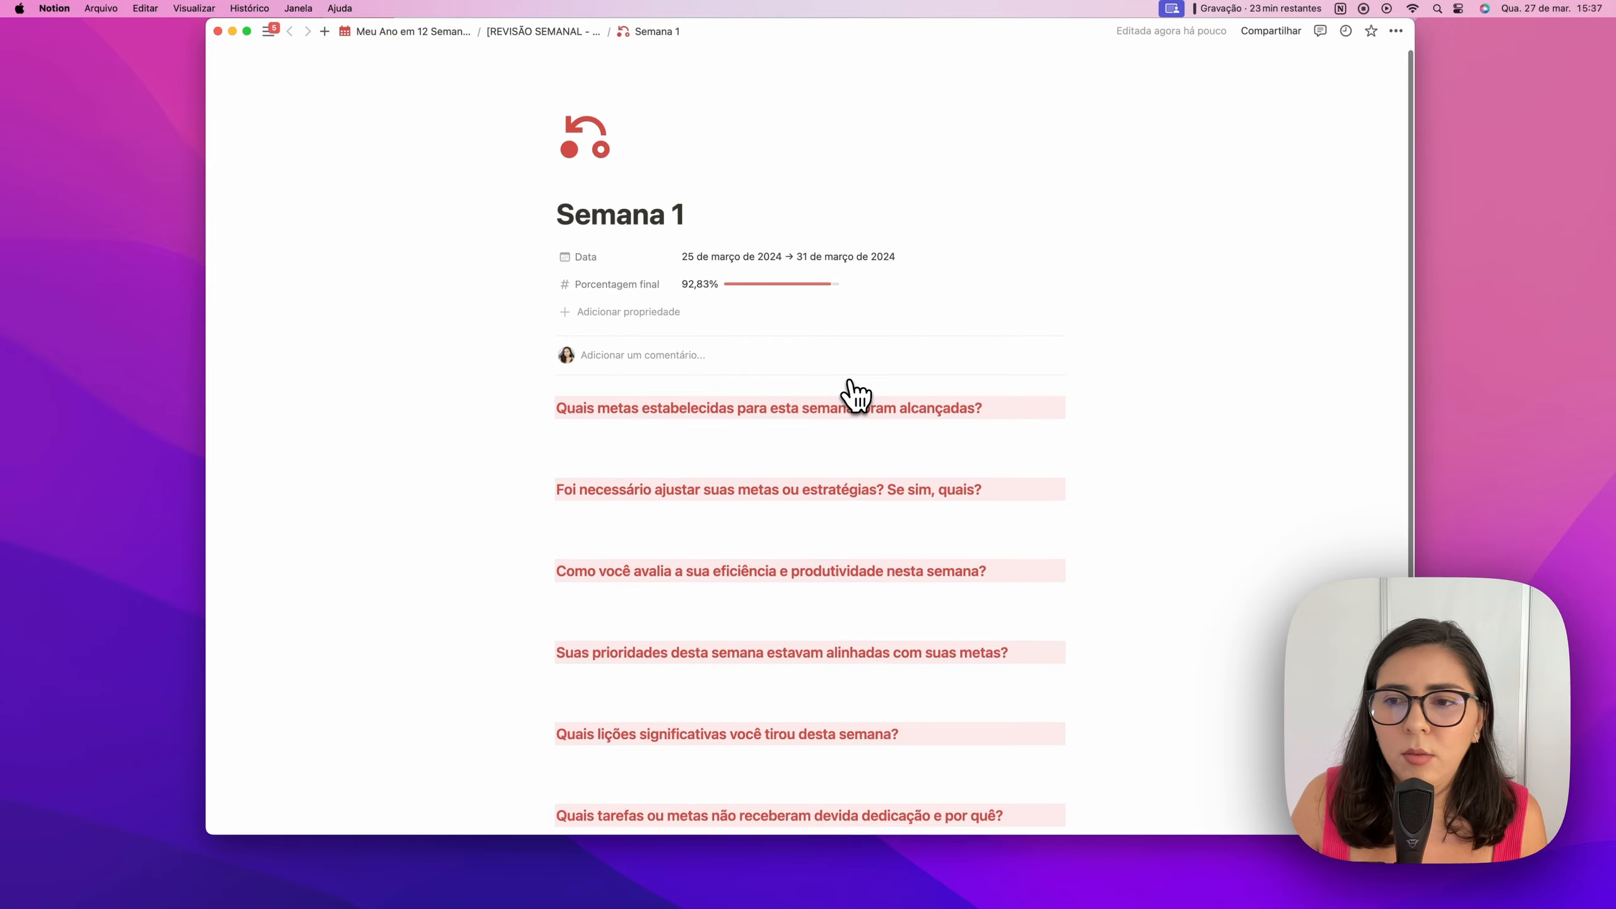
Read through the review questions, select the neglected tasks question, then return to Meu Ano em 12 Semanas
{"action": "scroll", "coordinate": [856, 396], "scroll_direction": "down", "scroll_amount": 3}
{"action": "scroll", "coordinate": [856, 395], "scroll_direction": "down", "scroll_amount": 4}
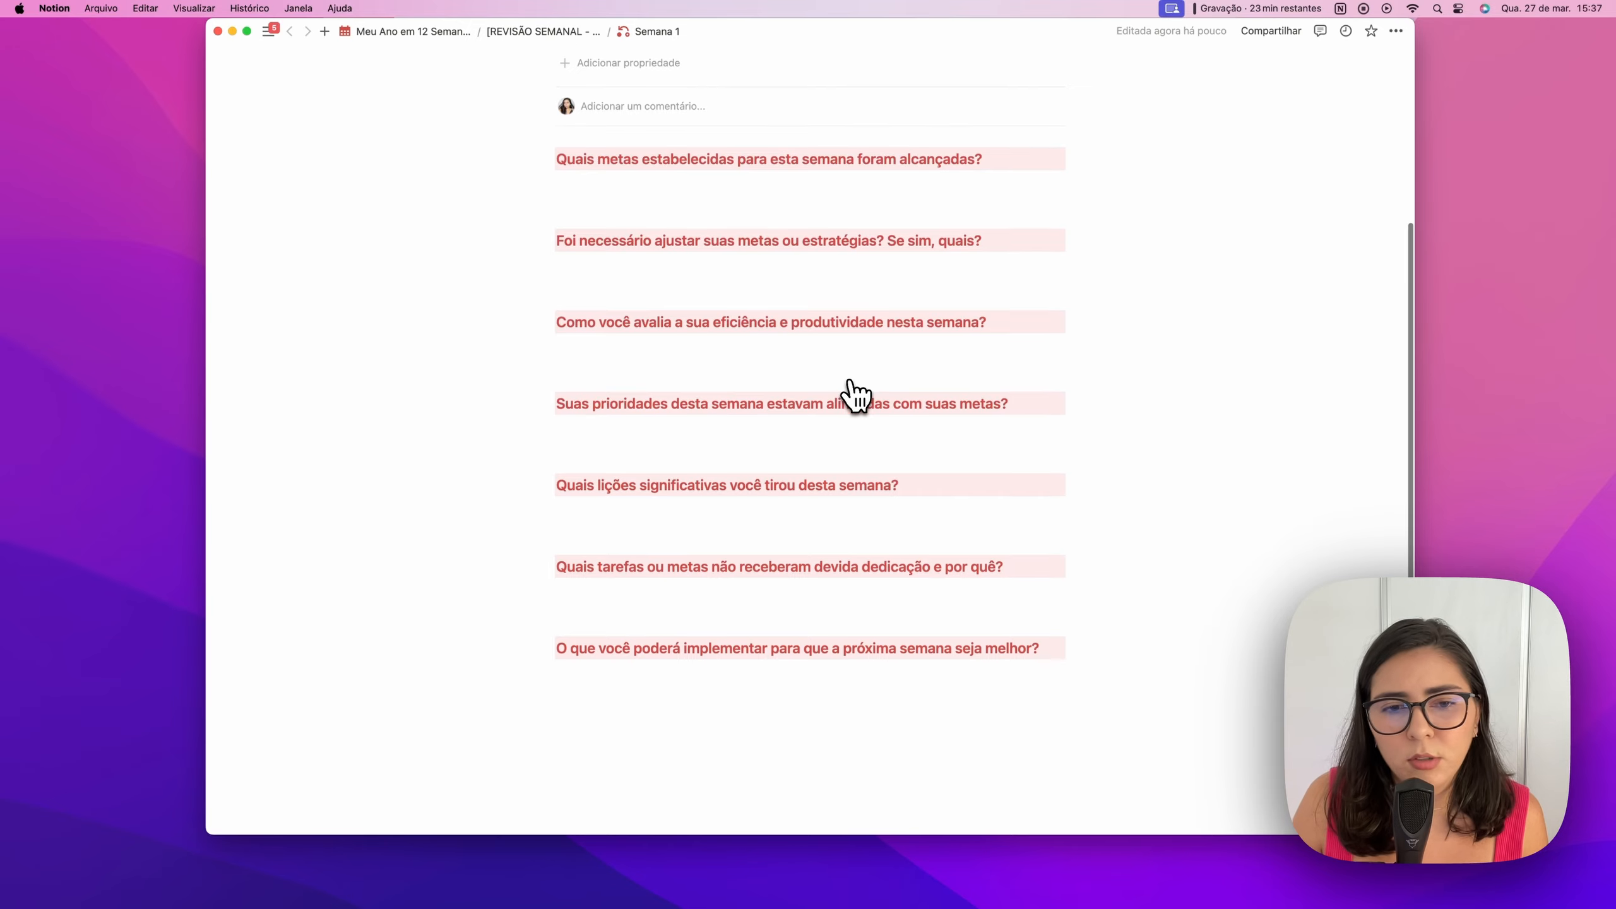
{"action": "scroll", "coordinate": [856, 396], "scroll_direction": "up", "scroll_amount": 6}
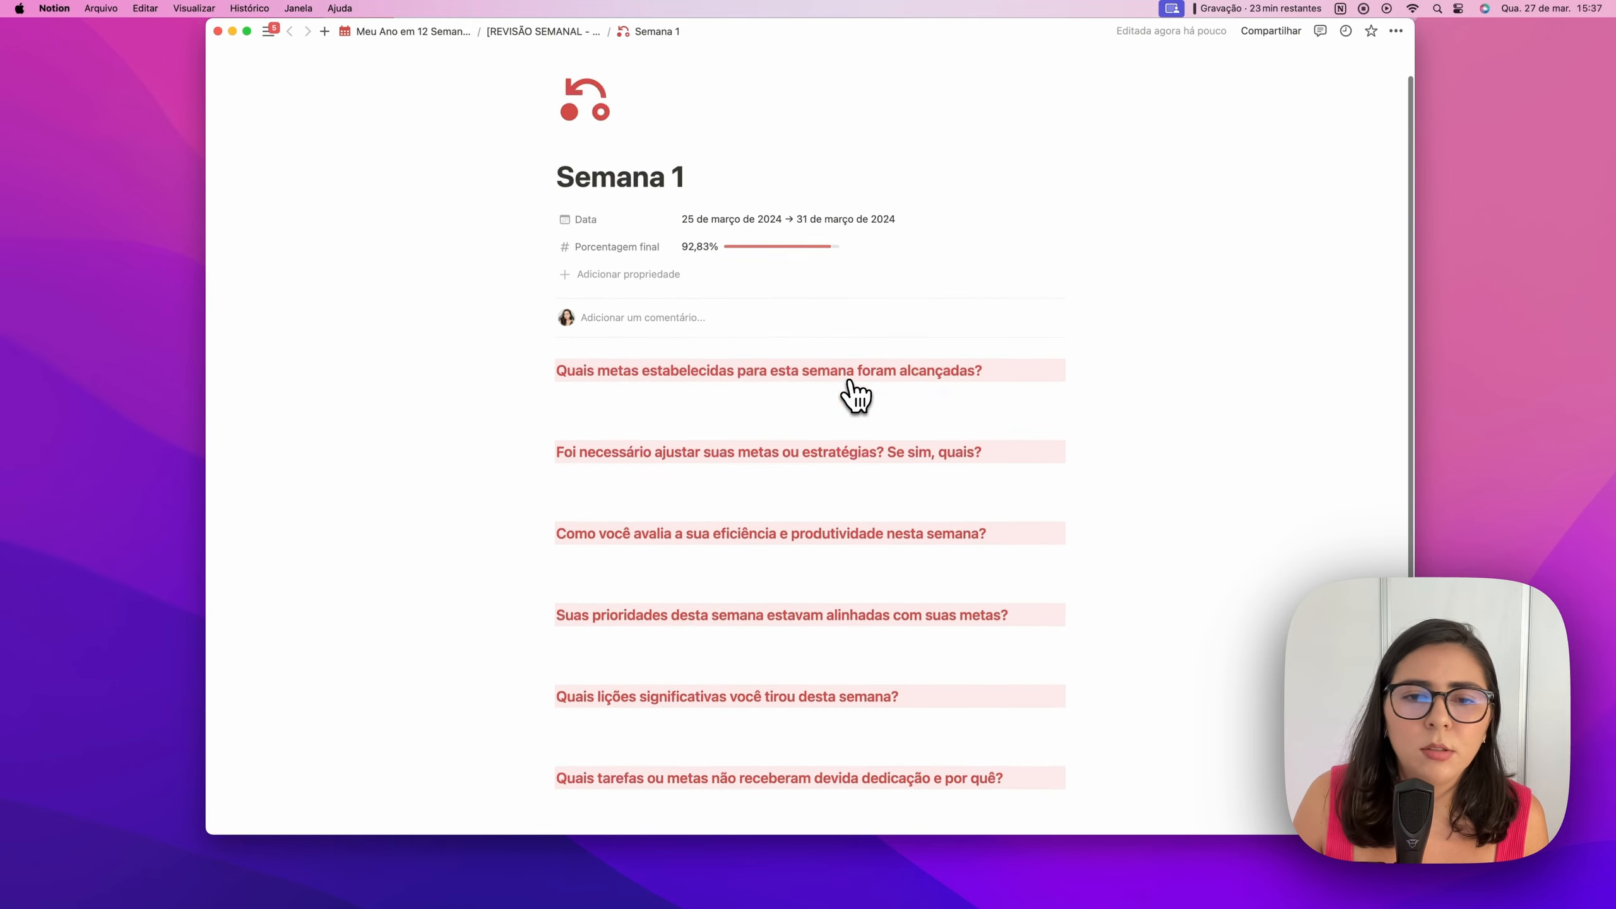
{"action": "scroll", "coordinate": [856, 395], "scroll_direction": "up", "scroll_amount": 1}
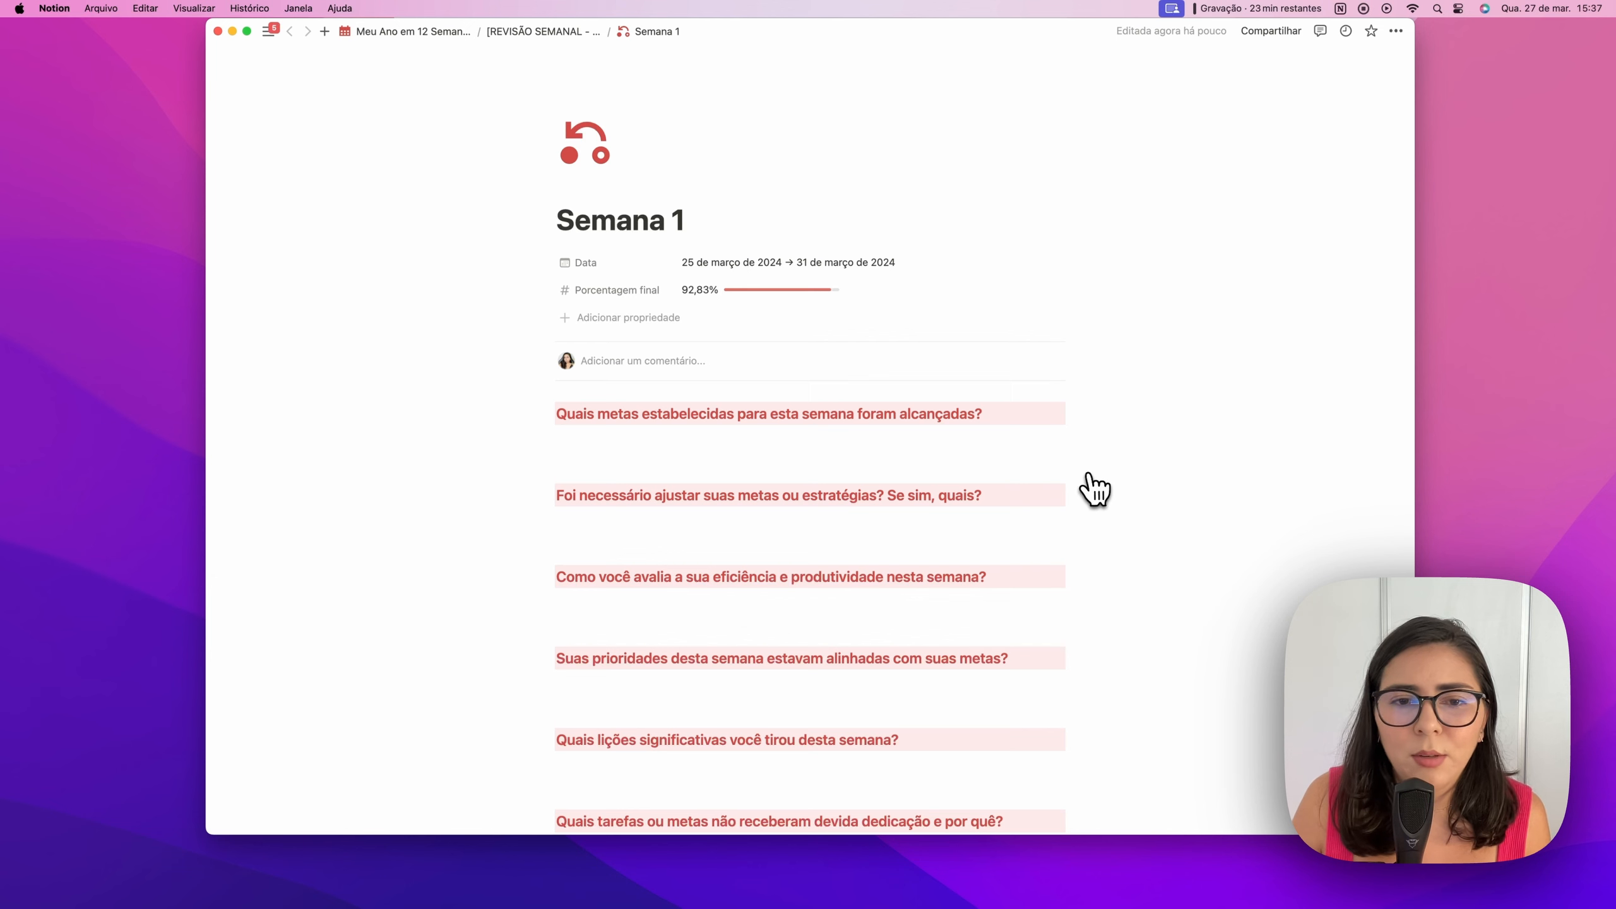
{"action": "scroll", "coordinate": [1095, 490], "scroll_direction": "down", "scroll_amount": 4}
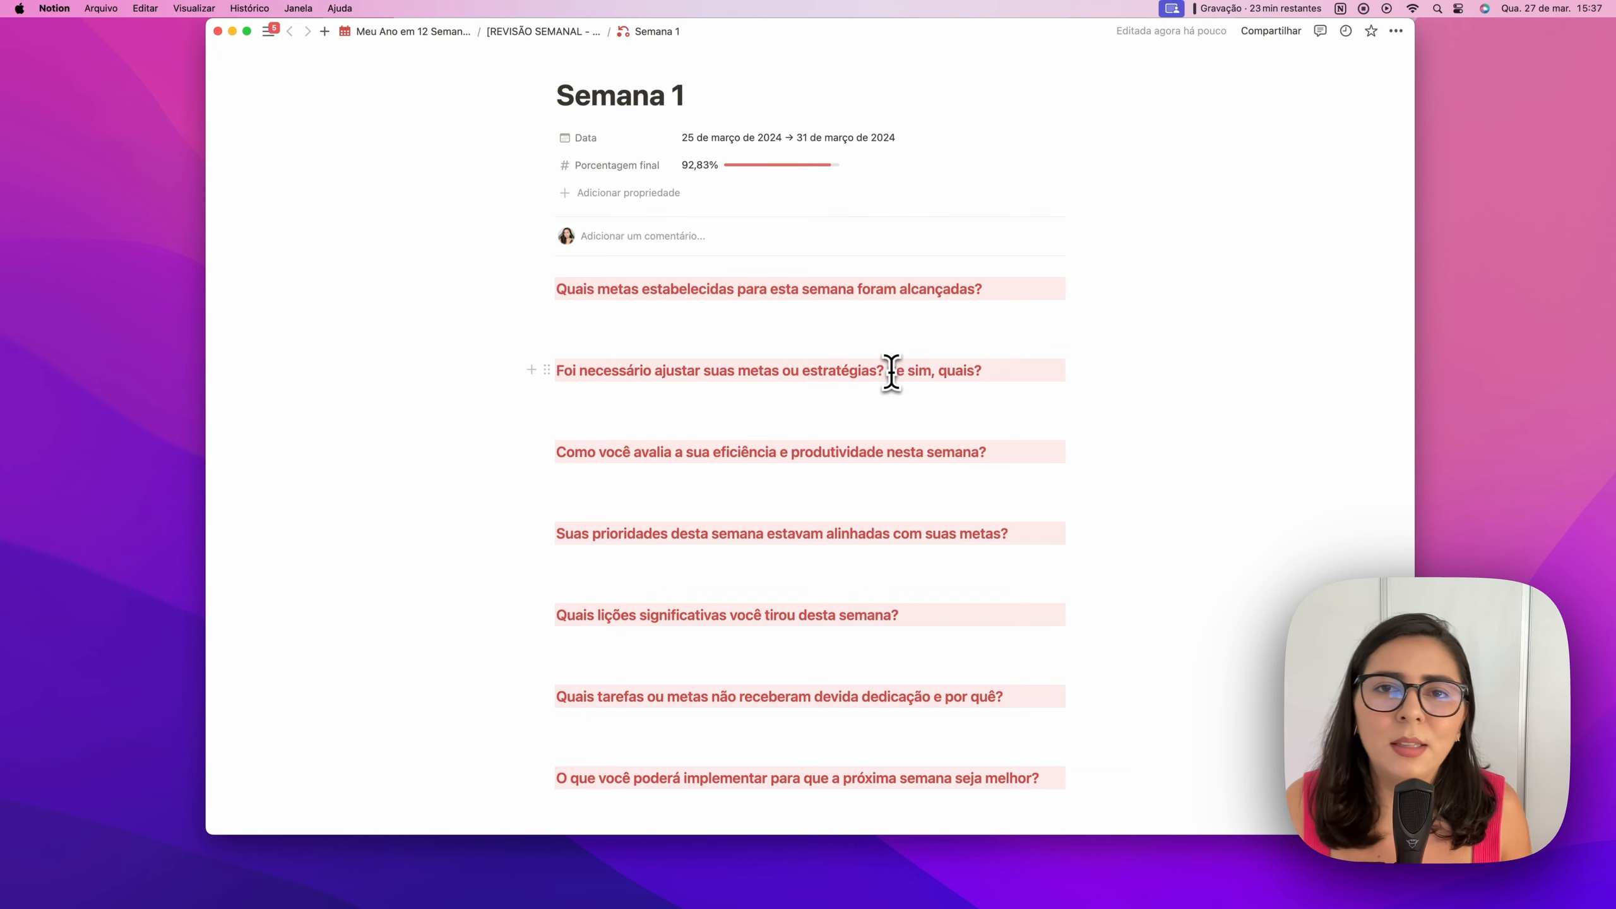
{"action": "scroll", "coordinate": [878, 410], "scroll_direction": "down", "scroll_amount": 1}
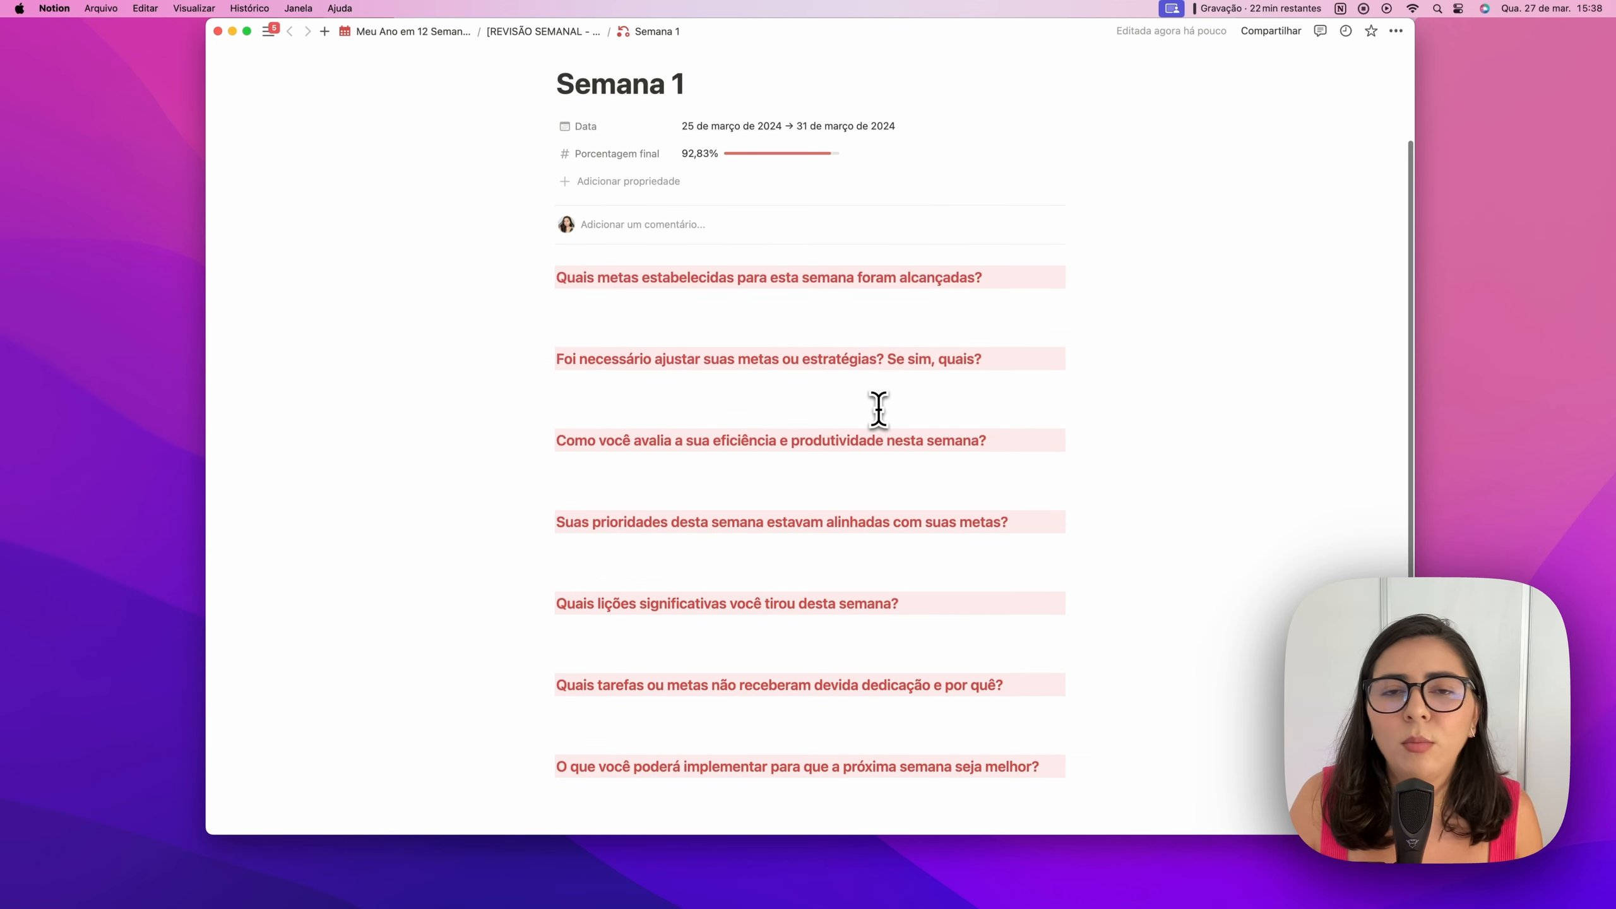
{"action": "scroll", "coordinate": [874, 422], "scroll_direction": "down", "scroll_amount": 2}
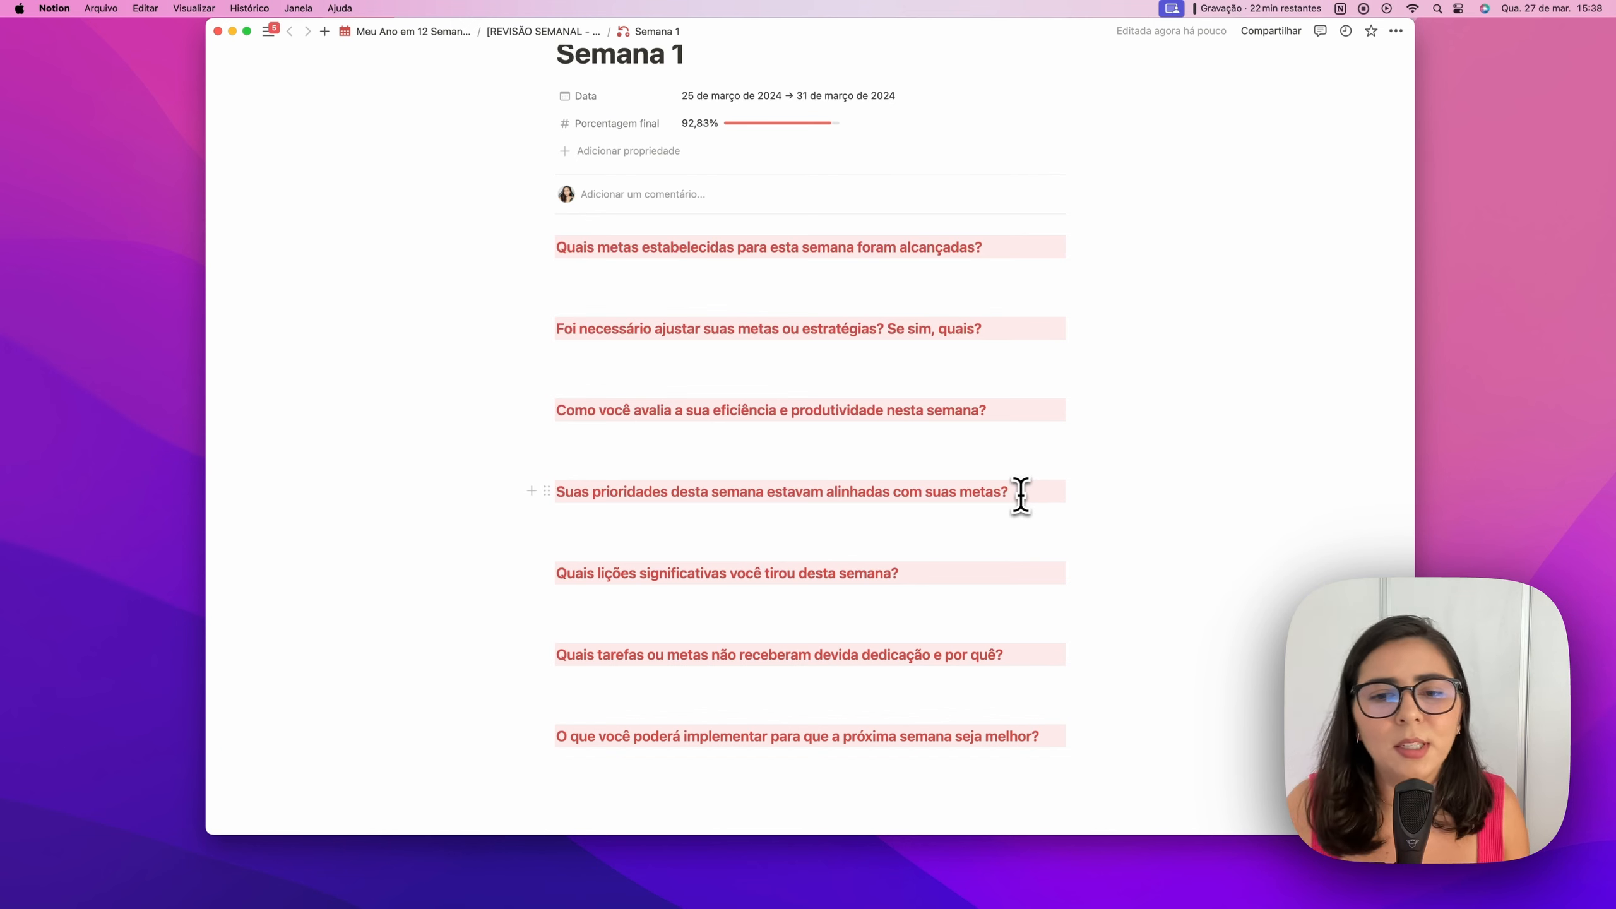
{"action": "triple_click", "coordinate": [752, 654]}
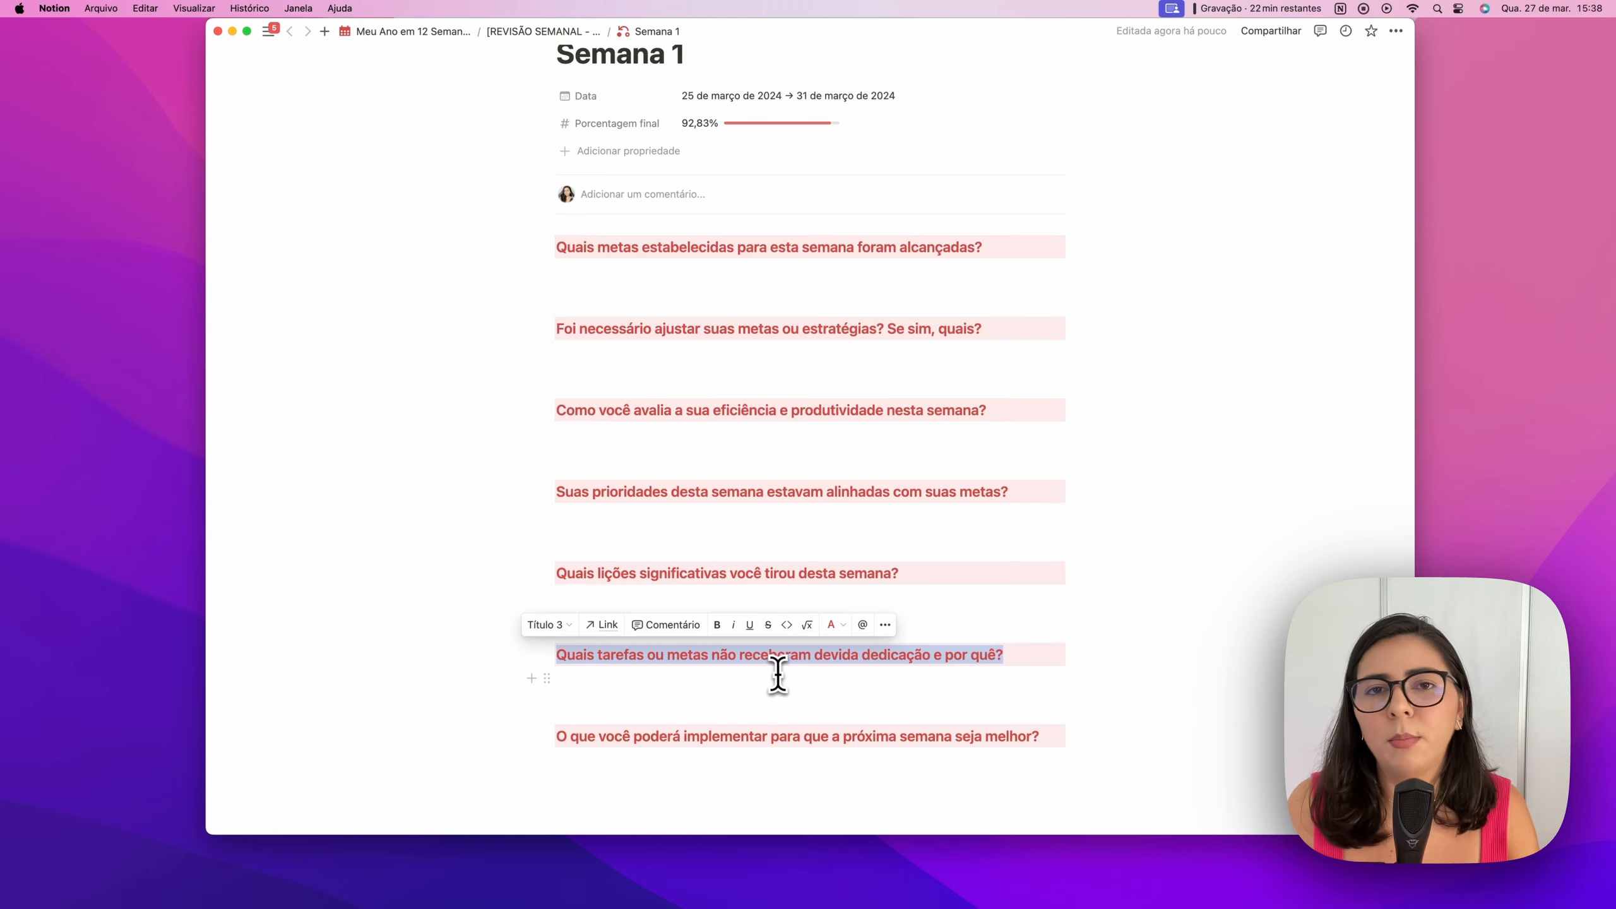
{"action": "scroll", "coordinate": [778, 676], "scroll_direction": "up", "scroll_amount": 3}
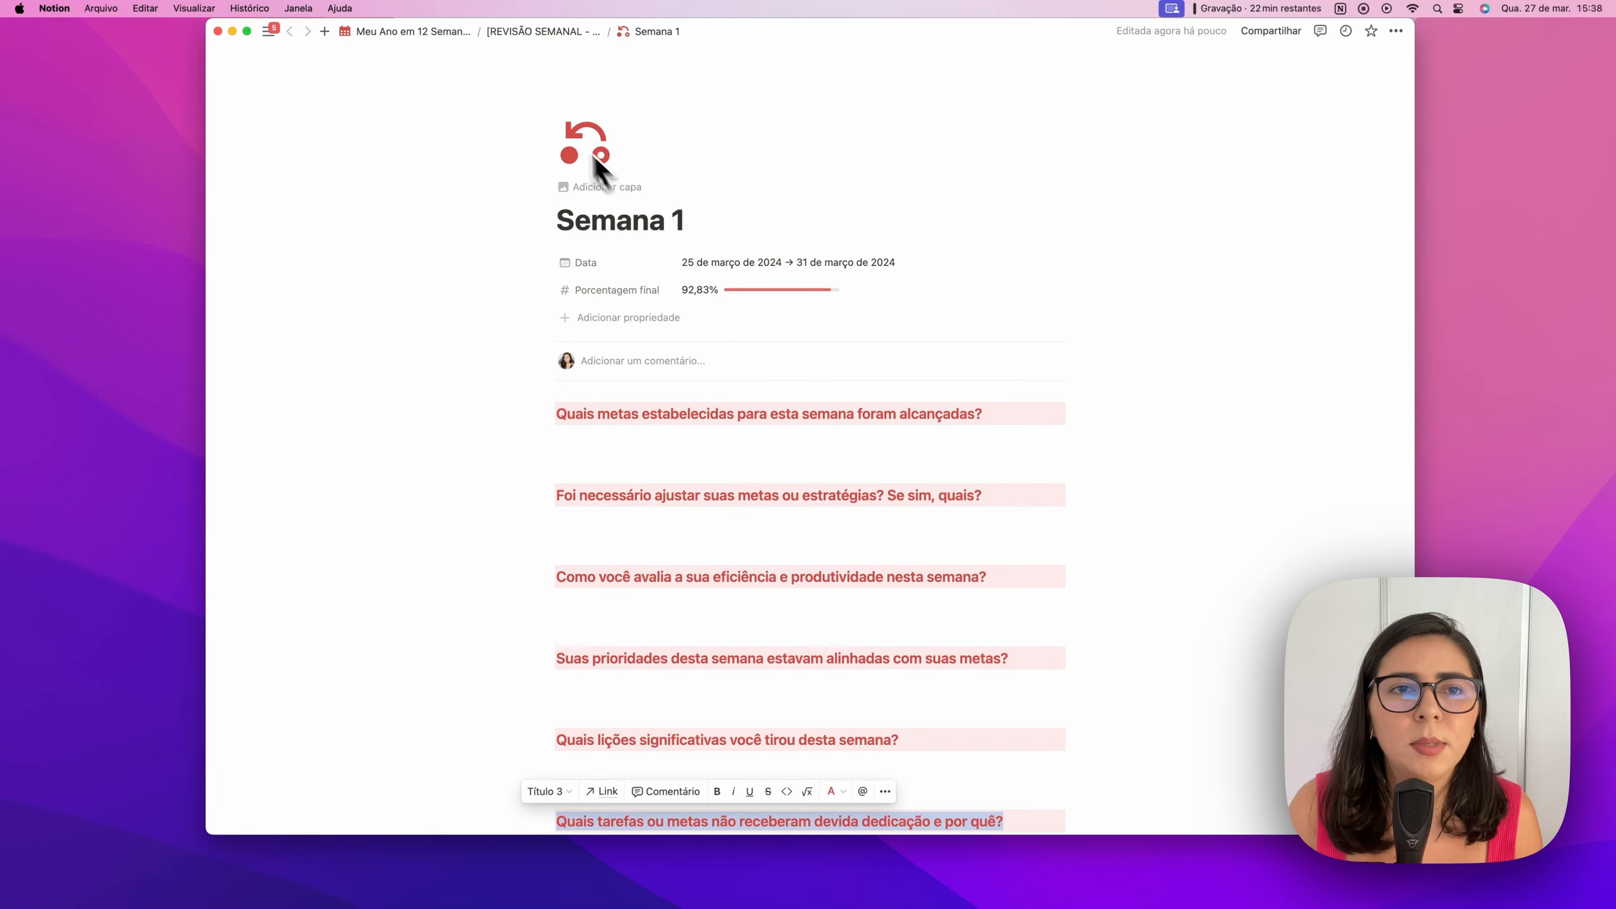
{"action": "left_click", "coordinate": [463, 47]}
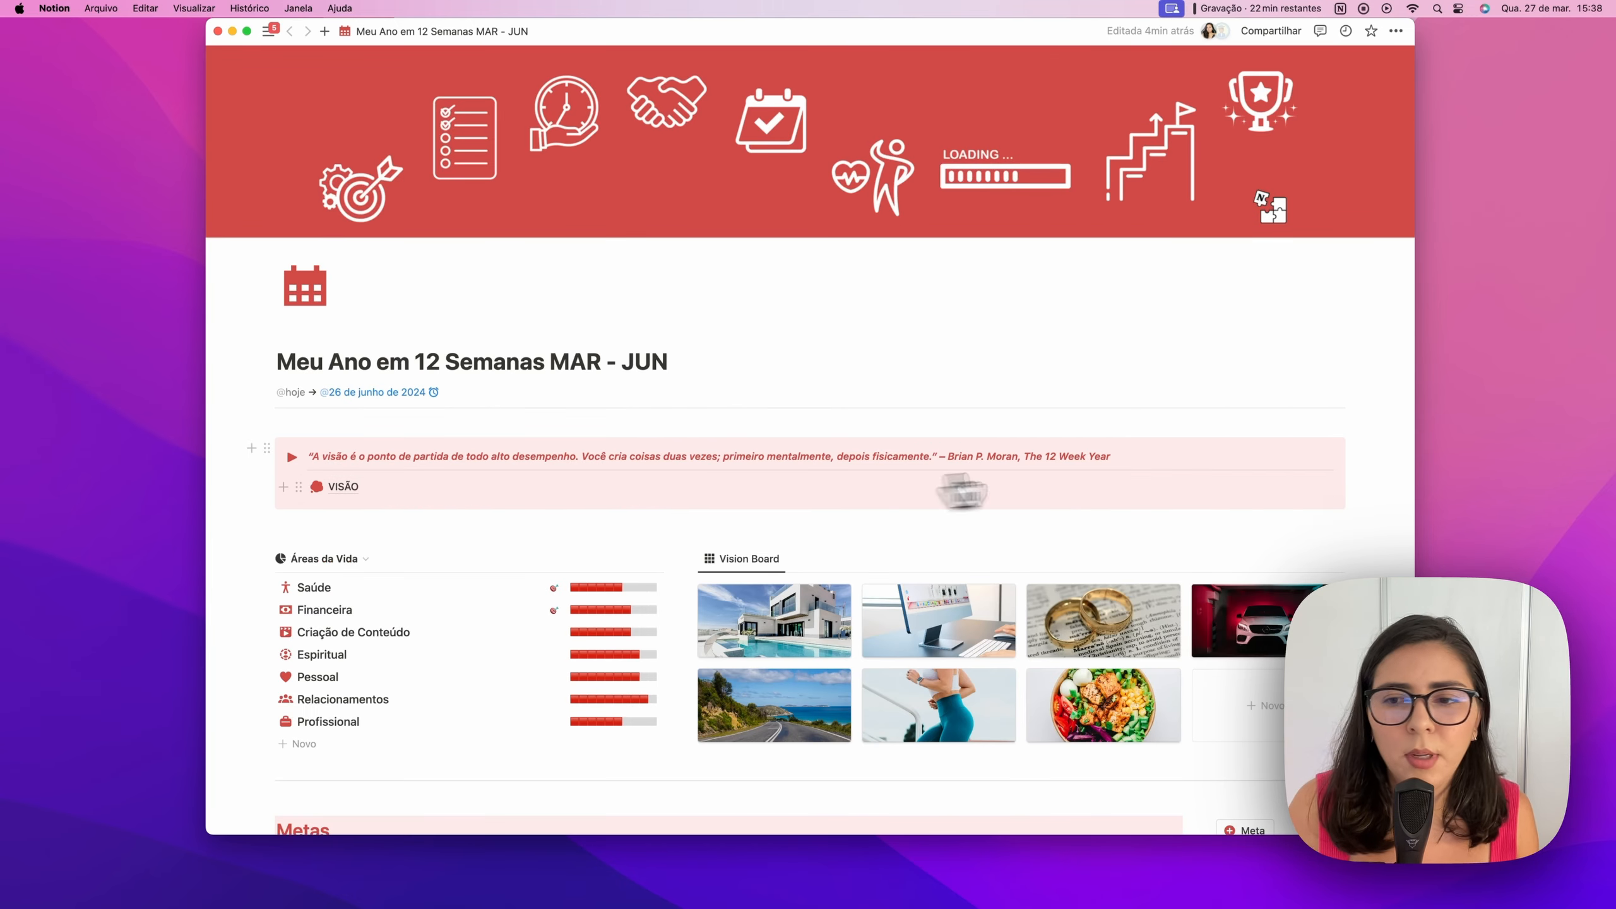
Browse the planner page and open the Poupar R$6k card in the Metas gallery
{"action": "scroll", "coordinate": [1386, 440], "scroll_direction": "down", "scroll_amount": 10}
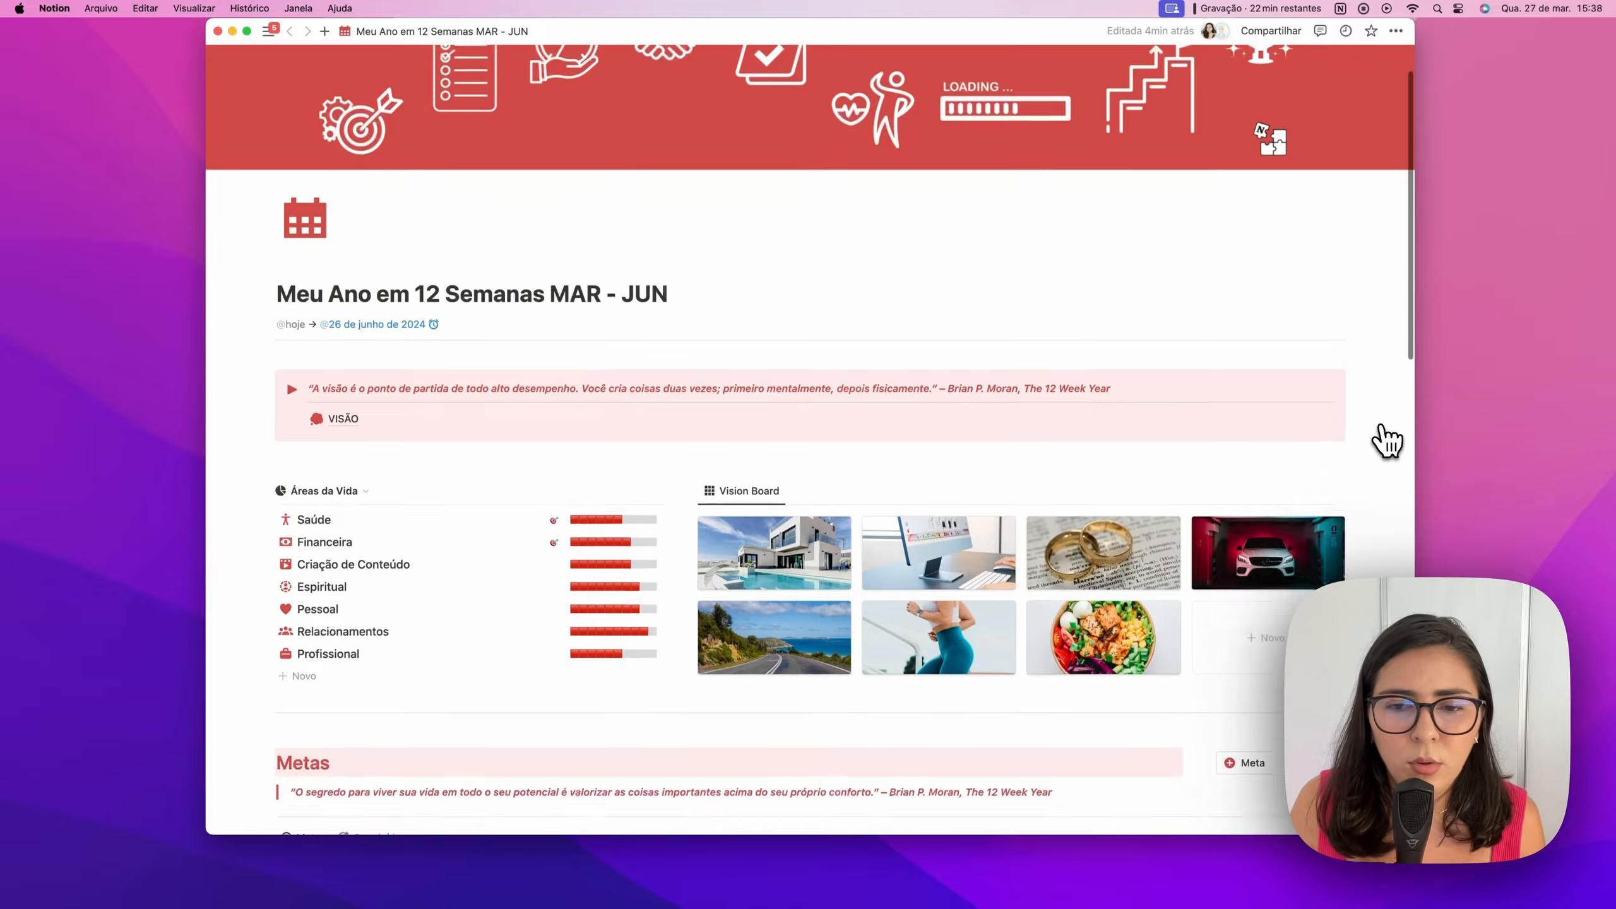
{"action": "scroll", "coordinate": [1386, 439], "scroll_direction": "down", "scroll_amount": 10}
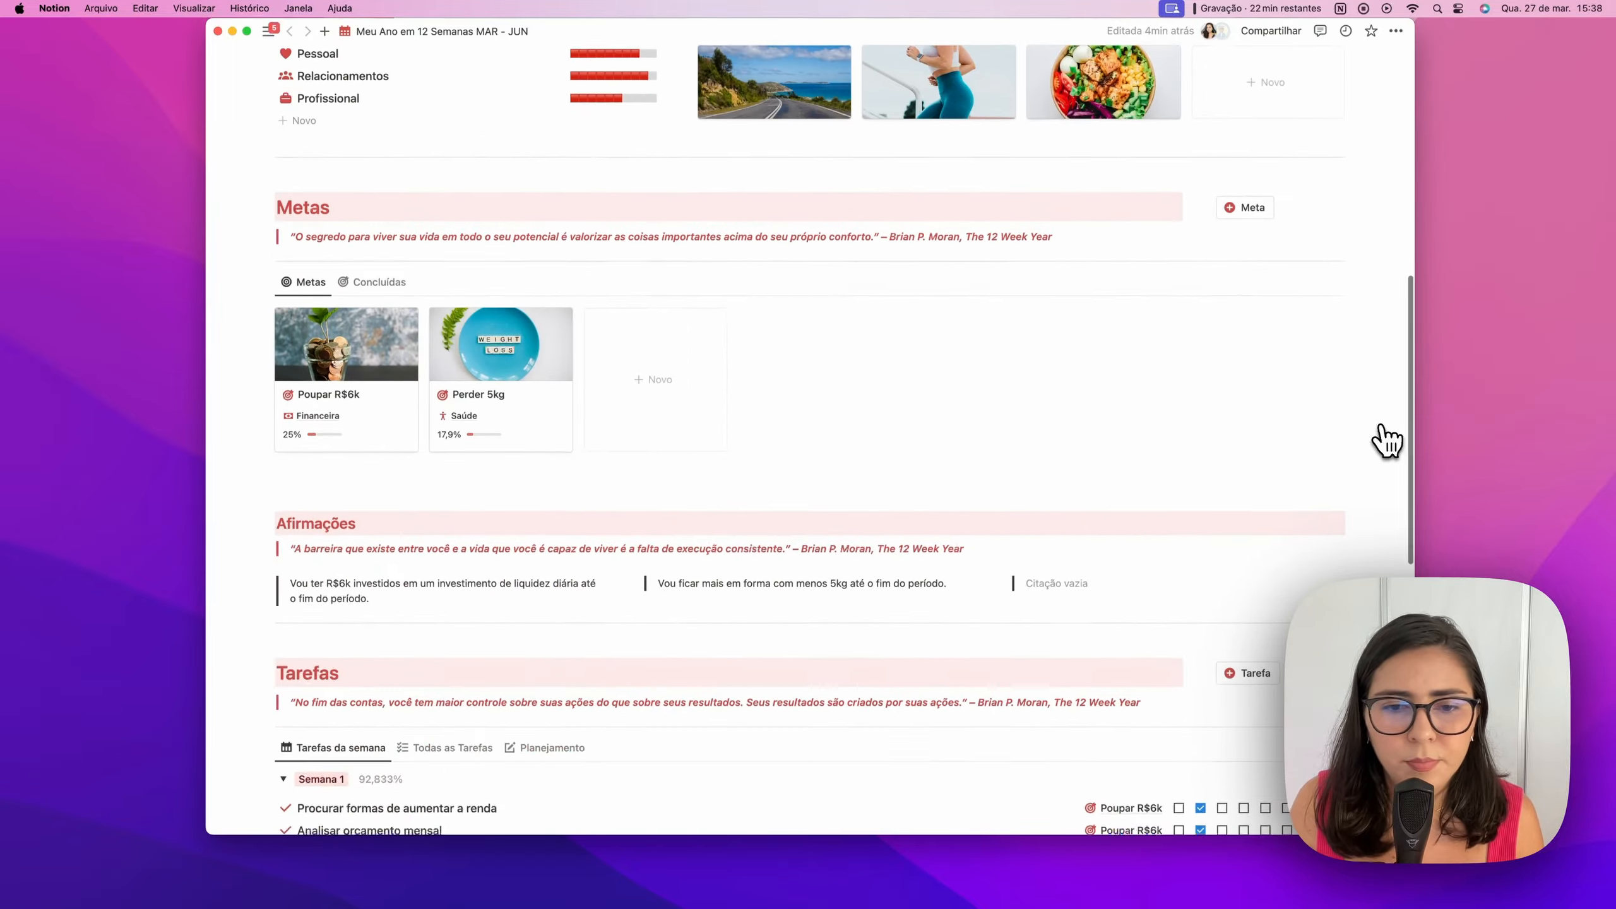
{"action": "scroll", "coordinate": [1385, 439], "scroll_direction": "up", "scroll_amount": 5}
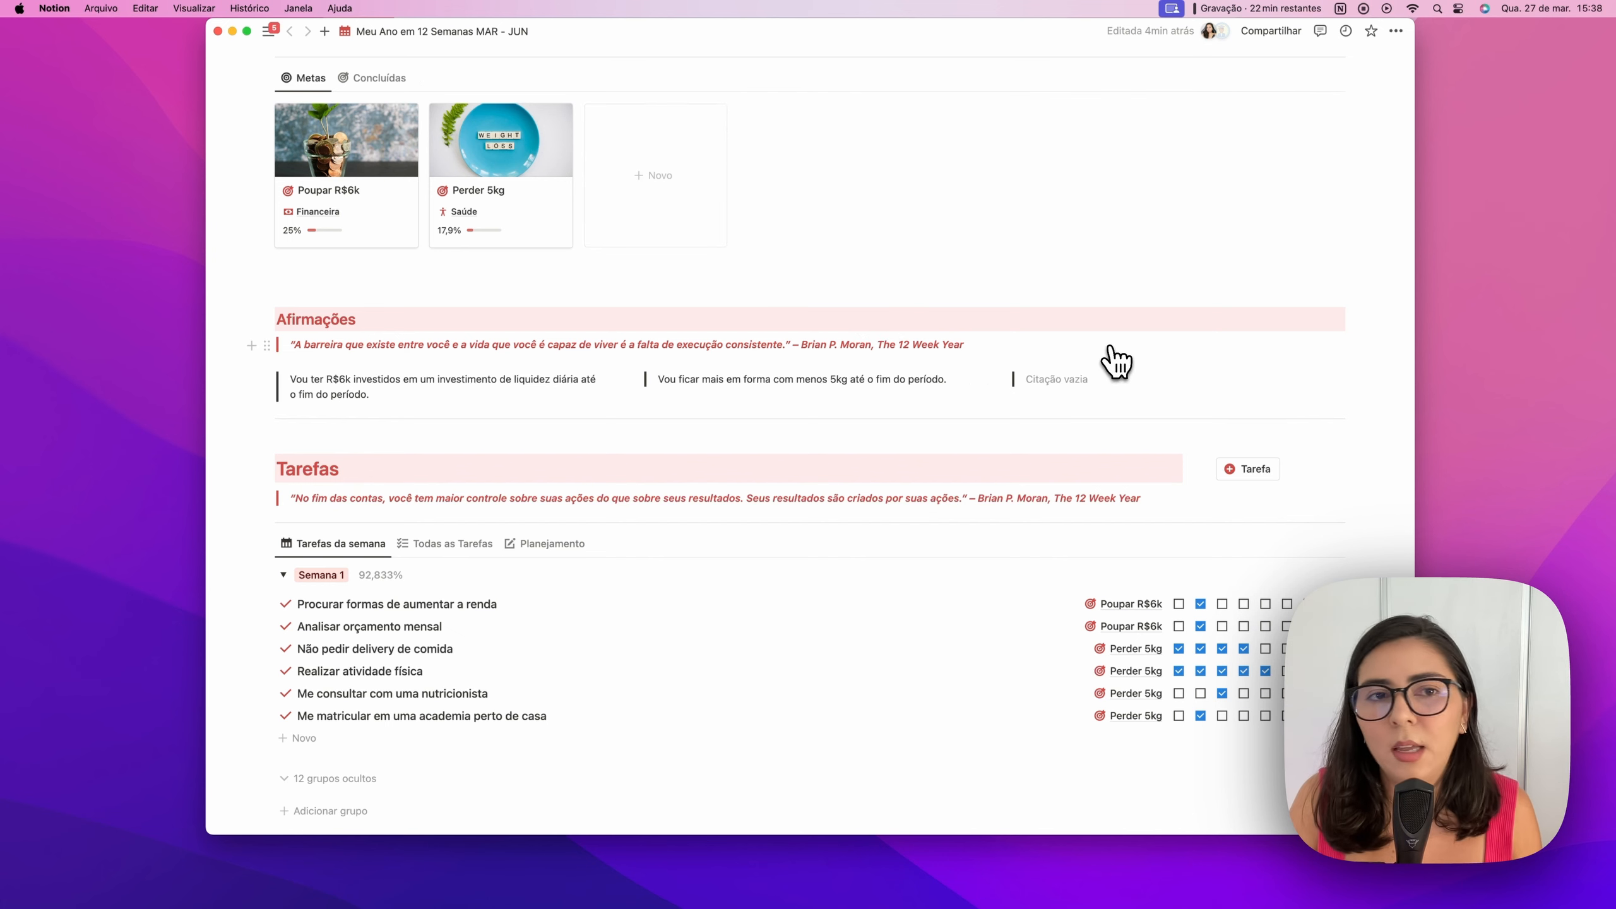
{"action": "scroll", "coordinate": [1115, 361], "scroll_direction": "down", "scroll_amount": 4}
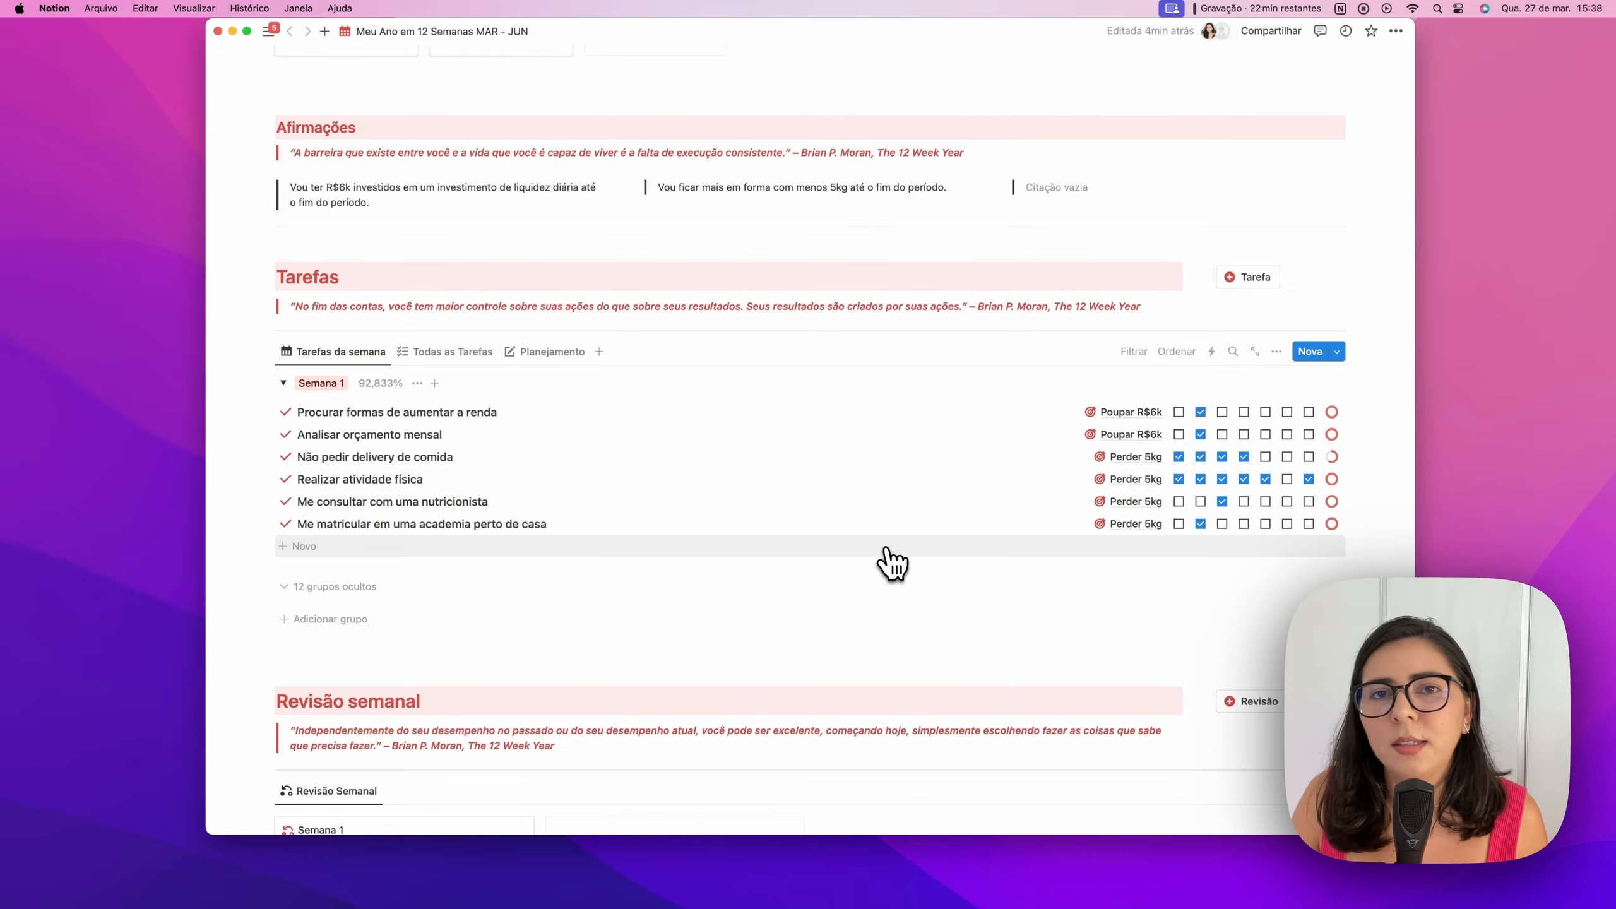
{"action": "scroll", "coordinate": [946, 452], "scroll_direction": "up", "scroll_amount": 15}
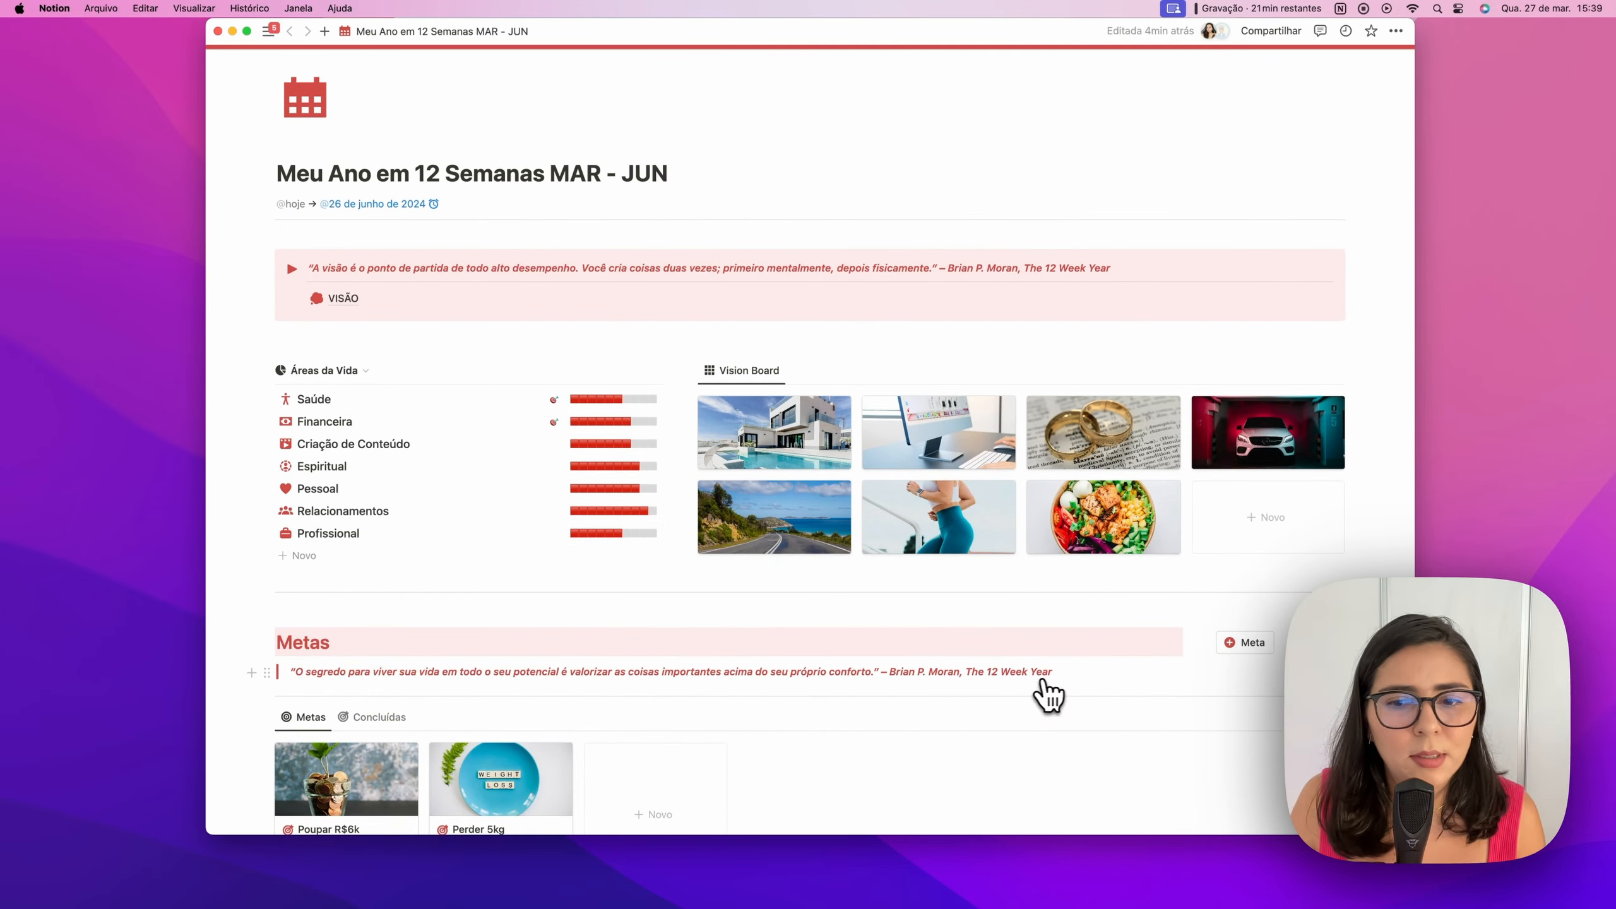
{"action": "scroll", "coordinate": [906, 541], "scroll_direction": "down", "scroll_amount": 8}
{"action": "left_click", "coordinate": [346, 268]}
{"action": "scroll", "coordinate": [884, 391], "scroll_direction": "down", "scroll_amount": 6}
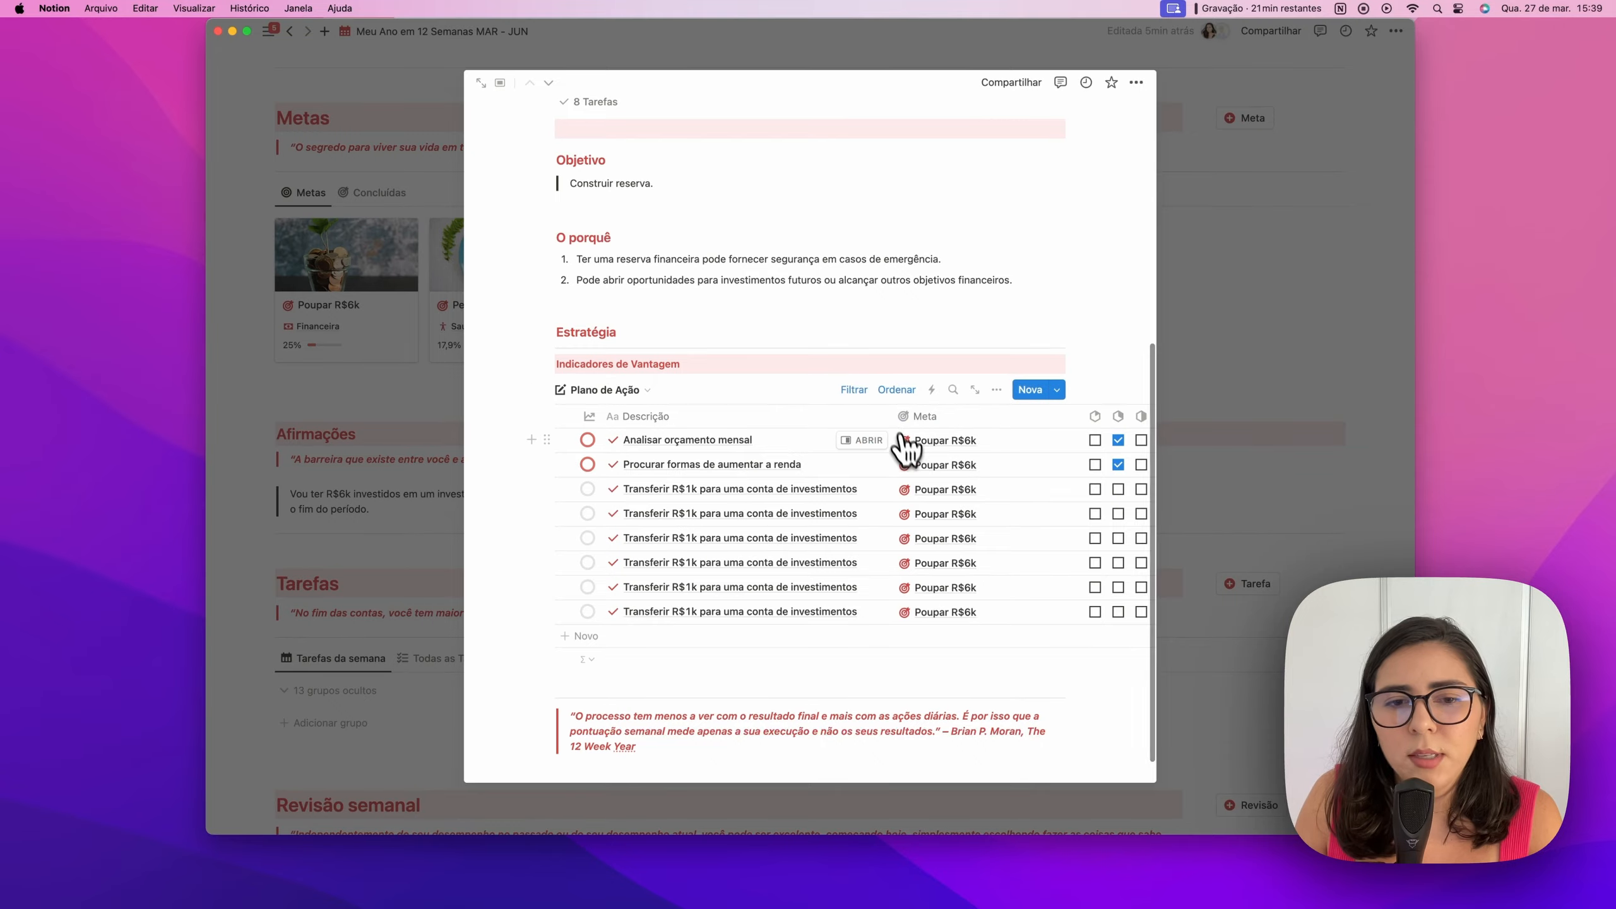
Close the Poupar R$6k goal details after scanning its action plan
{"action": "scroll", "coordinate": [906, 452], "scroll_direction": "right", "scroll_amount": 4}
{"action": "scroll", "coordinate": [907, 452], "scroll_direction": "right", "scroll_amount": 2}
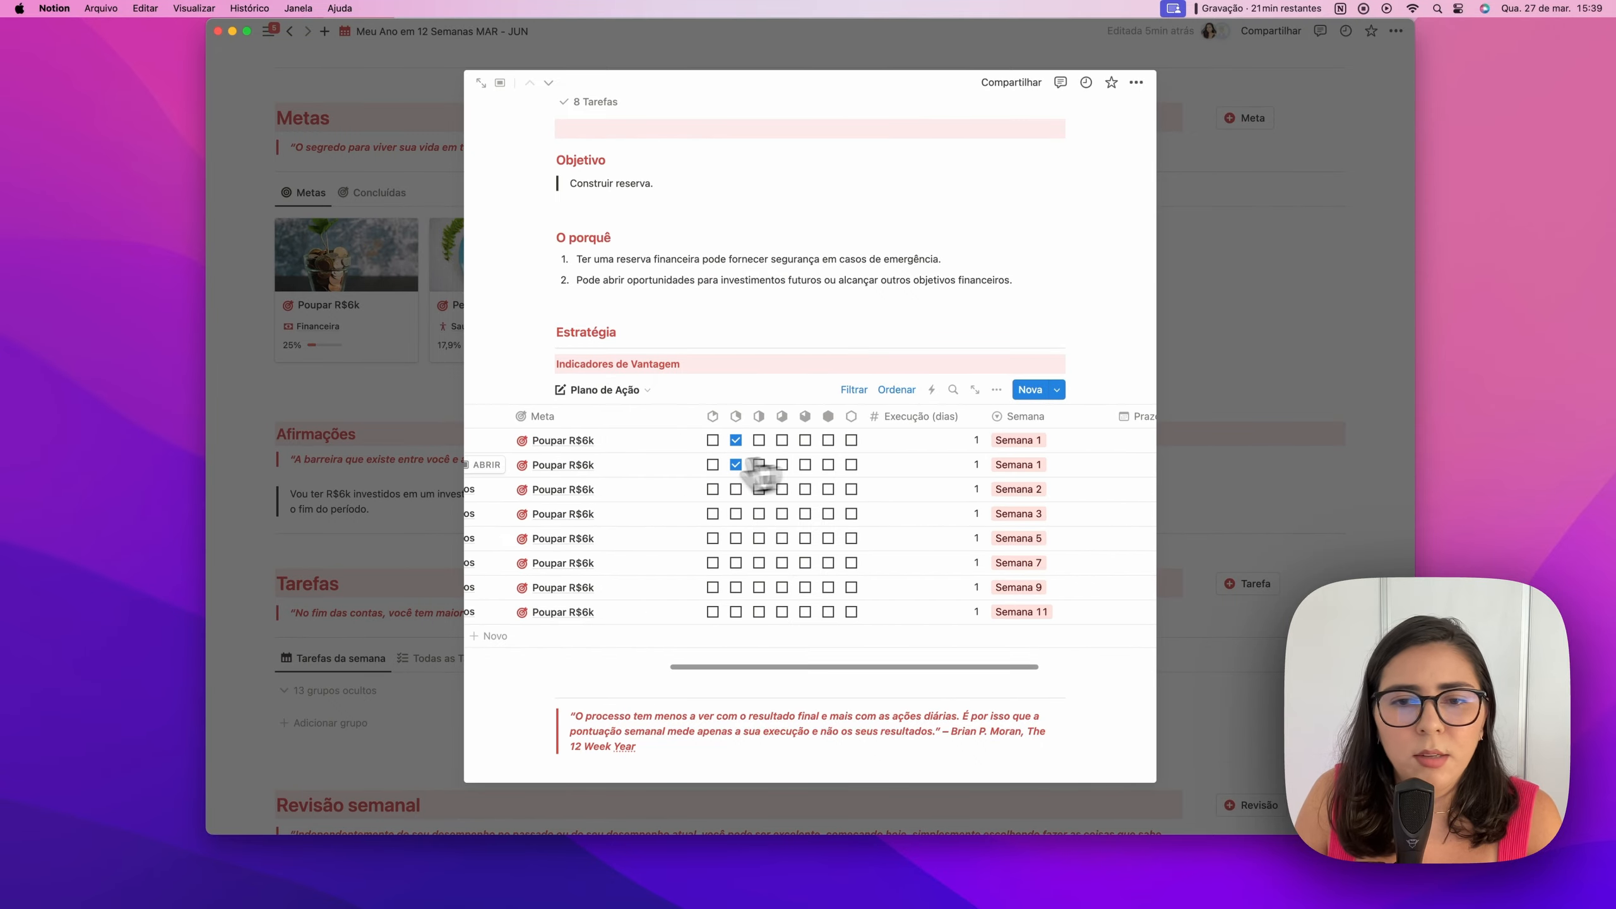
{"action": "scroll", "coordinate": [985, 470], "scroll_direction": "left", "scroll_amount": 2}
{"action": "scroll", "coordinate": [989, 484], "scroll_direction": "left", "scroll_amount": 2}
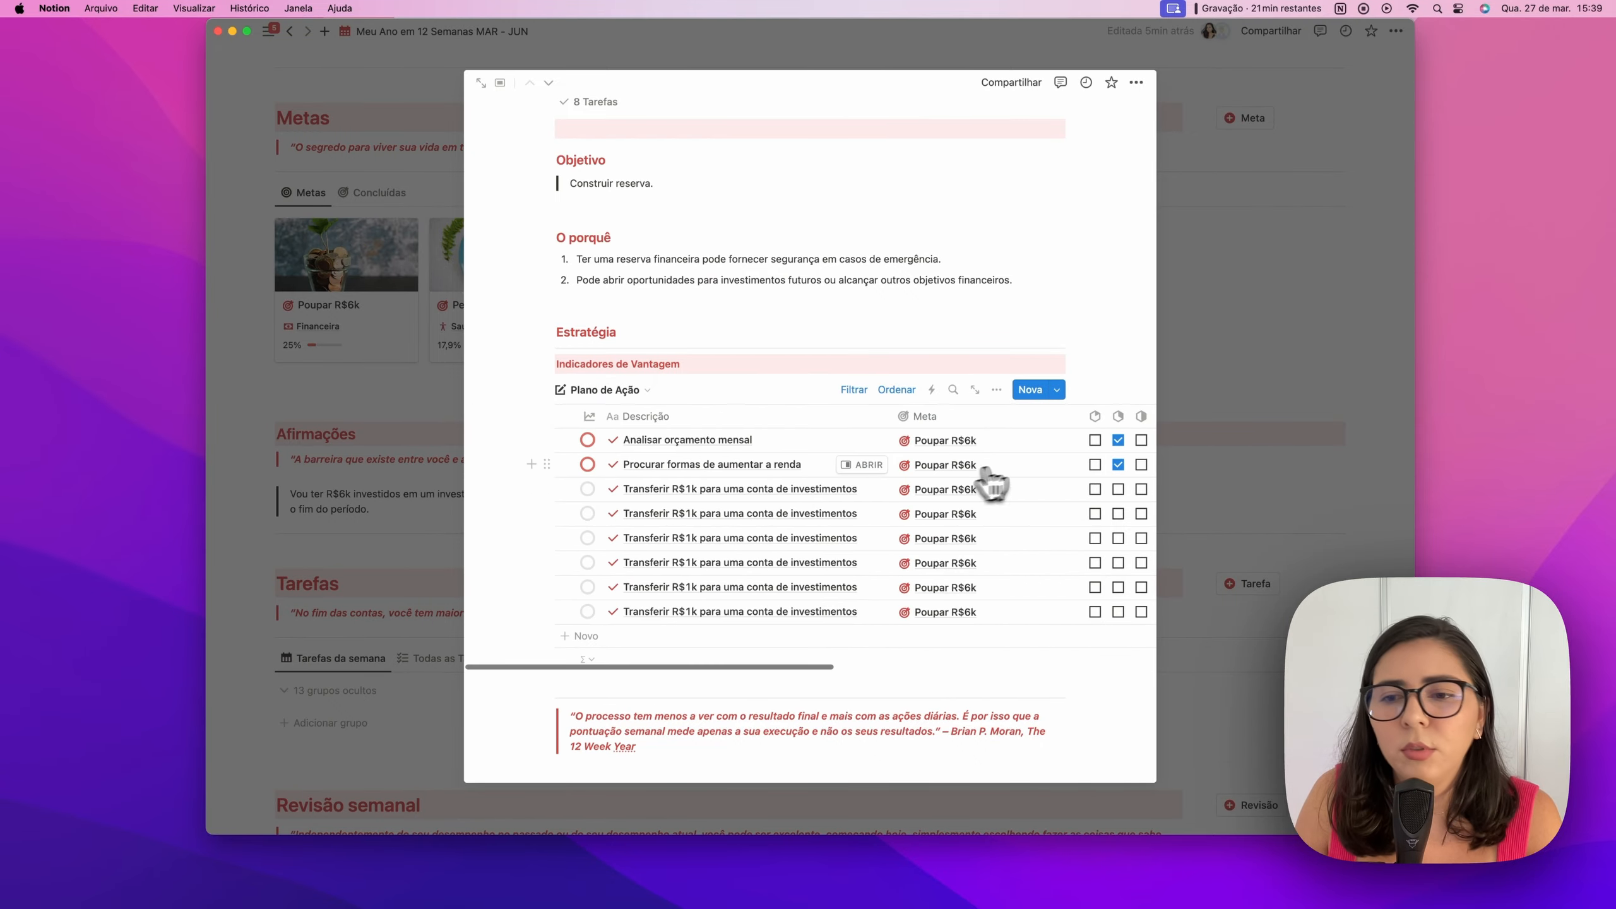
{"action": "left_click", "coordinate": [1270, 433]}
Reveal the 13 hidden week groups in Tarefas da semana and open Semana 2's options
{"action": "scroll", "coordinate": [449, 427], "scroll_direction": "down", "scroll_amount": 2}
{"action": "scroll", "coordinate": [446, 420], "scroll_direction": "down", "scroll_amount": 5}
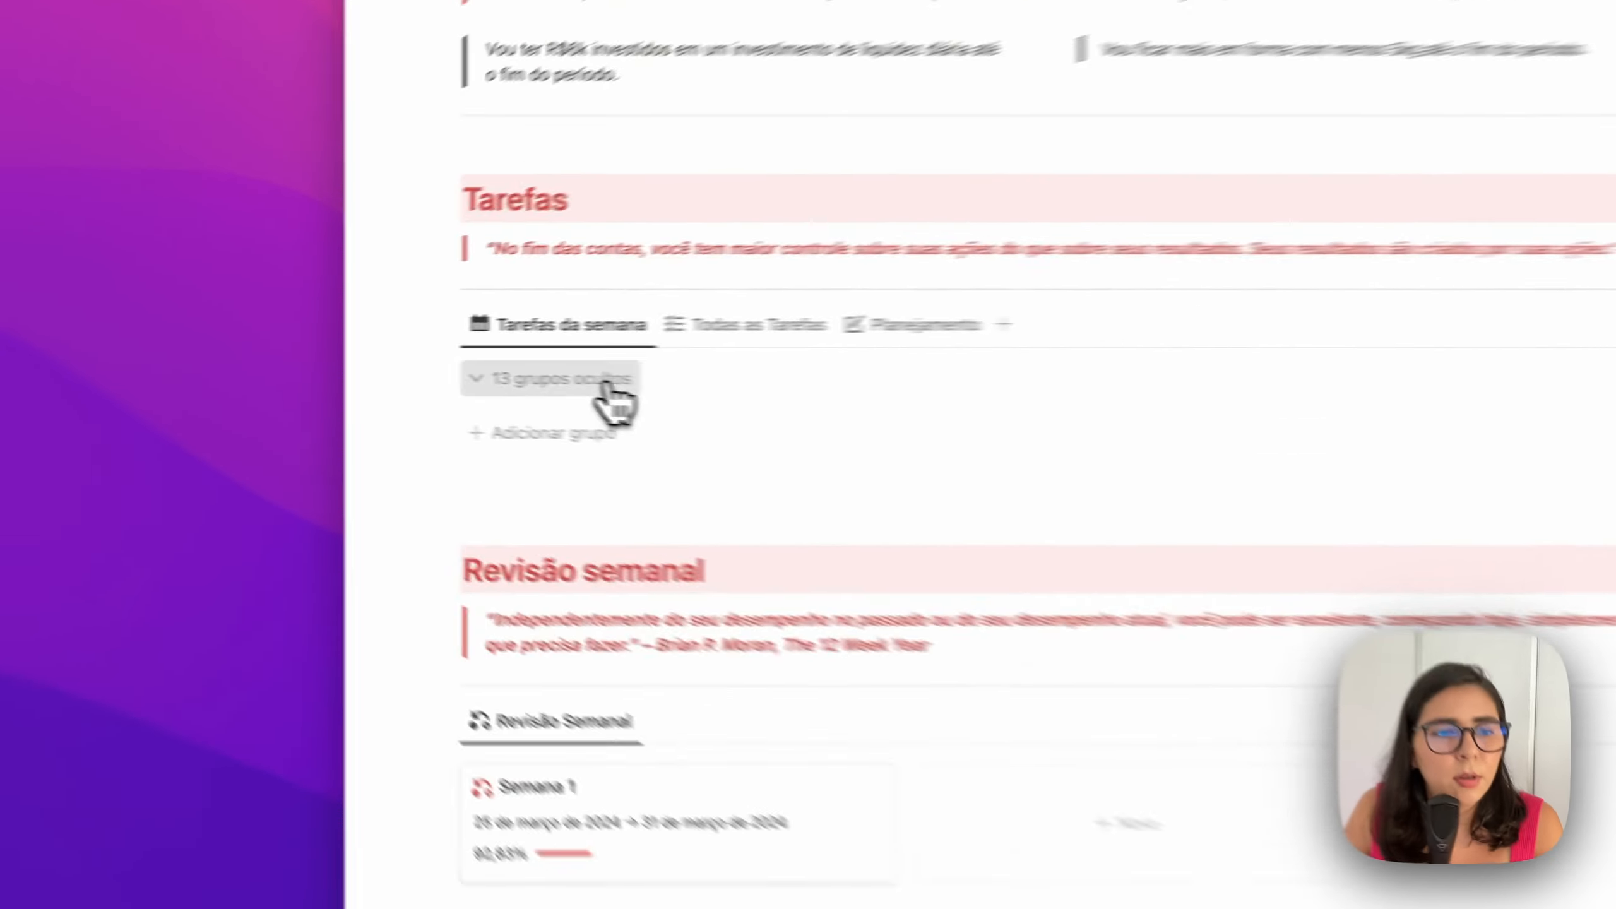
{"action": "left_click", "coordinate": [362, 370]}
{"action": "scroll", "coordinate": [745, 522], "scroll_direction": "down", "scroll_amount": 20}
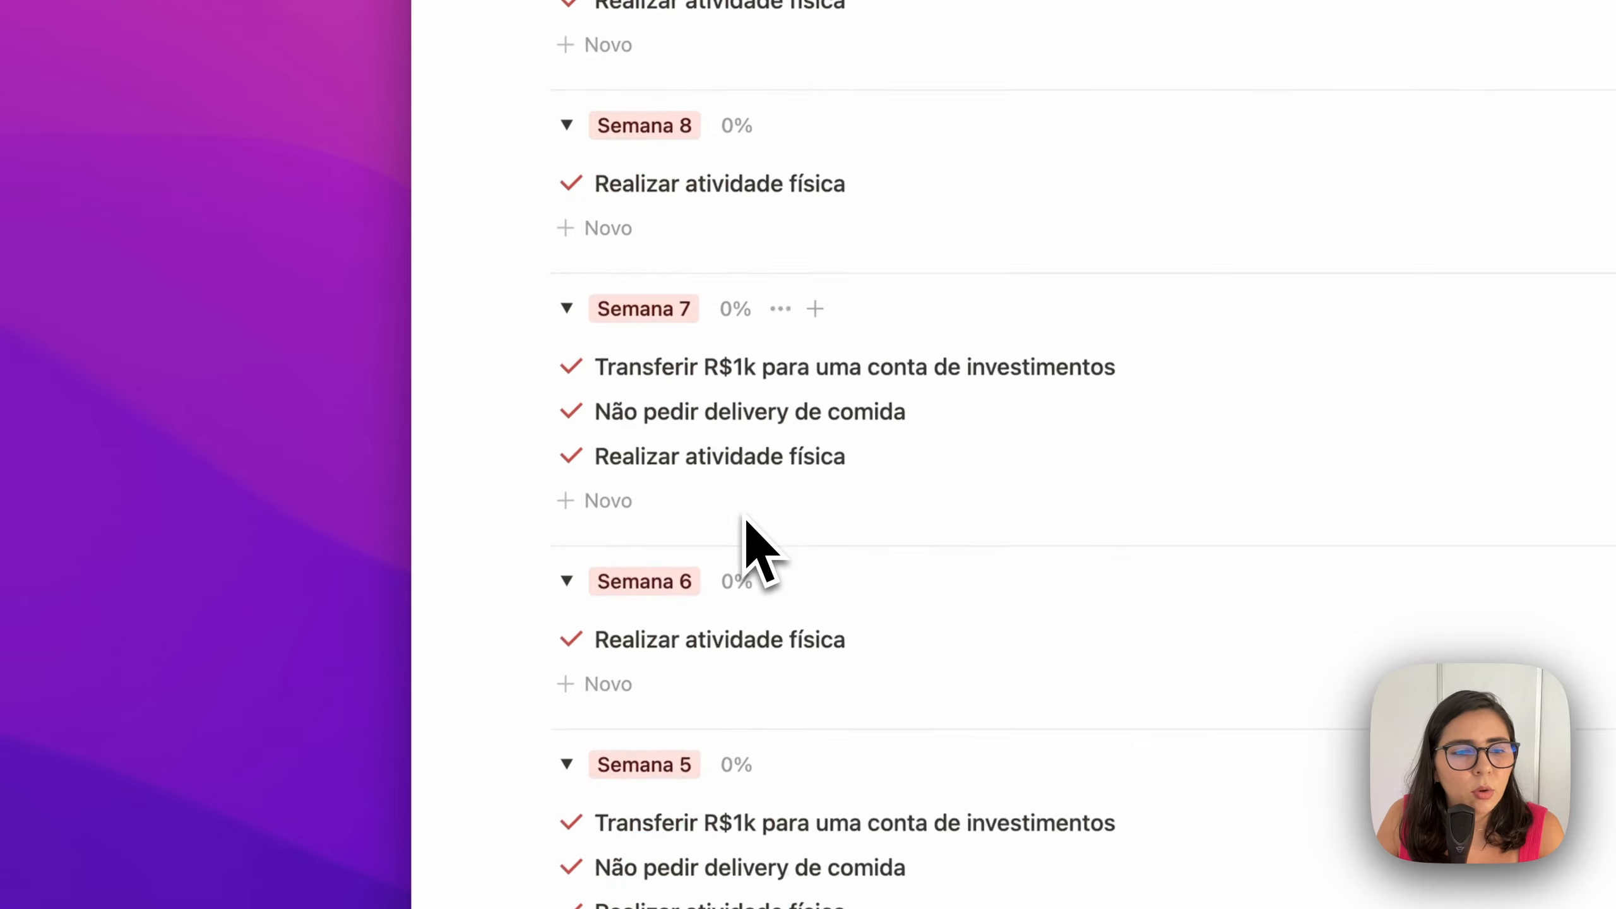
{"action": "scroll", "coordinate": [745, 522], "scroll_direction": "down", "scroll_amount": 1}
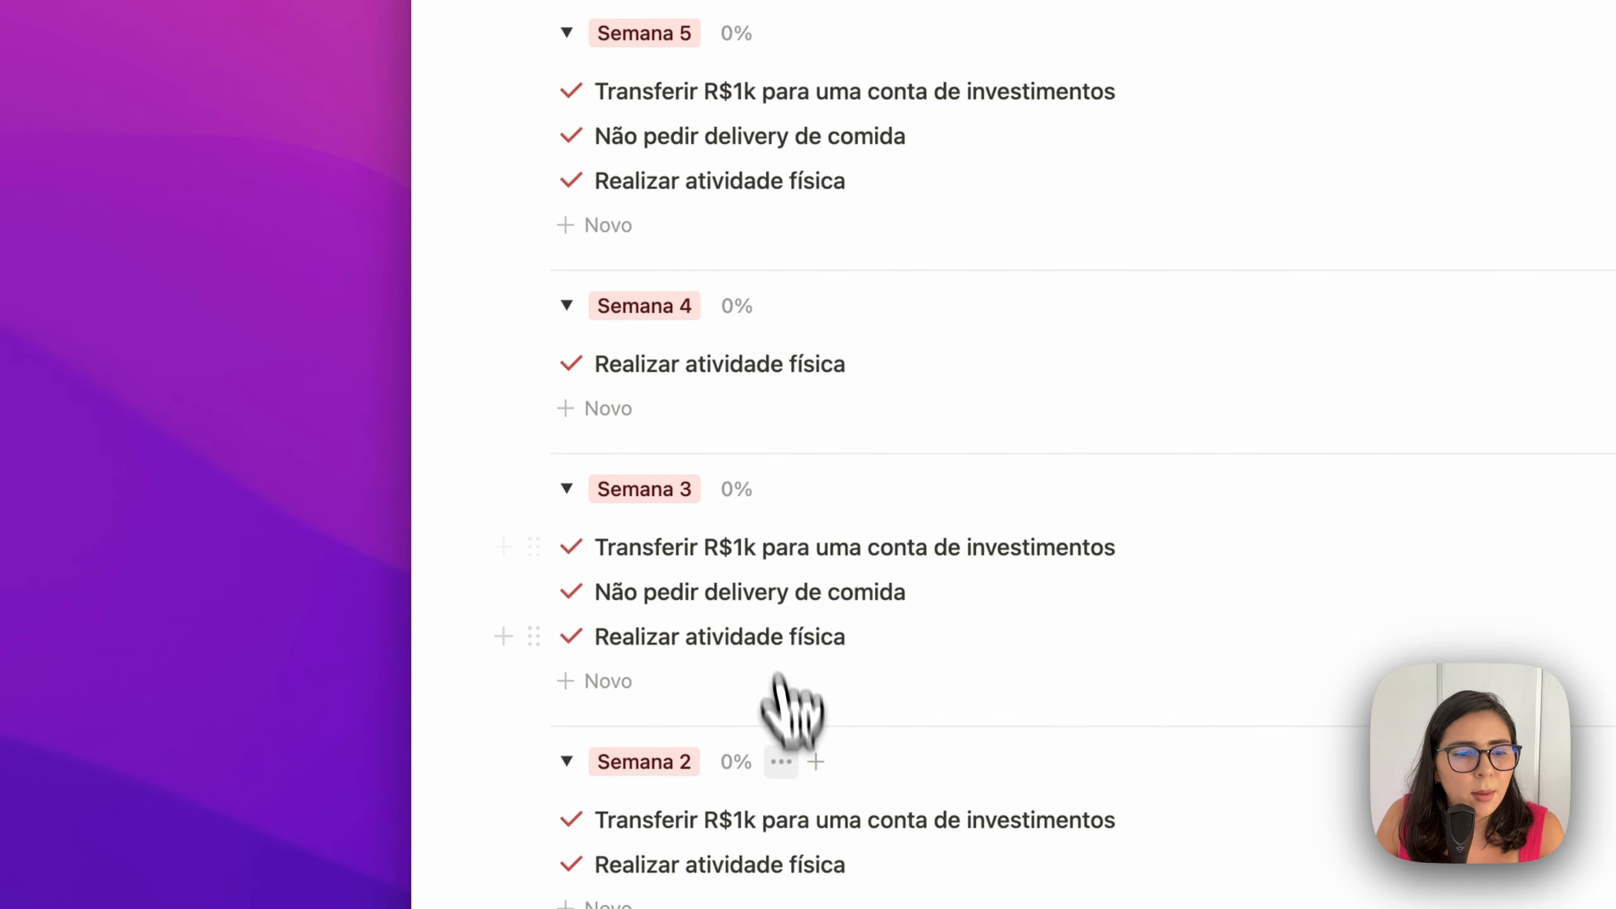
{"action": "left_click", "coordinate": [782, 761]}
Collapse Semana 3 through Semana 7 and fold the 12 hidden groups away
{"action": "left_click", "coordinate": [856, 207]}
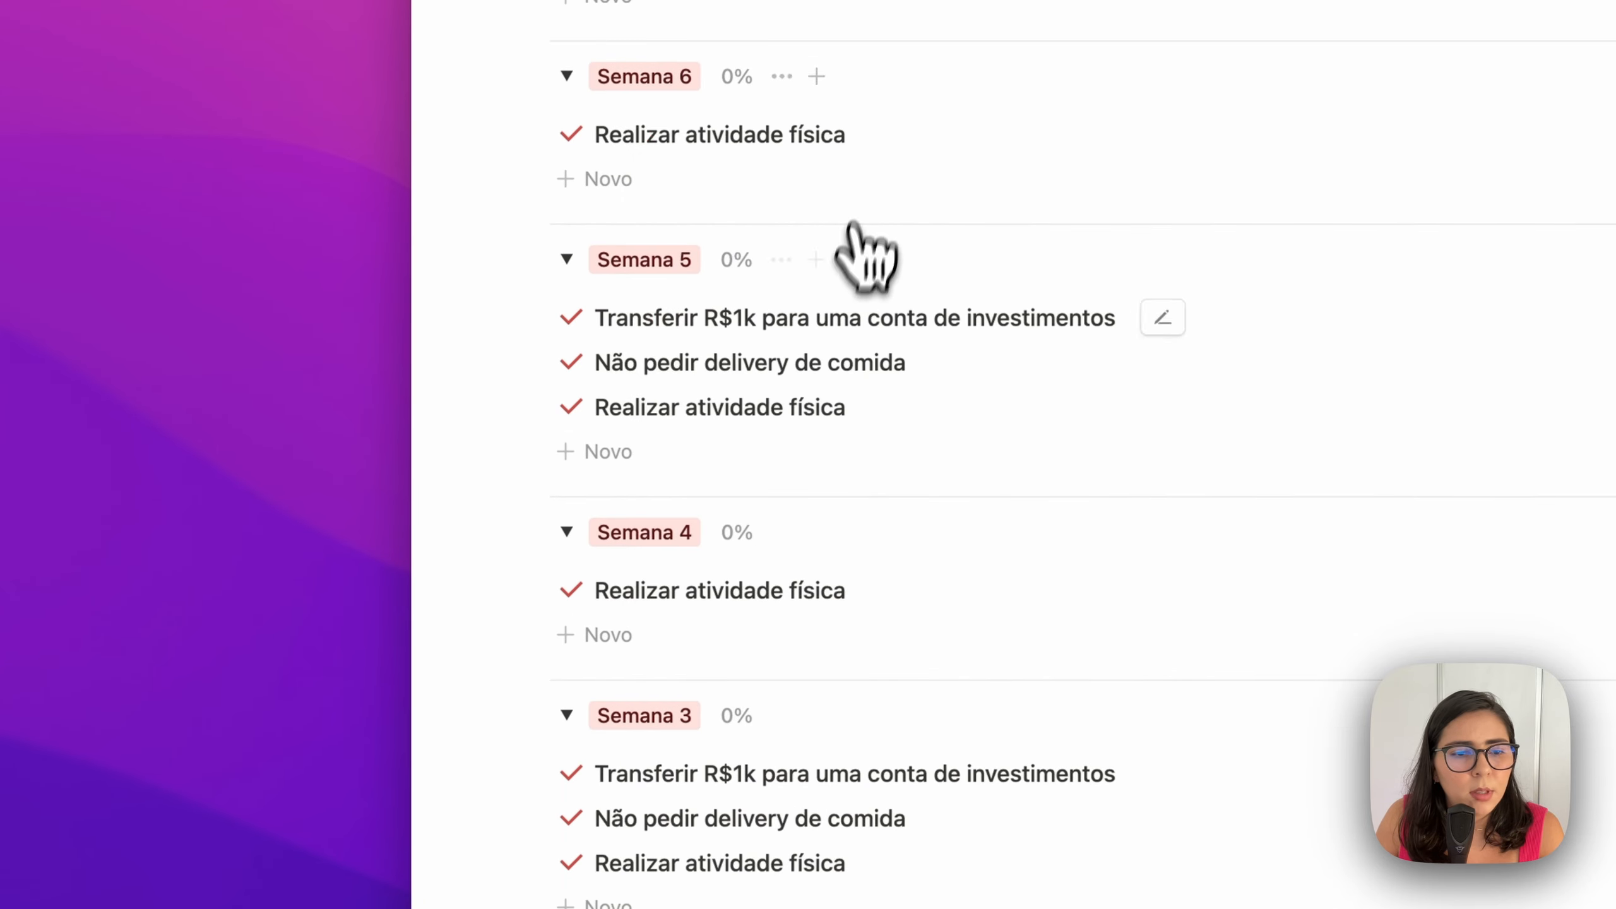
{"action": "left_click", "coordinate": [567, 715]}
{"action": "left_click", "coordinate": [567, 532]}
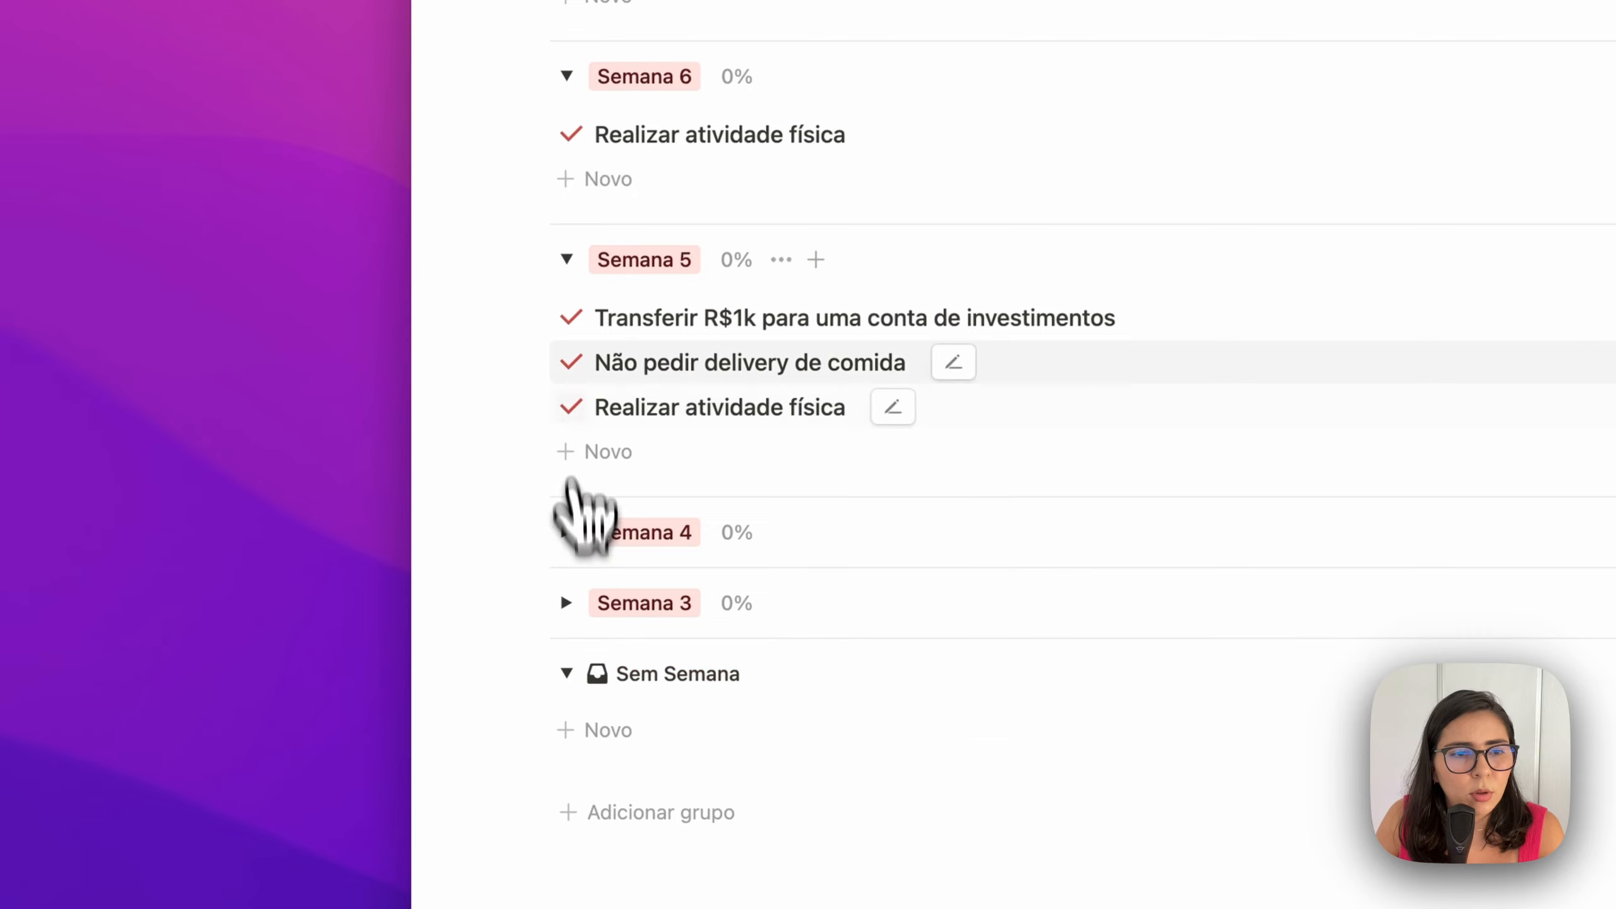
{"action": "left_click", "coordinate": [567, 259]}
{"action": "left_click", "coordinate": [567, 224]}
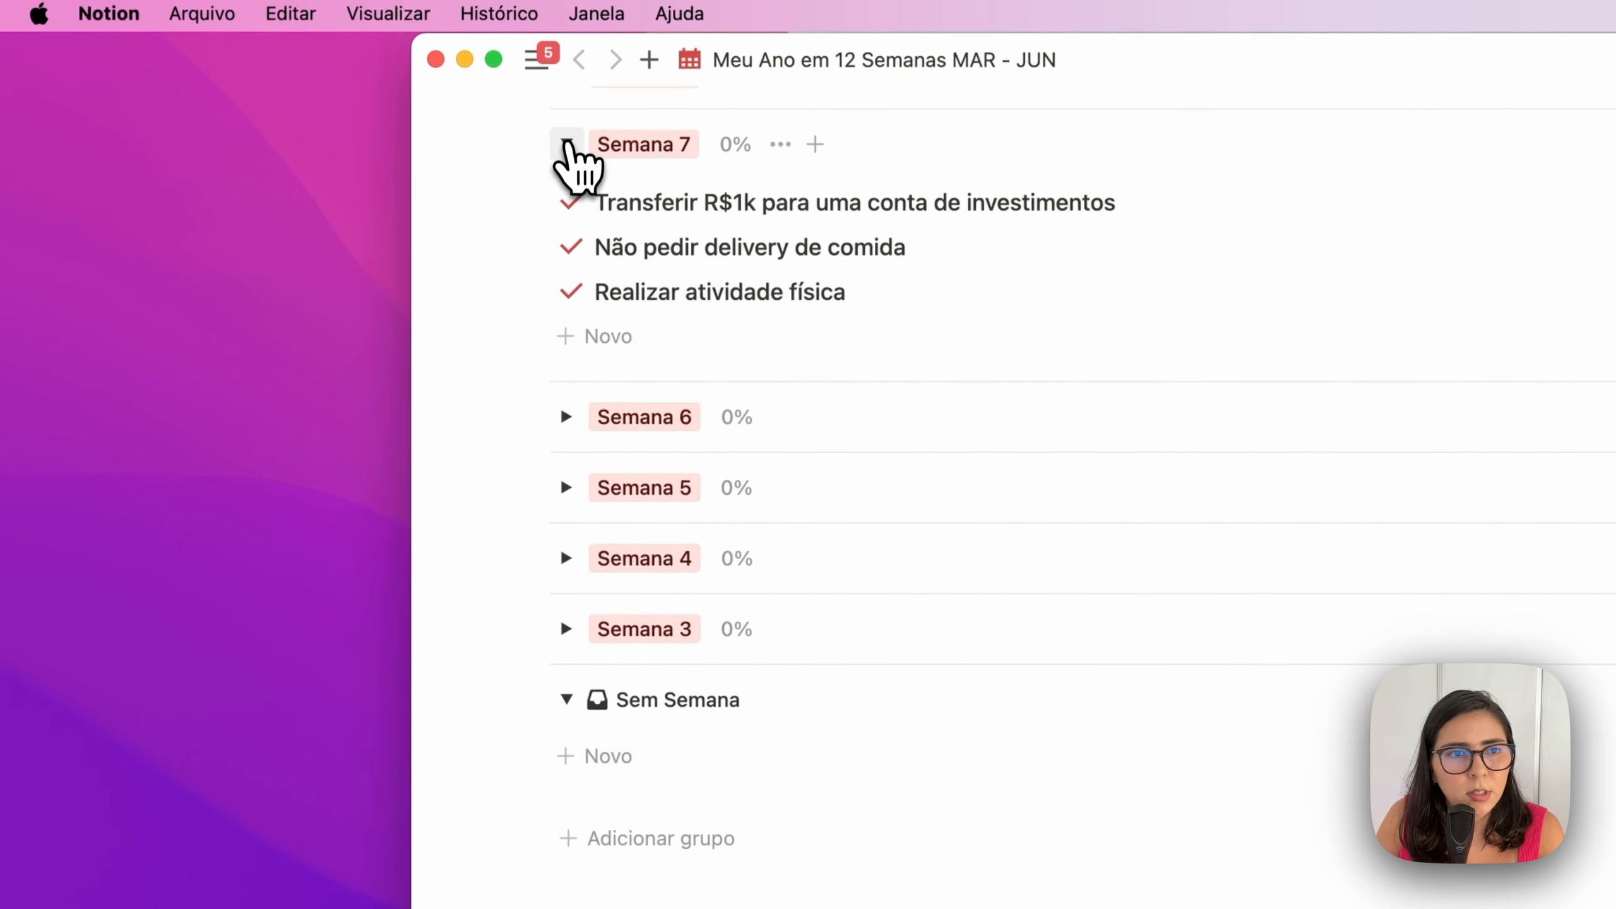
{"action": "left_click", "coordinate": [563, 142]}
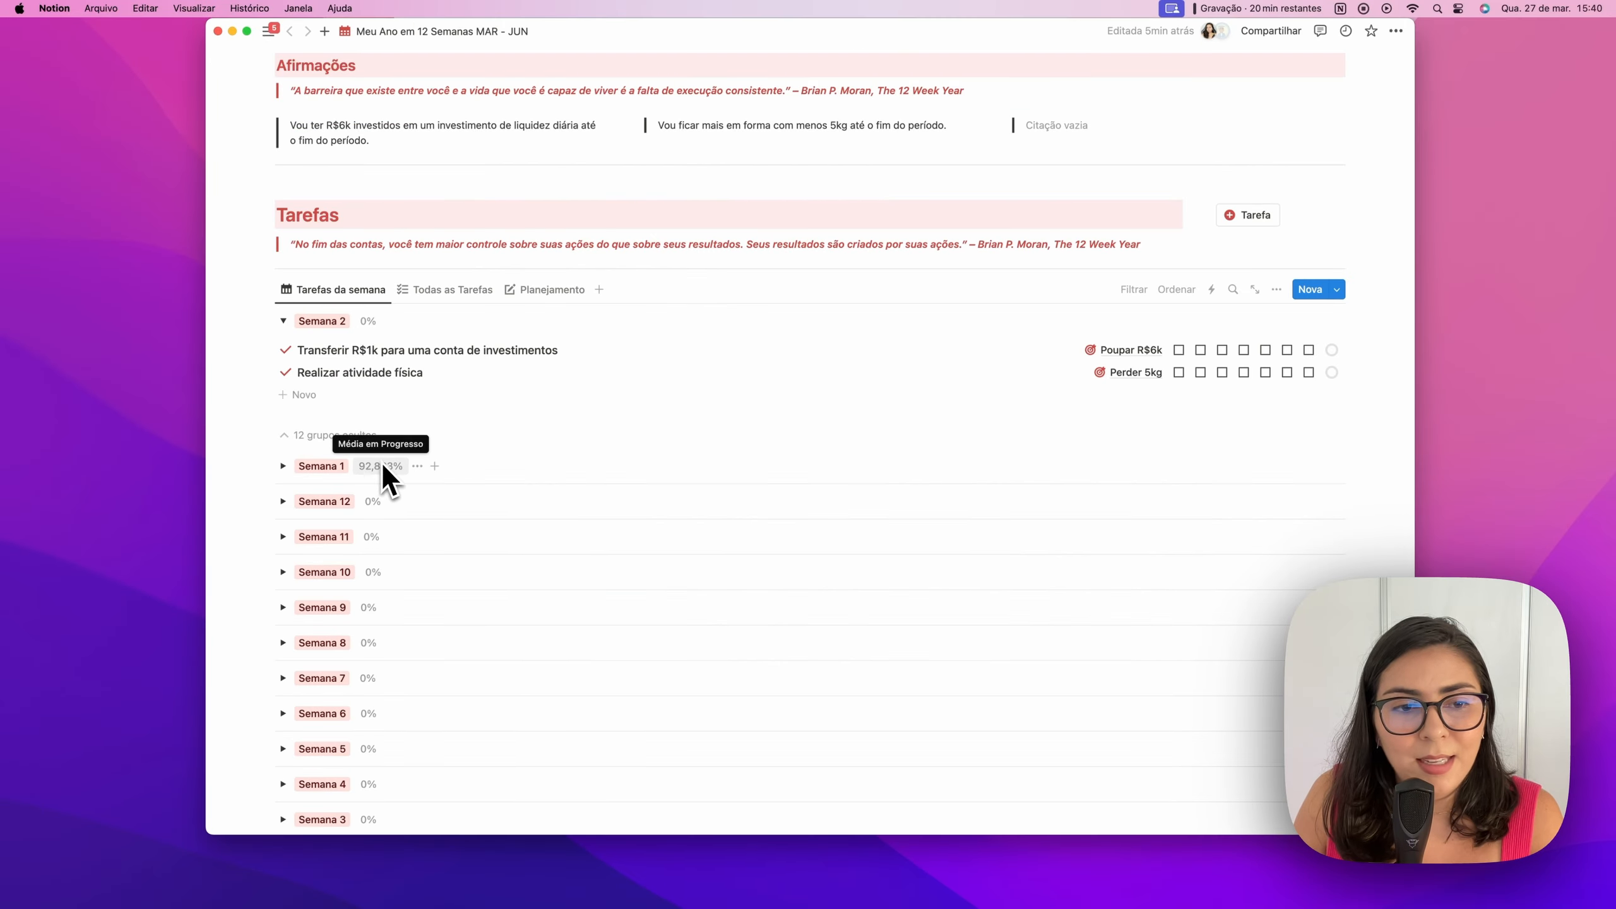
{"action": "scroll", "coordinate": [382, 468], "scroll_direction": "down", "scroll_amount": 3}
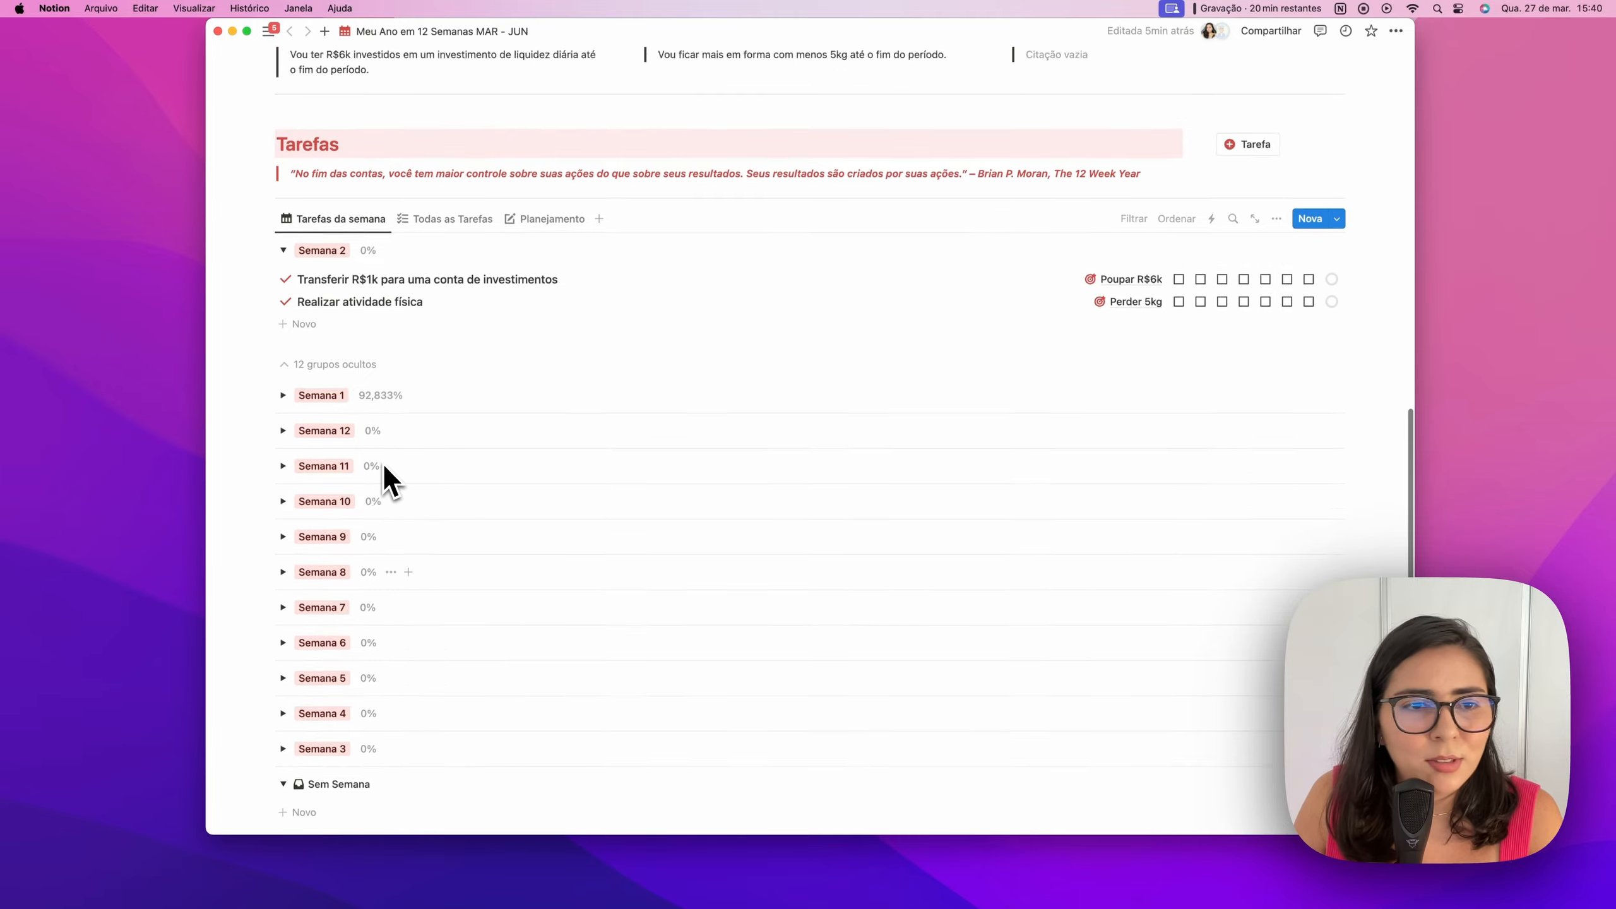
{"action": "scroll", "coordinate": [384, 466], "scroll_direction": "up", "scroll_amount": 1}
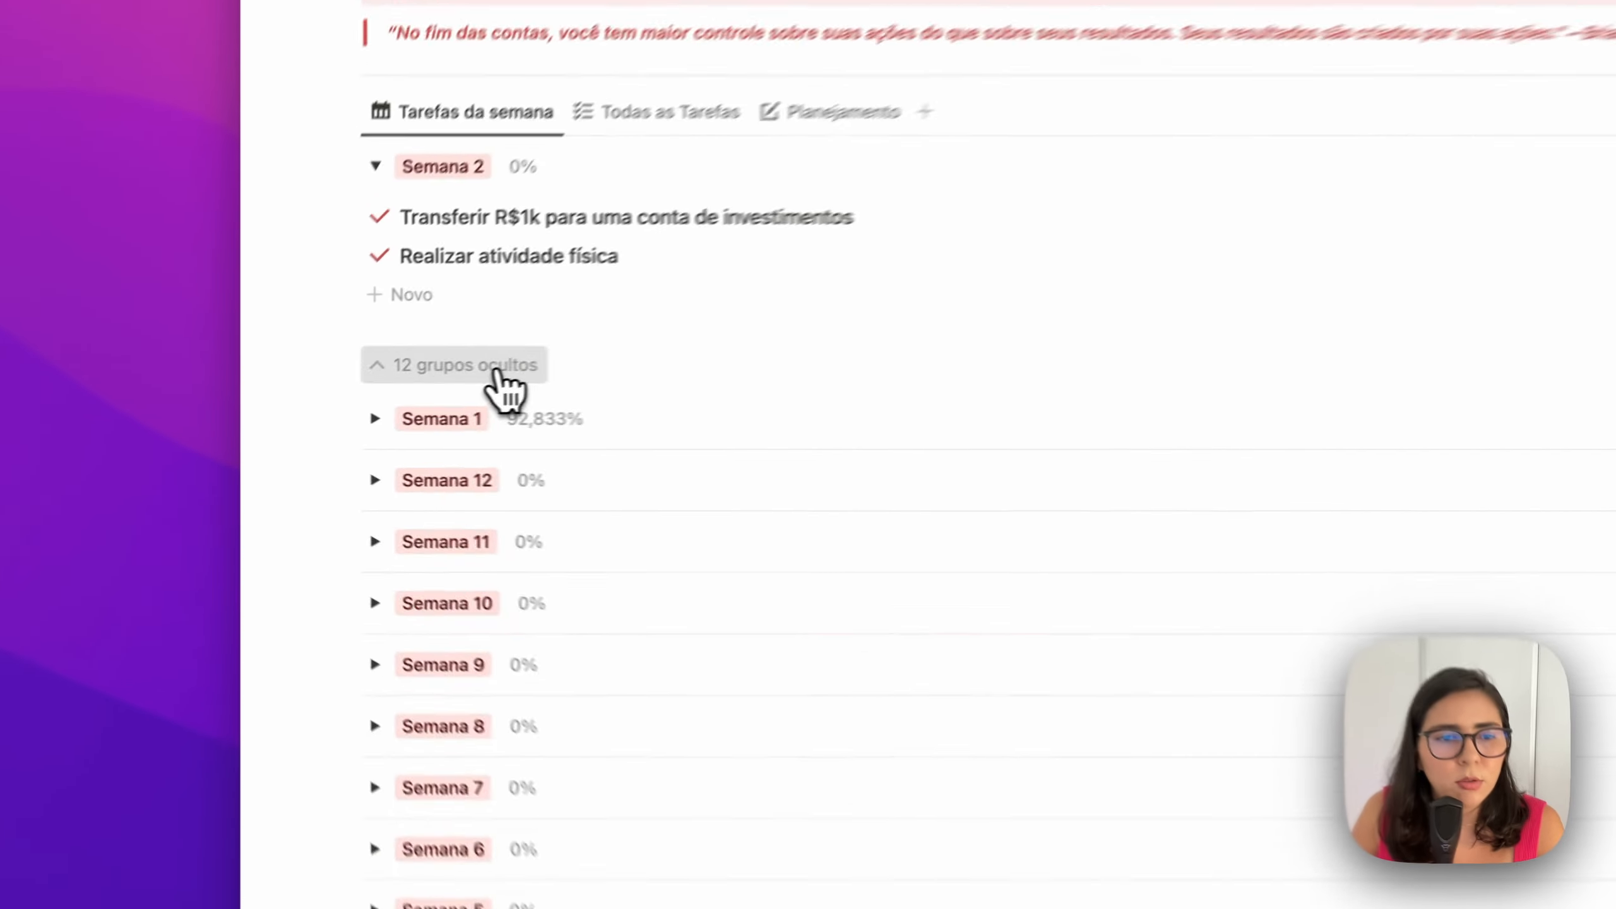
{"action": "left_click", "coordinate": [356, 397]}
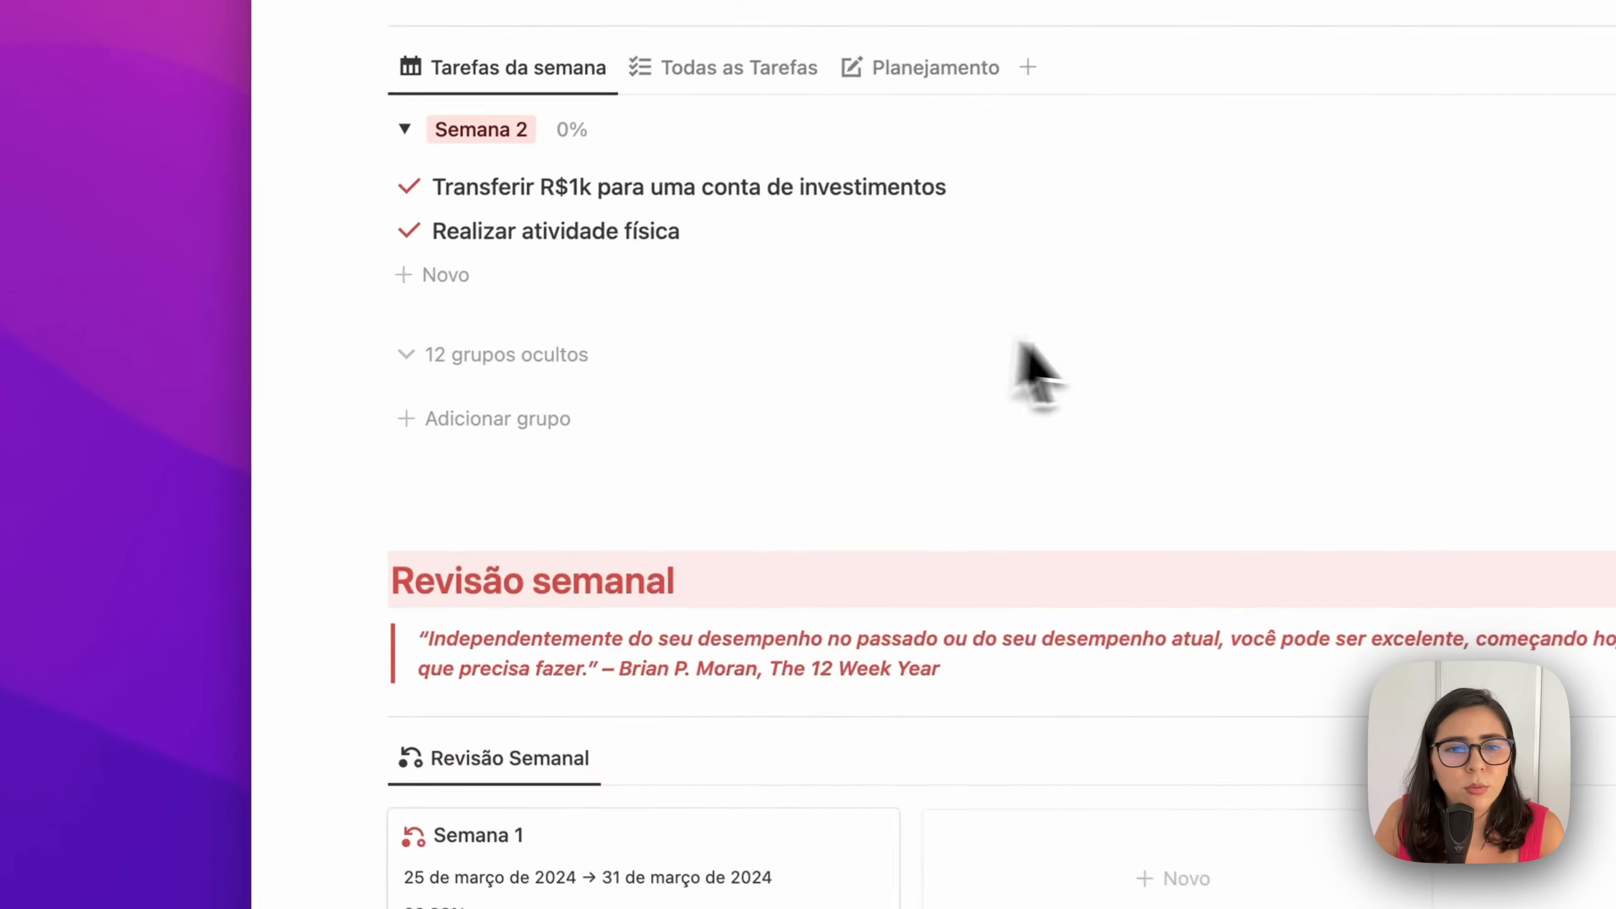
{"action": "scroll", "coordinate": [1024, 344], "scroll_direction": "up", "scroll_amount": 10}
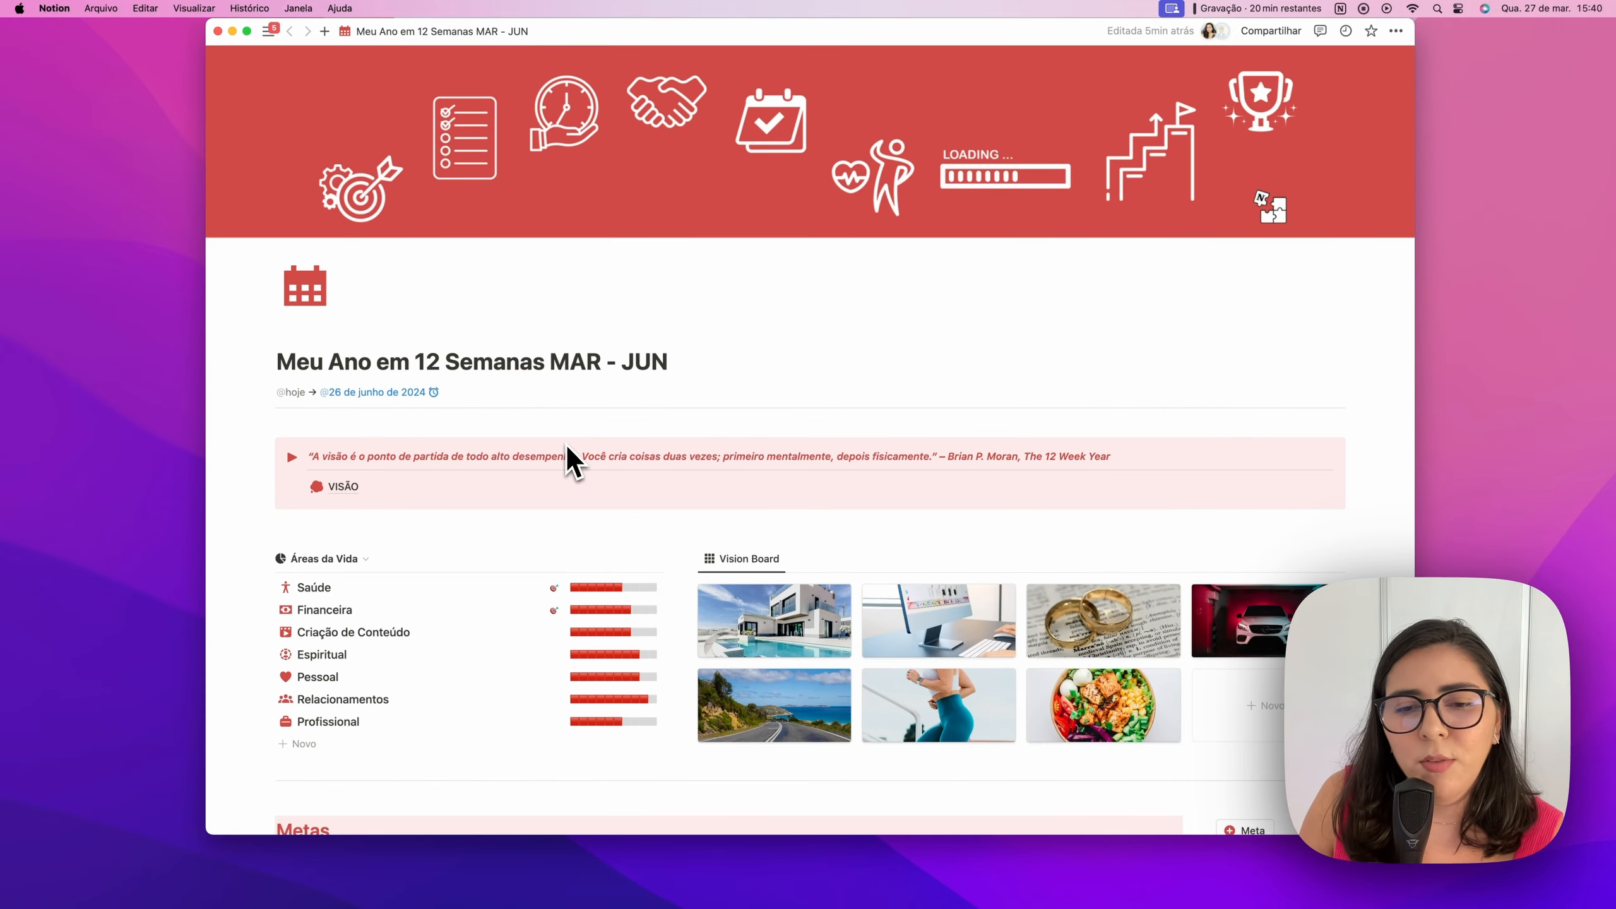
Copy the Tarefas da semana database link with 'Copiar link' and reveal the sidebar
{"action": "scroll", "coordinate": [566, 456], "scroll_direction": "down", "scroll_amount": 5}
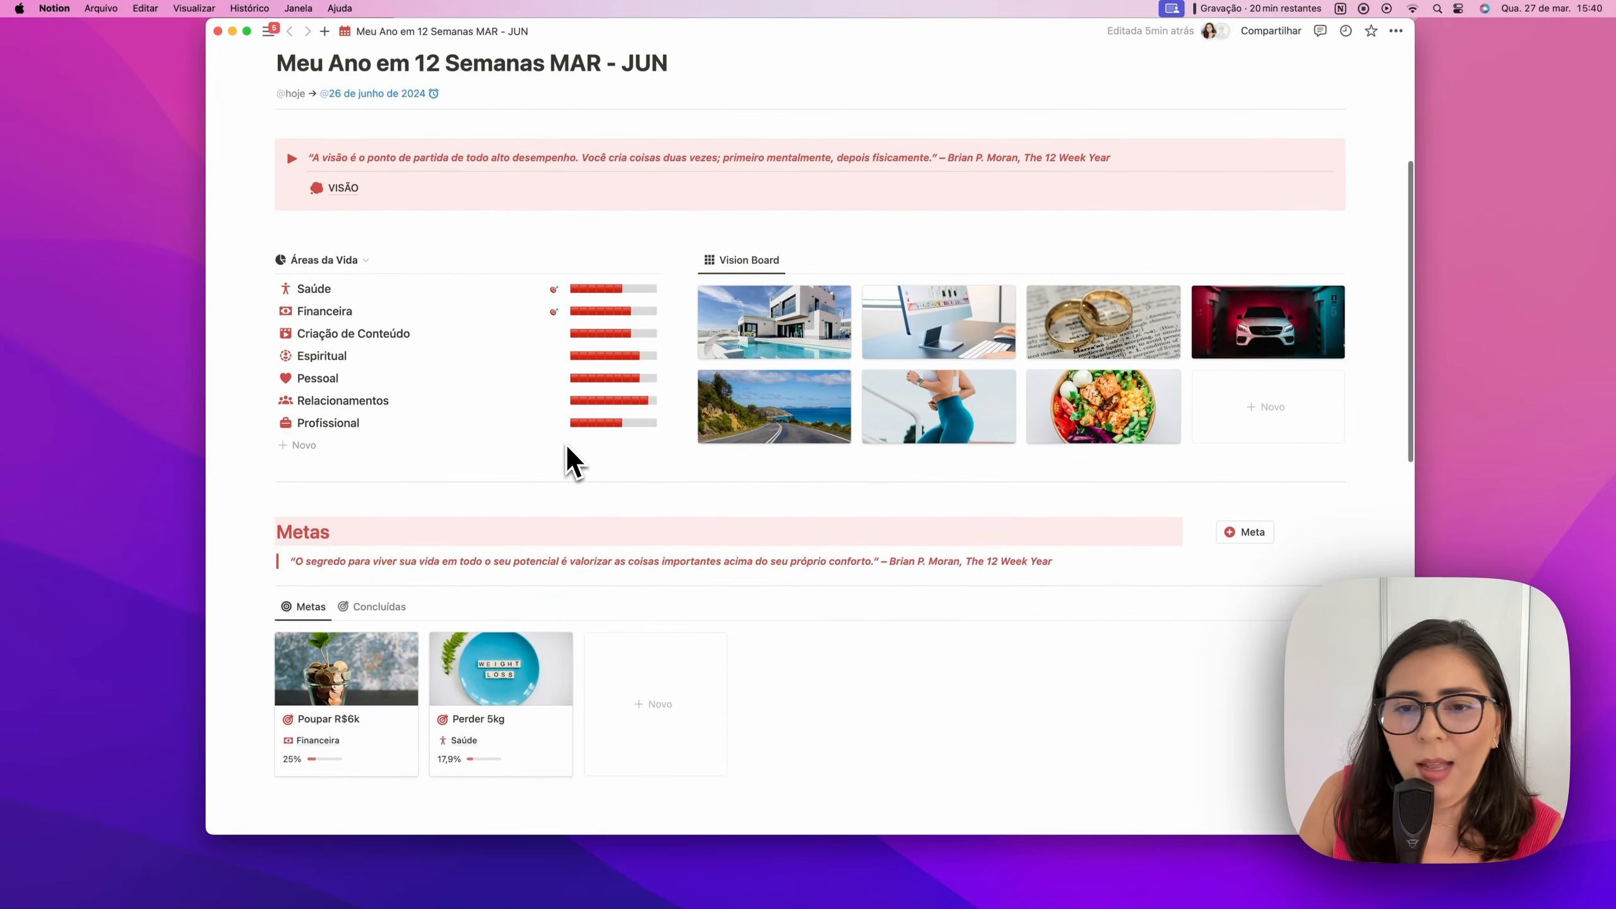
{"action": "scroll", "coordinate": [567, 446], "scroll_direction": "down", "scroll_amount": 2}
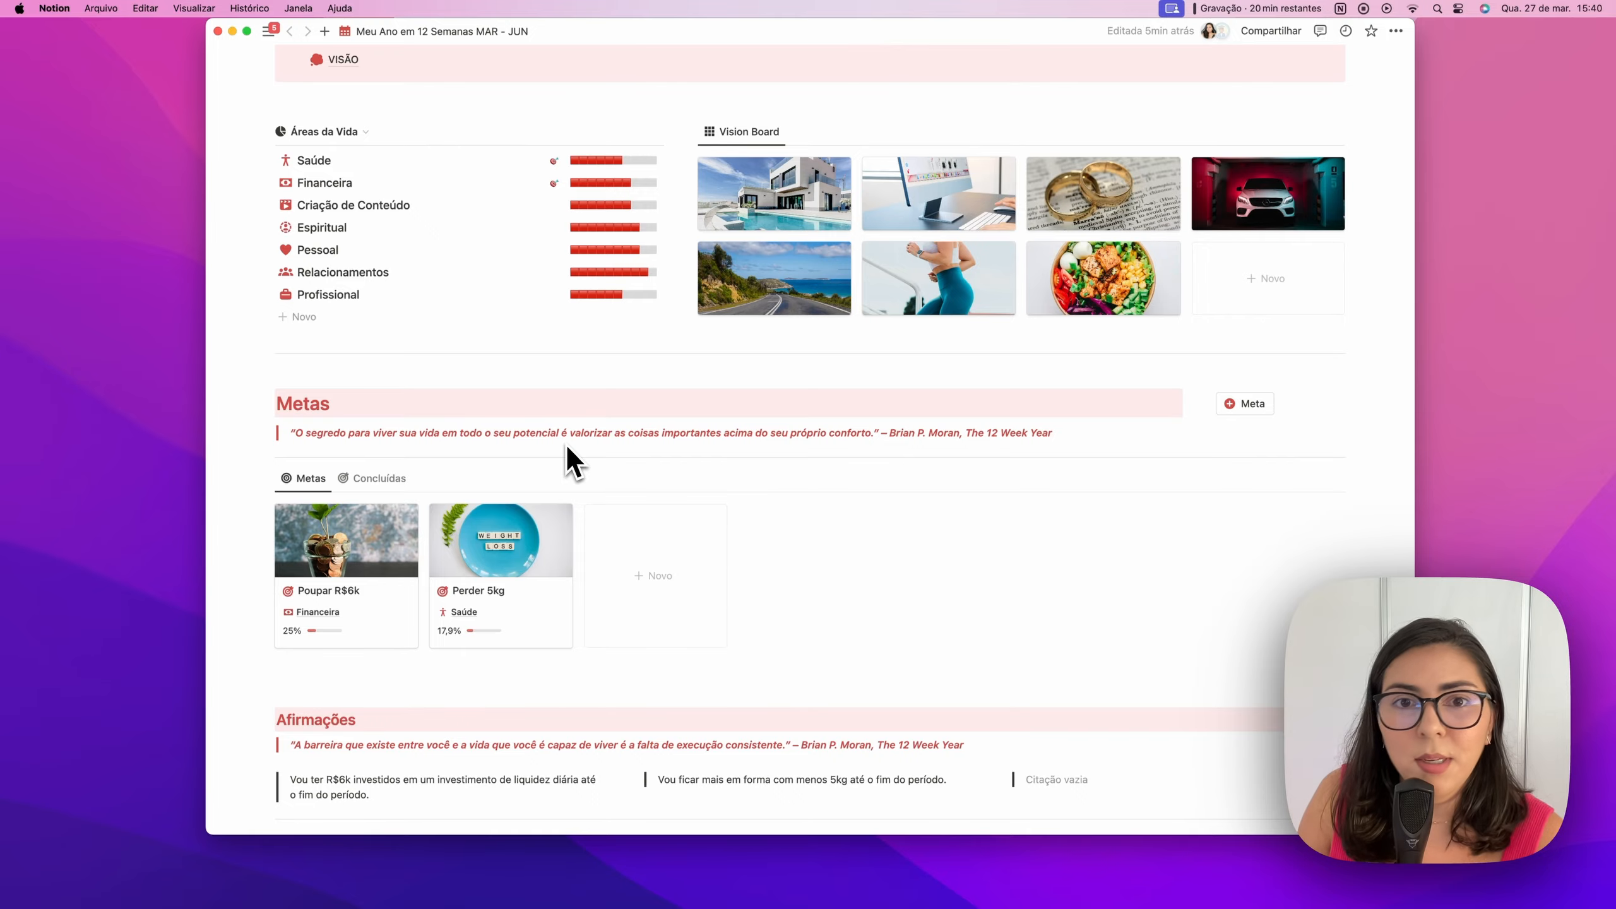
{"action": "scroll", "coordinate": [566, 445], "scroll_direction": "down", "scroll_amount": 7}
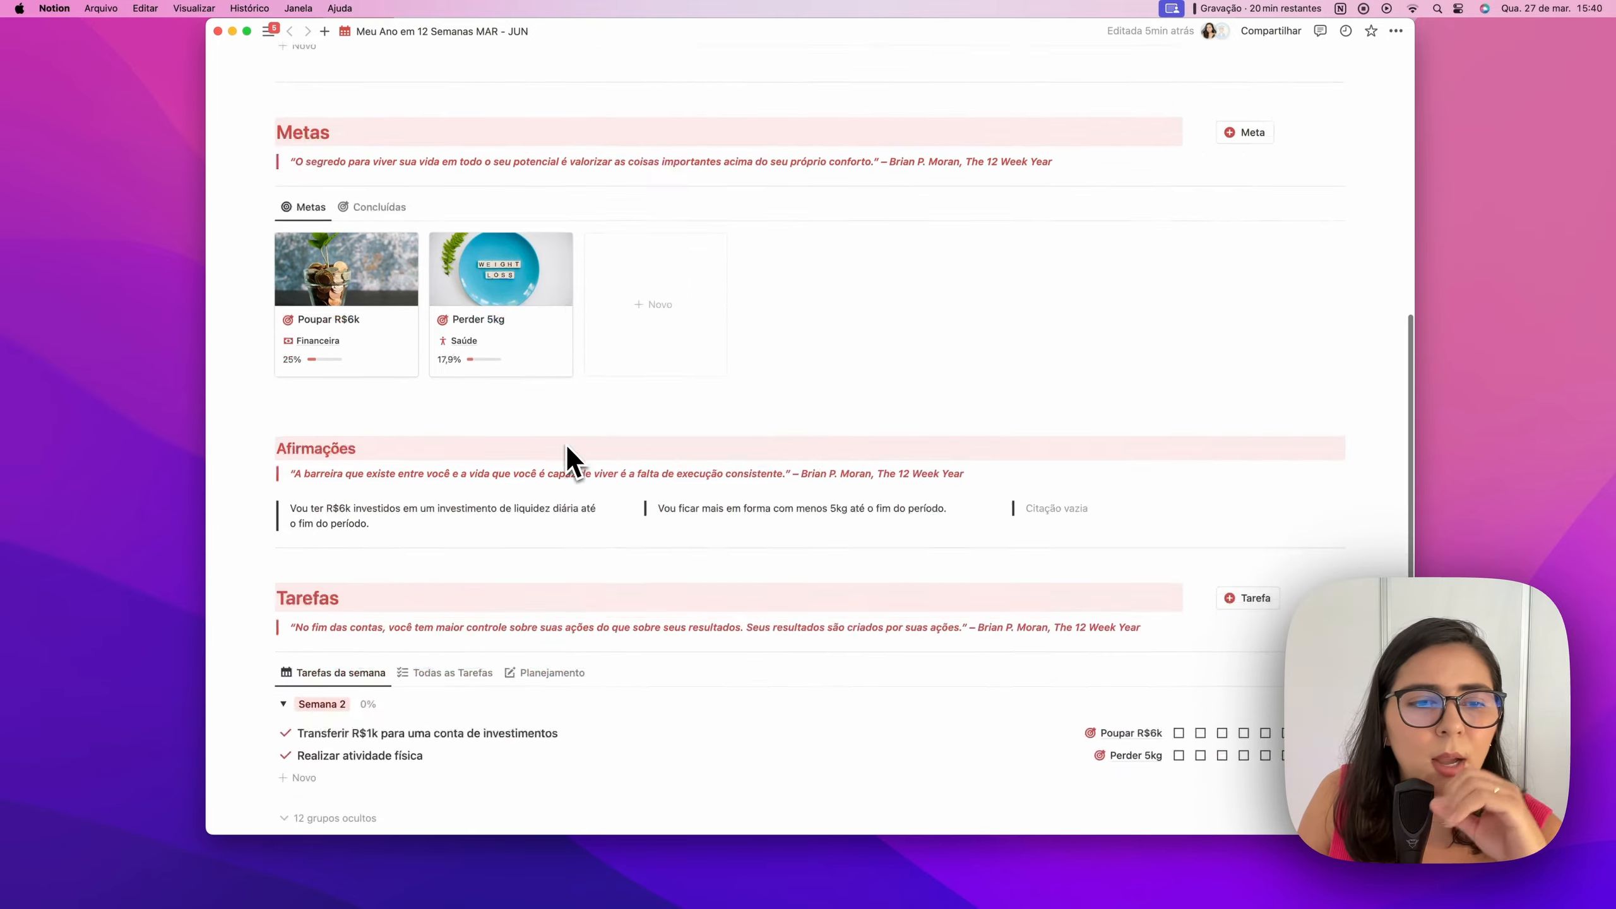
{"action": "scroll", "coordinate": [565, 444], "scroll_direction": "down", "scroll_amount": 3}
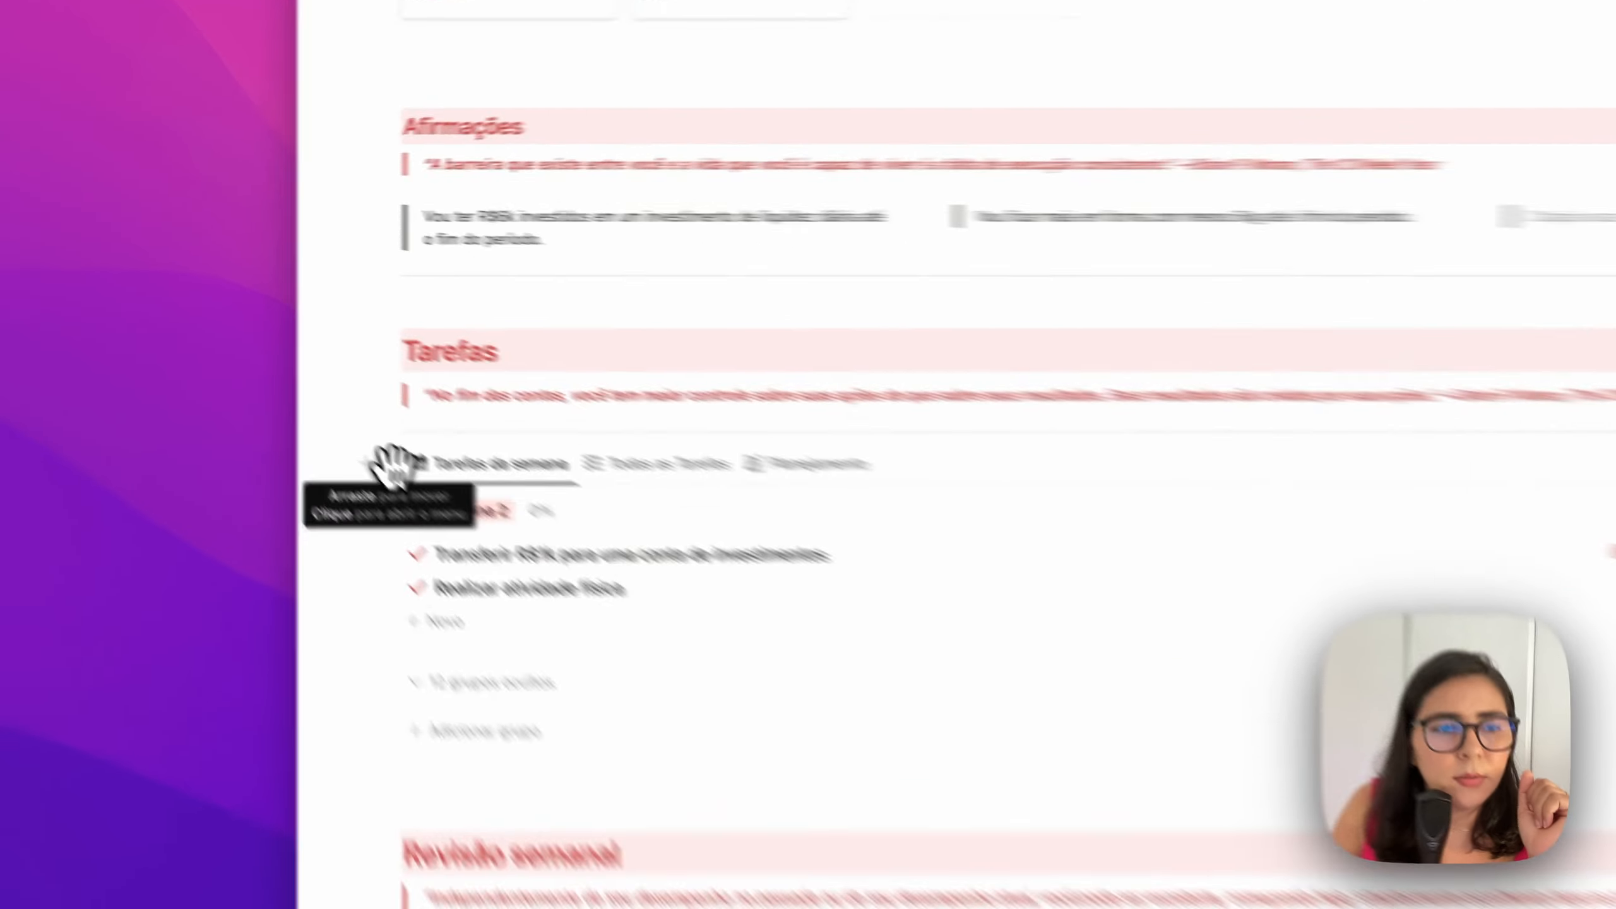
{"action": "left_click", "coordinate": [267, 369]}
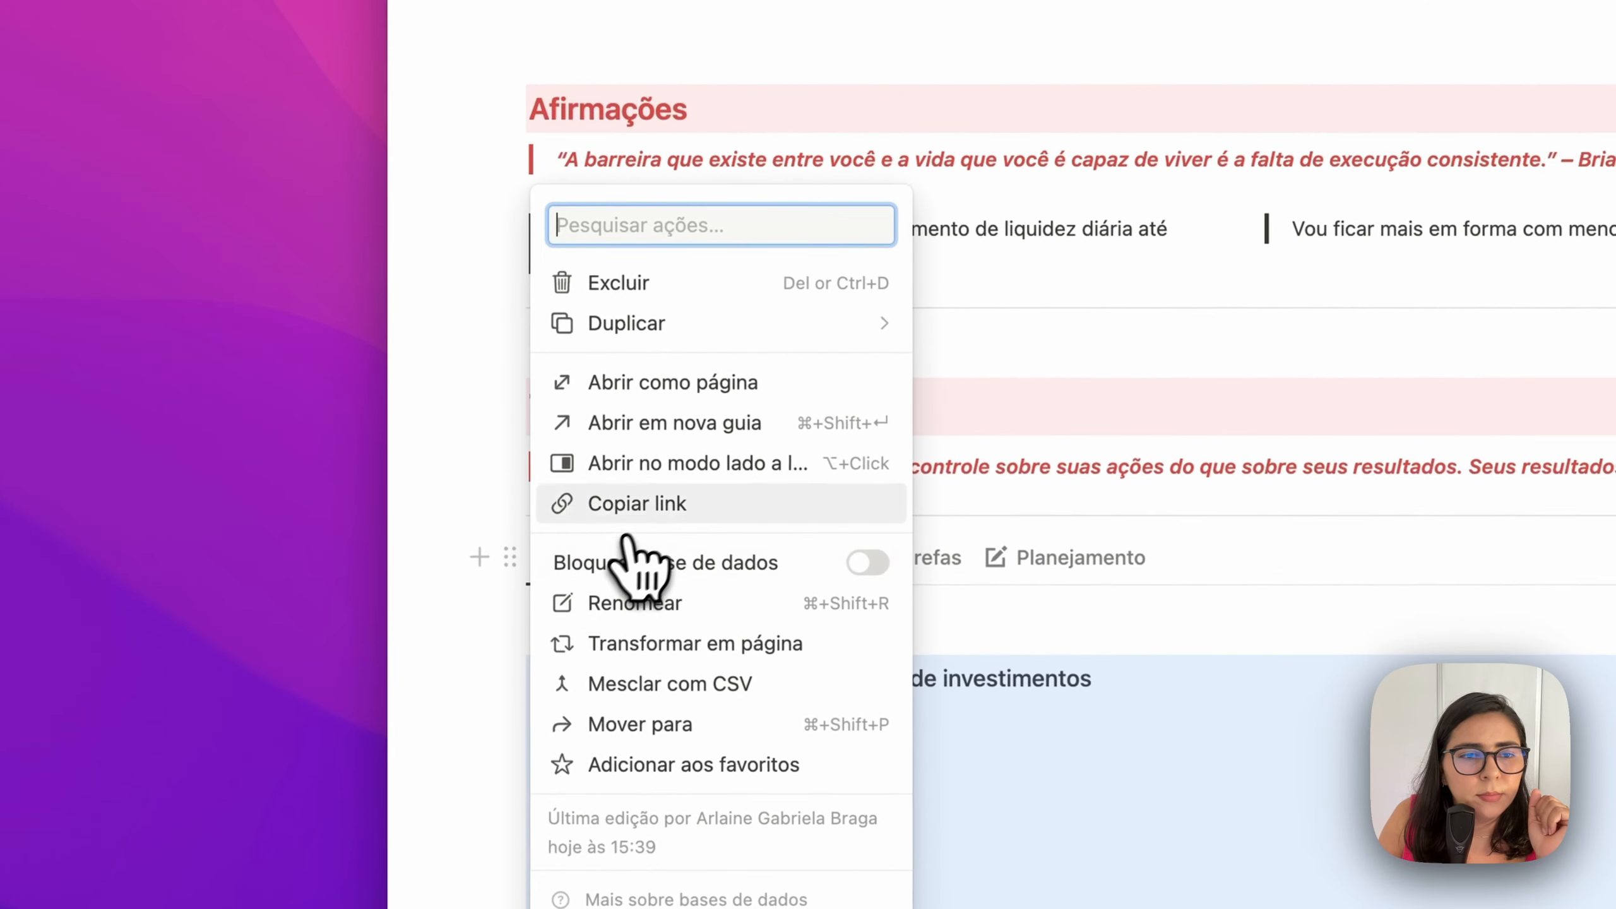
{"action": "left_click", "coordinate": [636, 497]}
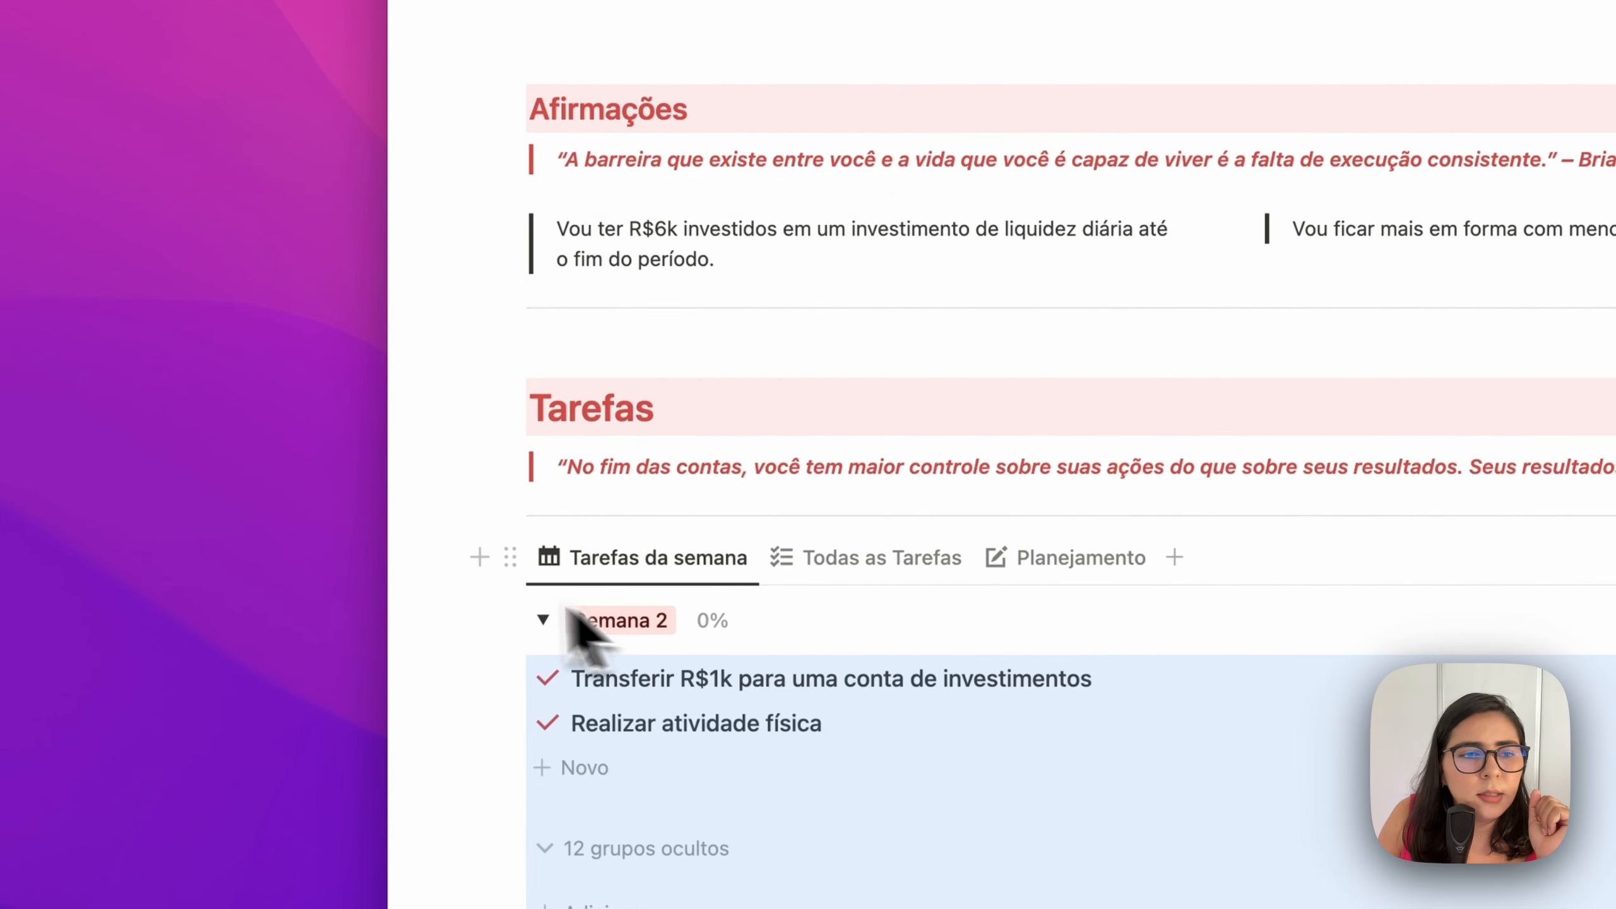
{"action": "mouse_move", "coordinate": [432, 613]}
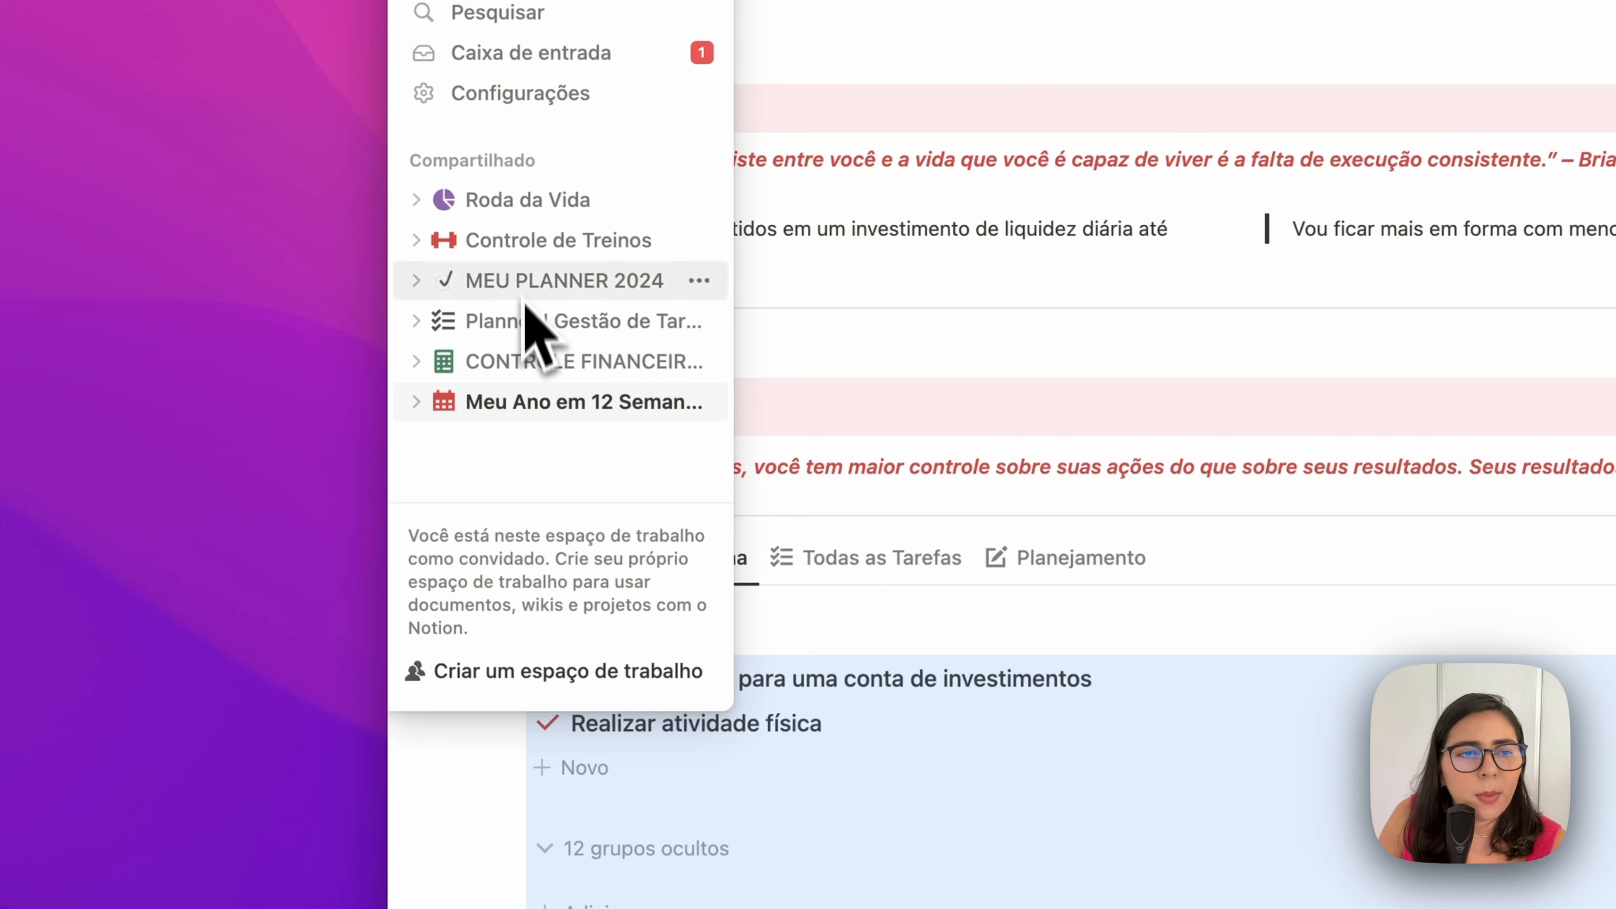
Paste the link into MEU PLANNER 2024 as a linked Tarefas da semana view
{"action": "left_click", "coordinate": [557, 281]}
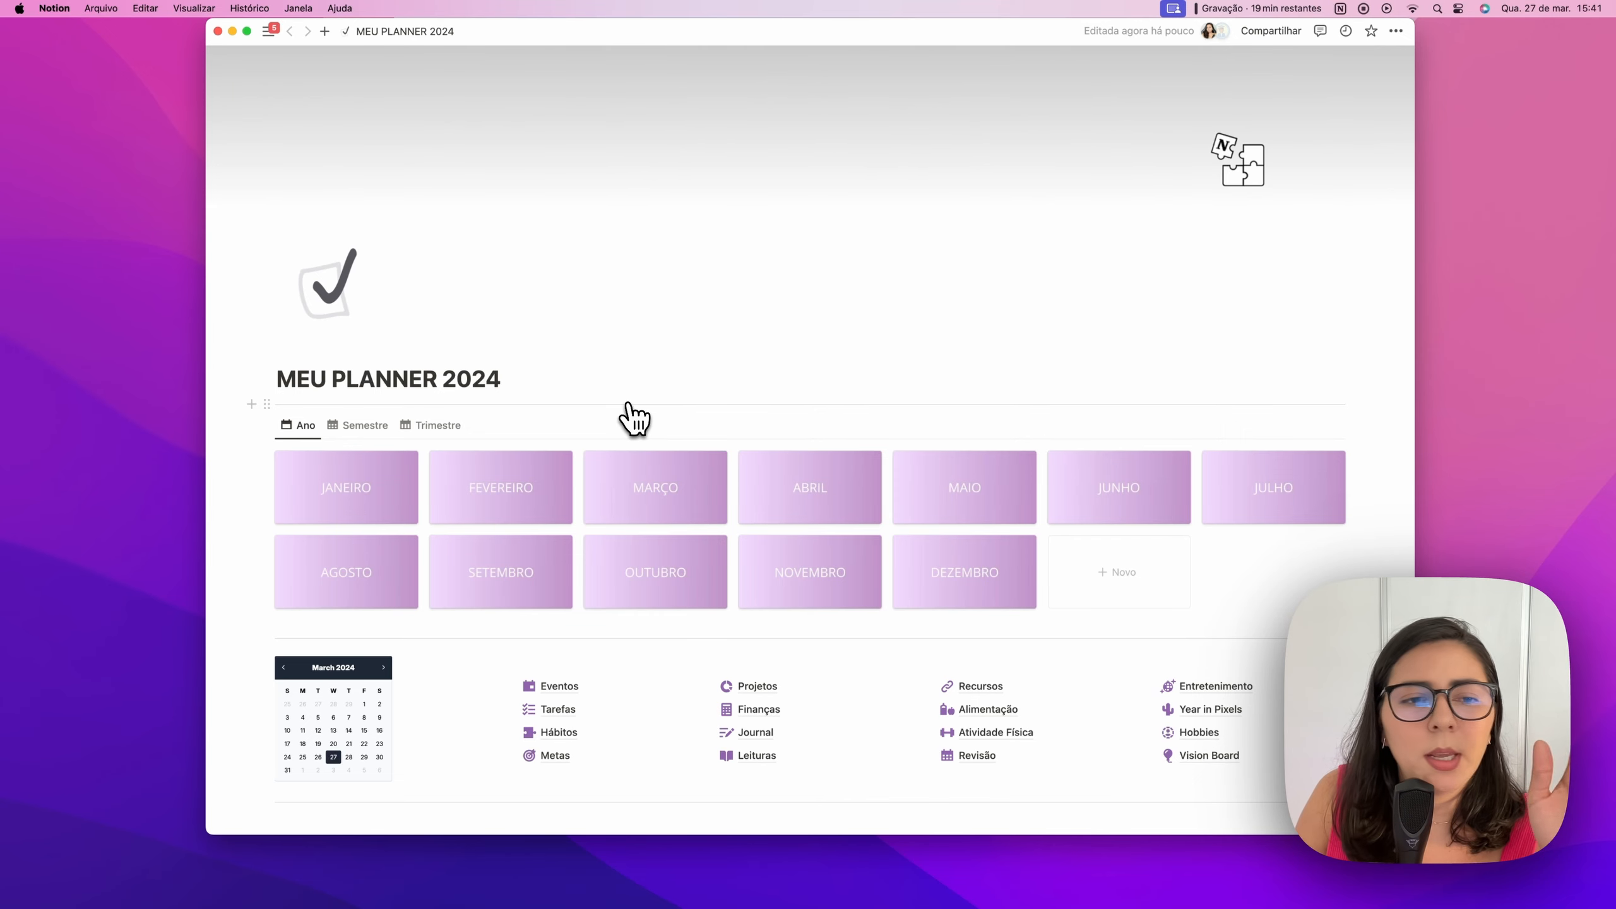
{"action": "scroll", "coordinate": [633, 420], "scroll_direction": "down", "scroll_amount": 5}
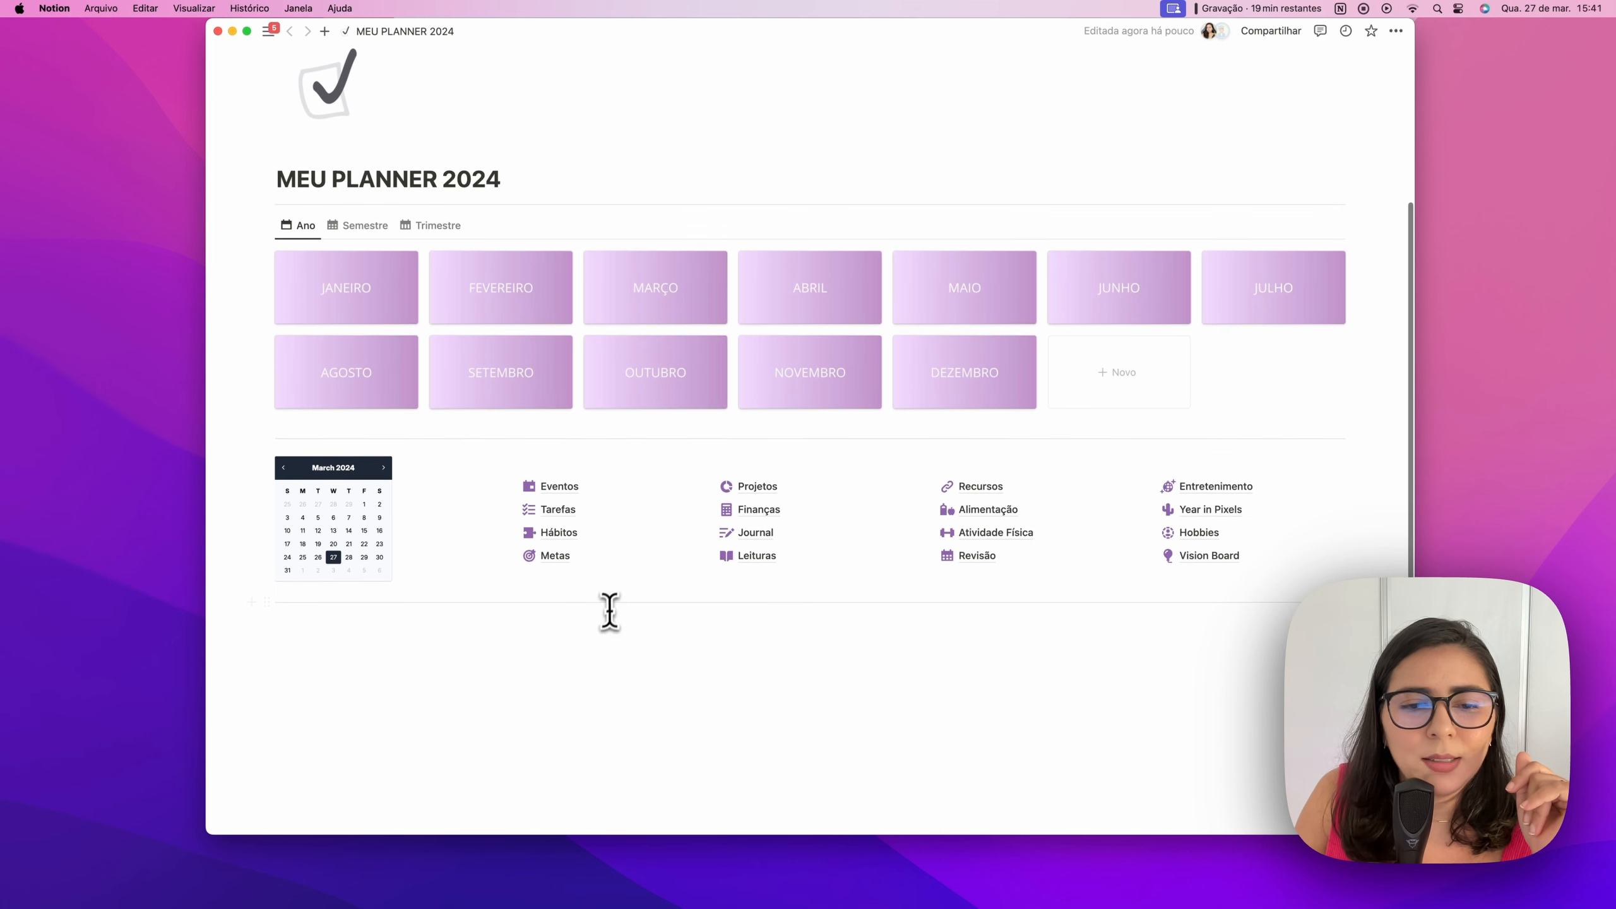
{"action": "left_click", "coordinate": [607, 619]}
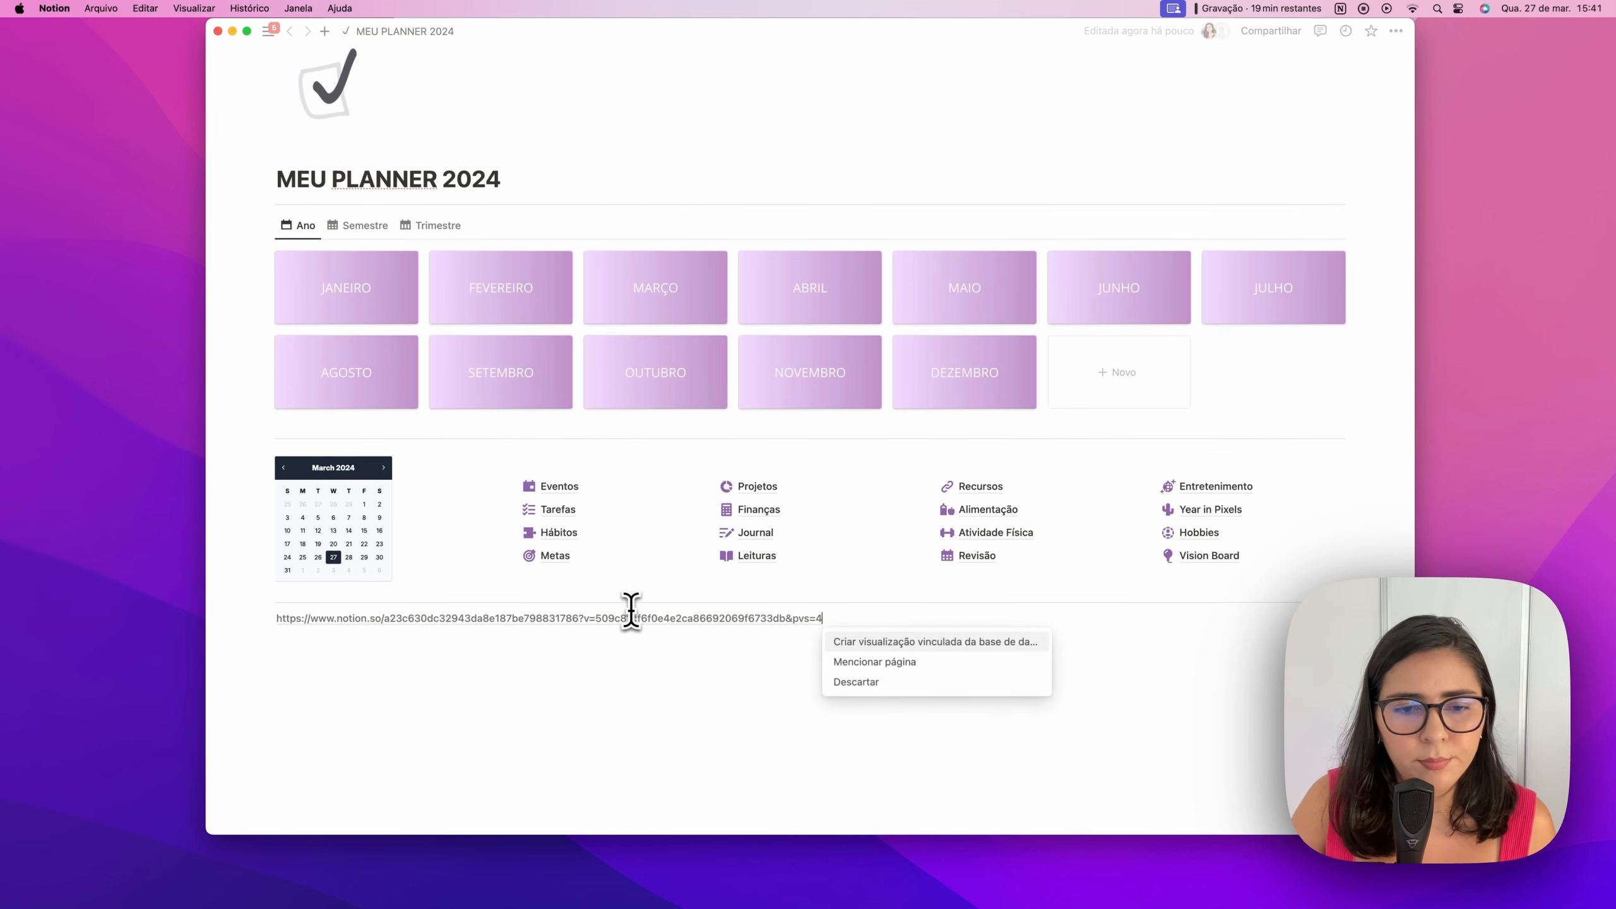
{"action": "left_click", "coordinate": [846, 643]}
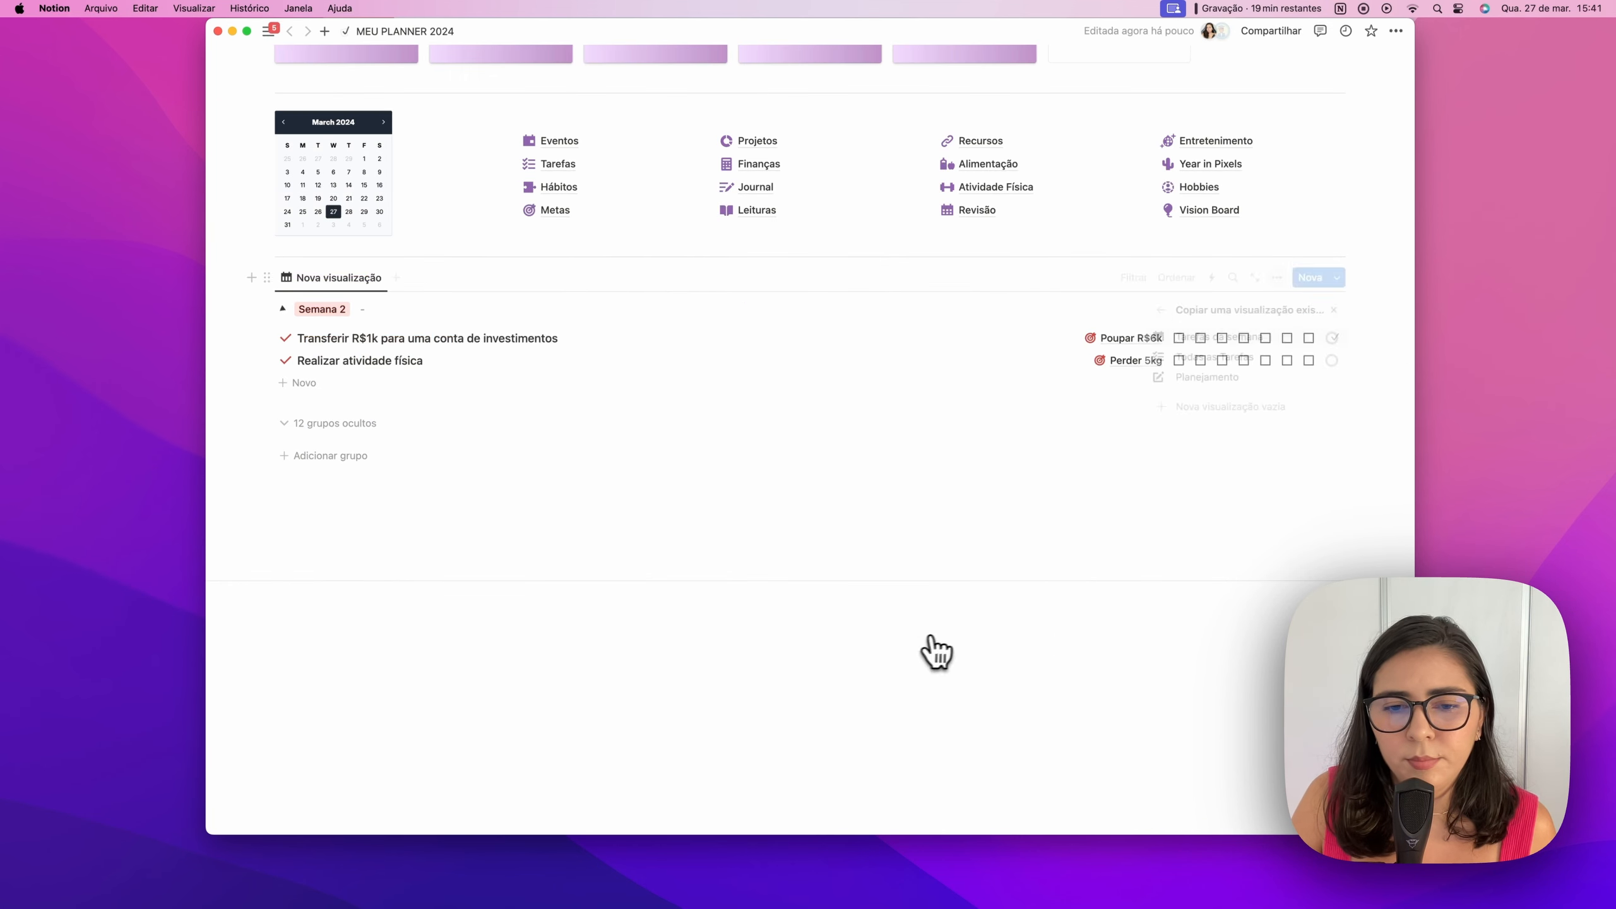
{"action": "left_click", "coordinate": [1304, 337]}
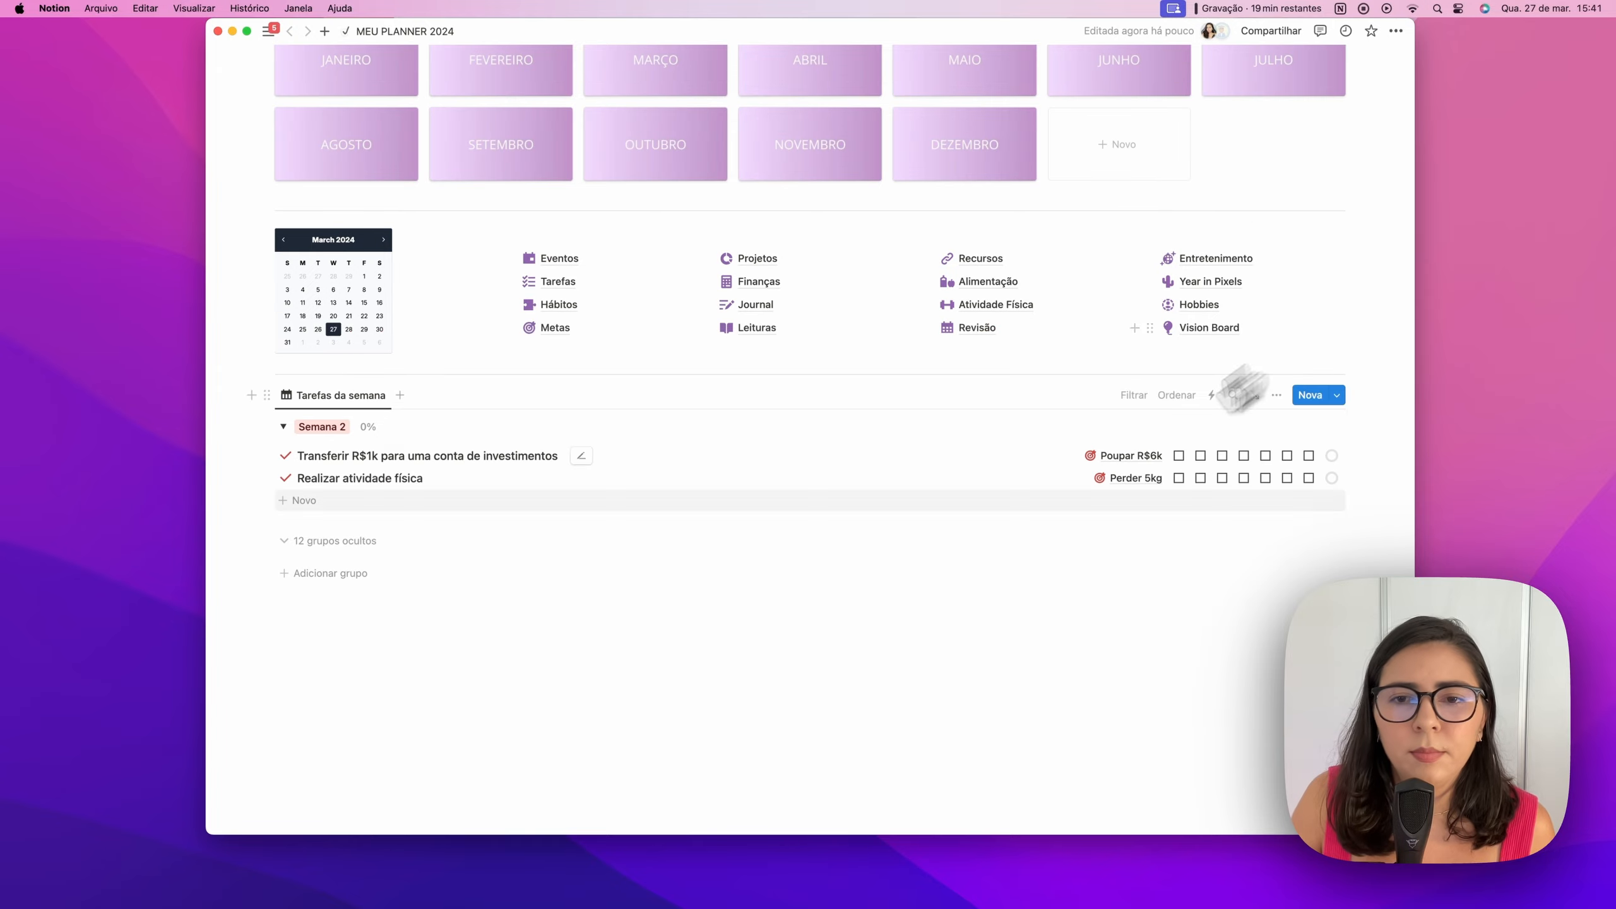
{"action": "scroll", "coordinate": [700, 663], "scroll_direction": "up", "scroll_amount": 13}
{"action": "scroll", "coordinate": [579, 690], "scroll_direction": "down", "scroll_amount": 5}
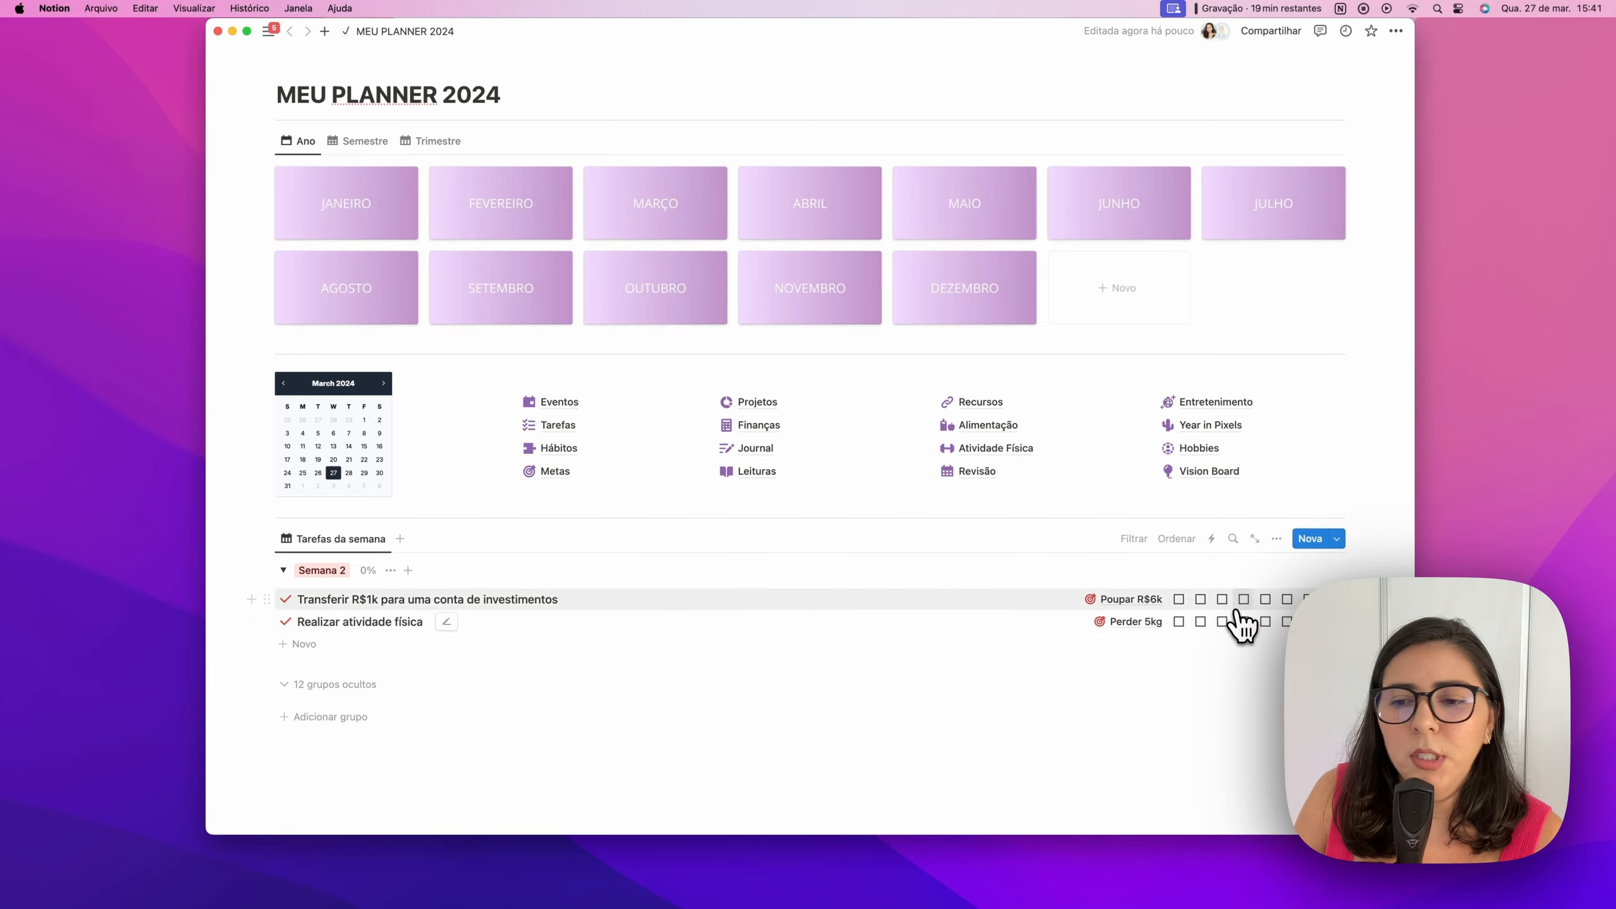
Tick daily checkboxes for the Perder 5kg and Poupar R$6k tasks
{"action": "left_click", "coordinate": [1201, 621]}
{"action": "left_click", "coordinate": [1243, 599]}
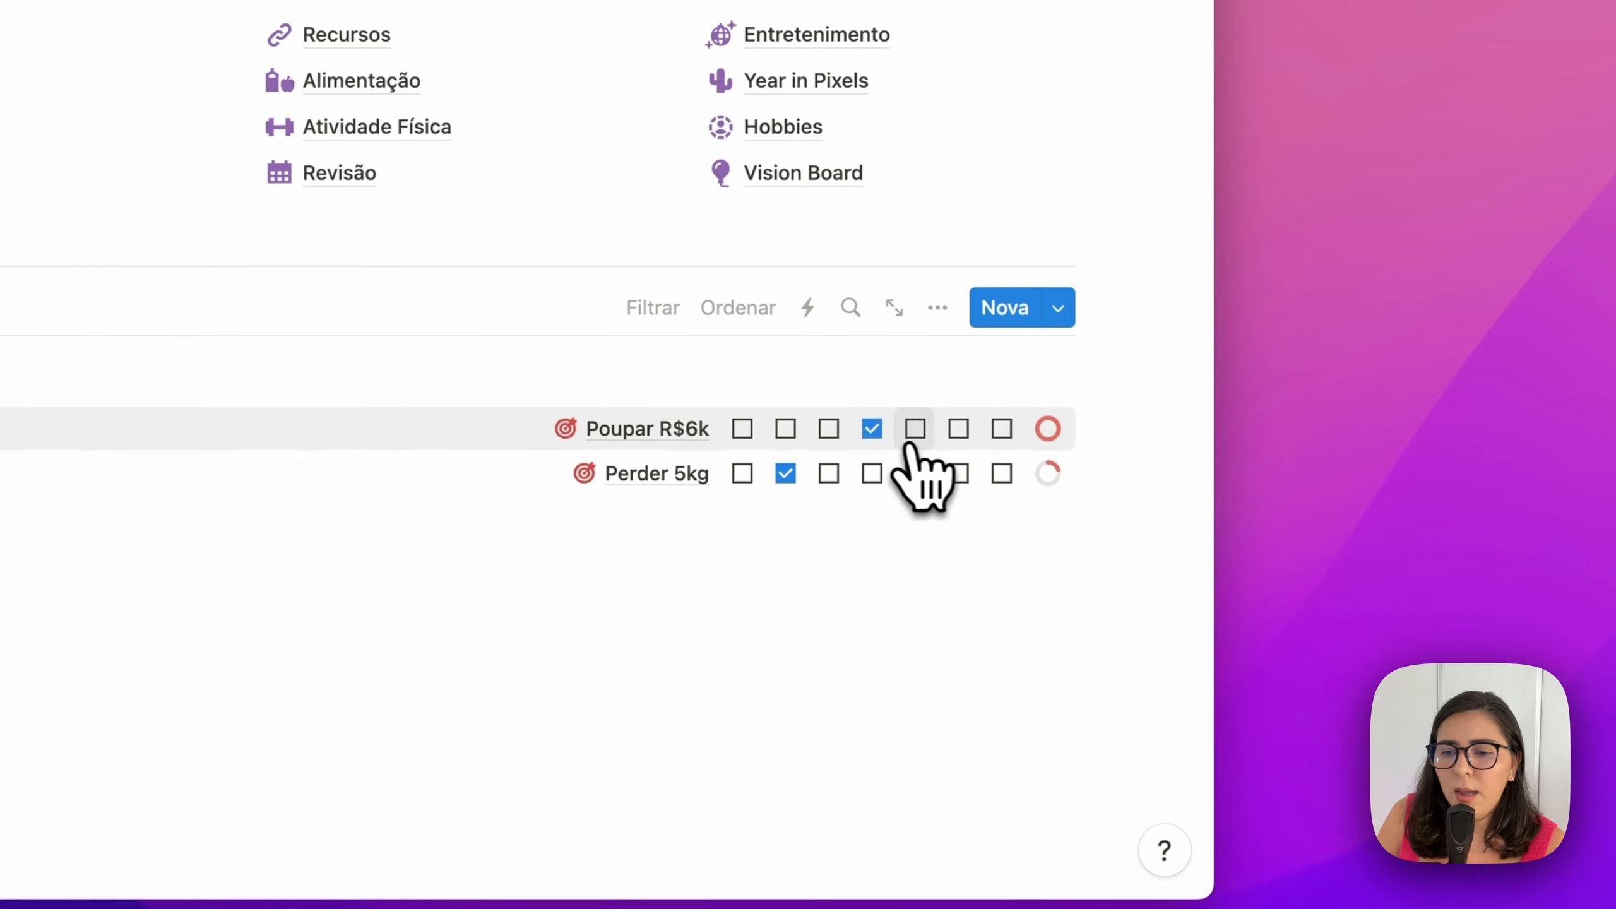
{"action": "left_click", "coordinate": [916, 472]}
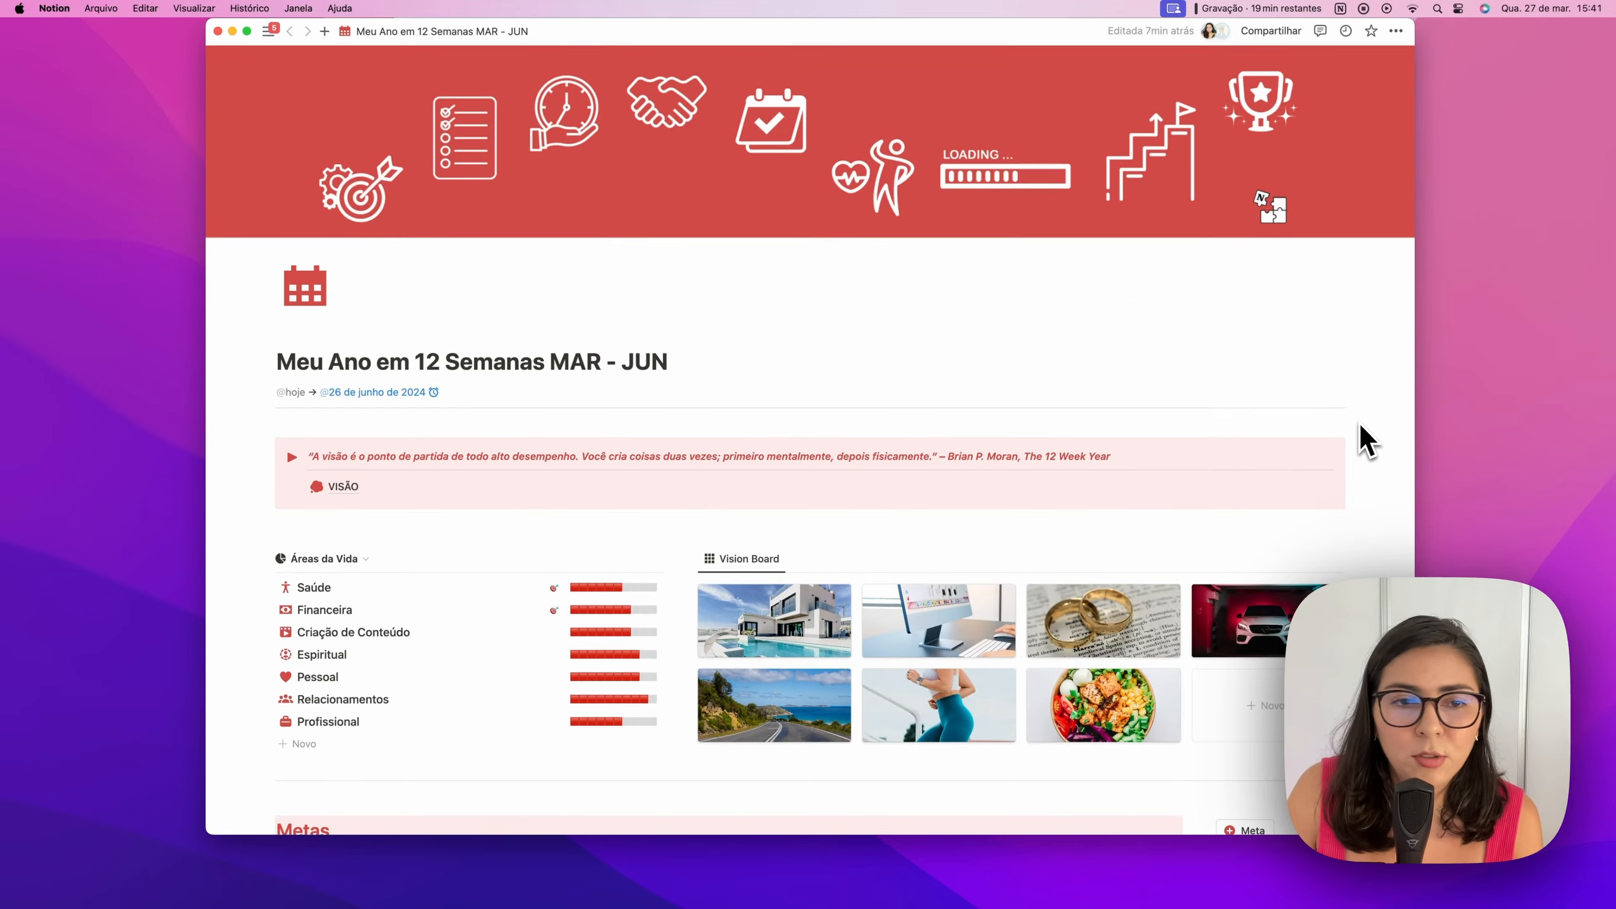
{"action": "scroll", "coordinate": [1358, 439], "scroll_direction": "down", "scroll_amount": 6}
{"action": "scroll", "coordinate": [1361, 425], "scroll_direction": "down", "scroll_amount": 12}
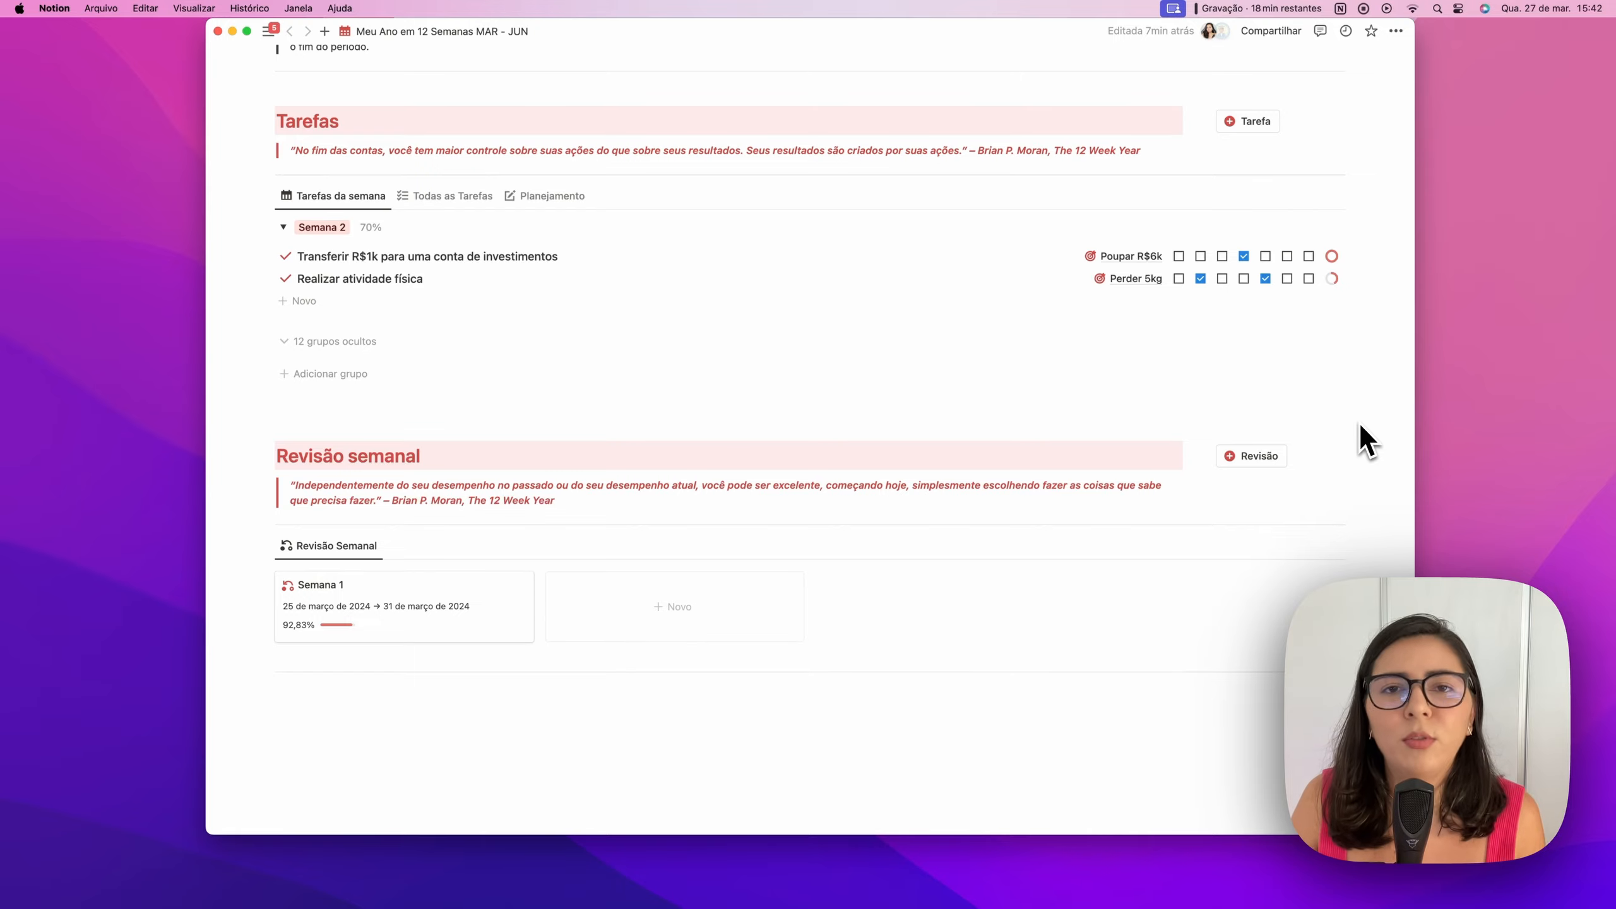
{"action": "scroll", "coordinate": [1360, 425], "scroll_direction": "up", "scroll_amount": 8}
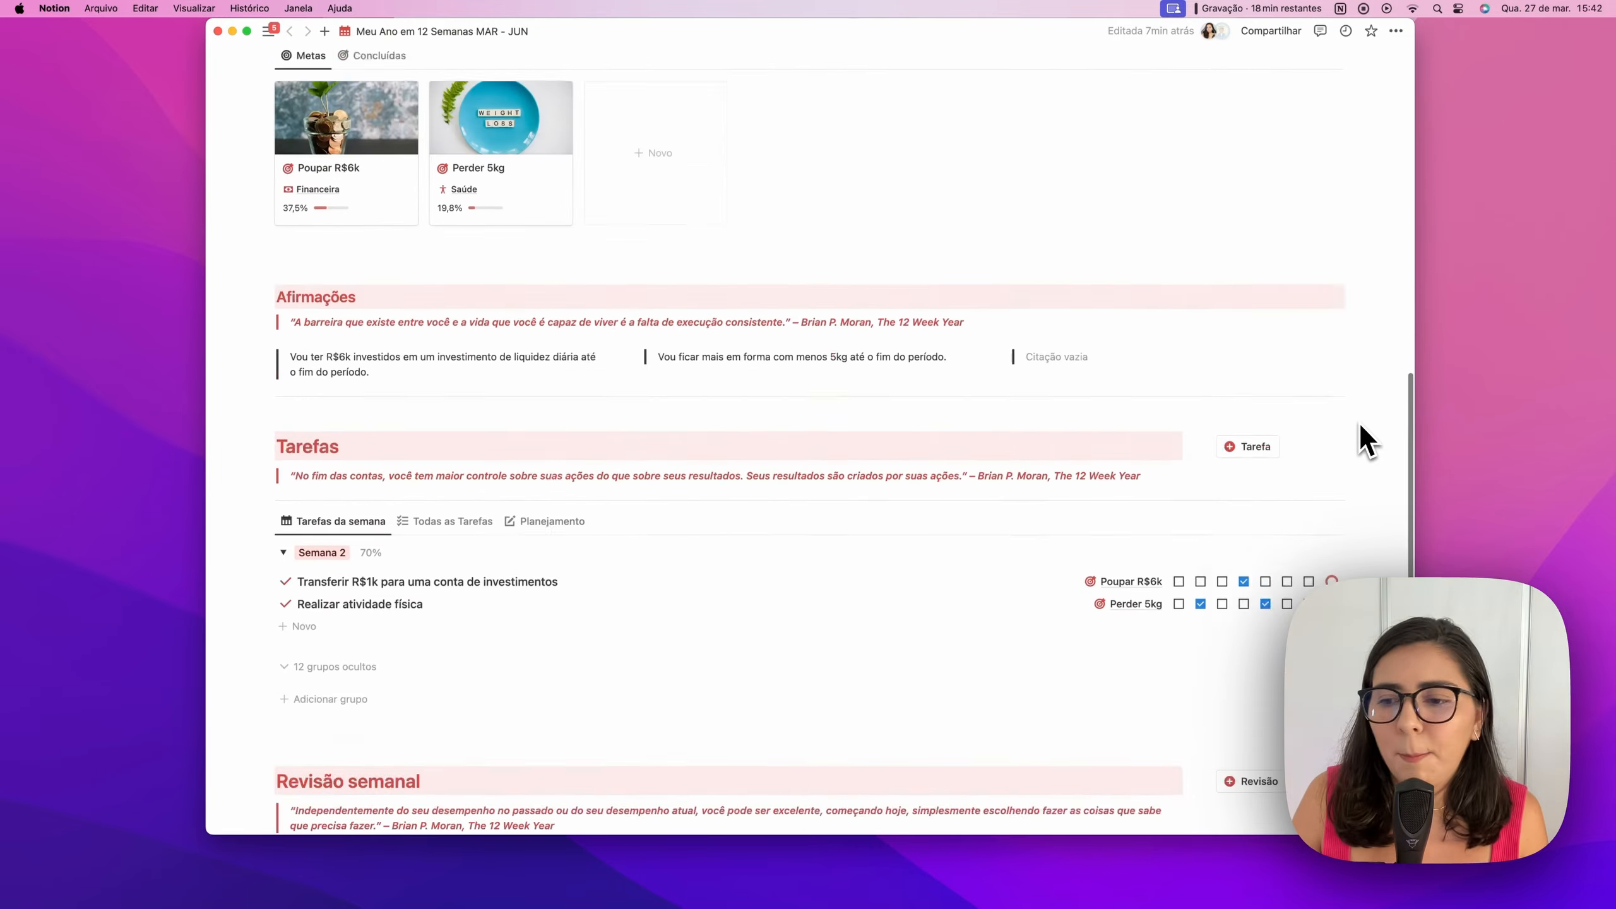
{"action": "scroll", "coordinate": [1361, 426], "scroll_direction": "up", "scroll_amount": 11}
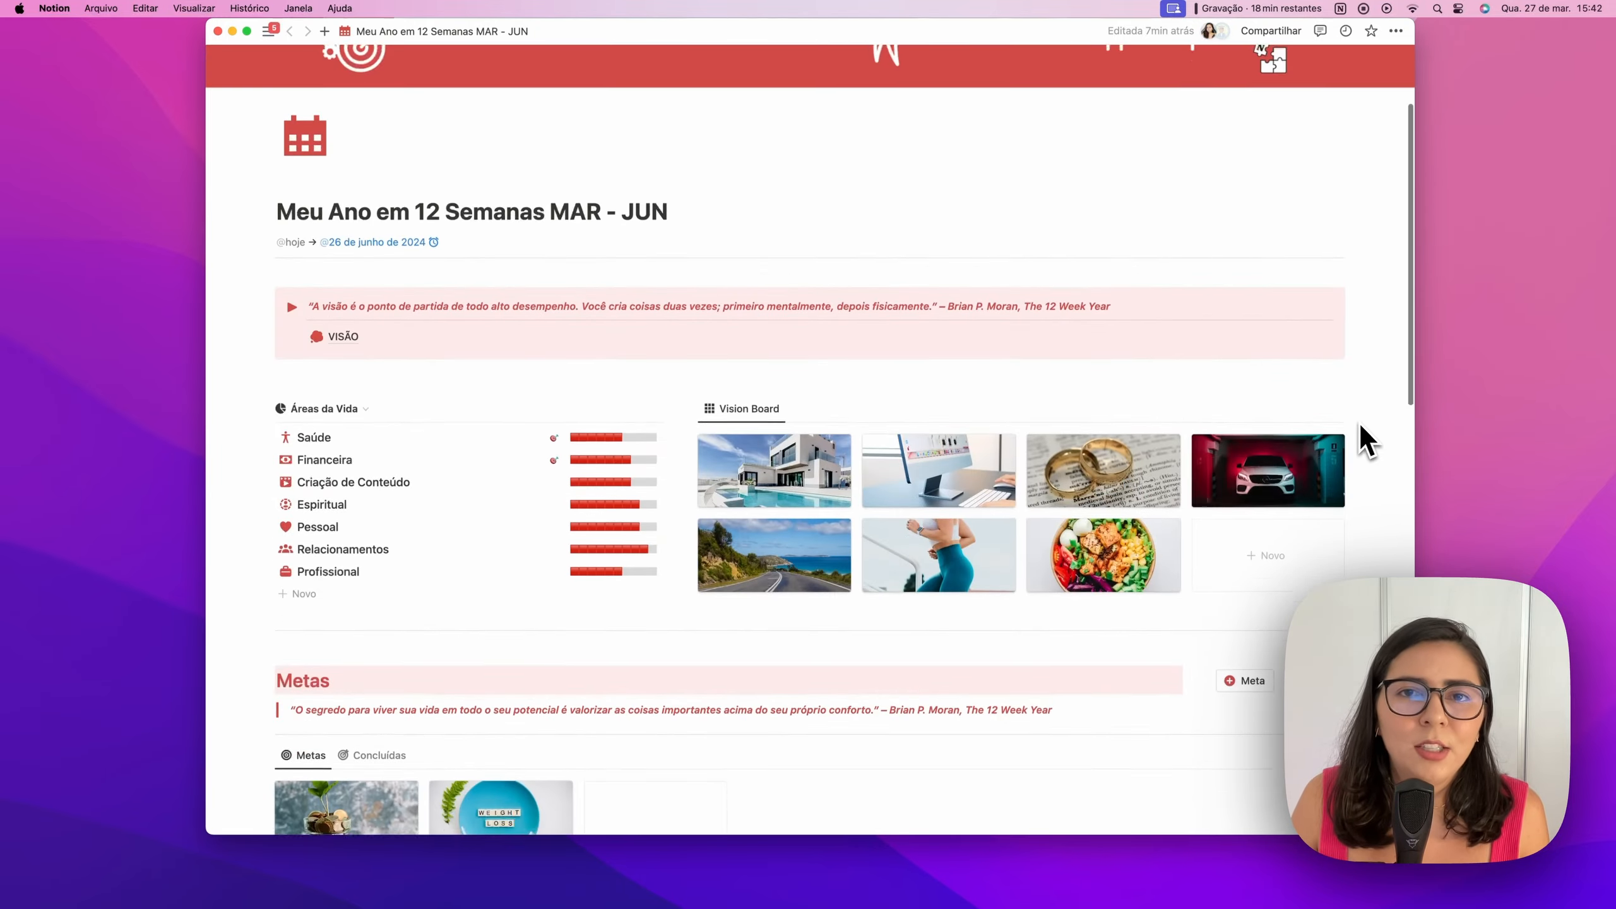